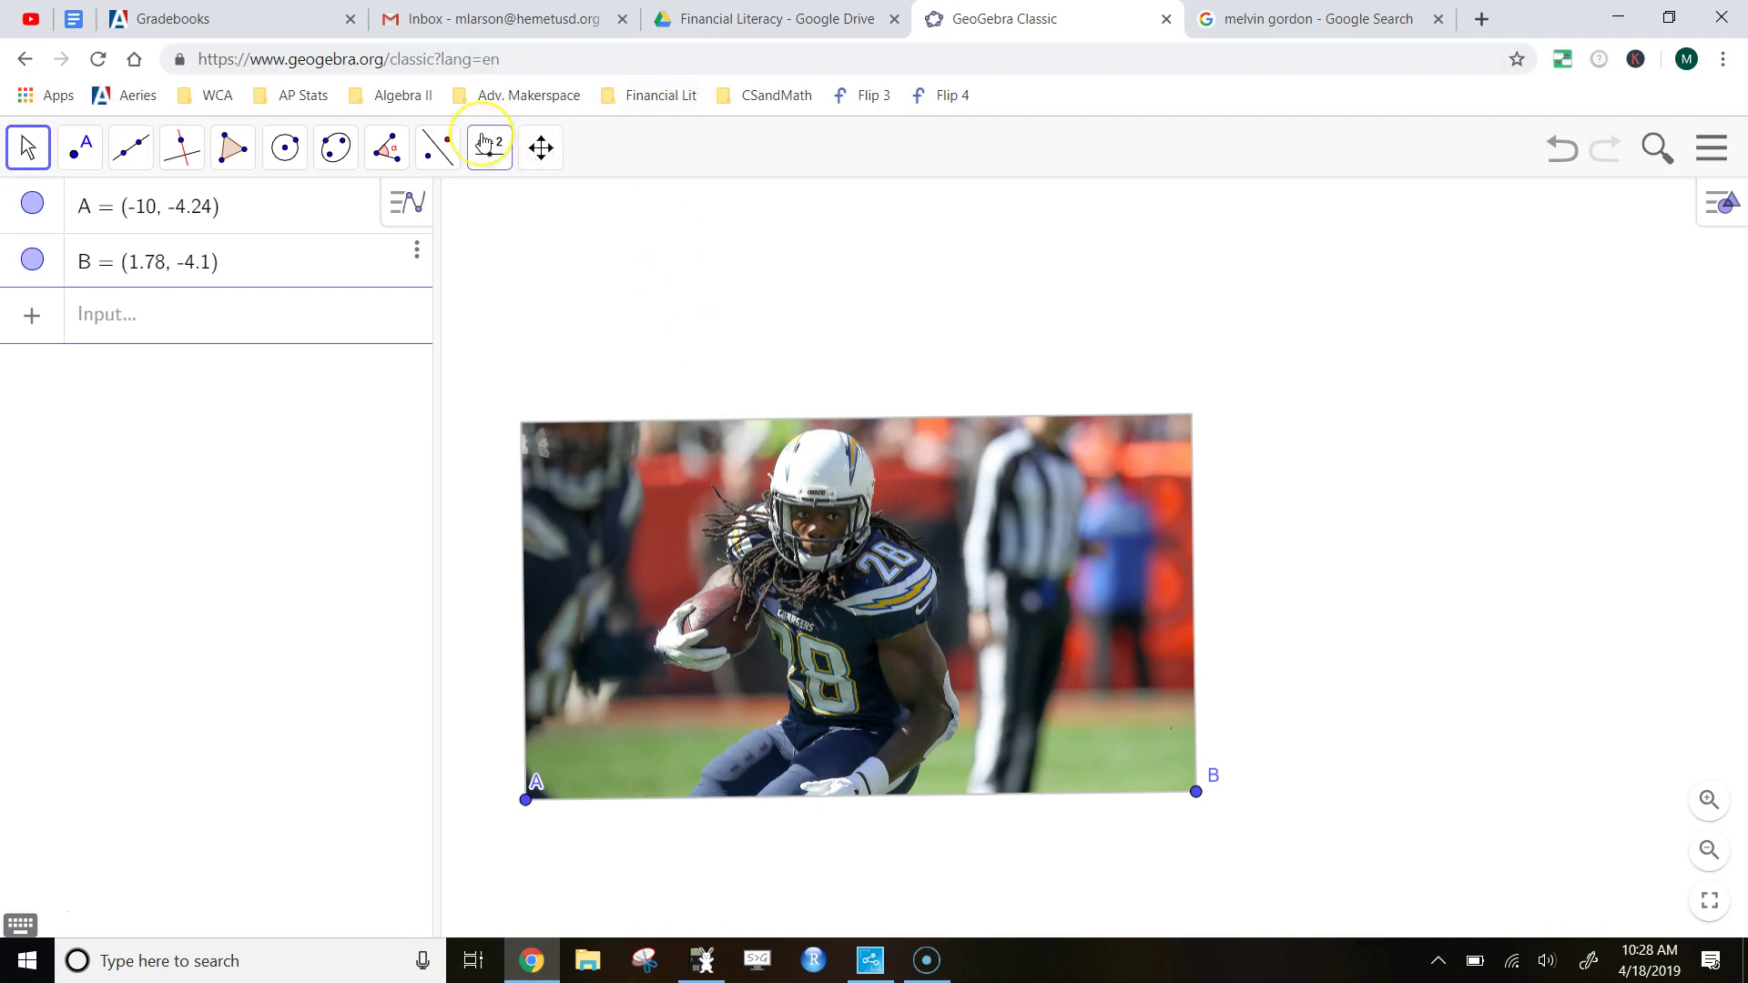
Create a number slider a = 1 with a range of -5 to 5 in the empty space above the image
left_click(493, 146)
left_click(522, 138)
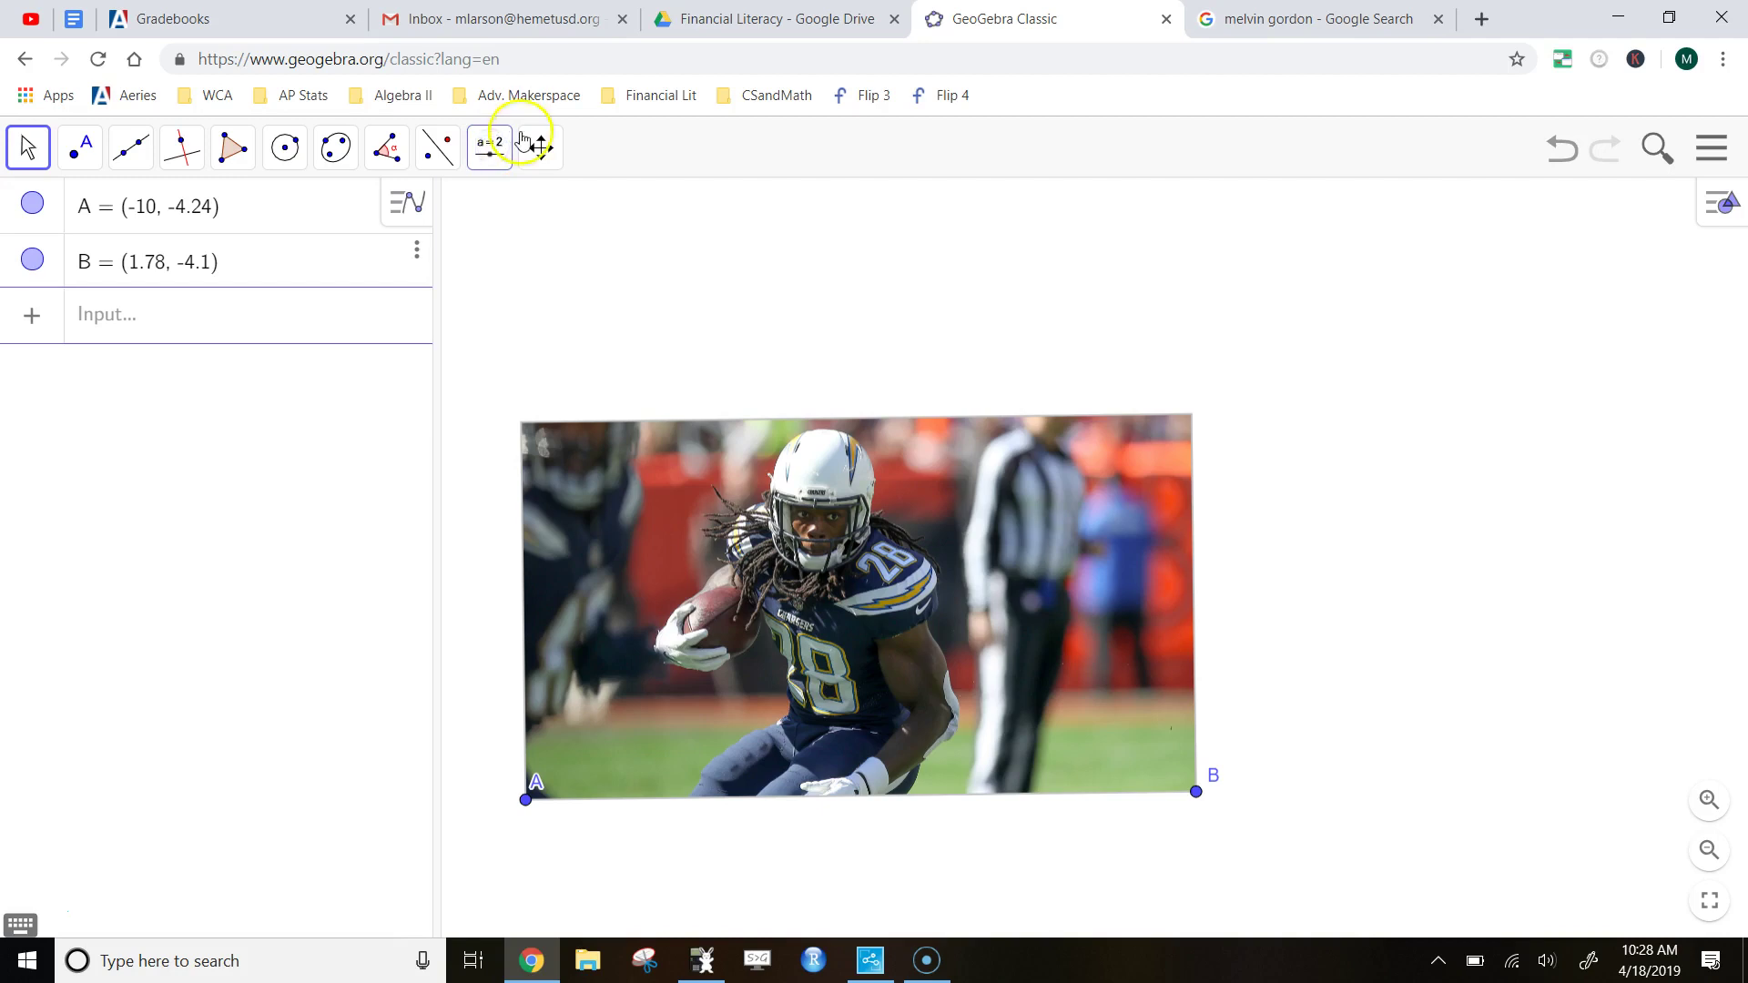
left_click(489, 164)
left_click(535, 204)
left_click(536, 205)
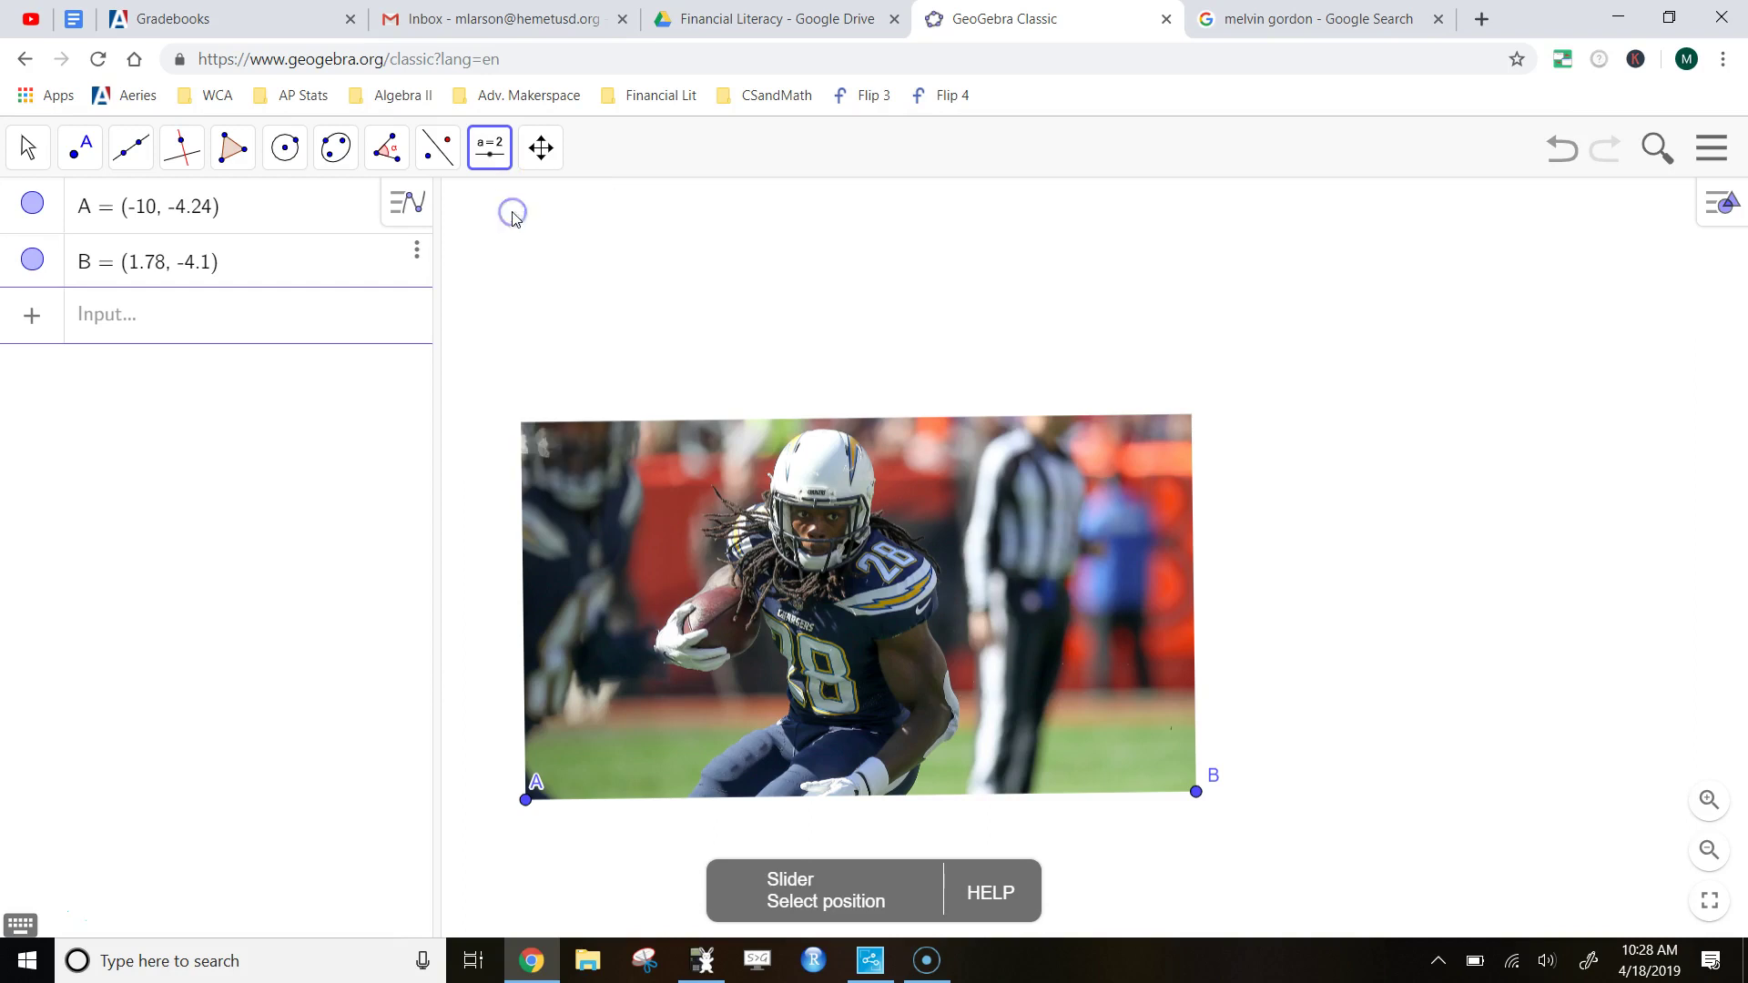
left_click(613, 254)
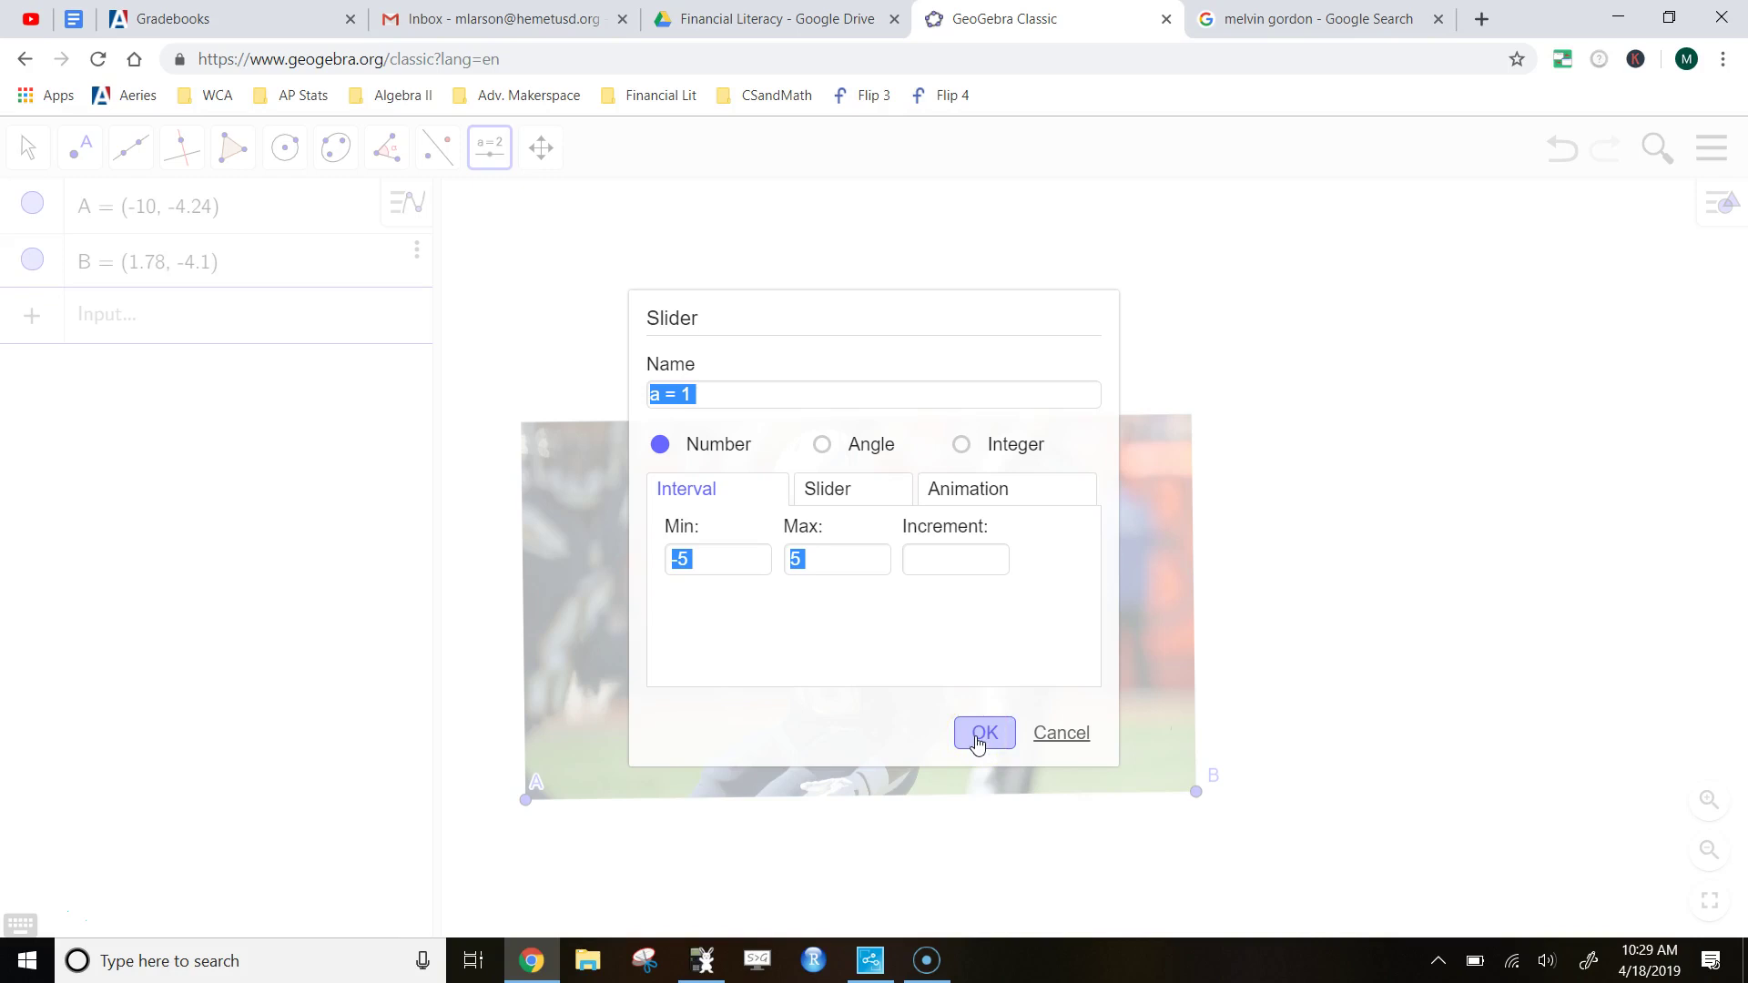
left_click(980, 736)
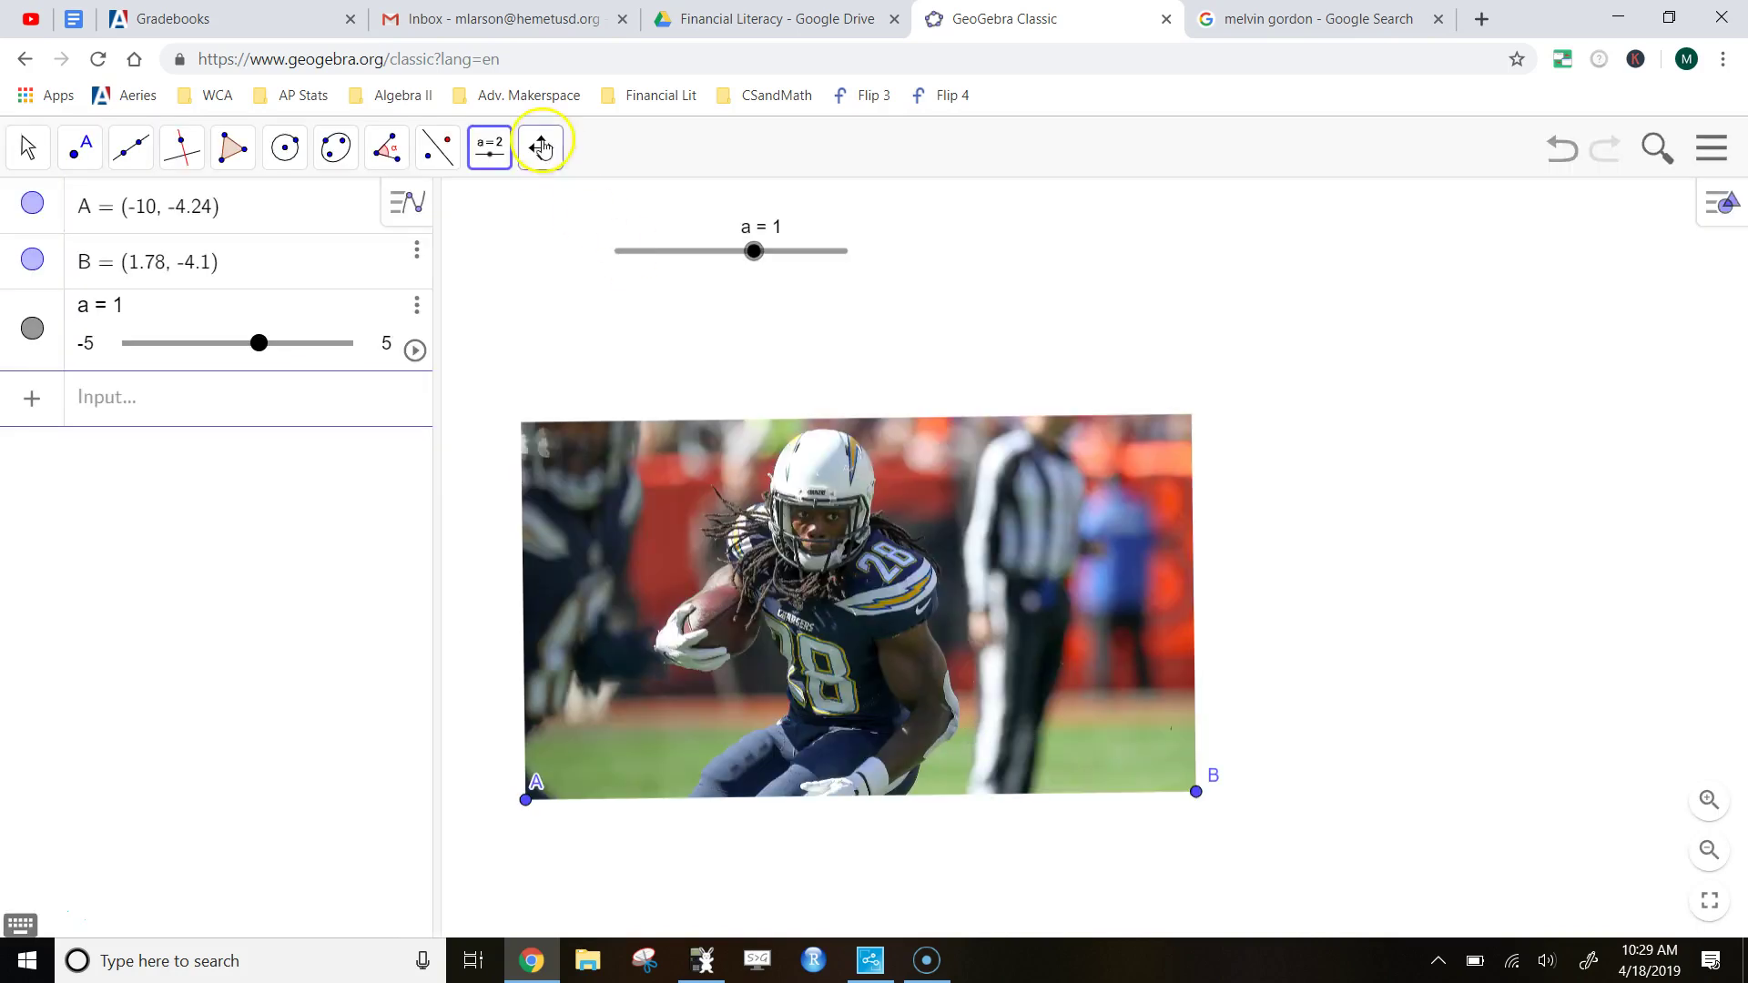
left_click(498, 151)
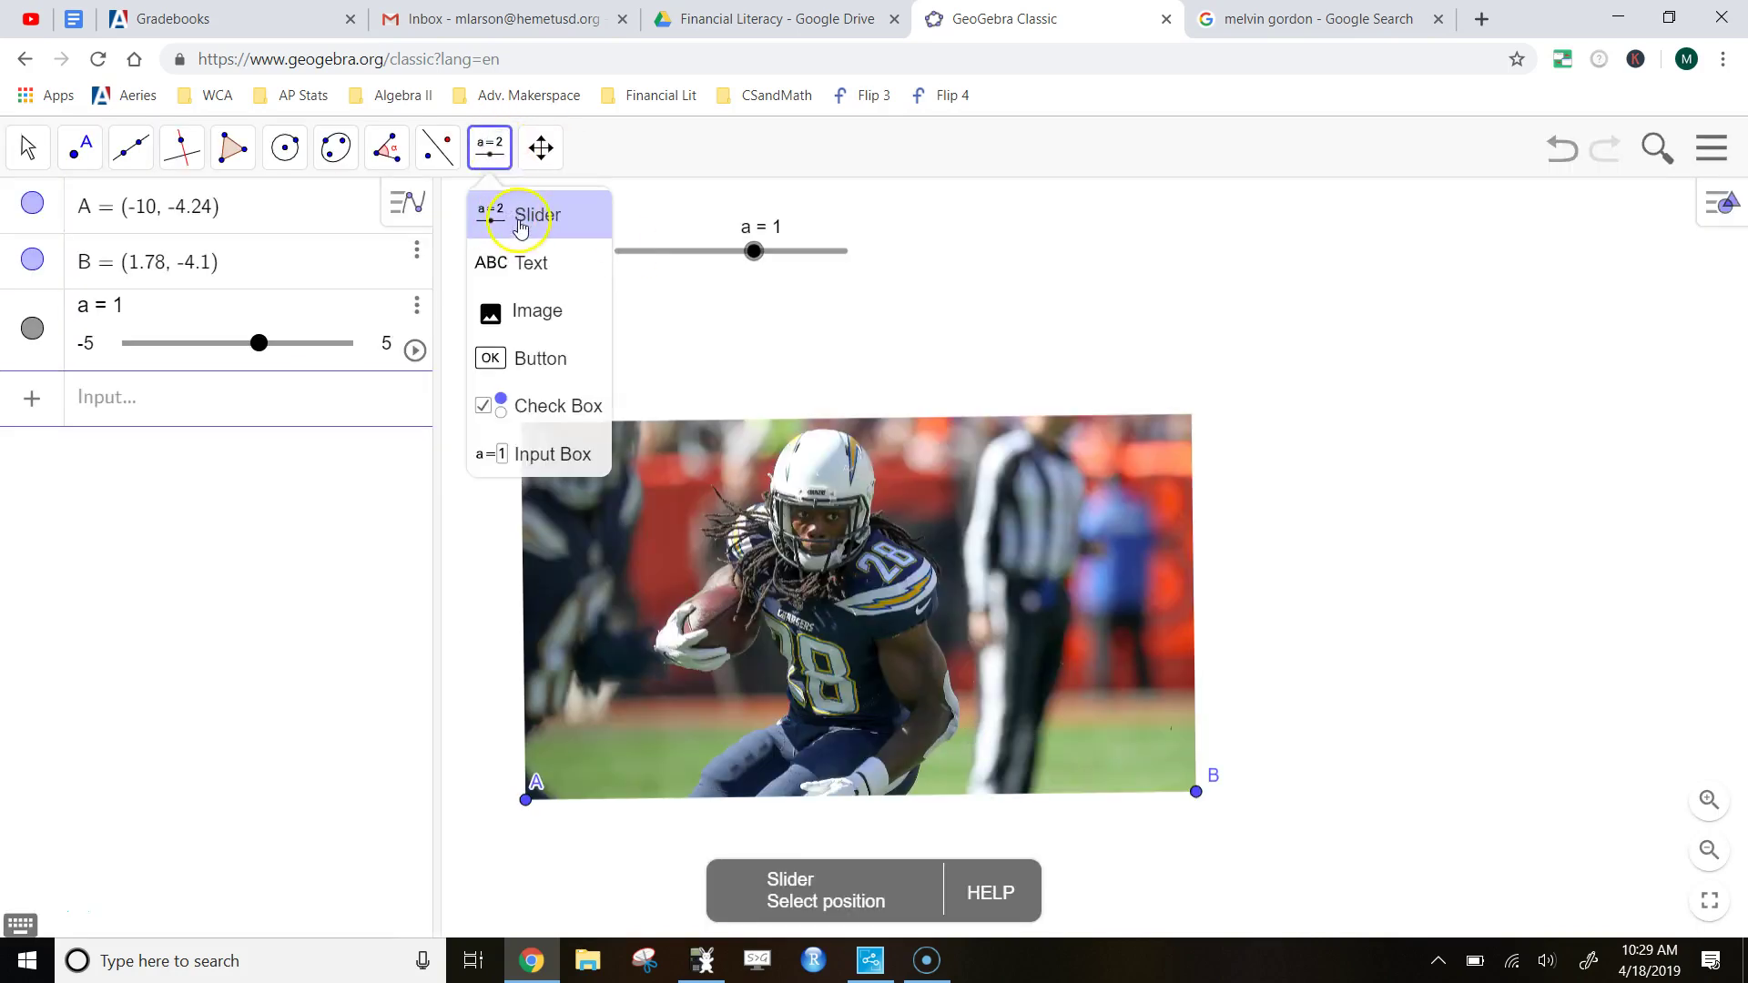
left_click(537, 262)
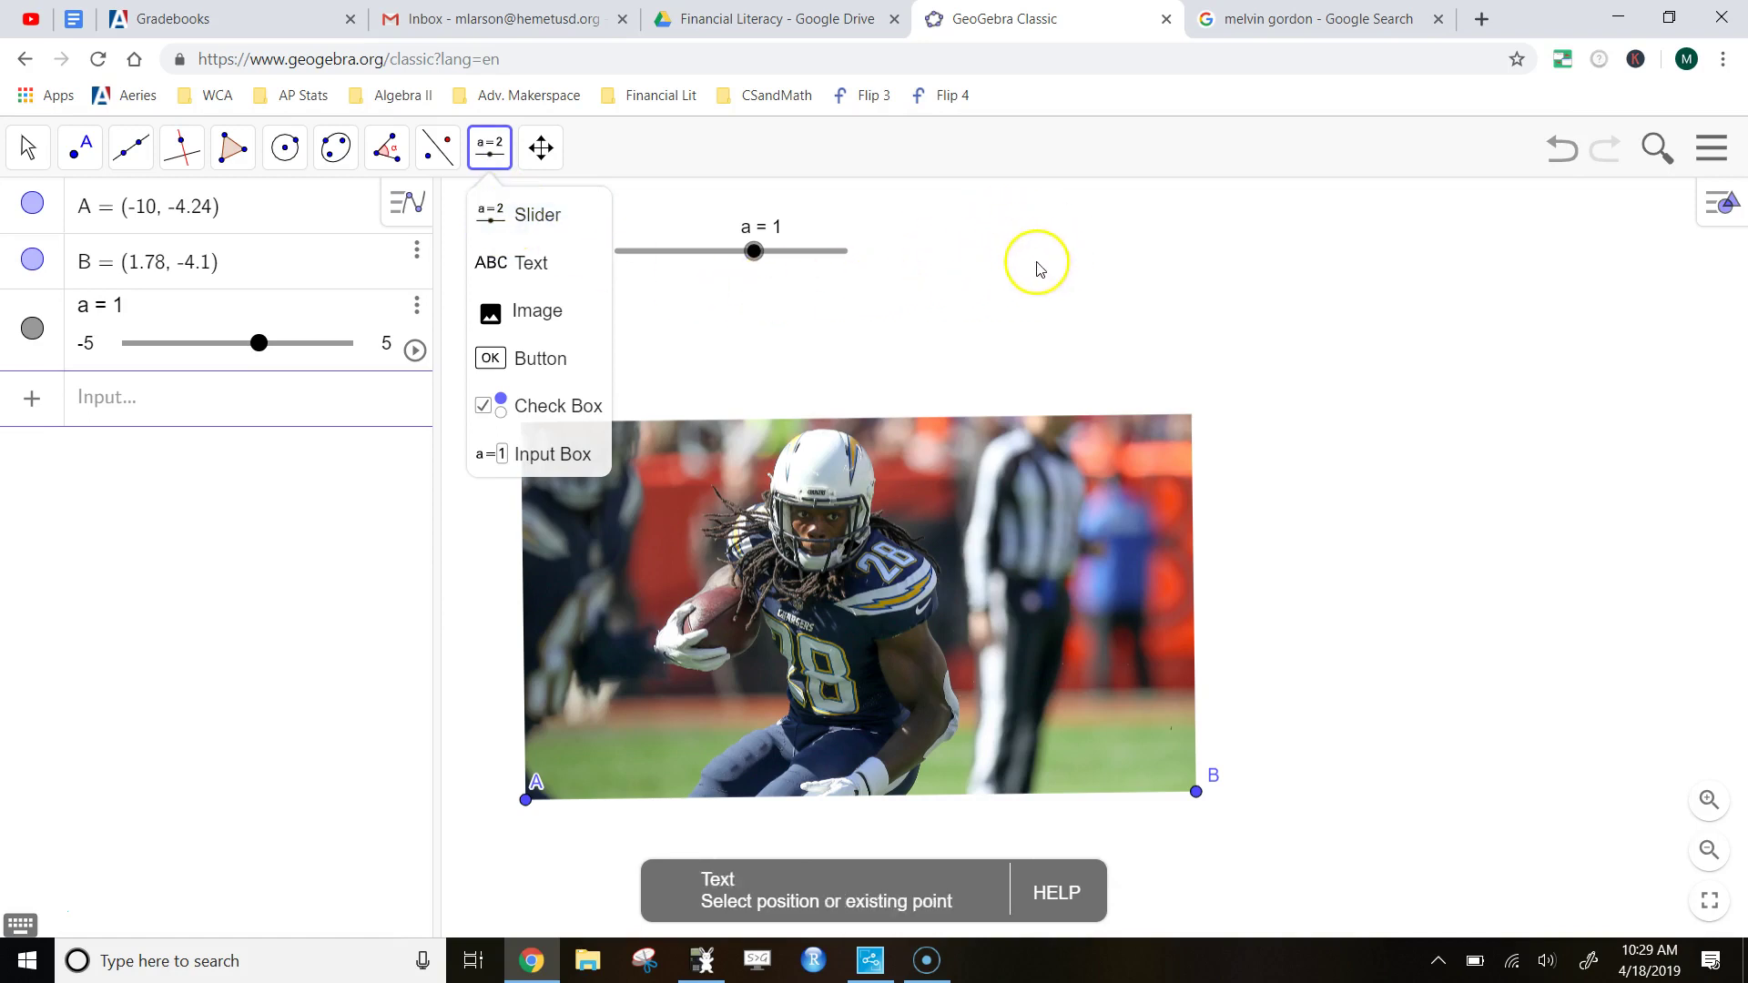
left_click(533, 217)
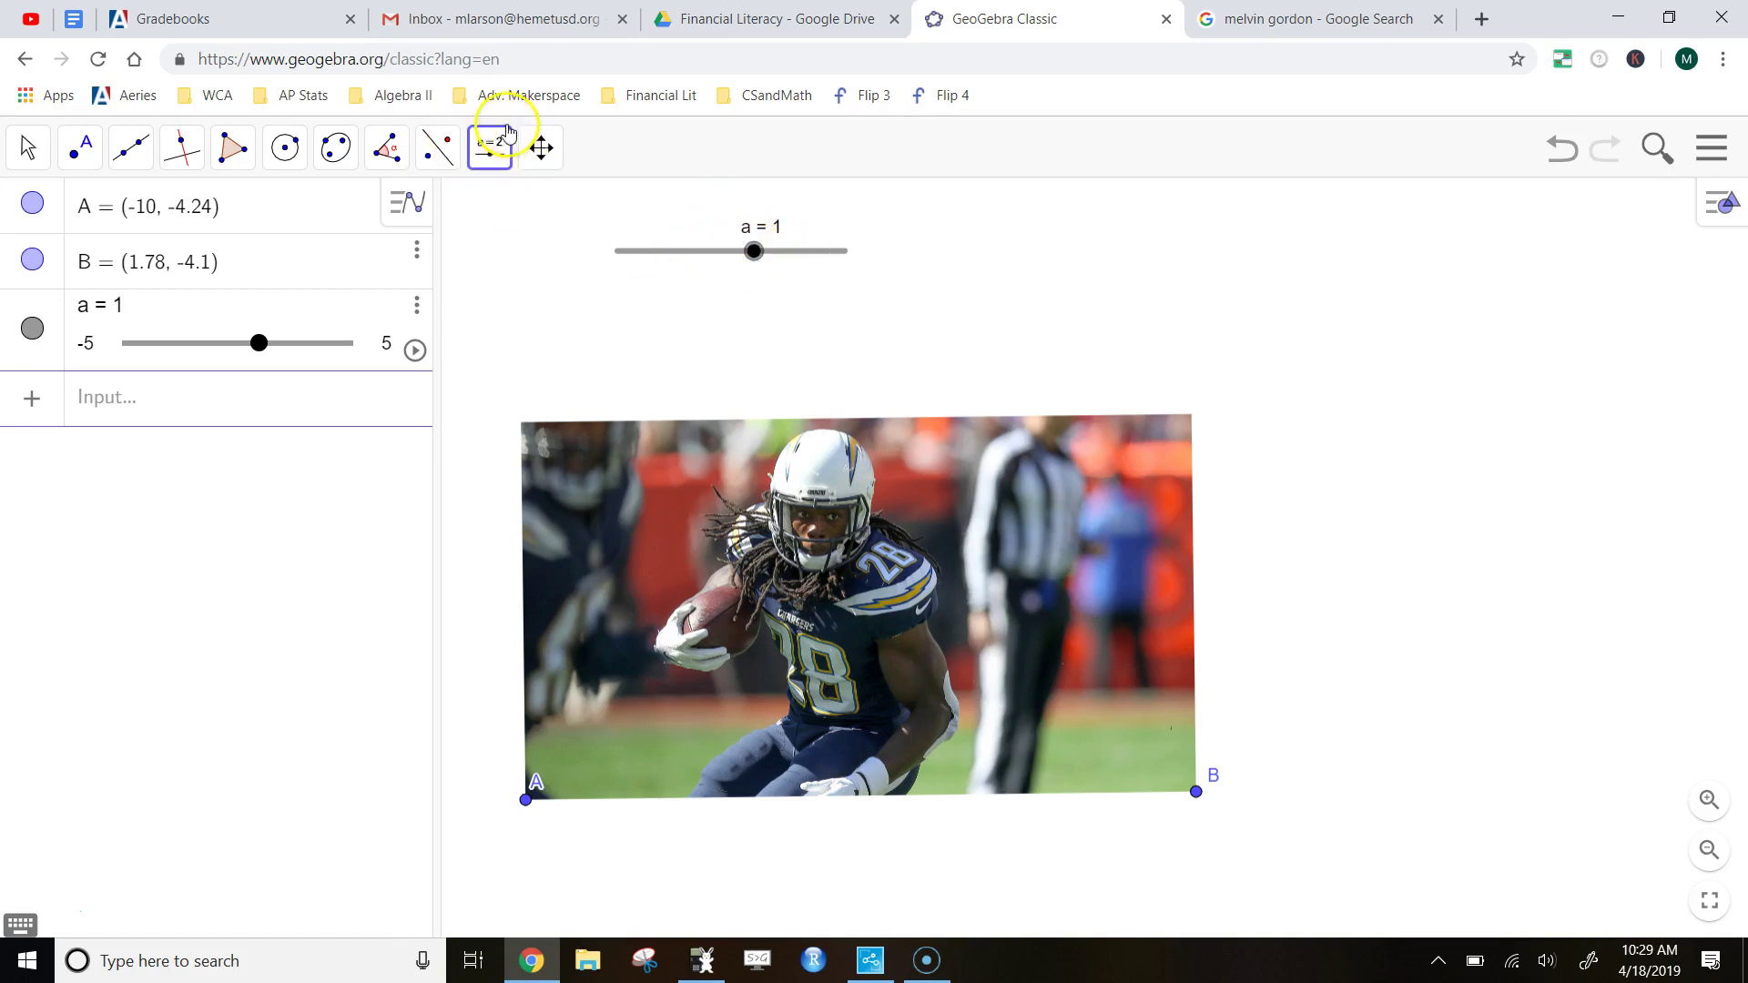
Reposition slider a above the image's left part and set its value to 0.1
left_click_drag(664, 249, 568, 234)
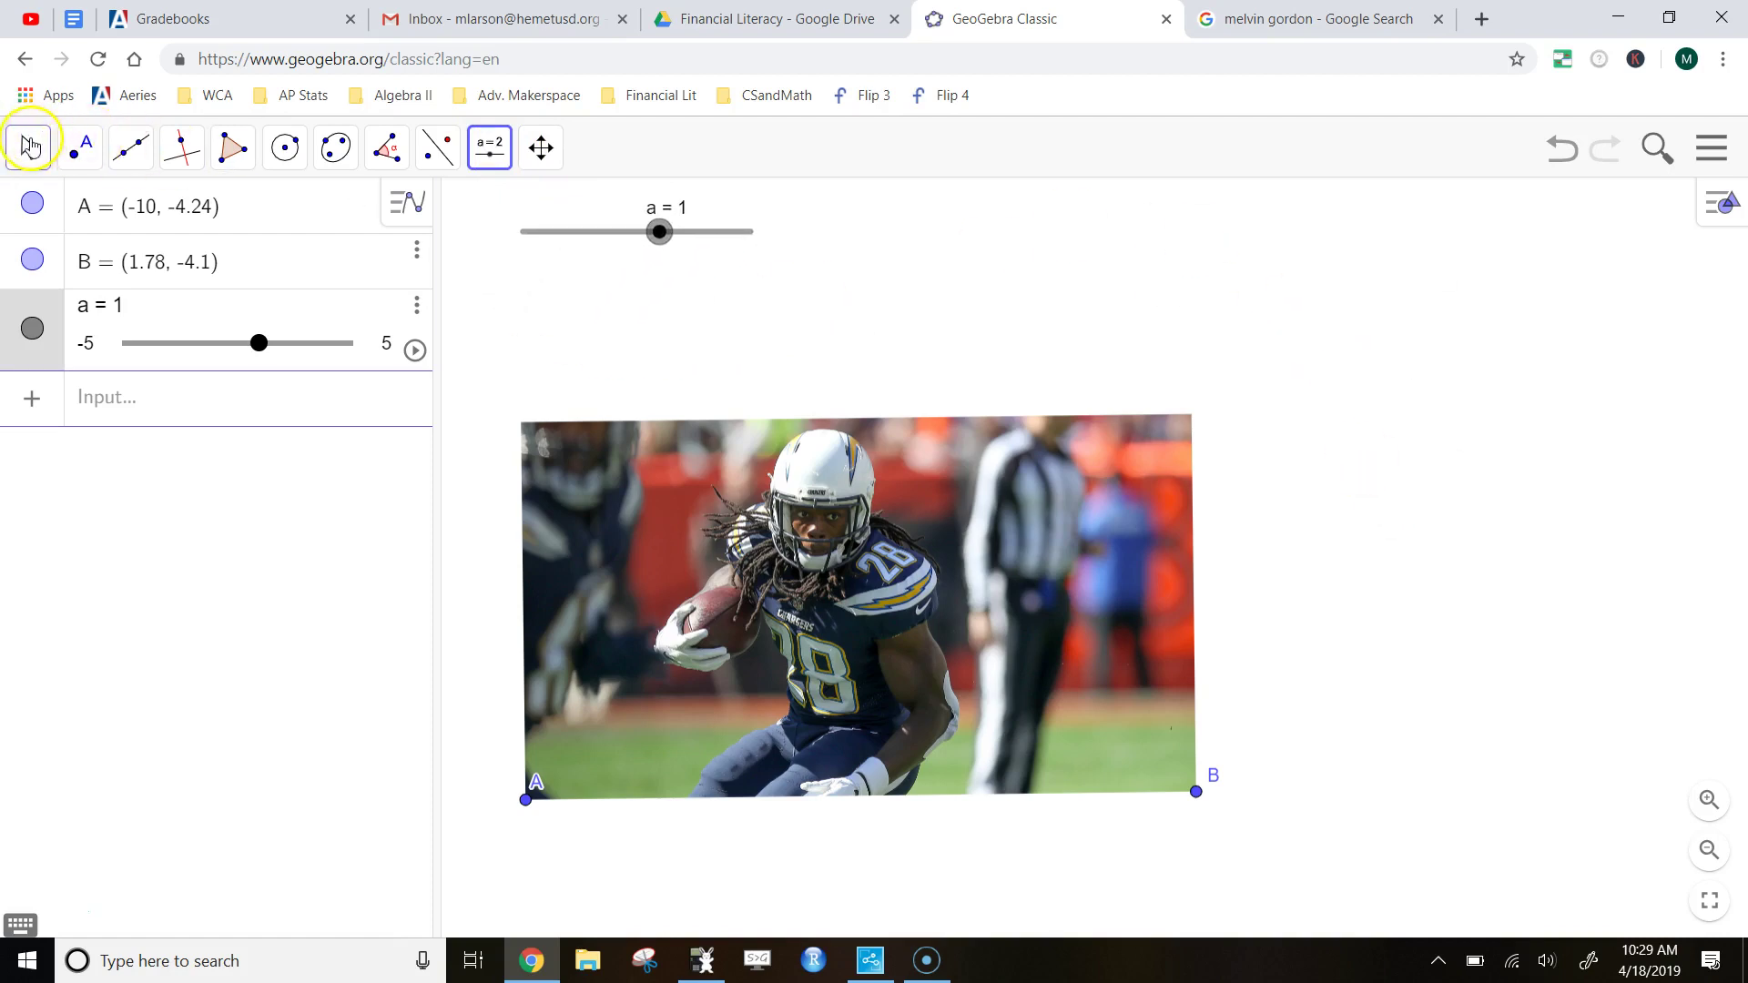
left_click(30, 146)
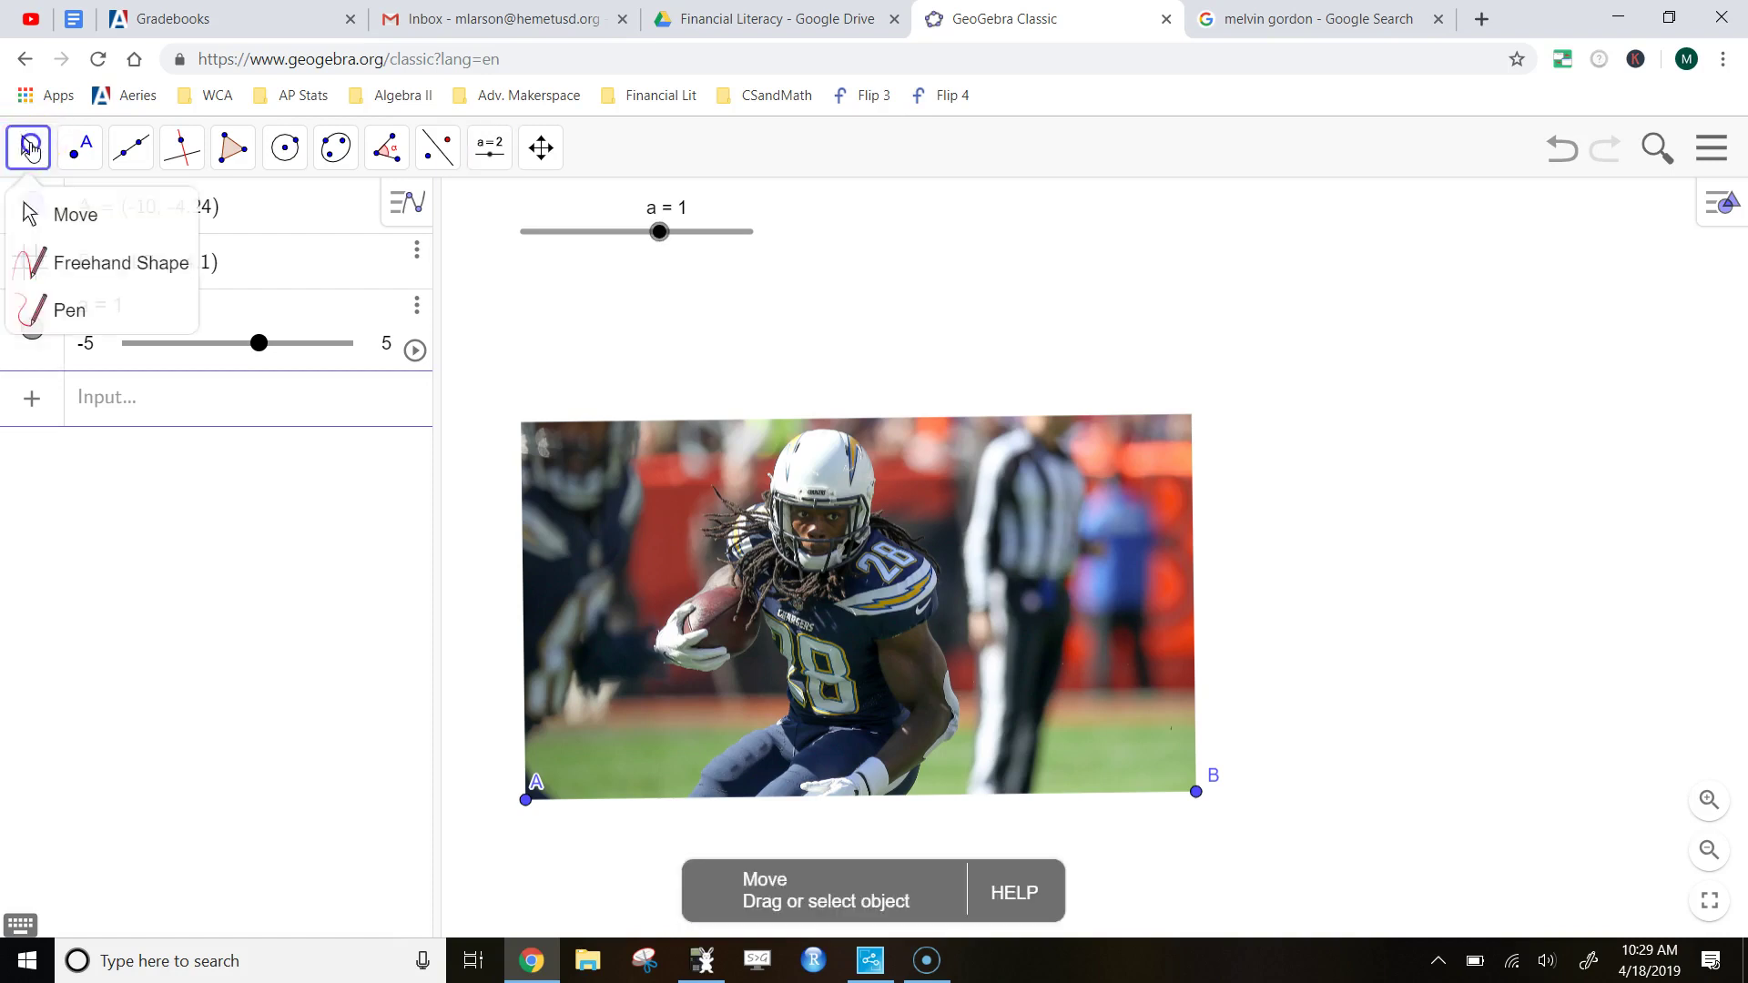
mouse_move(665, 244)
left_mouse_down()
mouse_move(597, 242)
mouse_move(680, 250)
mouse_move(513, 213)
mouse_move(460, 243)
mouse_move(456, 273)
mouse_move(812, 246)
mouse_move(638, 235)
left_mouse_up()
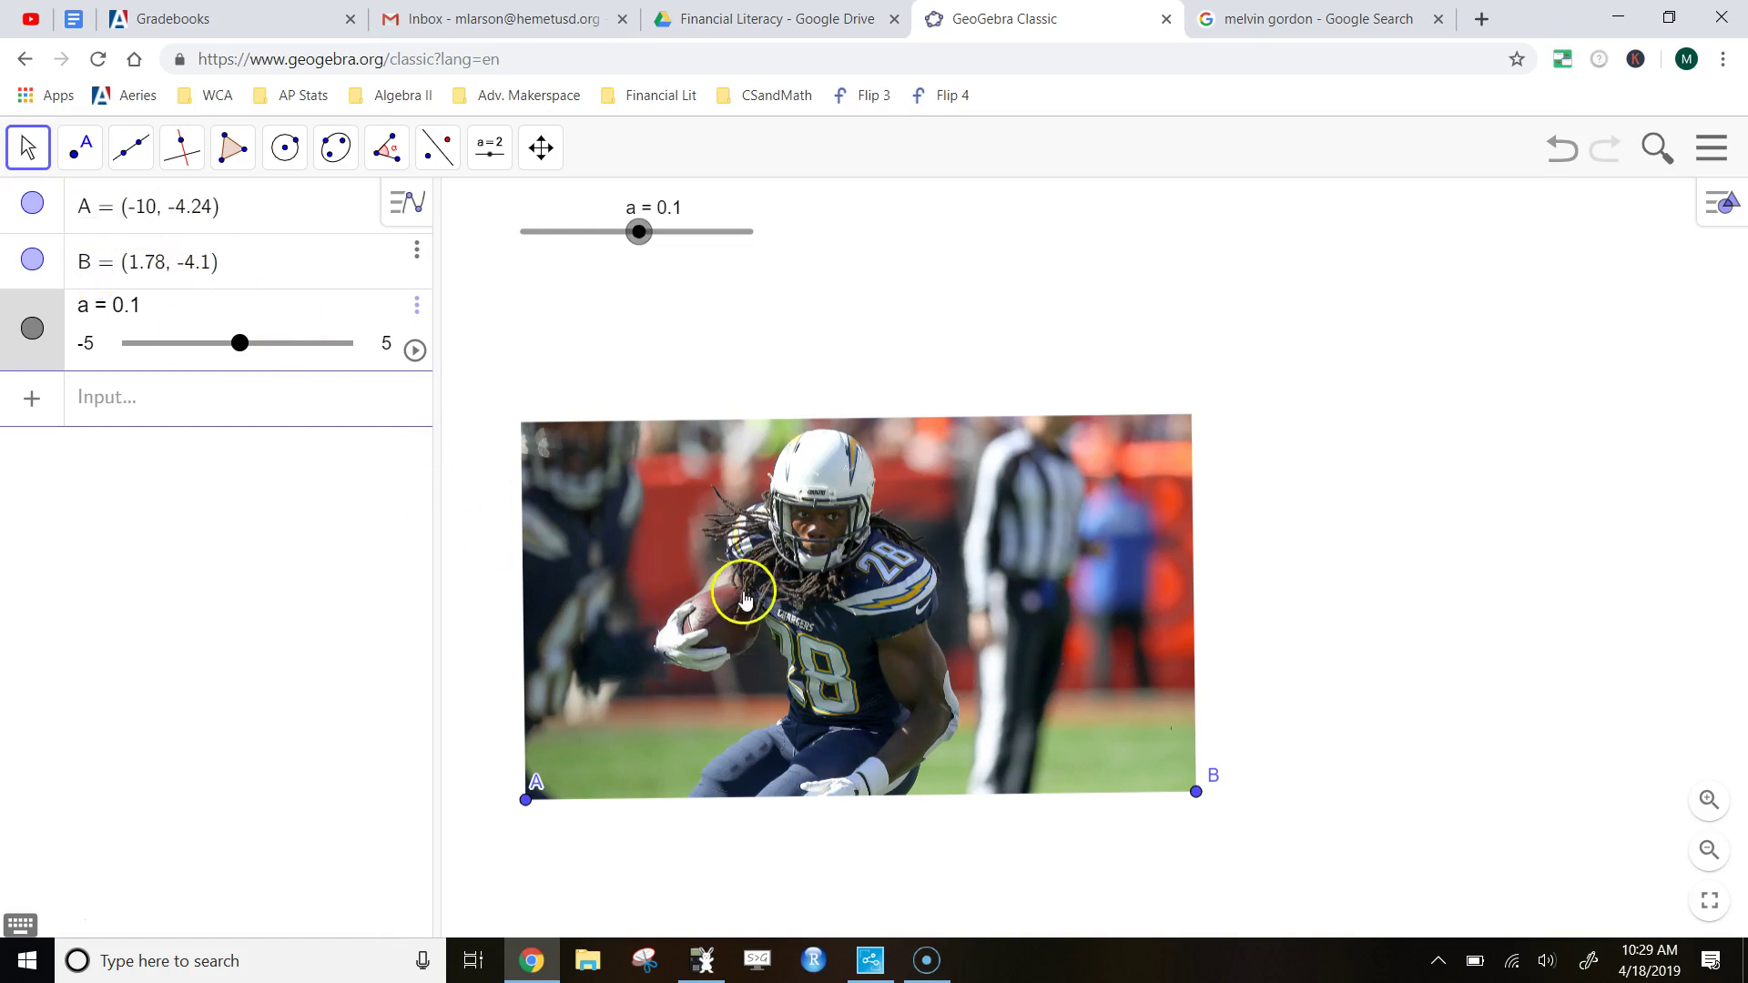
Redefine the image corners as A = (-10 + a, -4.24) and B = (1.78 + a, -4.1), and vary slider a to shift the image
left_click(155, 209)
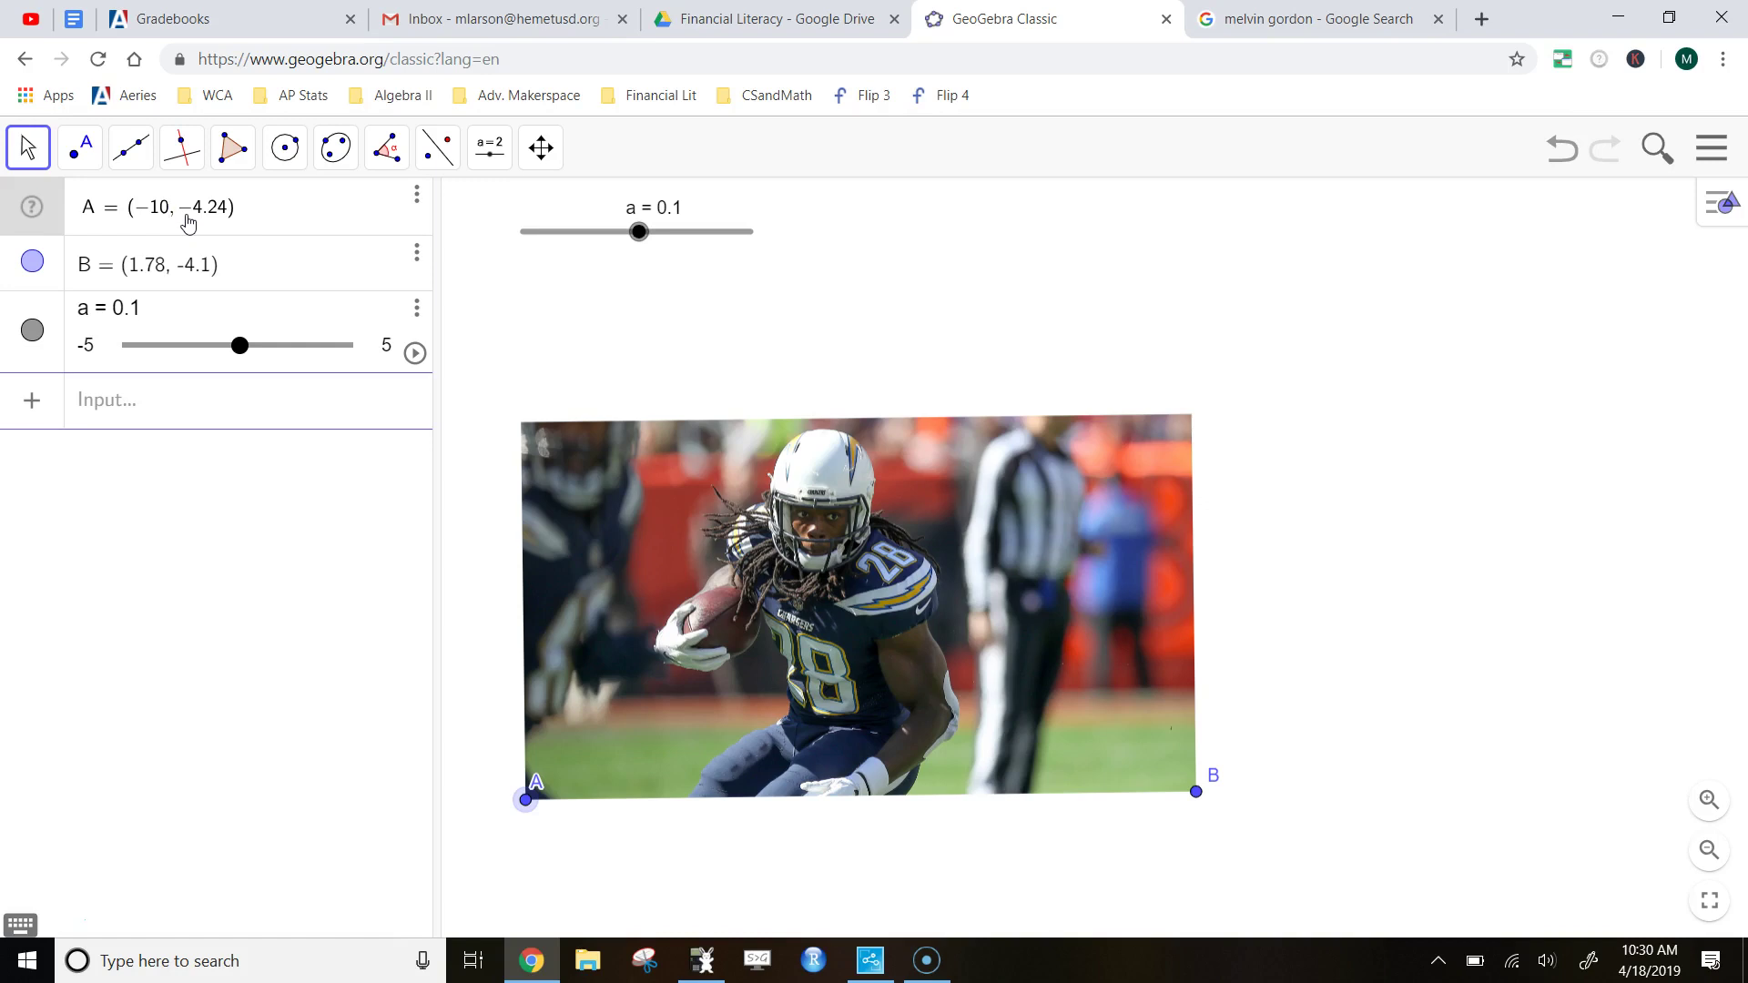
type("+a")
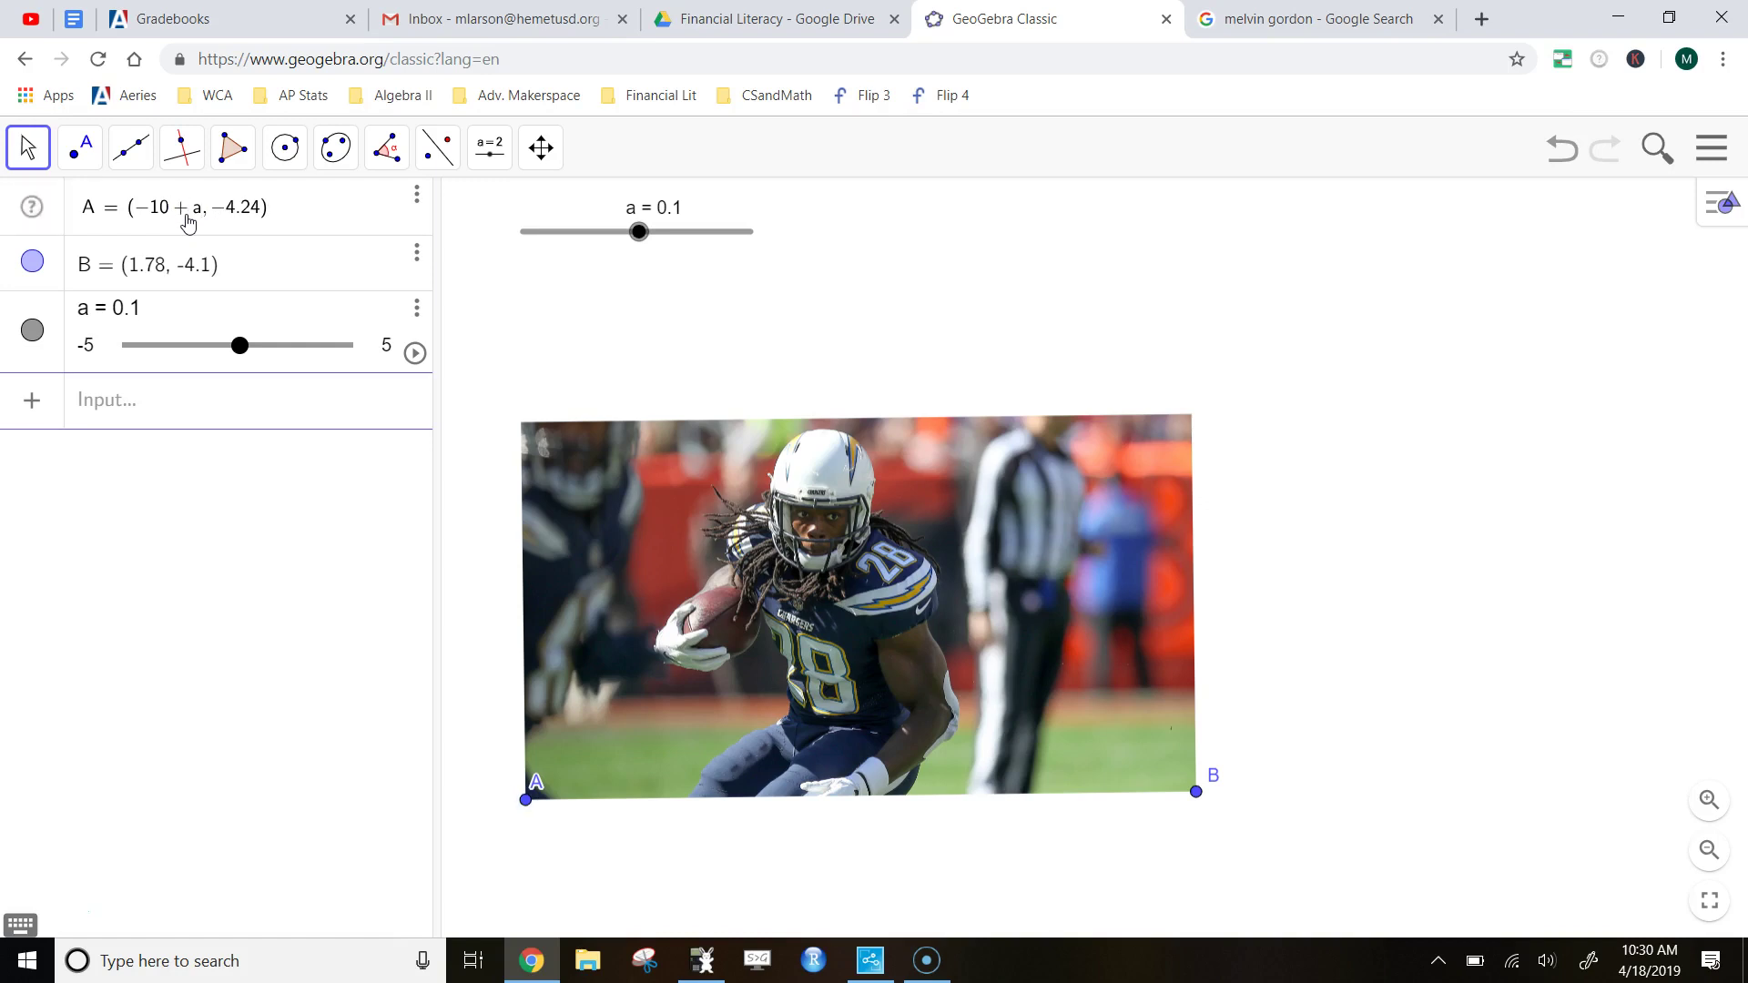
key("Return")
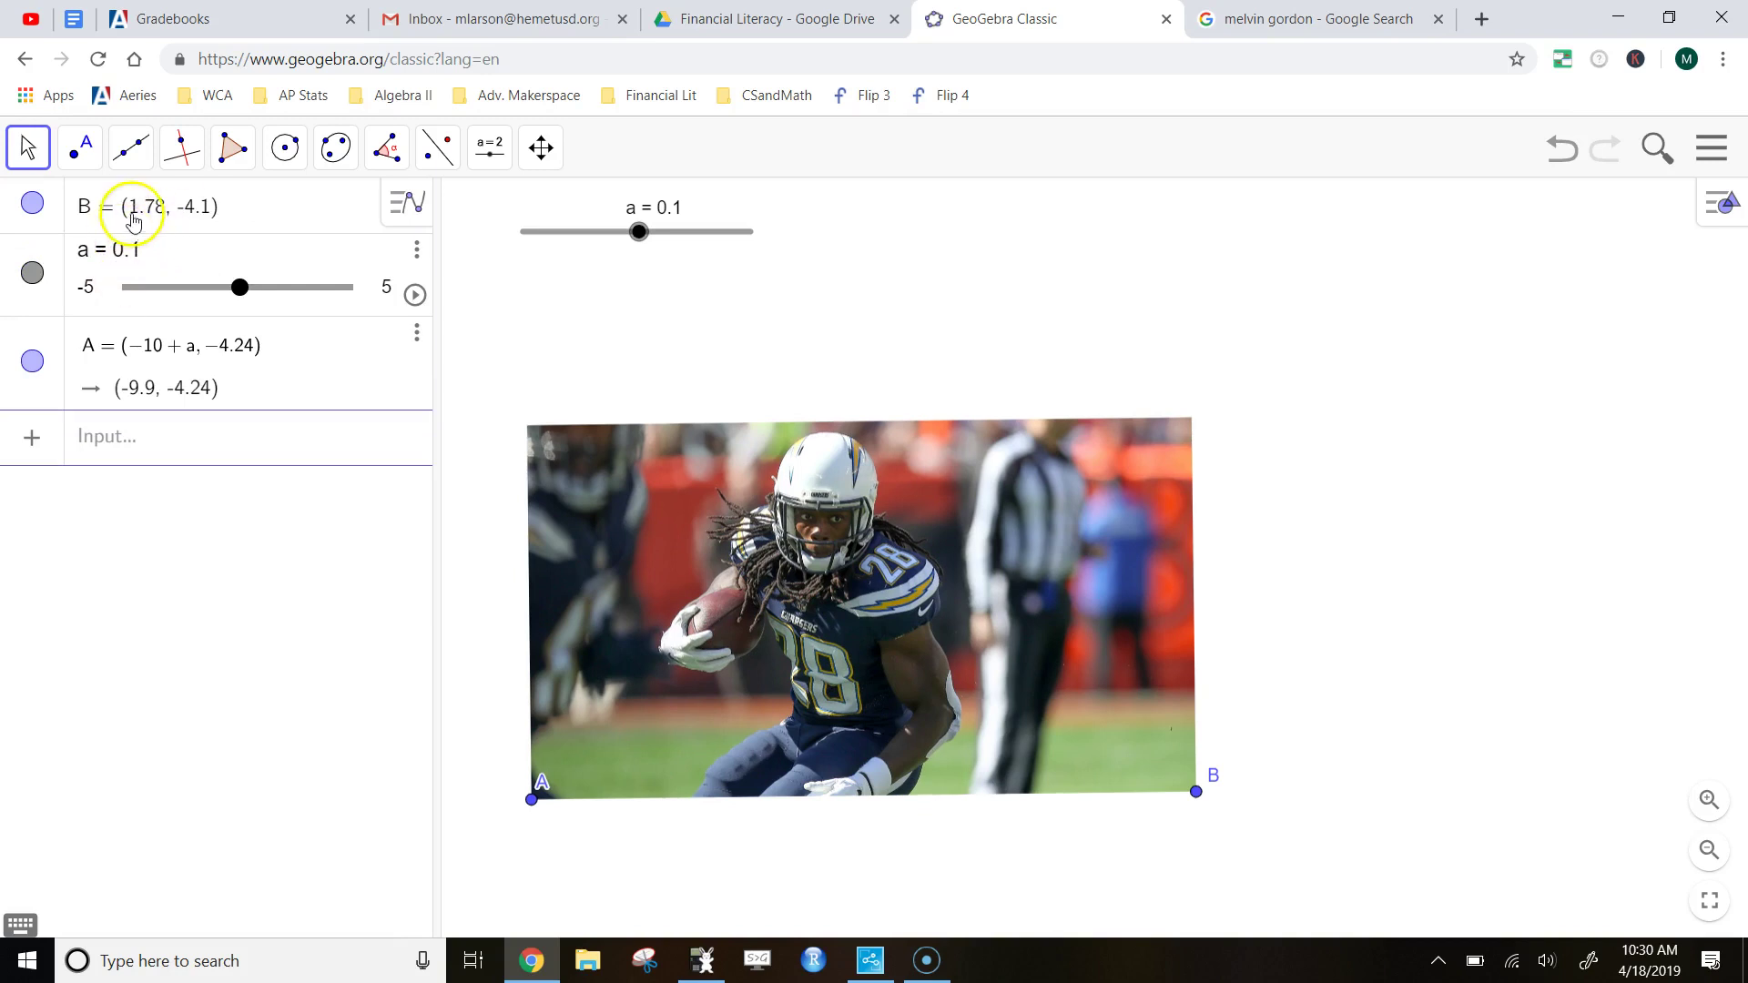
left_click(163, 213)
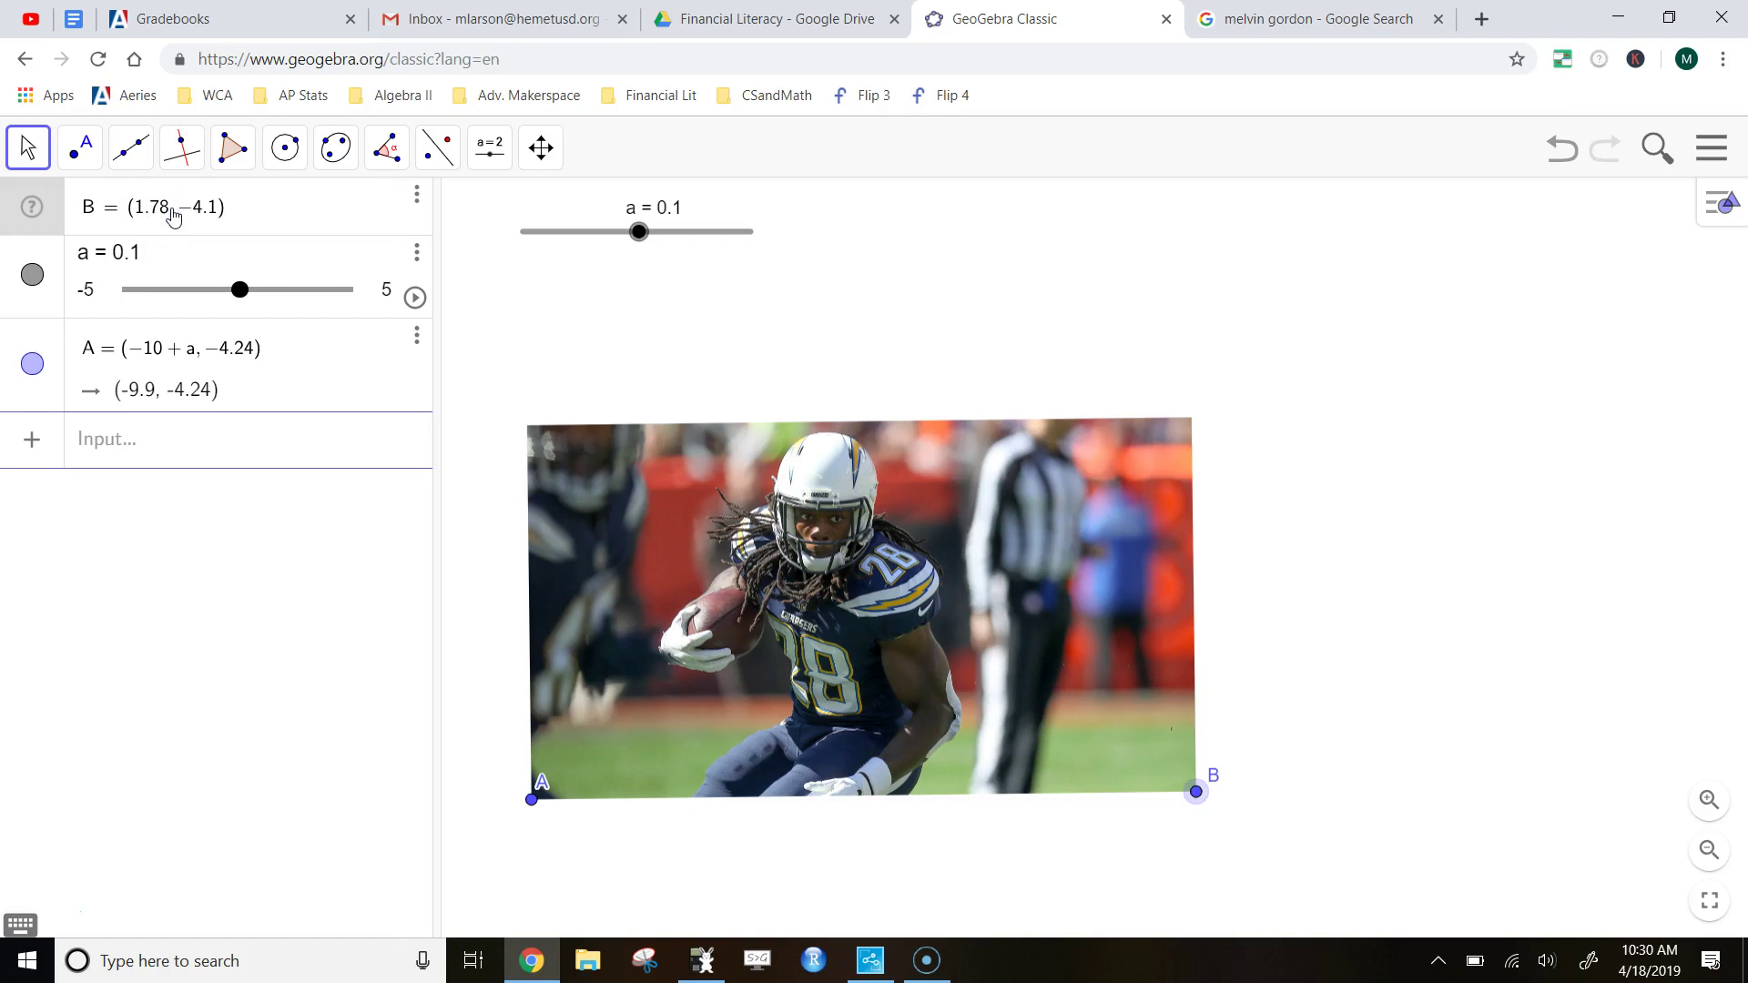
type("+ a")
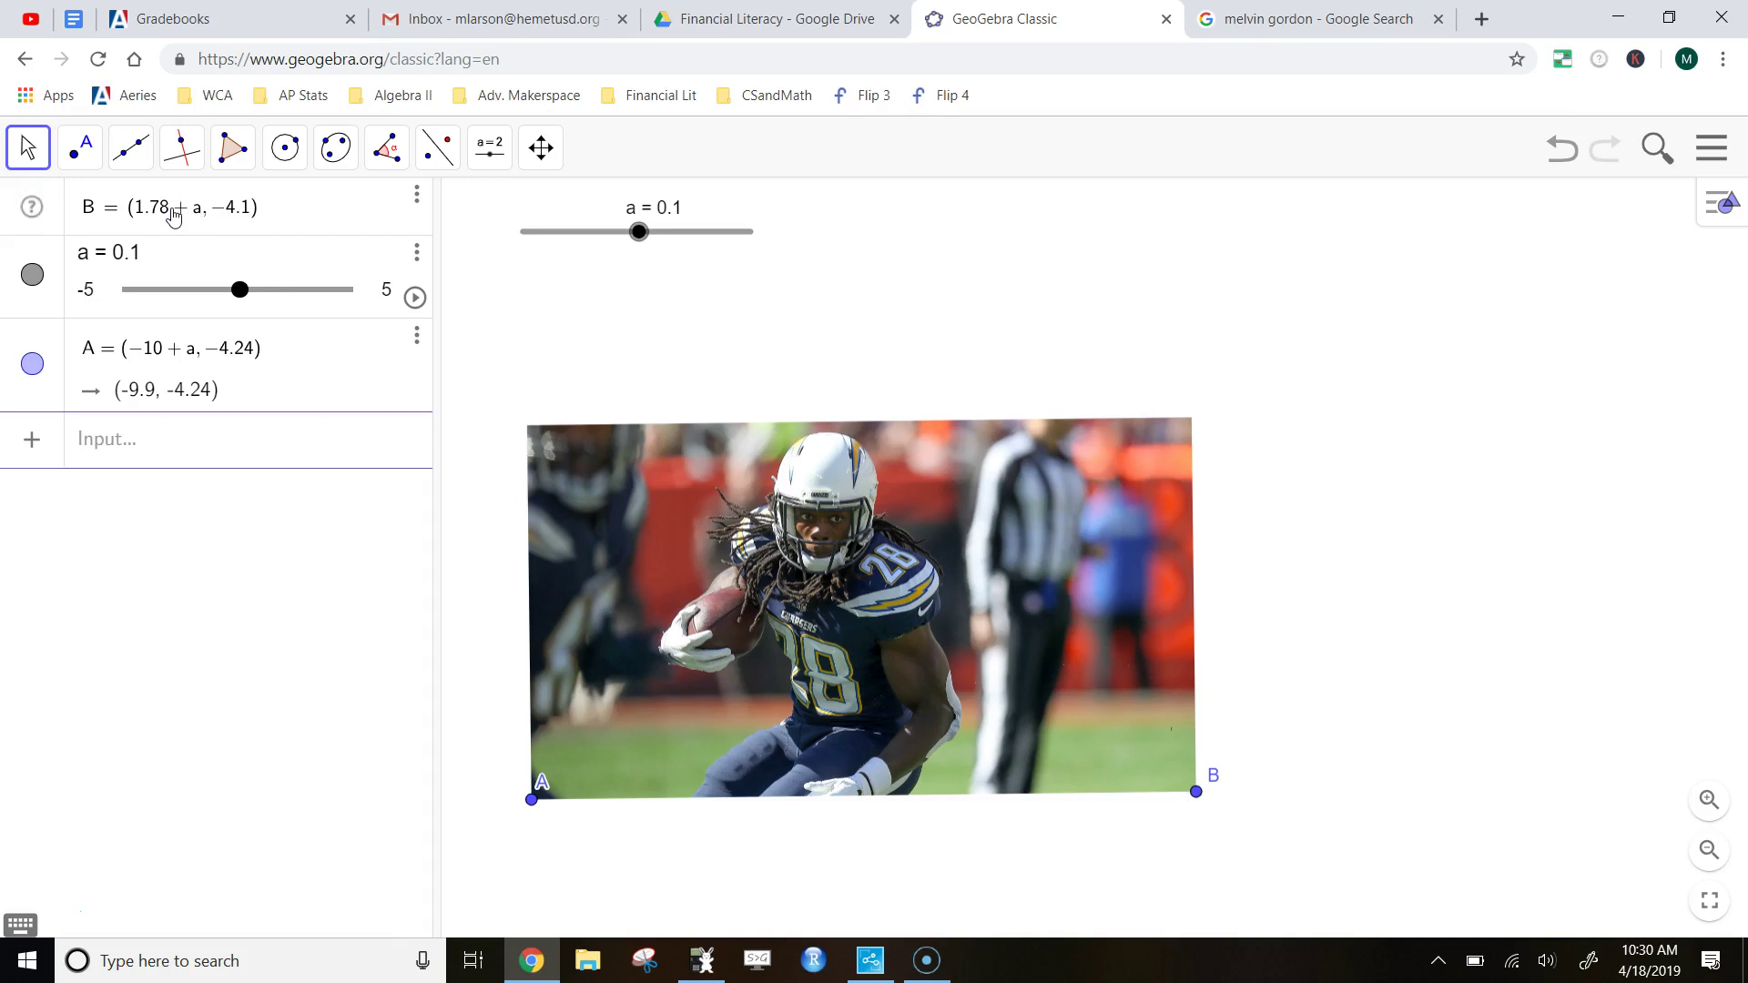
key("Return")
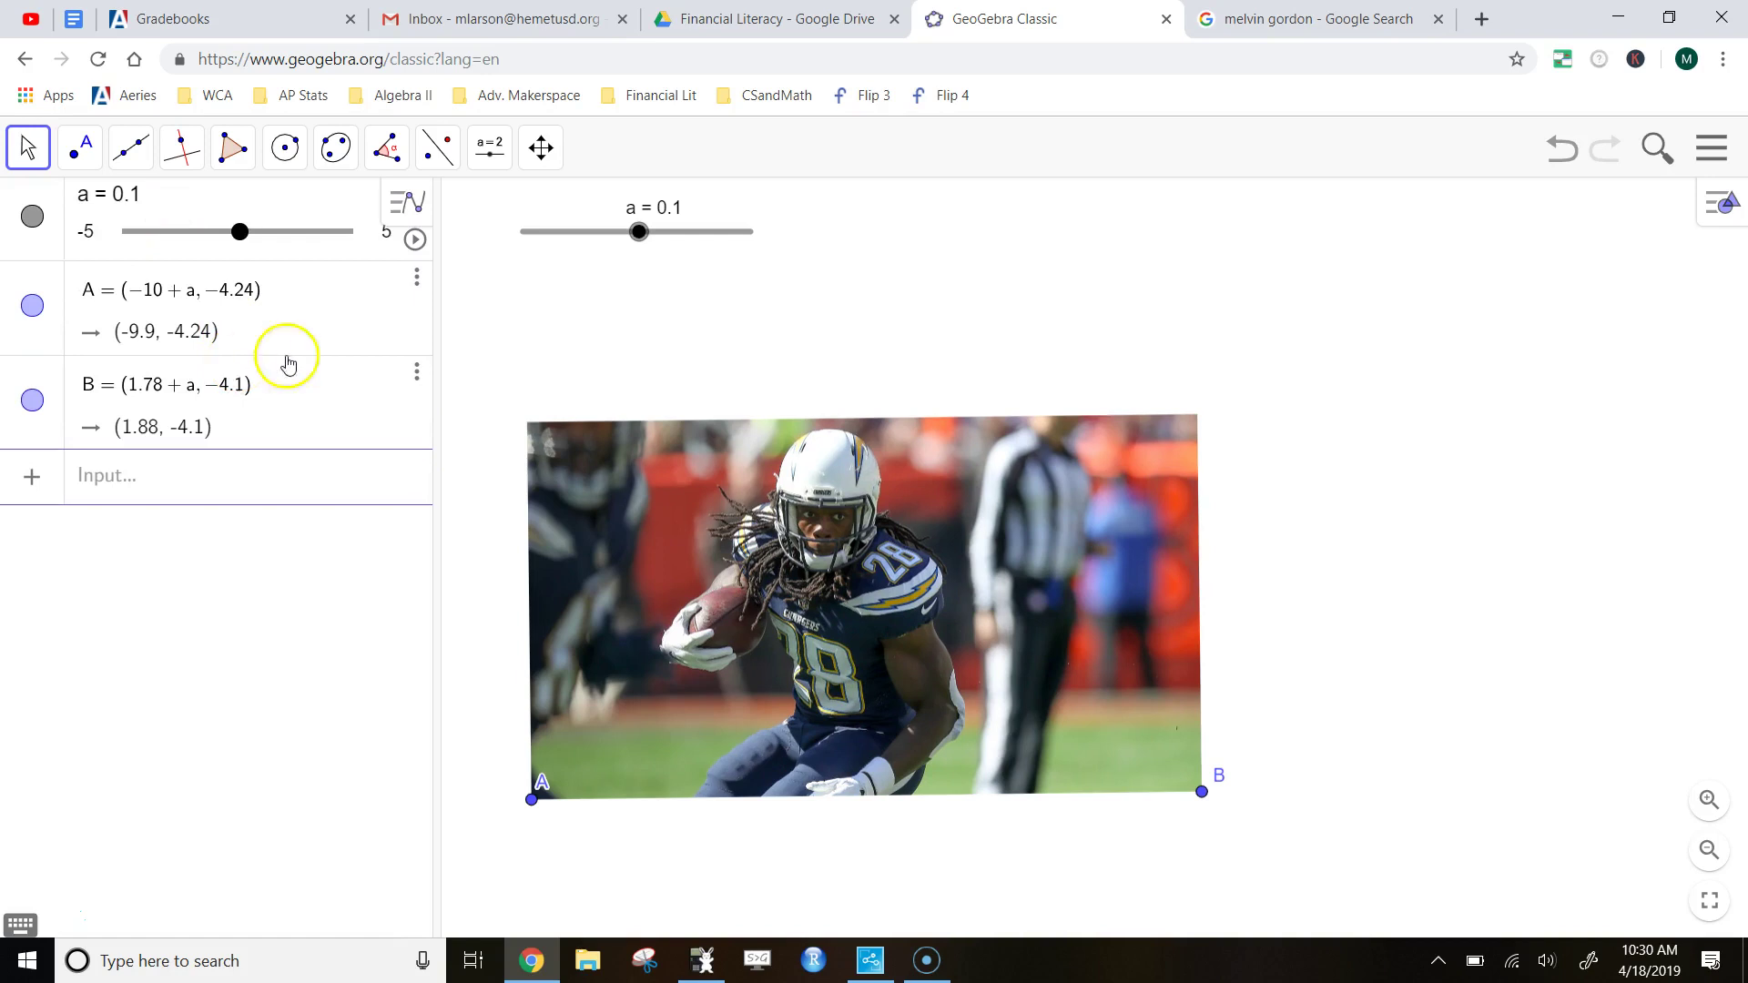
left_click_drag(640, 231, 696, 269)
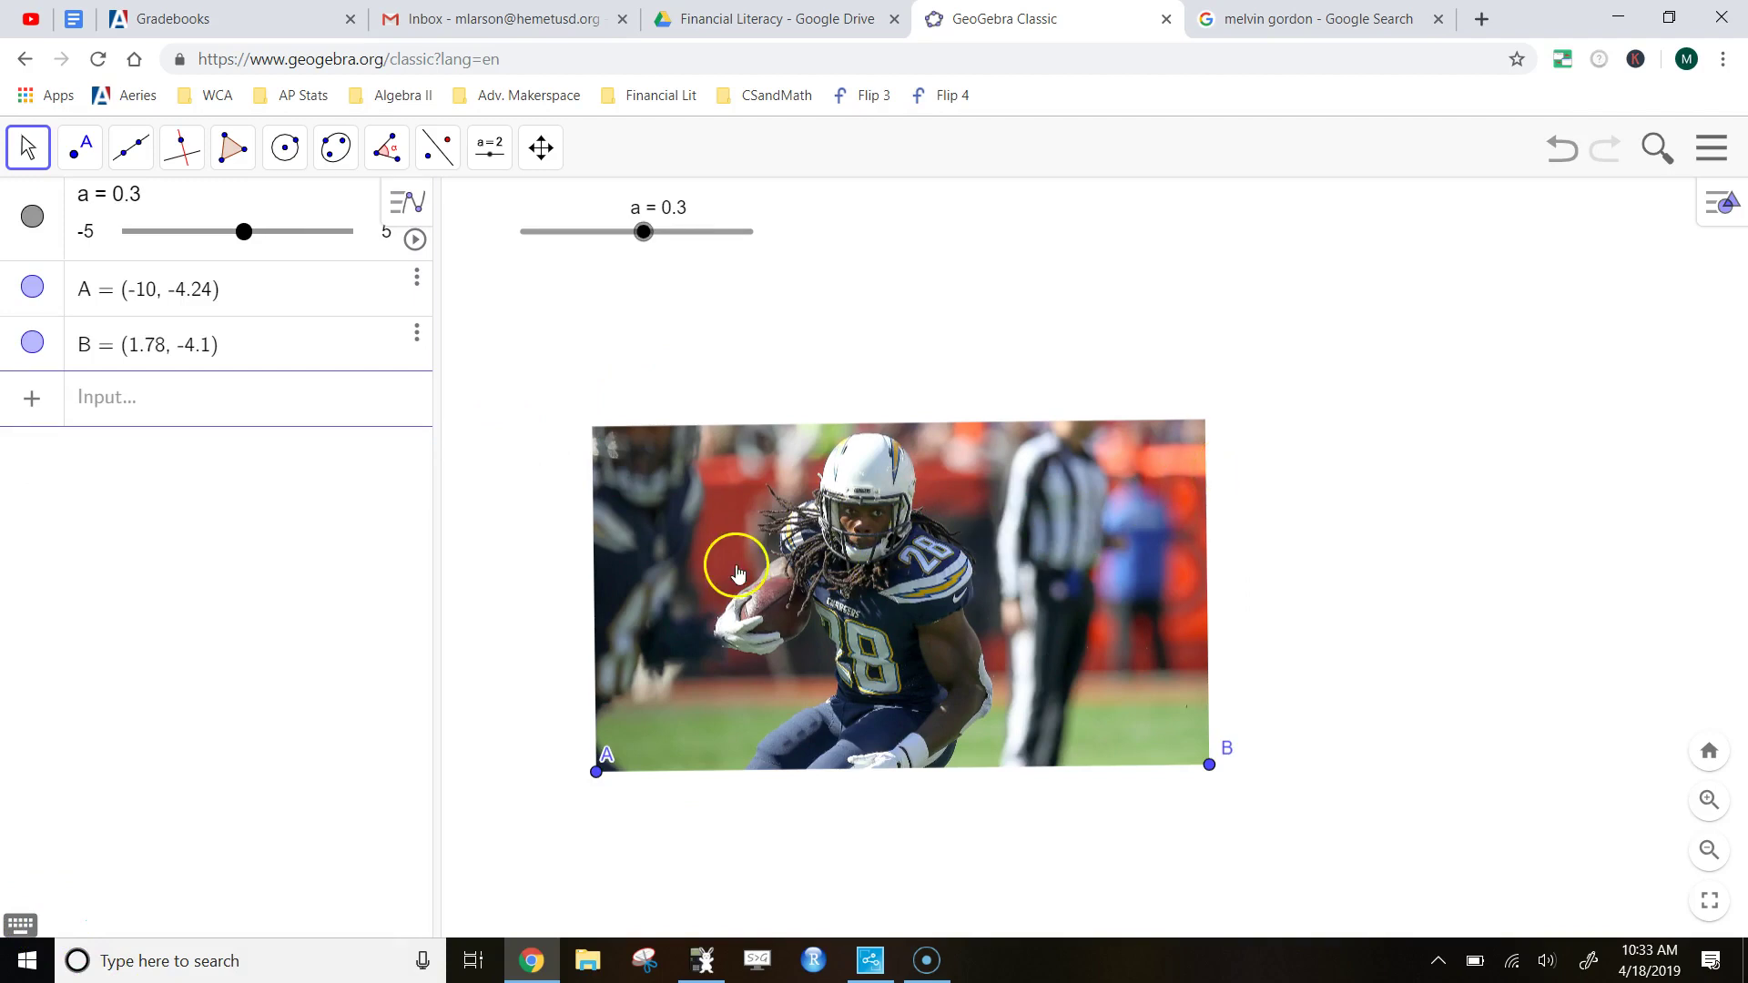
Begin a new algebra entry that defines an object named R
left_click(118, 401)
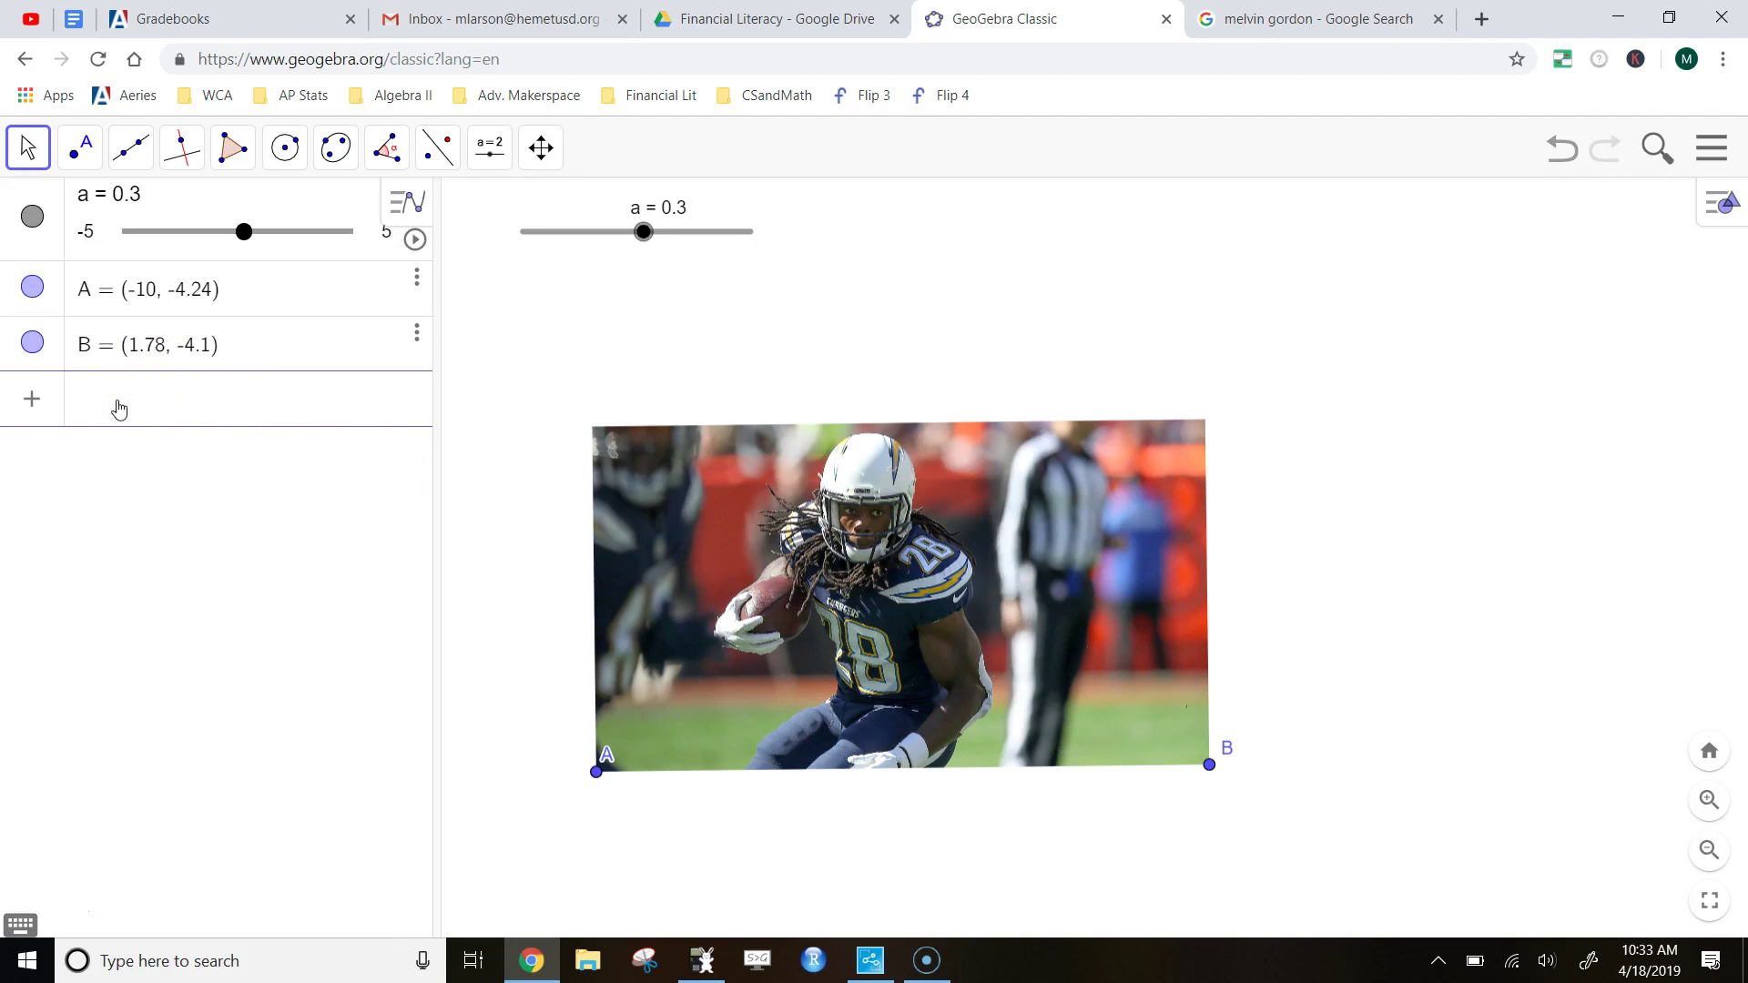
type("R ")
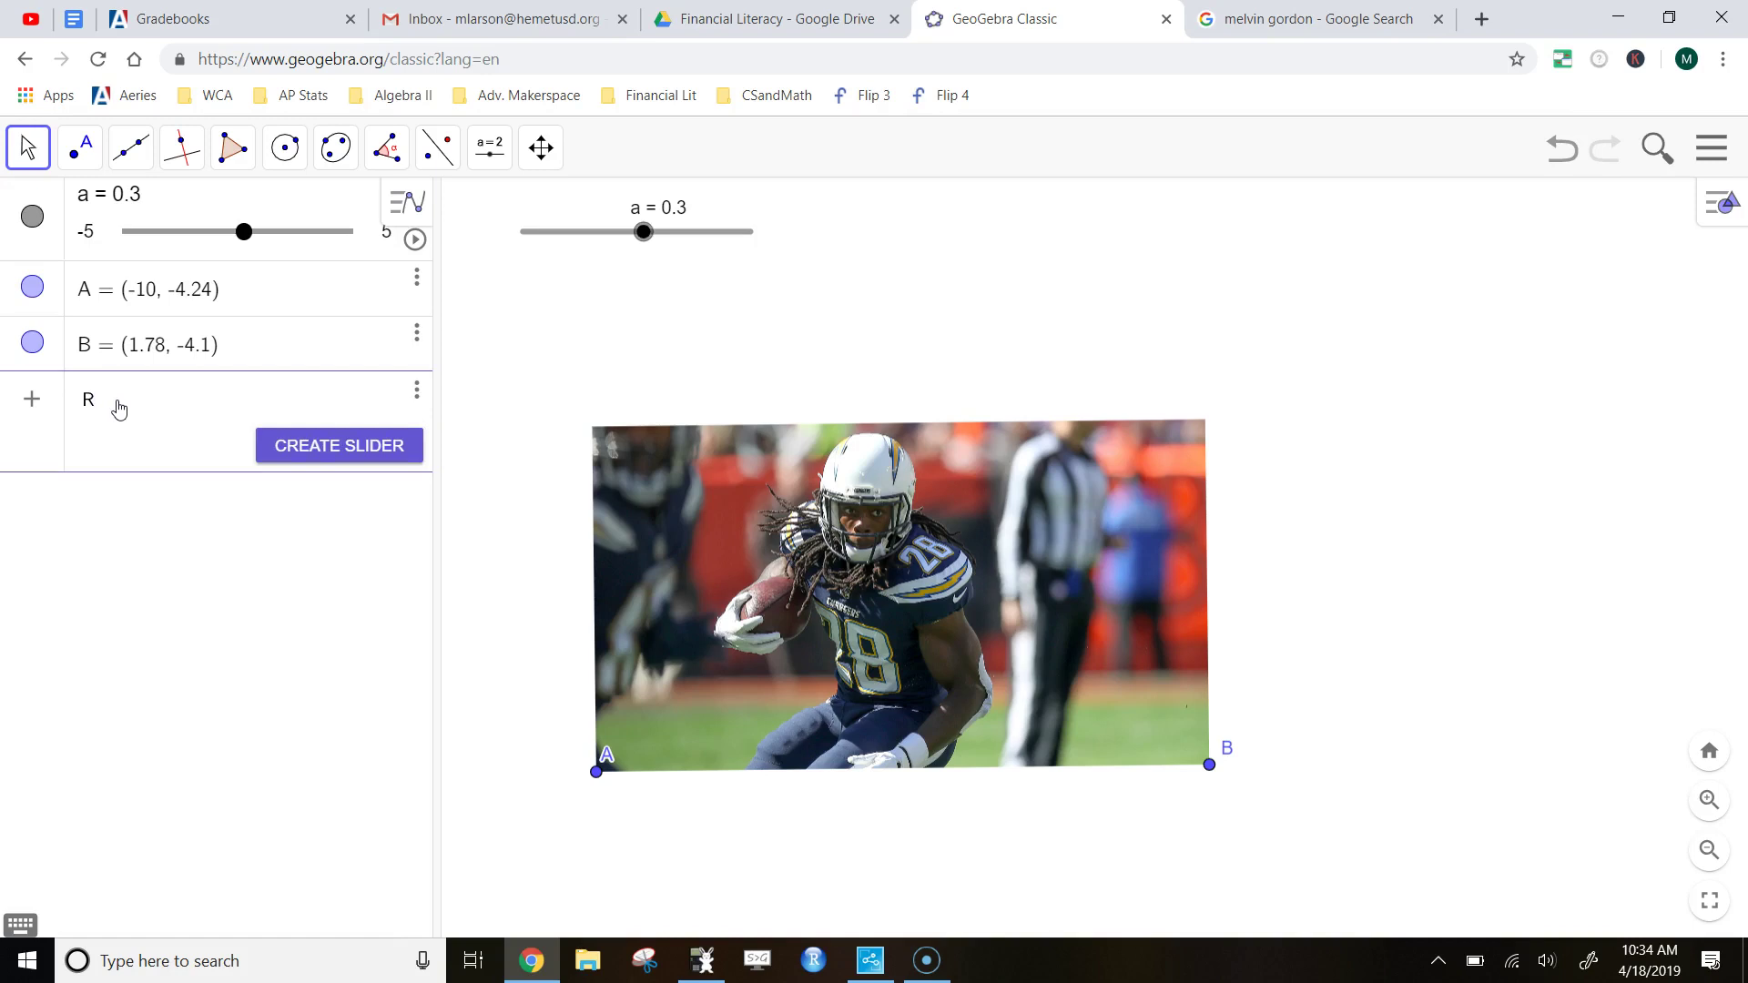
type("=")
Set the global font size to 20 pt and close the settings
left_click(1702, 159)
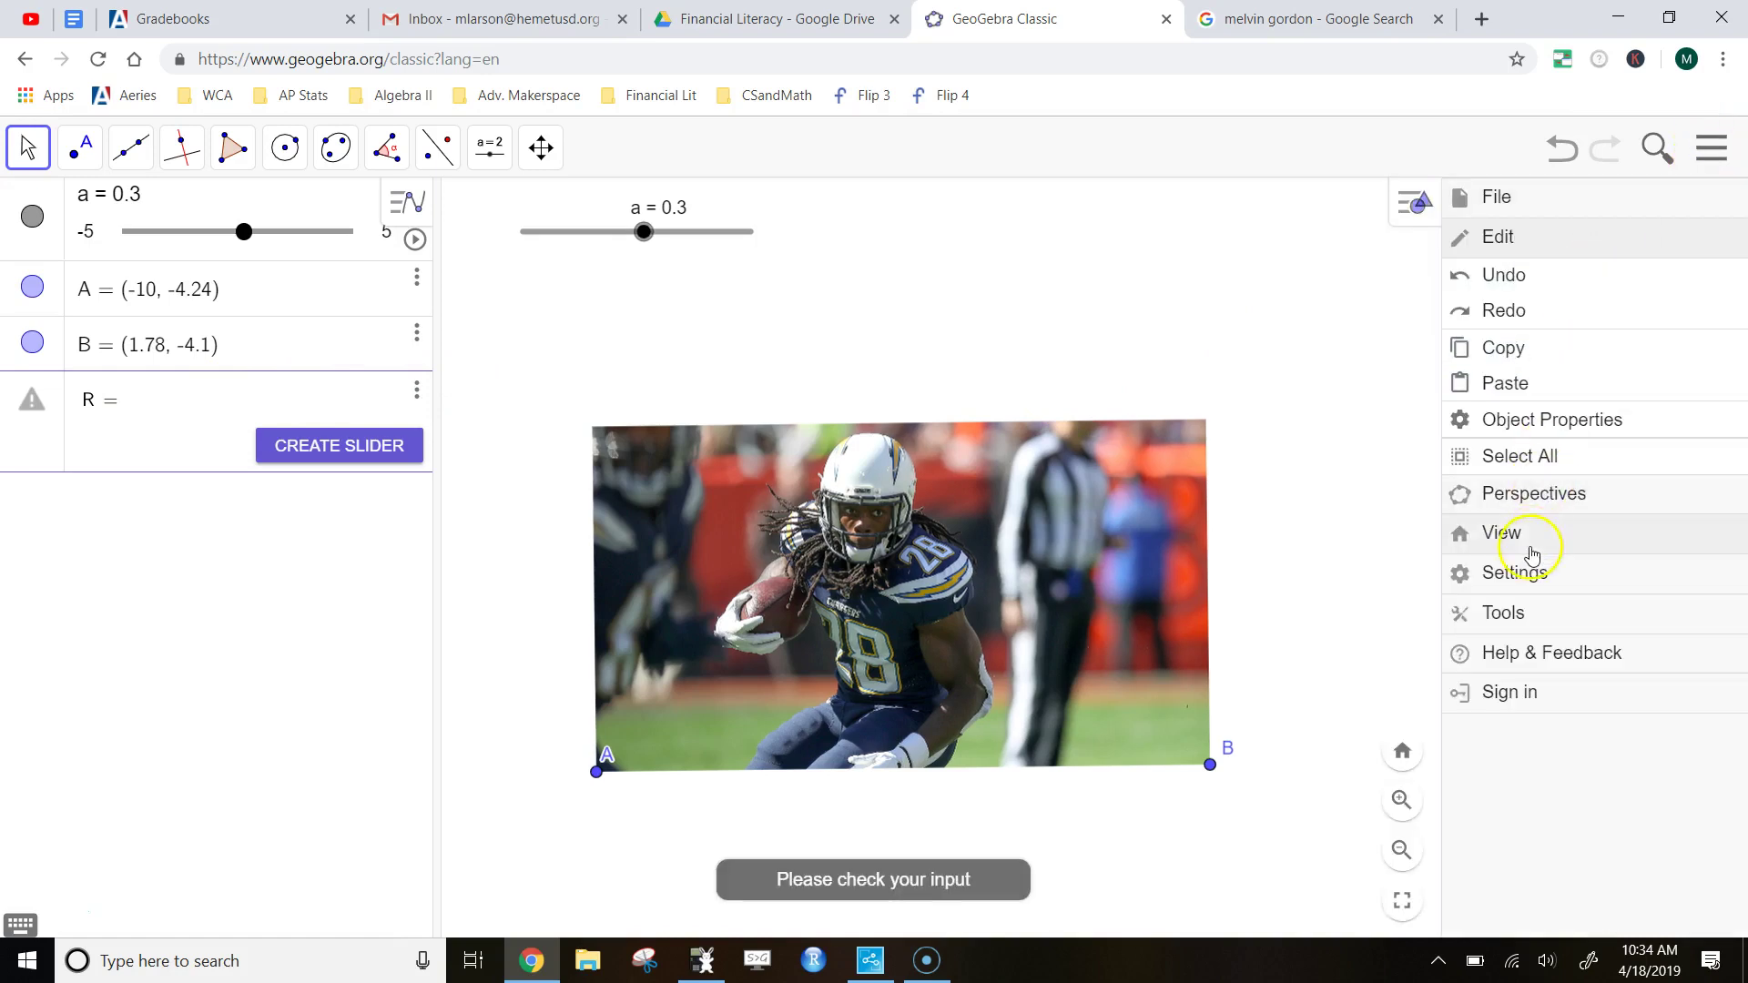
left_click(1526, 572)
left_click(1188, 364)
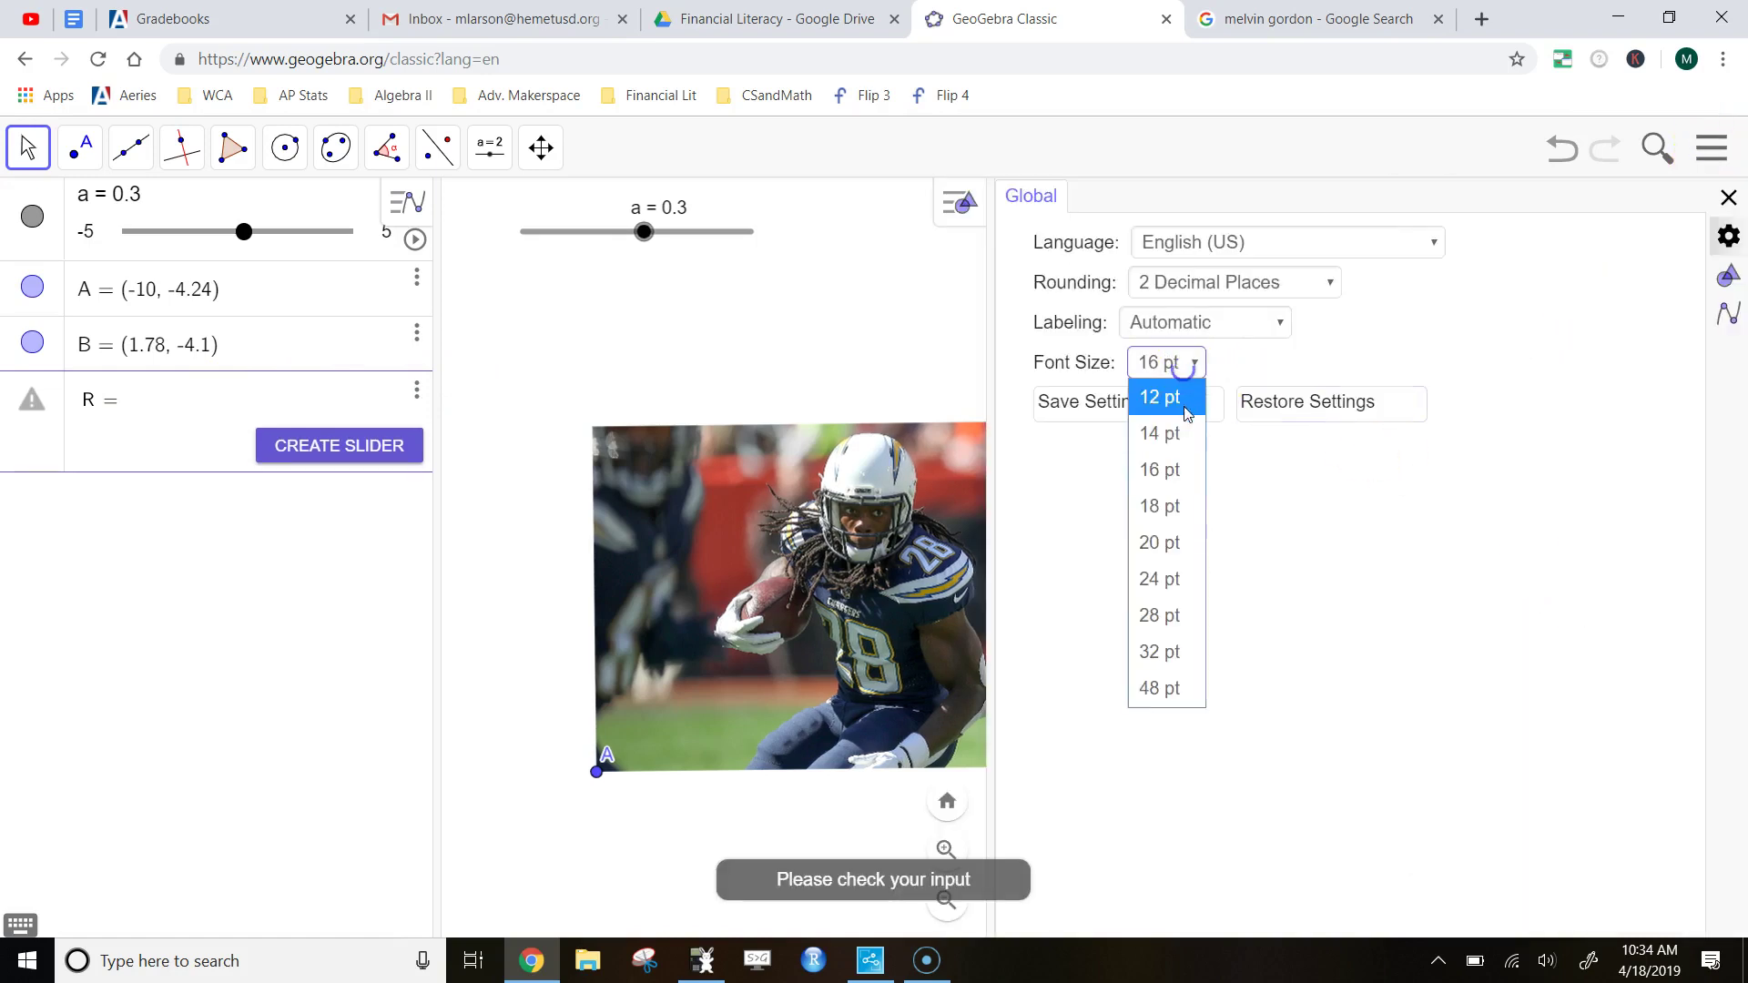
left_click(1162, 544)
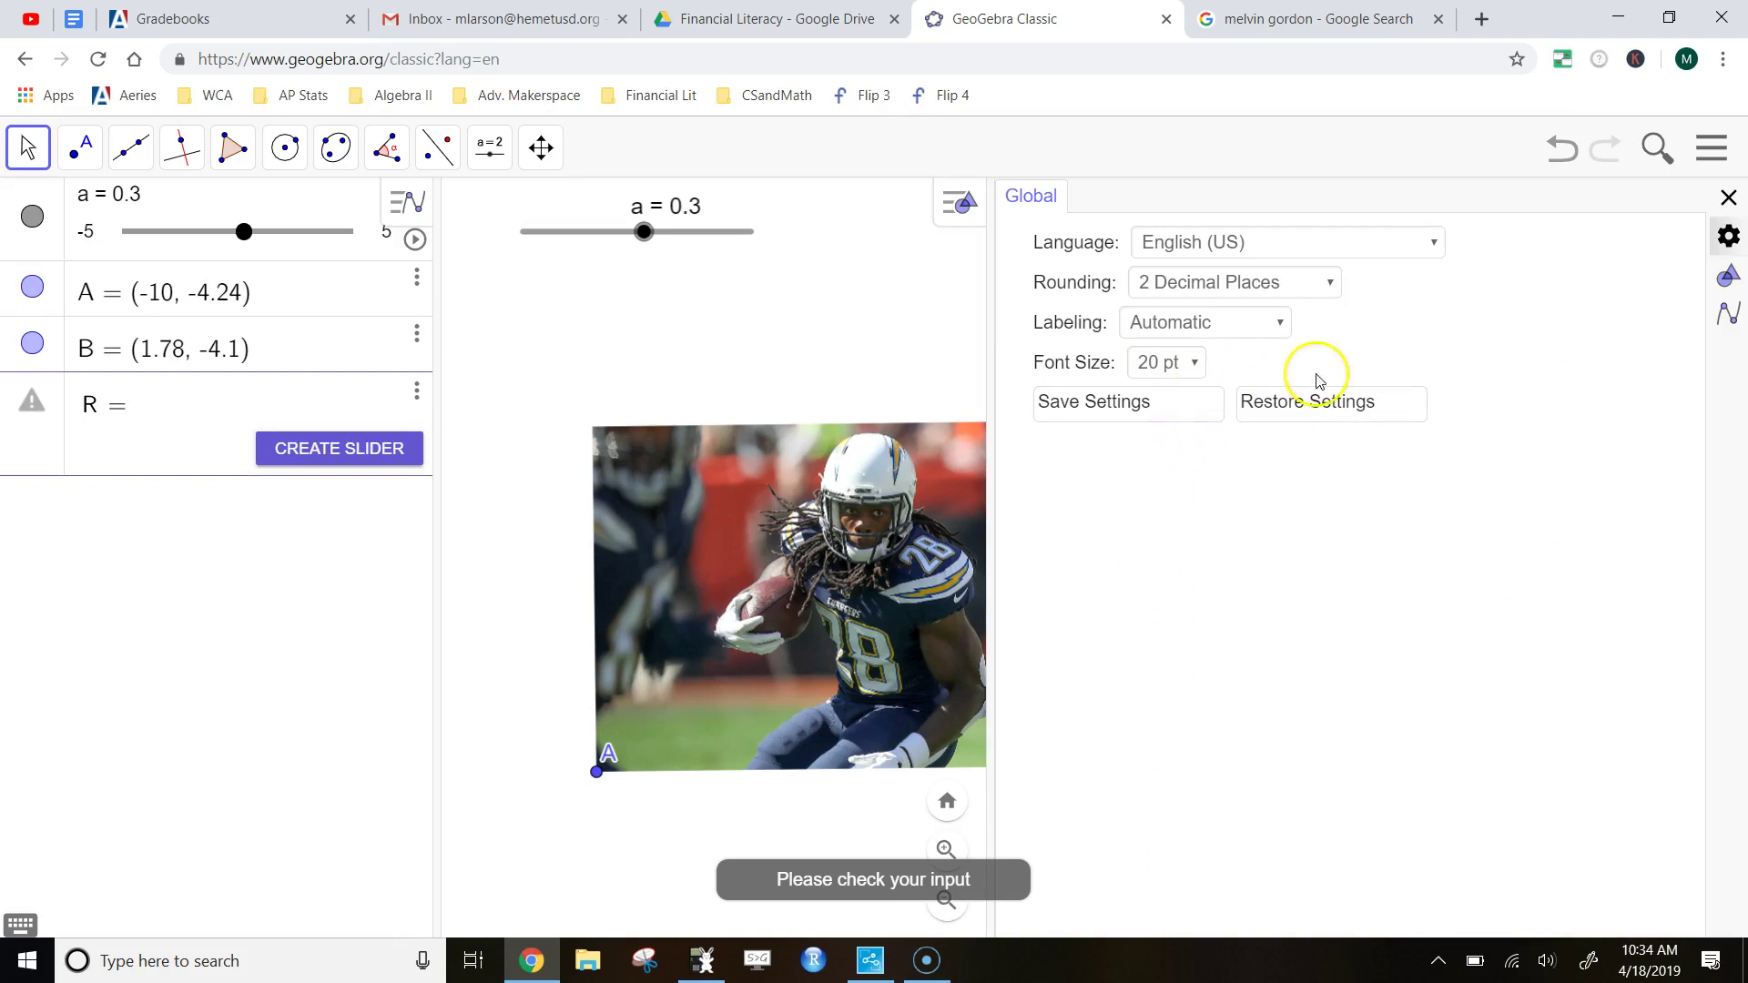
left_click(1729, 198)
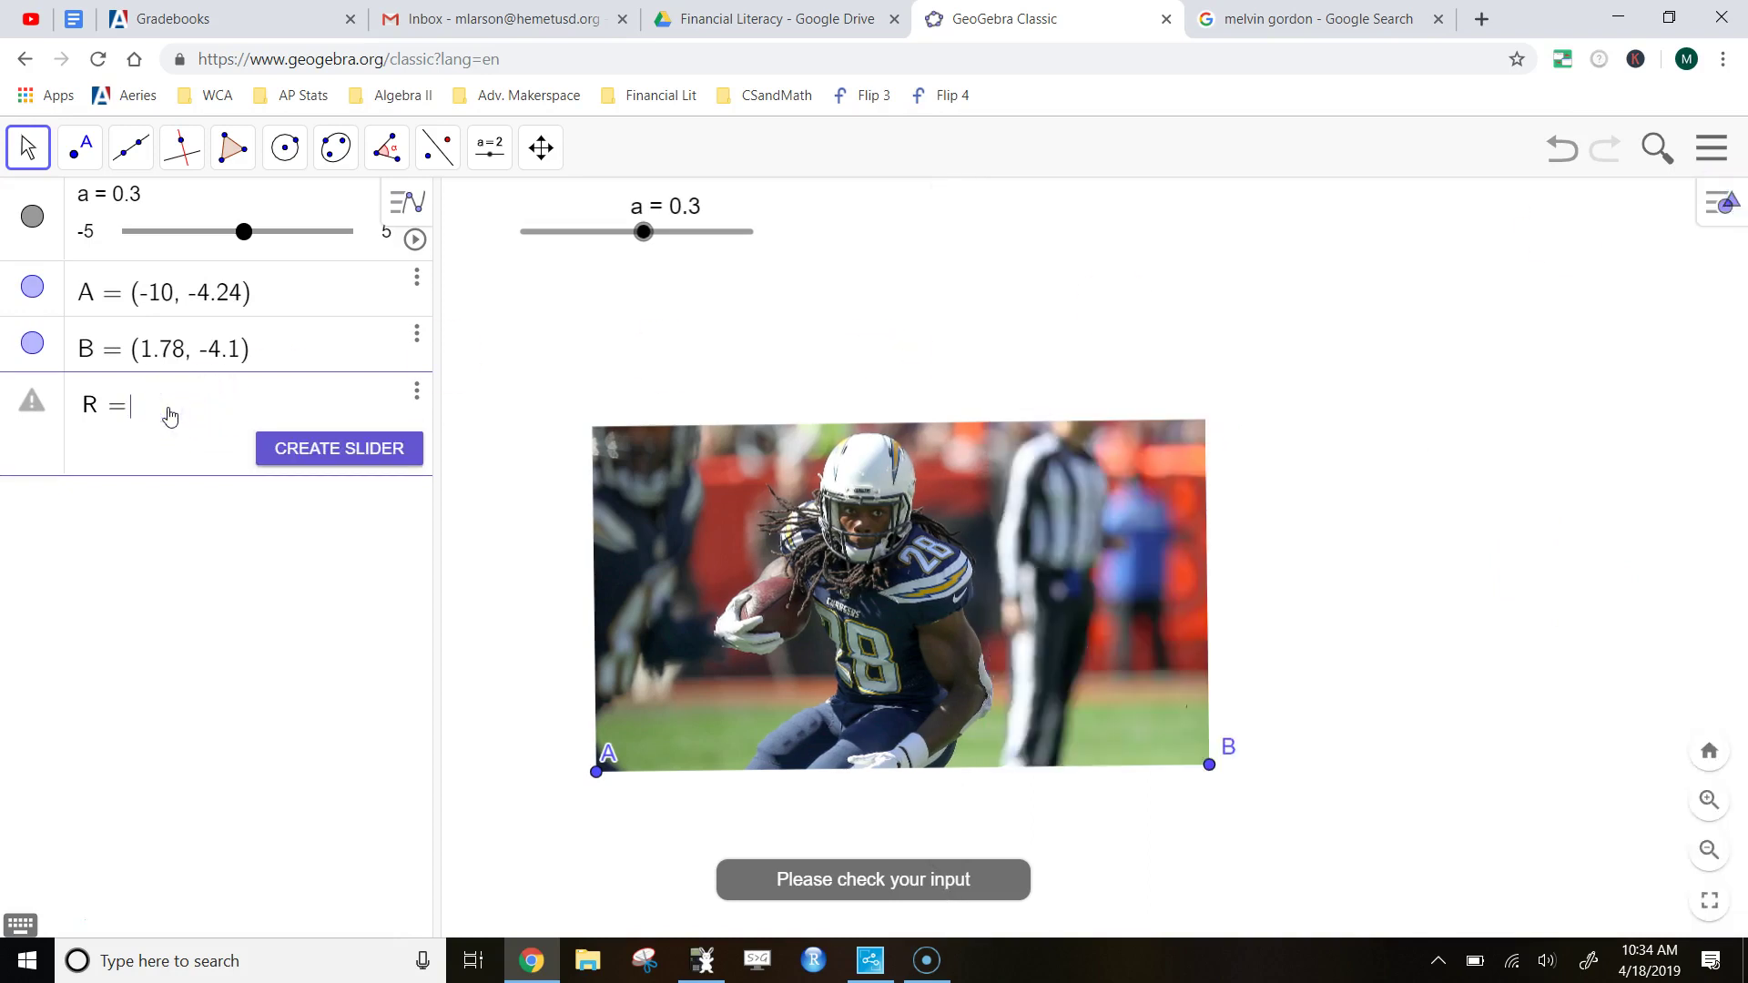
Complete the definition of R as the 2×2 matrix {{-1, 0}, {0, 1}}
type("{")
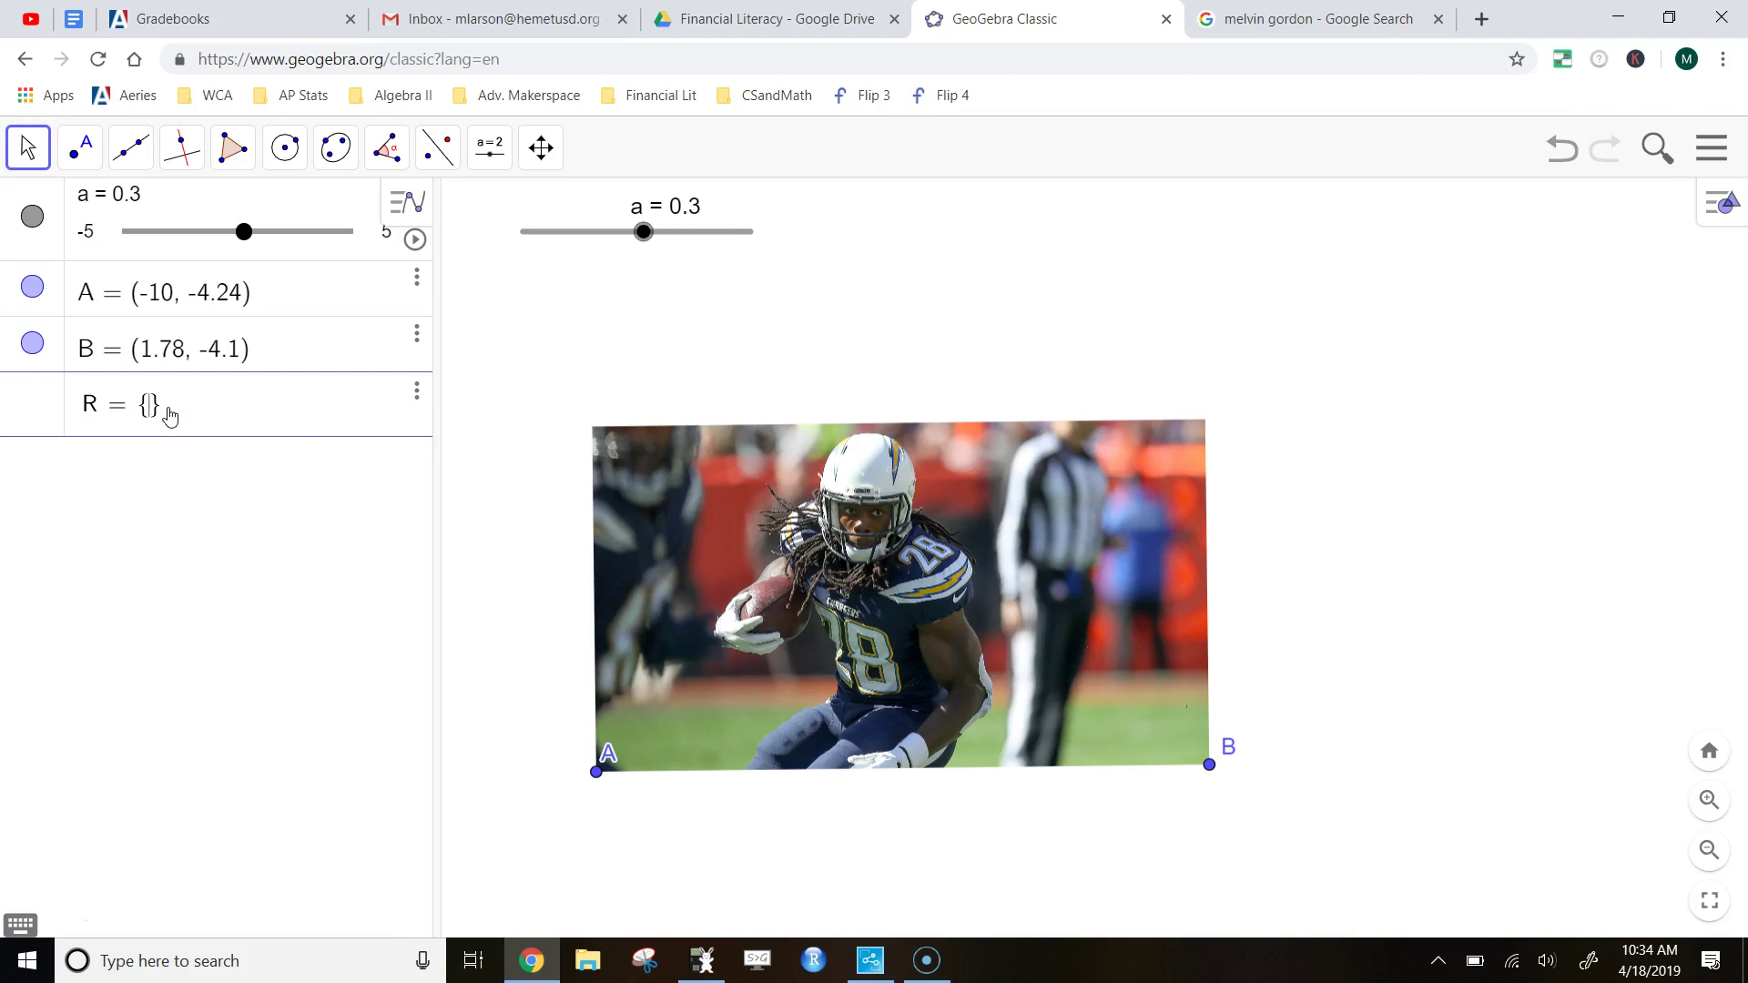
type("{-1, 0")
key("Return")
type(",{0,1")
key("Return")
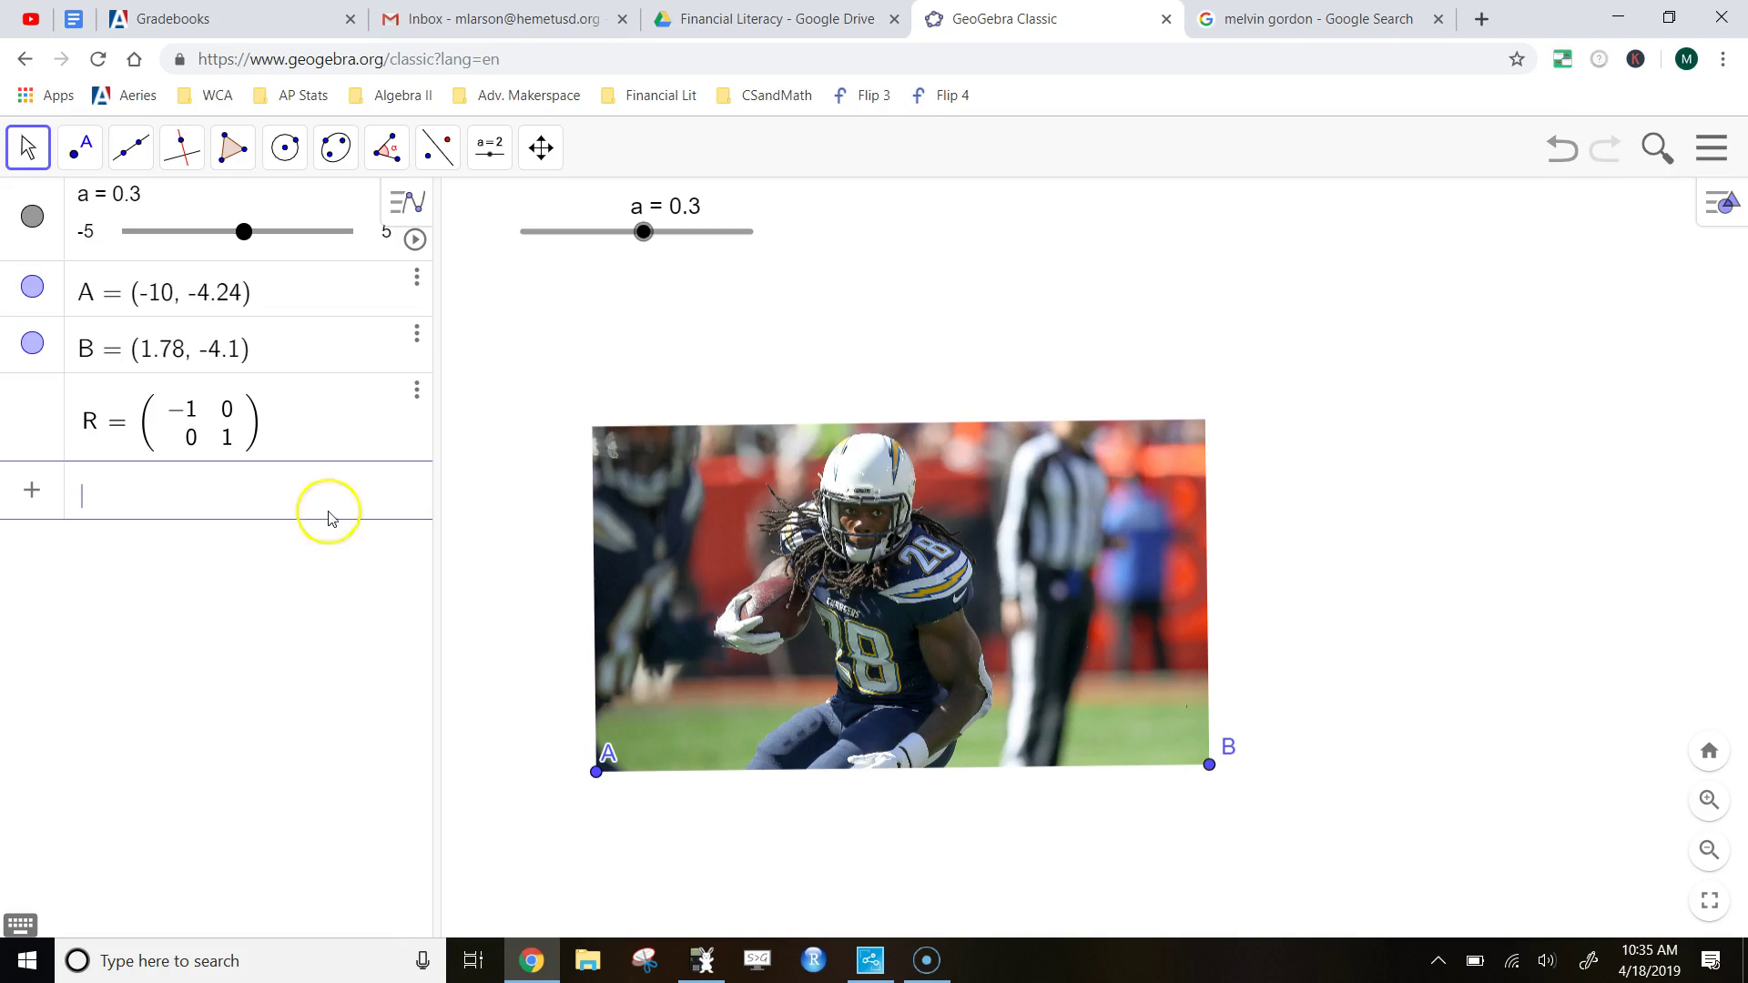
left_click(193, 411)
left_click(193, 416)
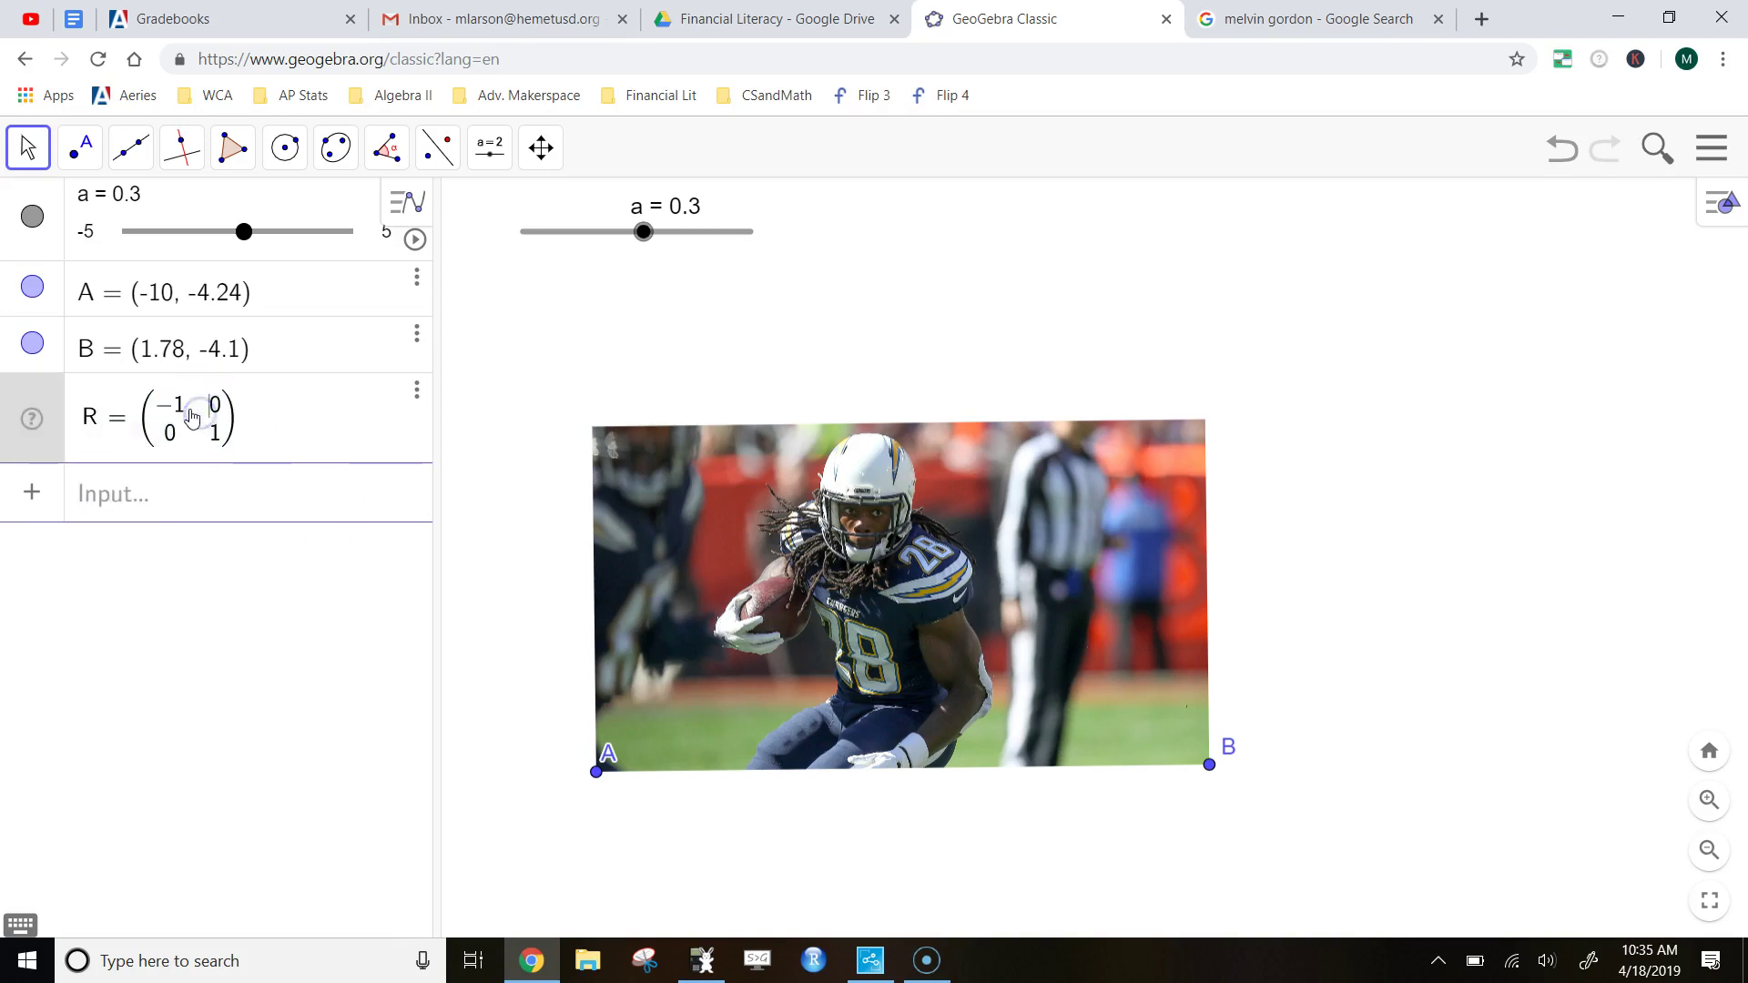
left_click(180, 435)
left_click(184, 415)
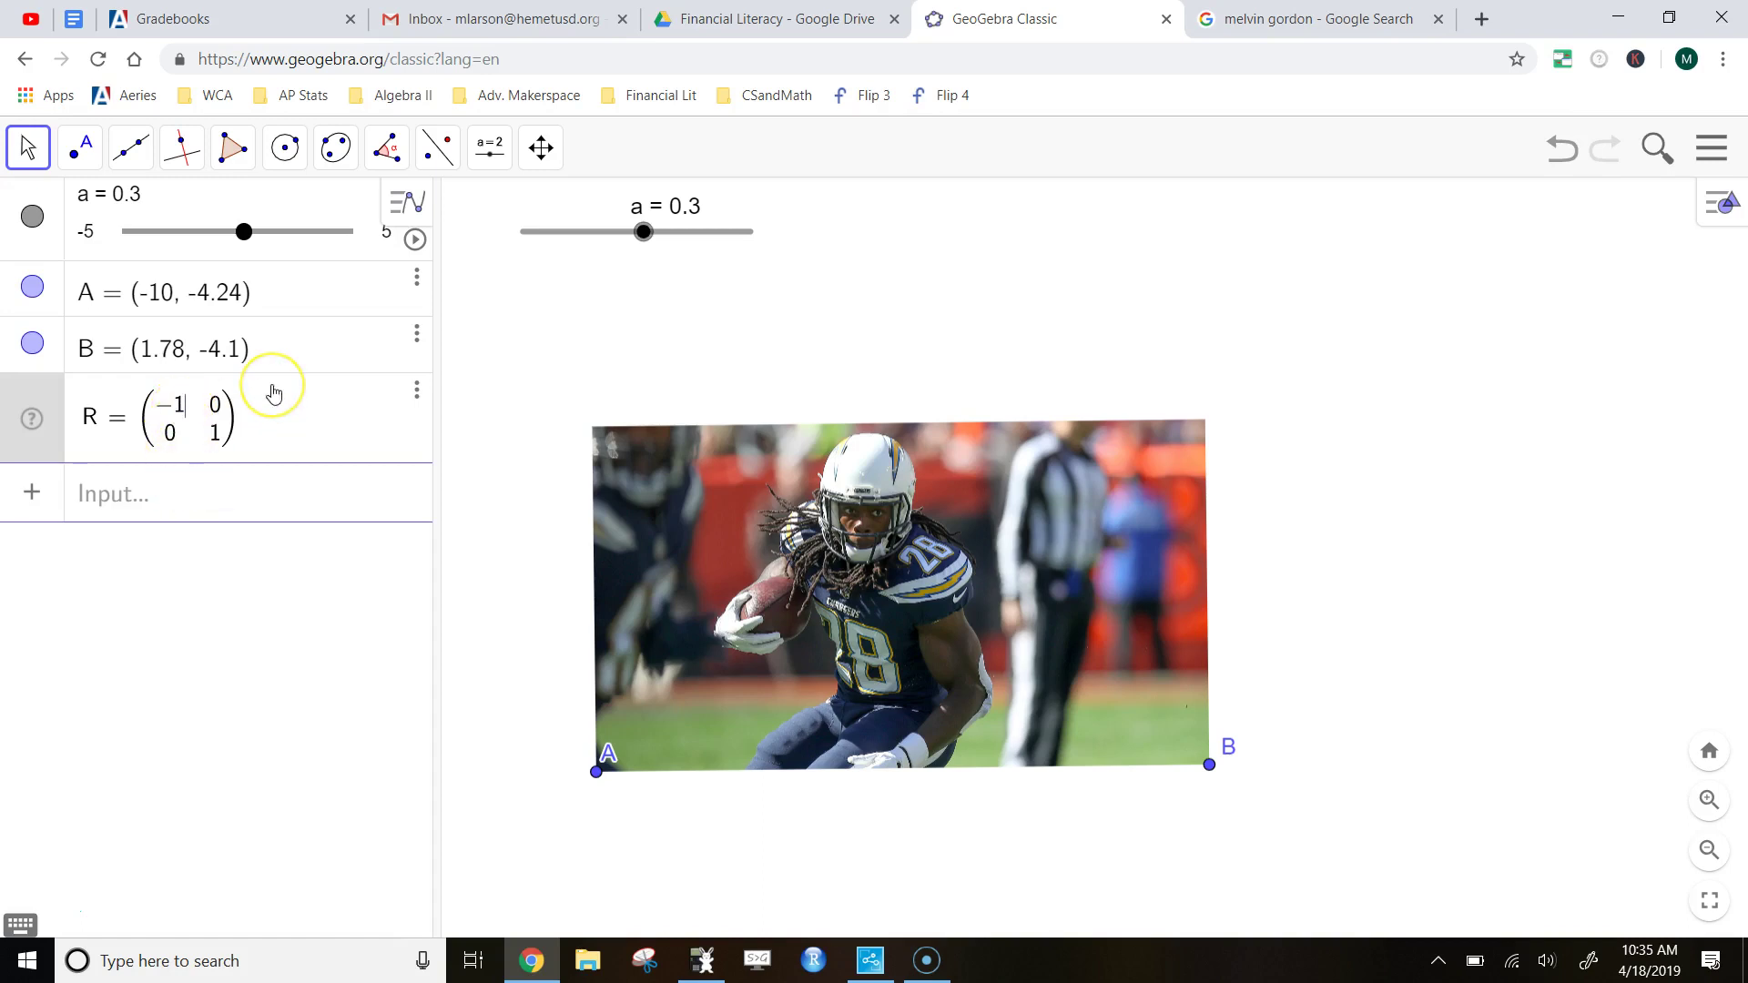
left_click(182, 480)
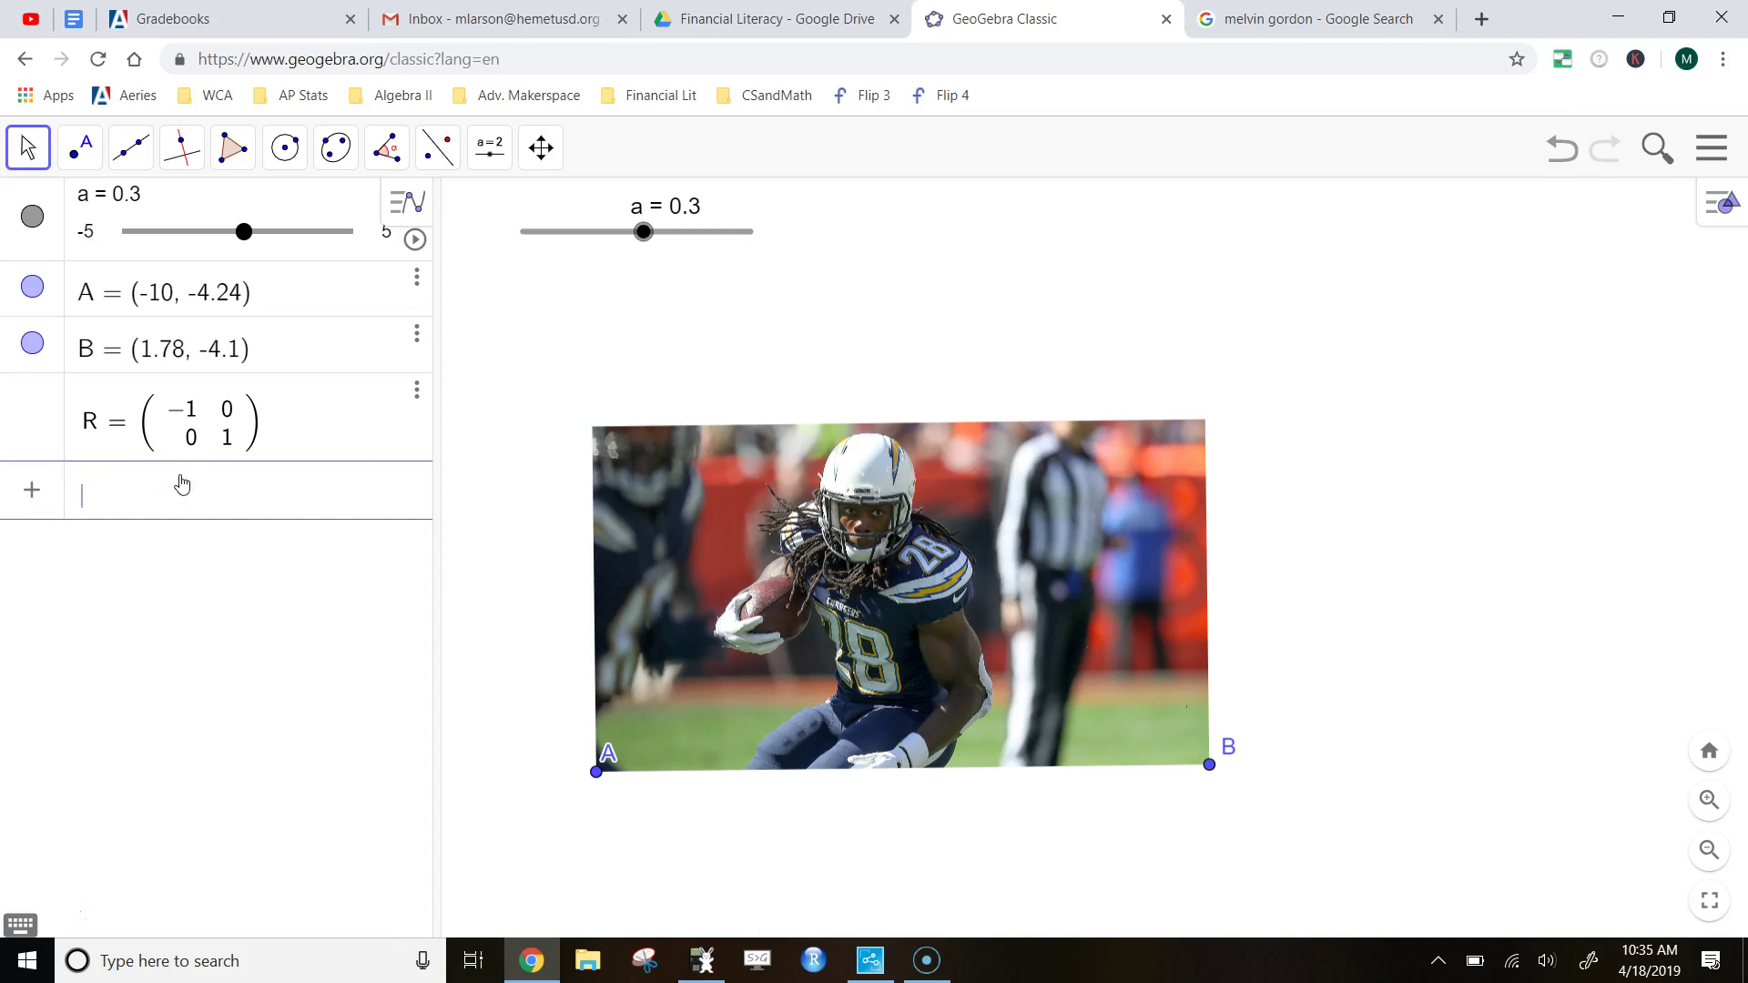
Start a new algebra entry with "app" to find the ApplyMatrix command
left_click(107, 472)
left_click(144, 489)
type("app")
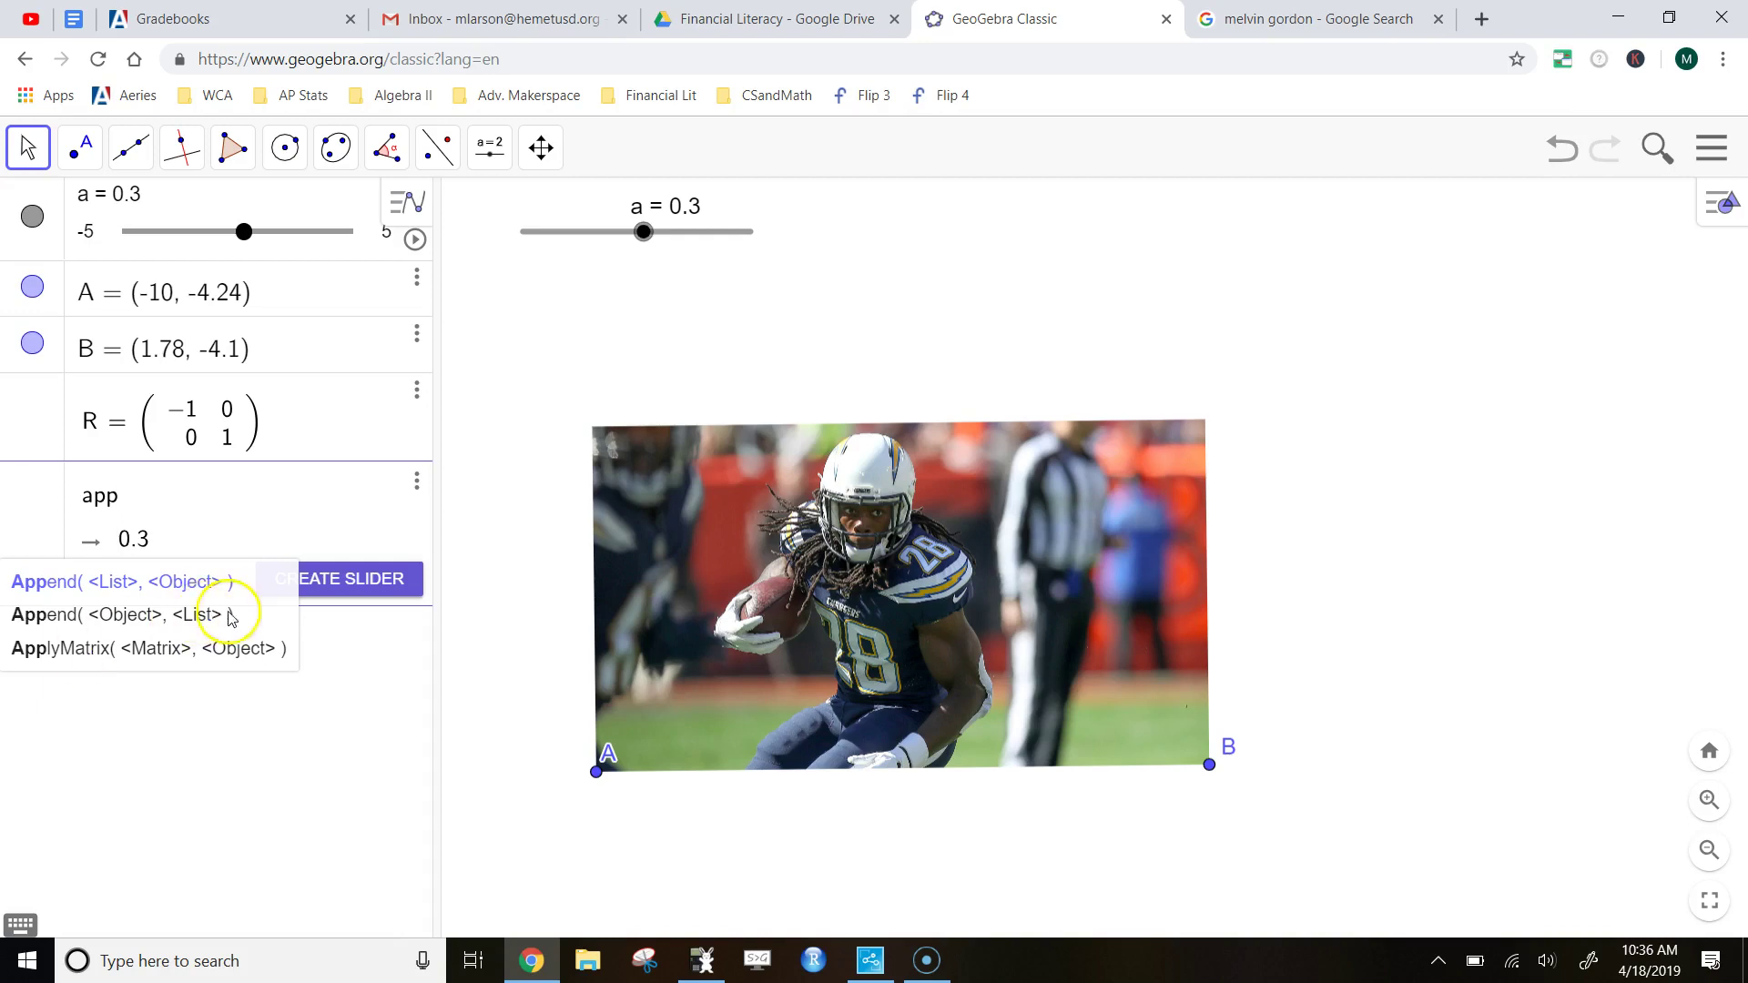
Rename the football player image to P
left_click(906, 583)
right_click(906, 583)
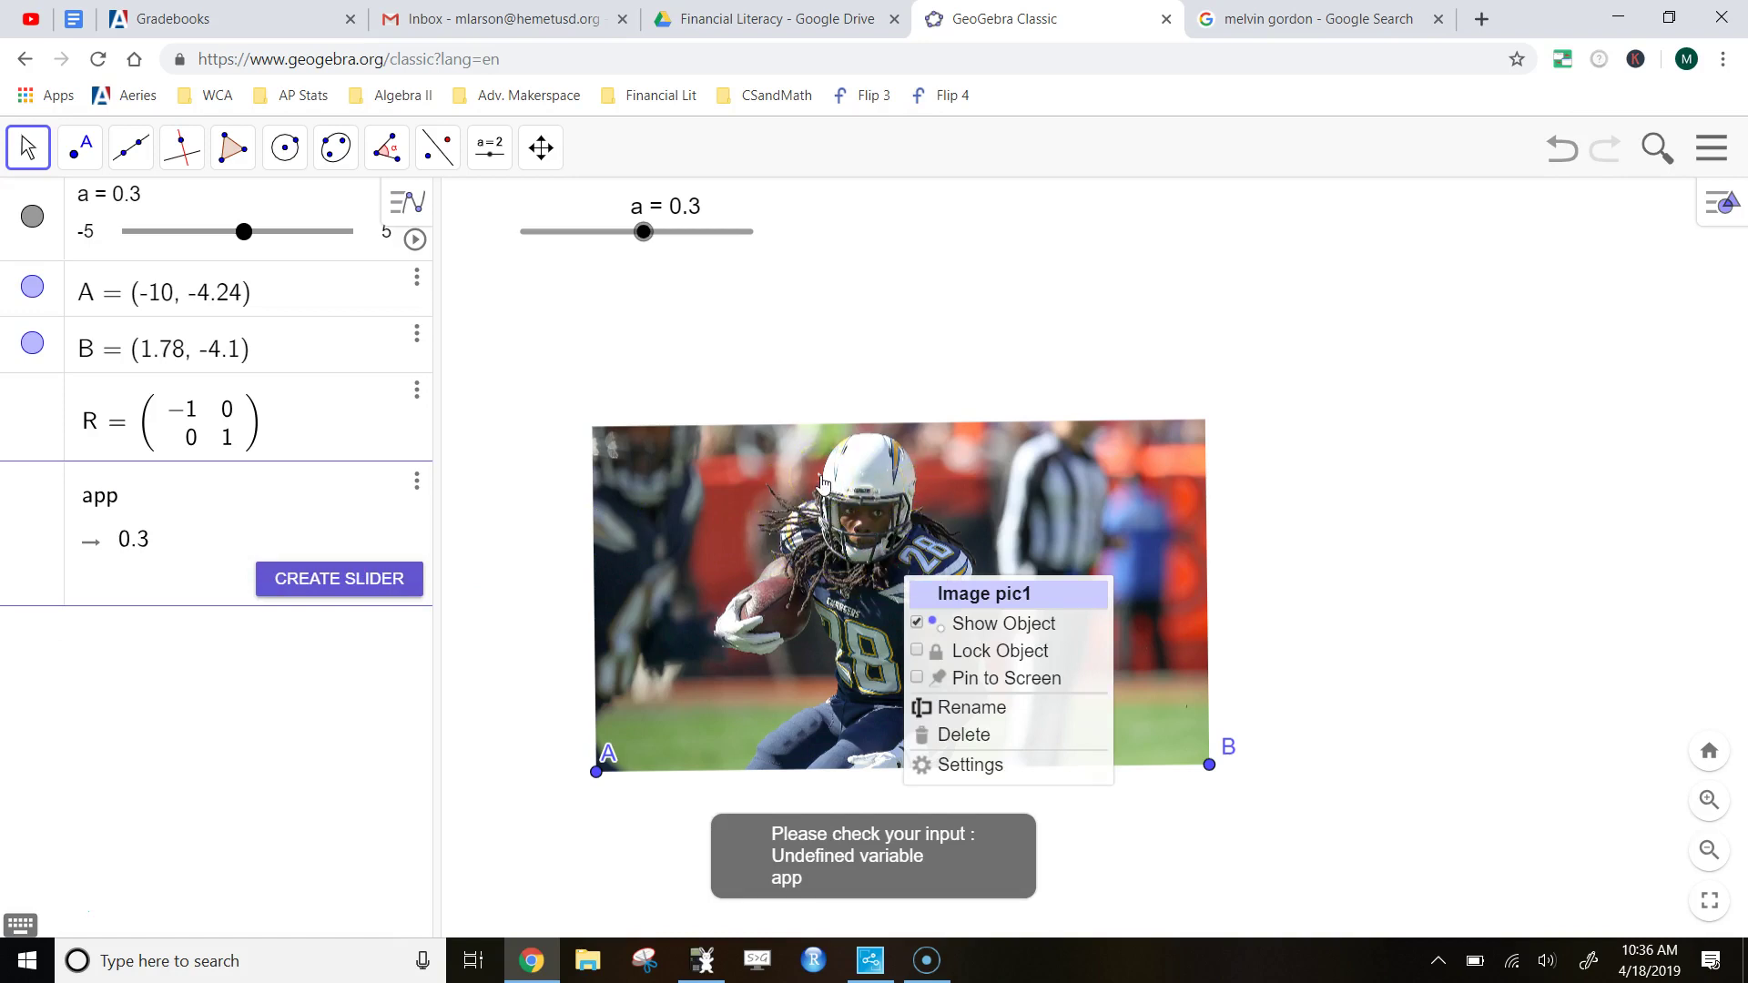
left_click(1026, 595)
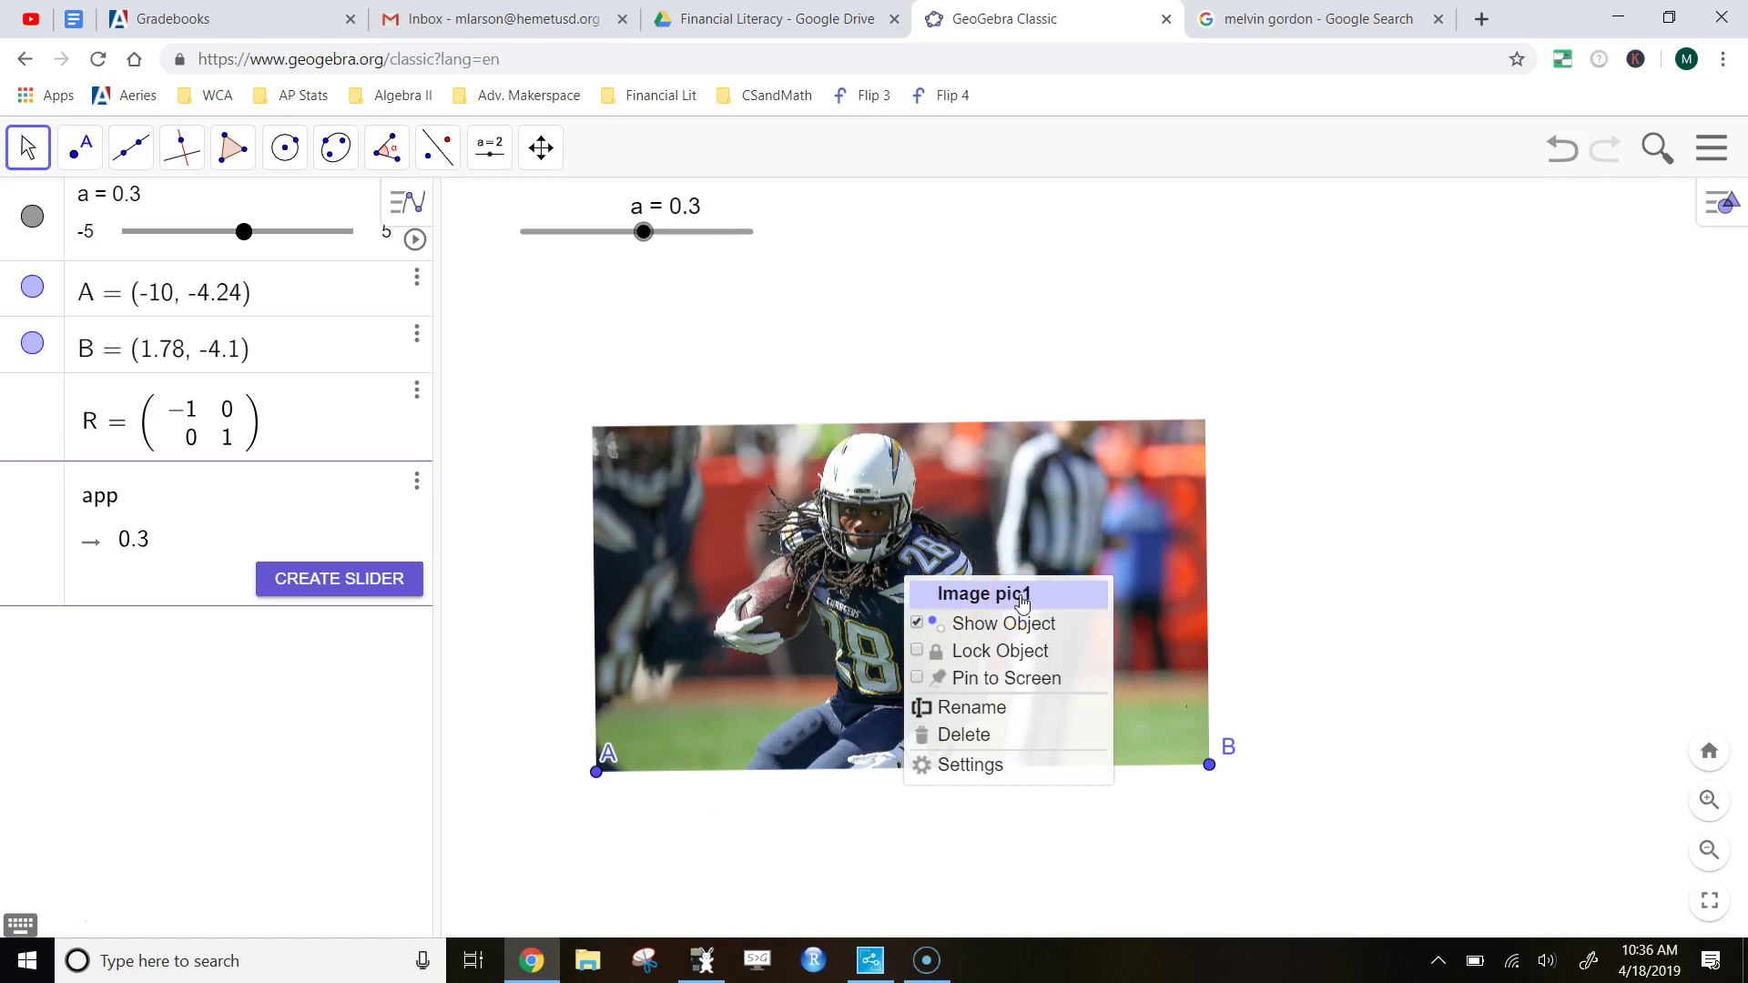
left_click(972, 713)
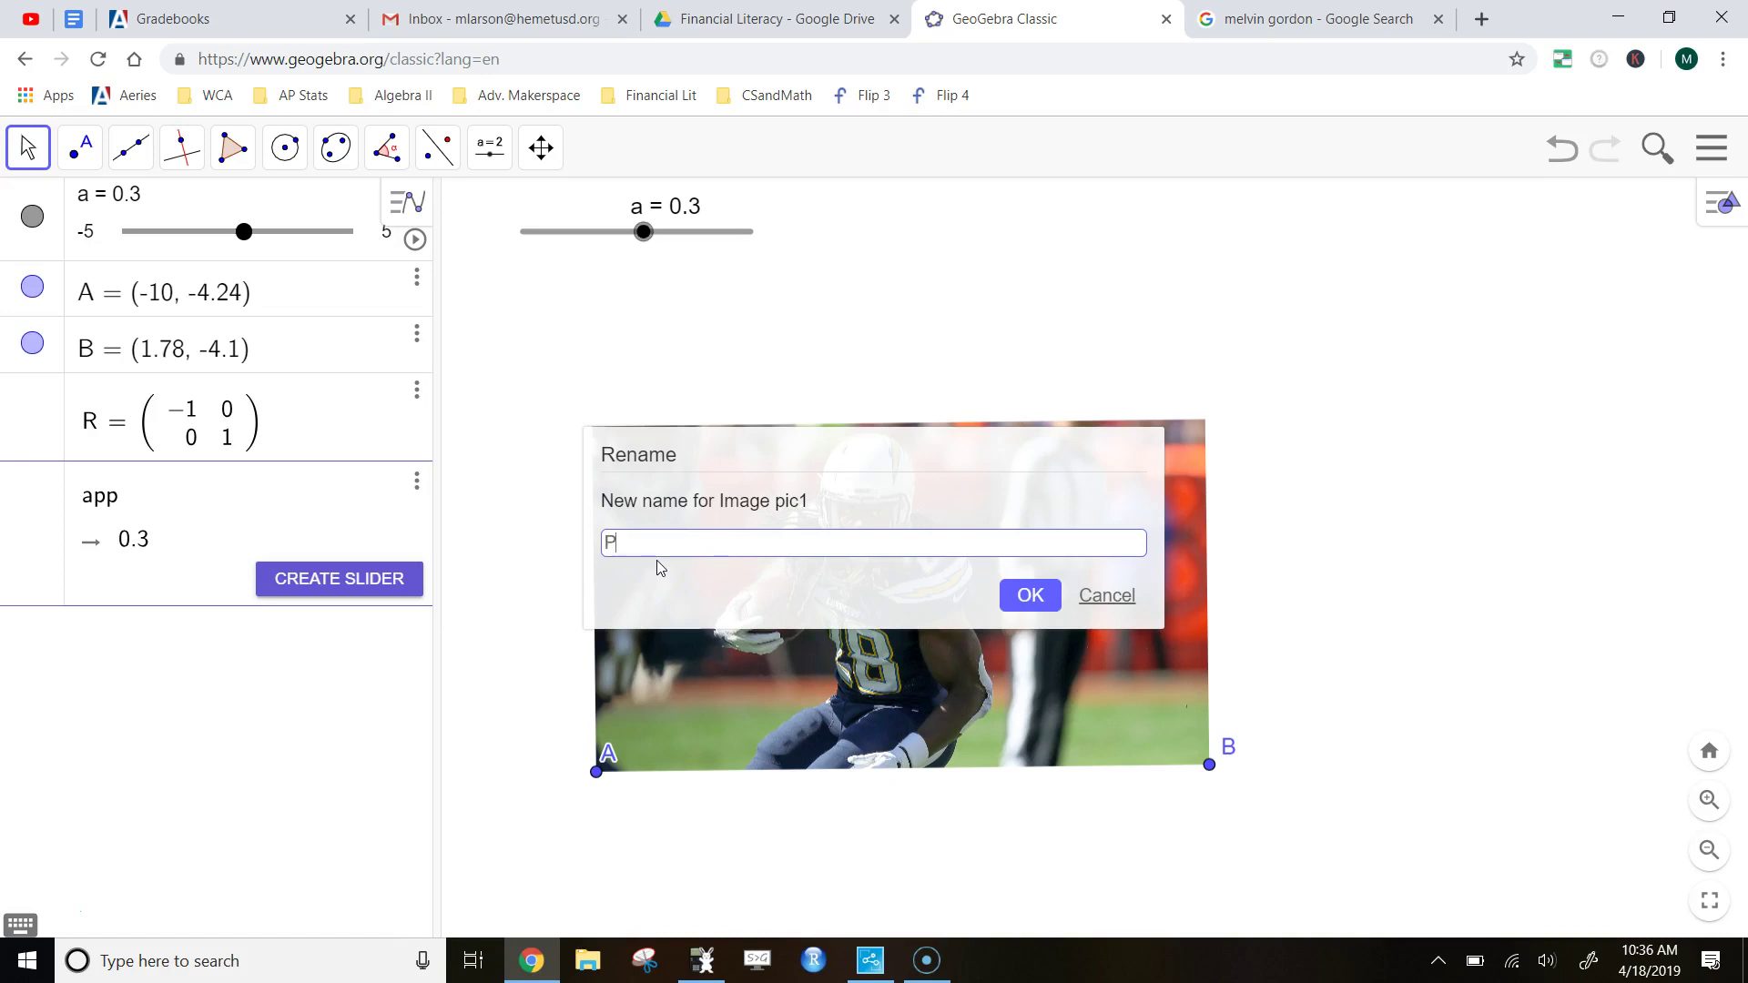
left_click(972, 615)
left_click(1015, 608)
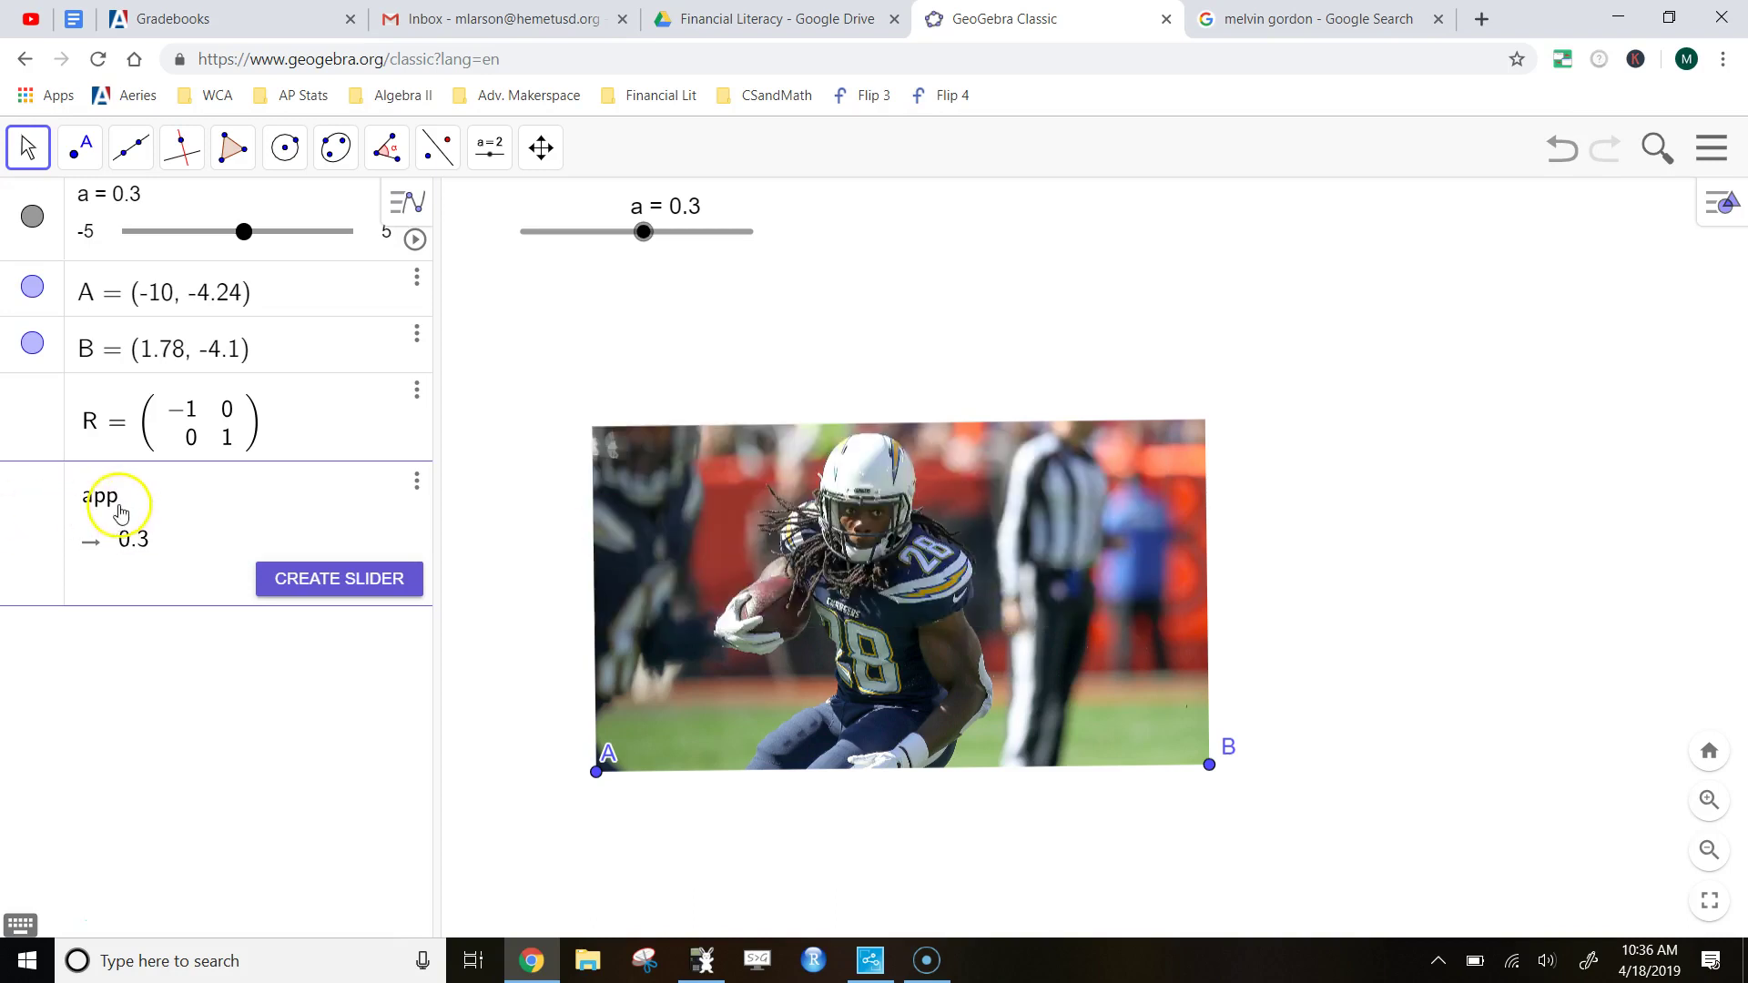
Insert the ApplyMatrix command in the algebra entry and give R as its matrix argument
type("l")
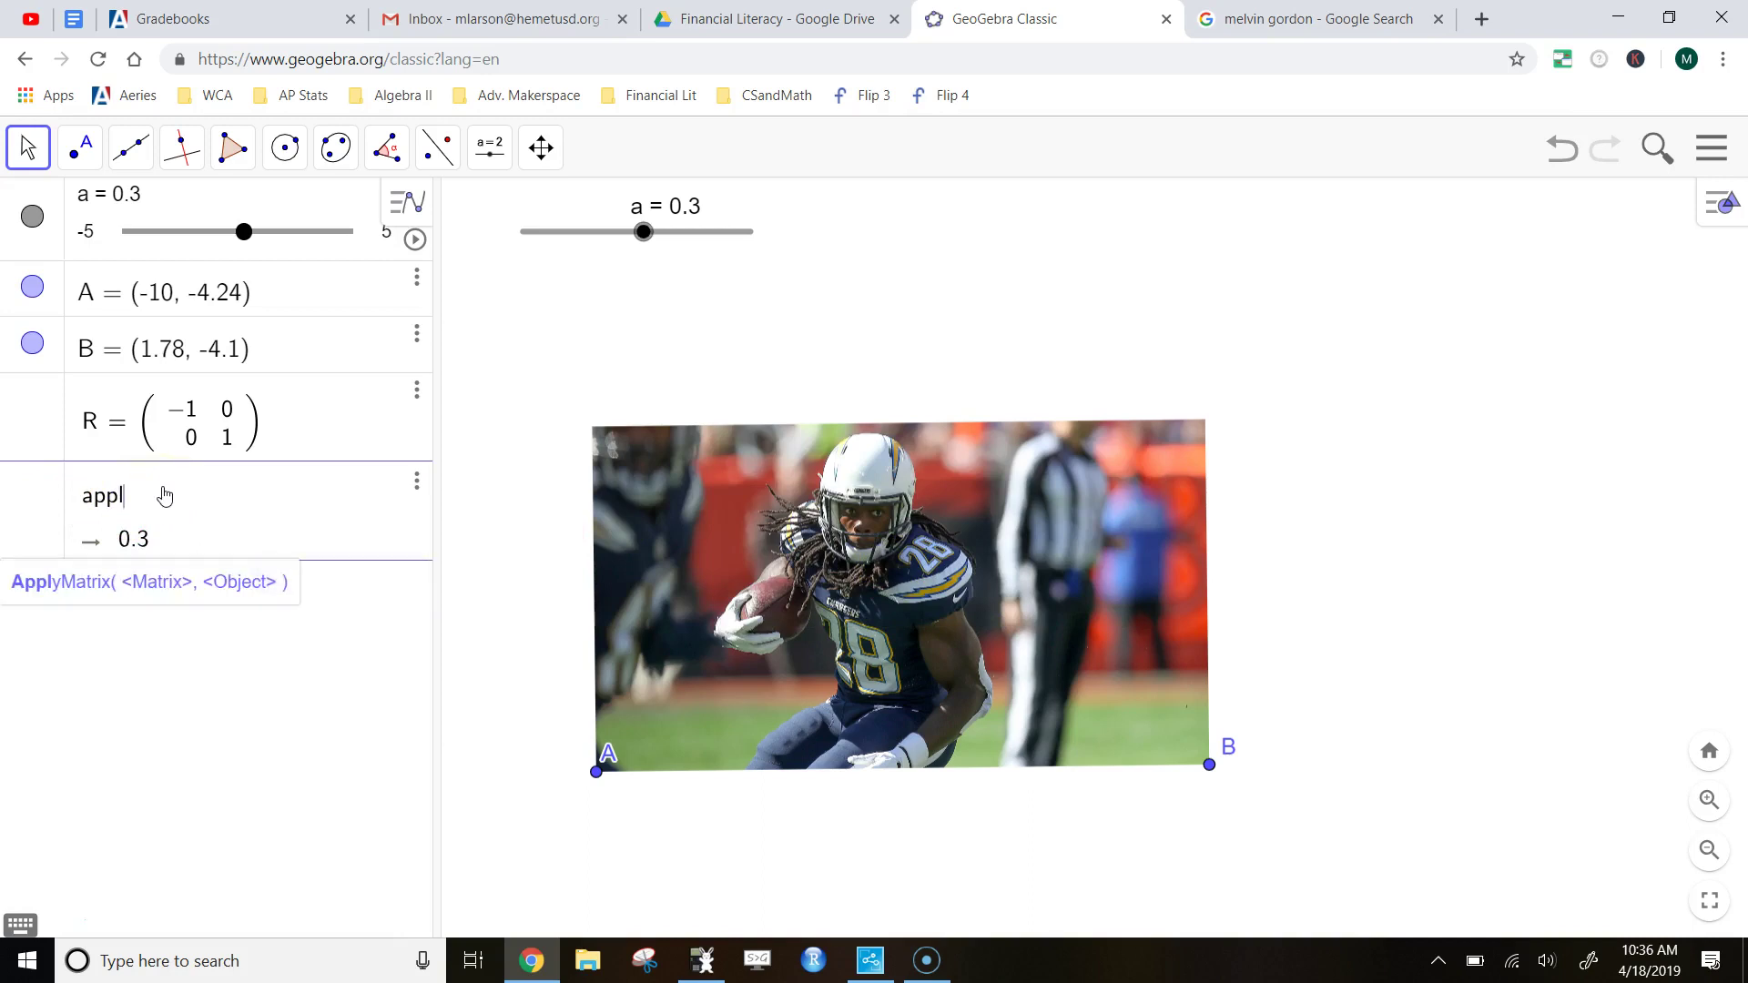
left_click(122, 526)
right_click(647, 614)
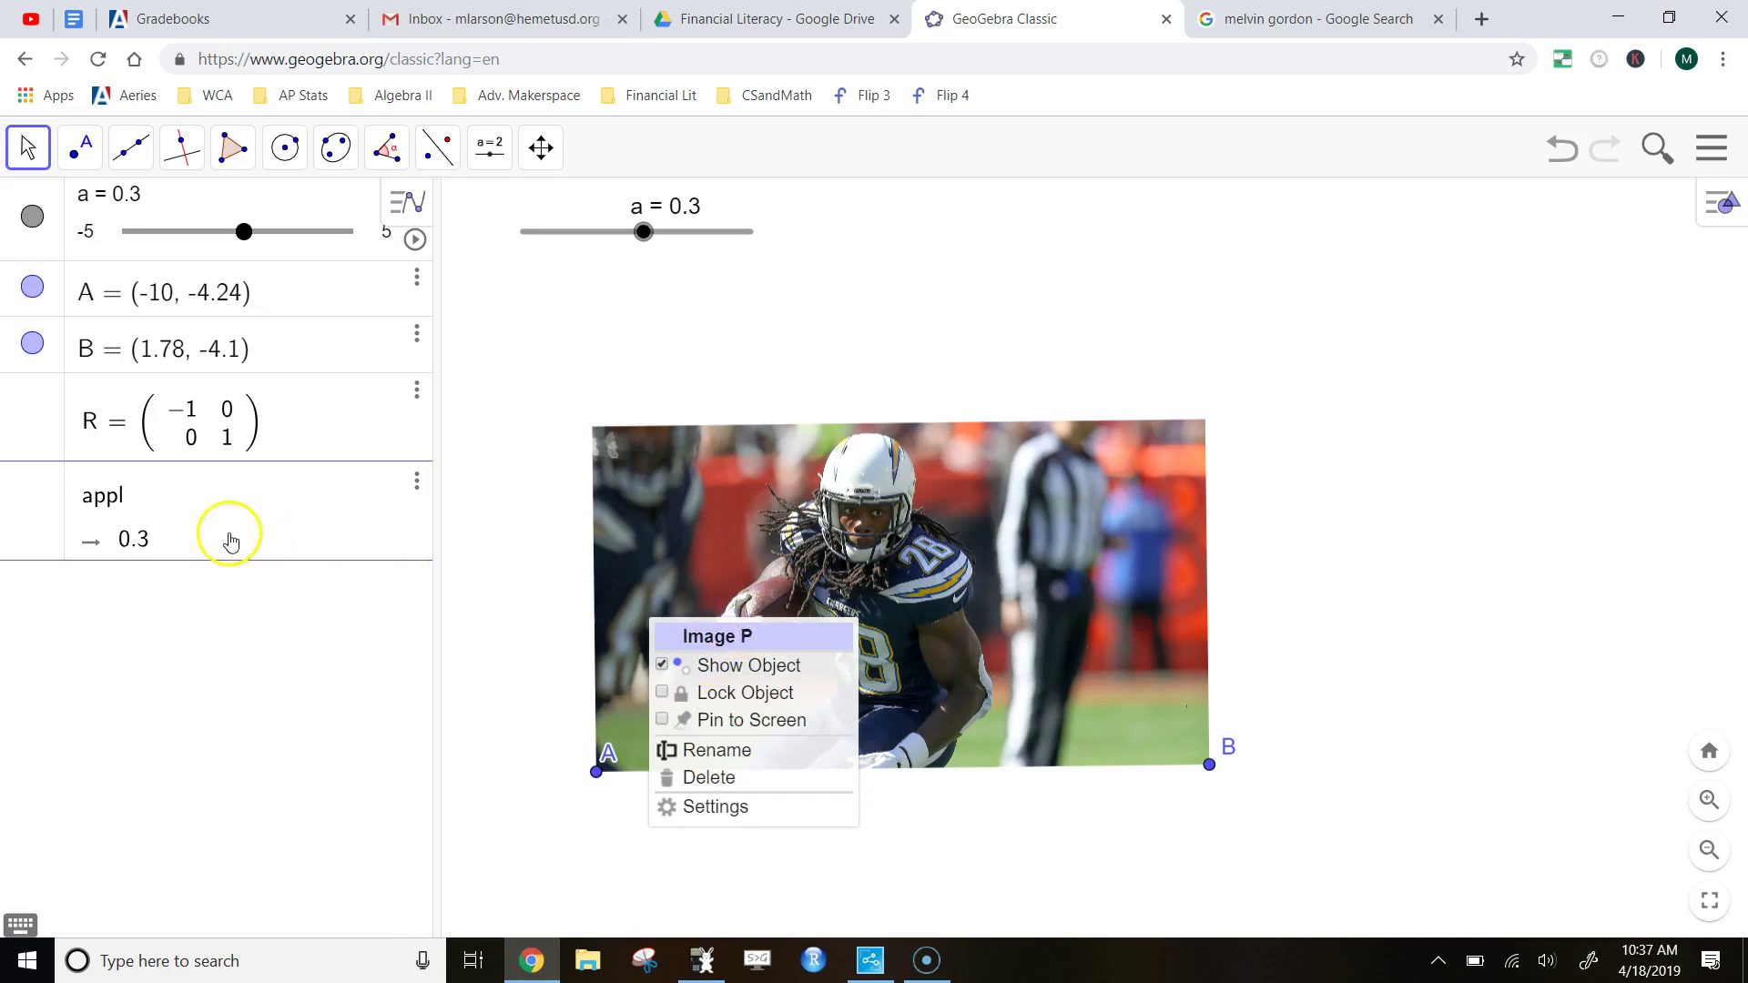
left_click(149, 508)
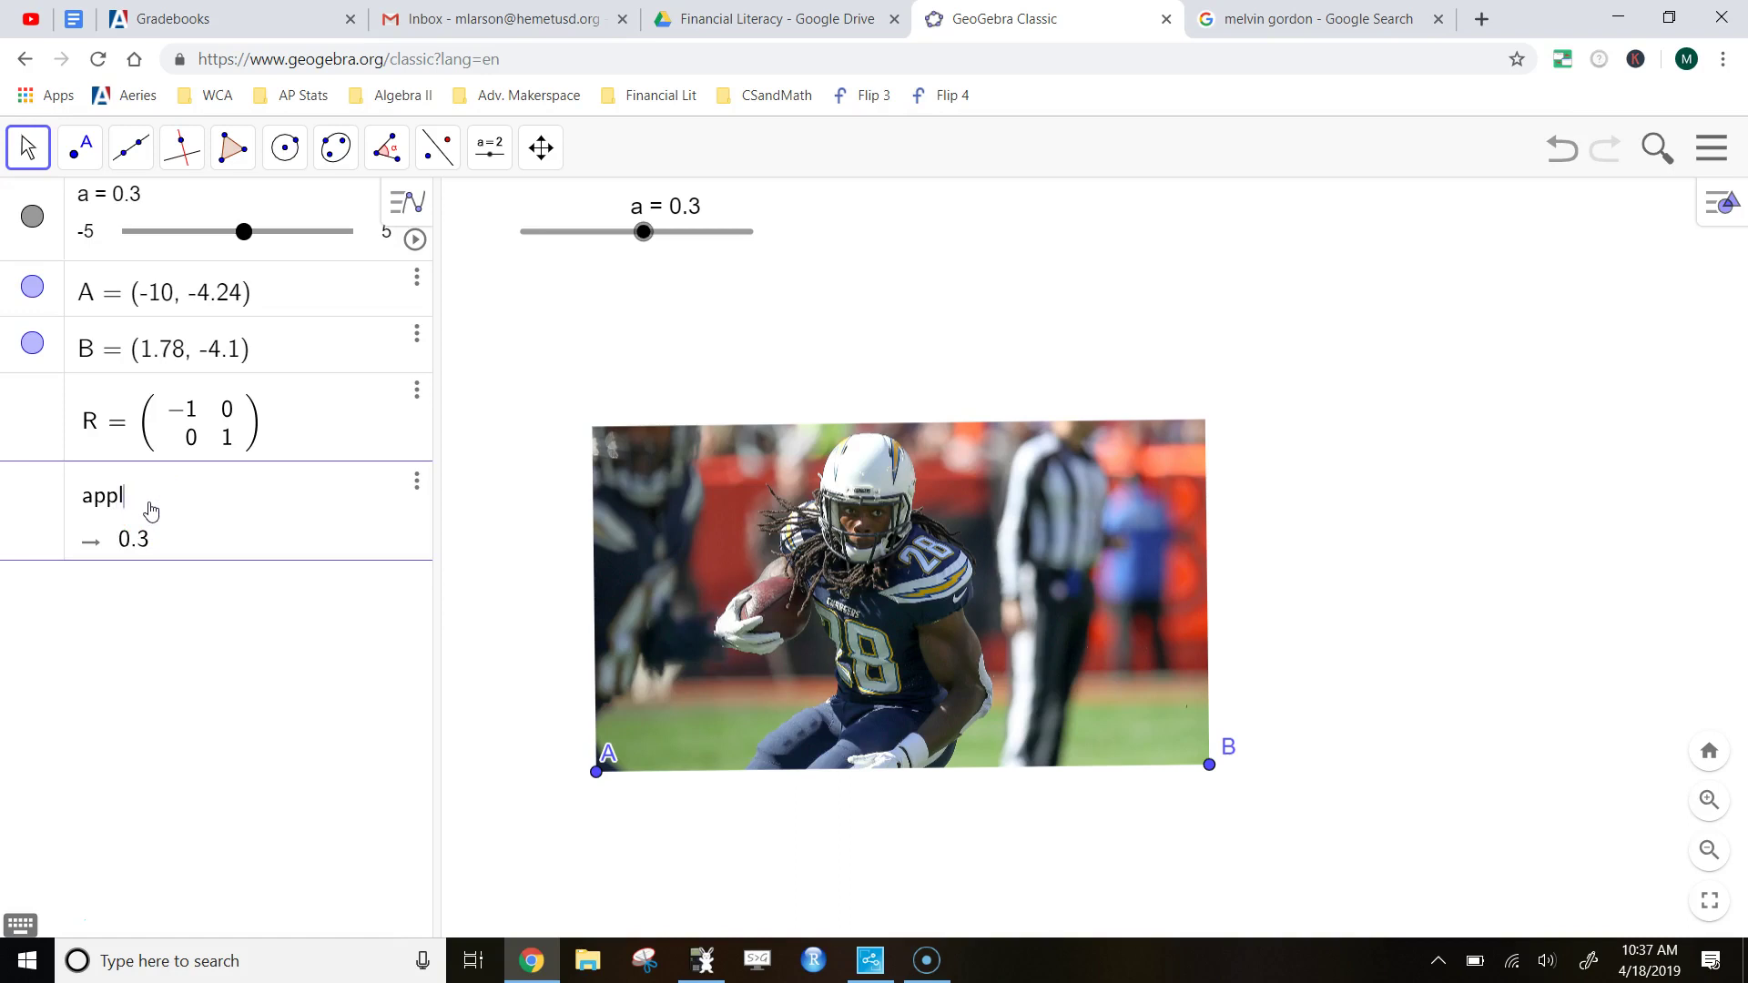
type("y")
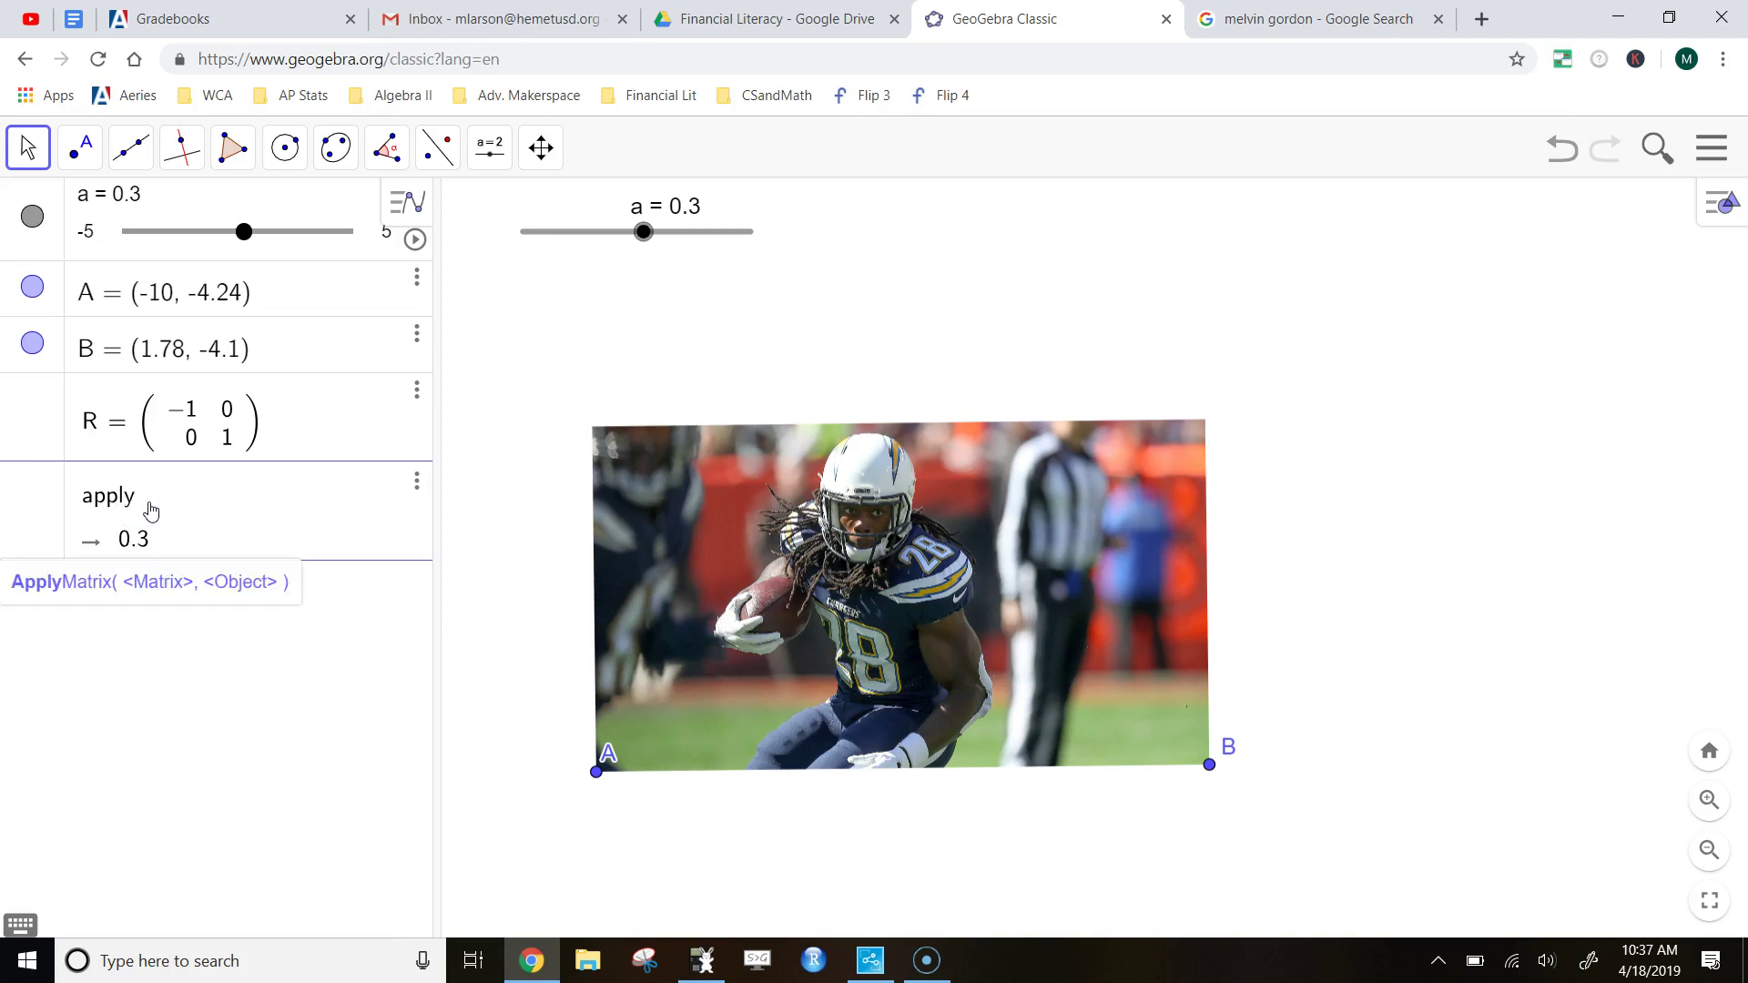
left_click(125, 583)
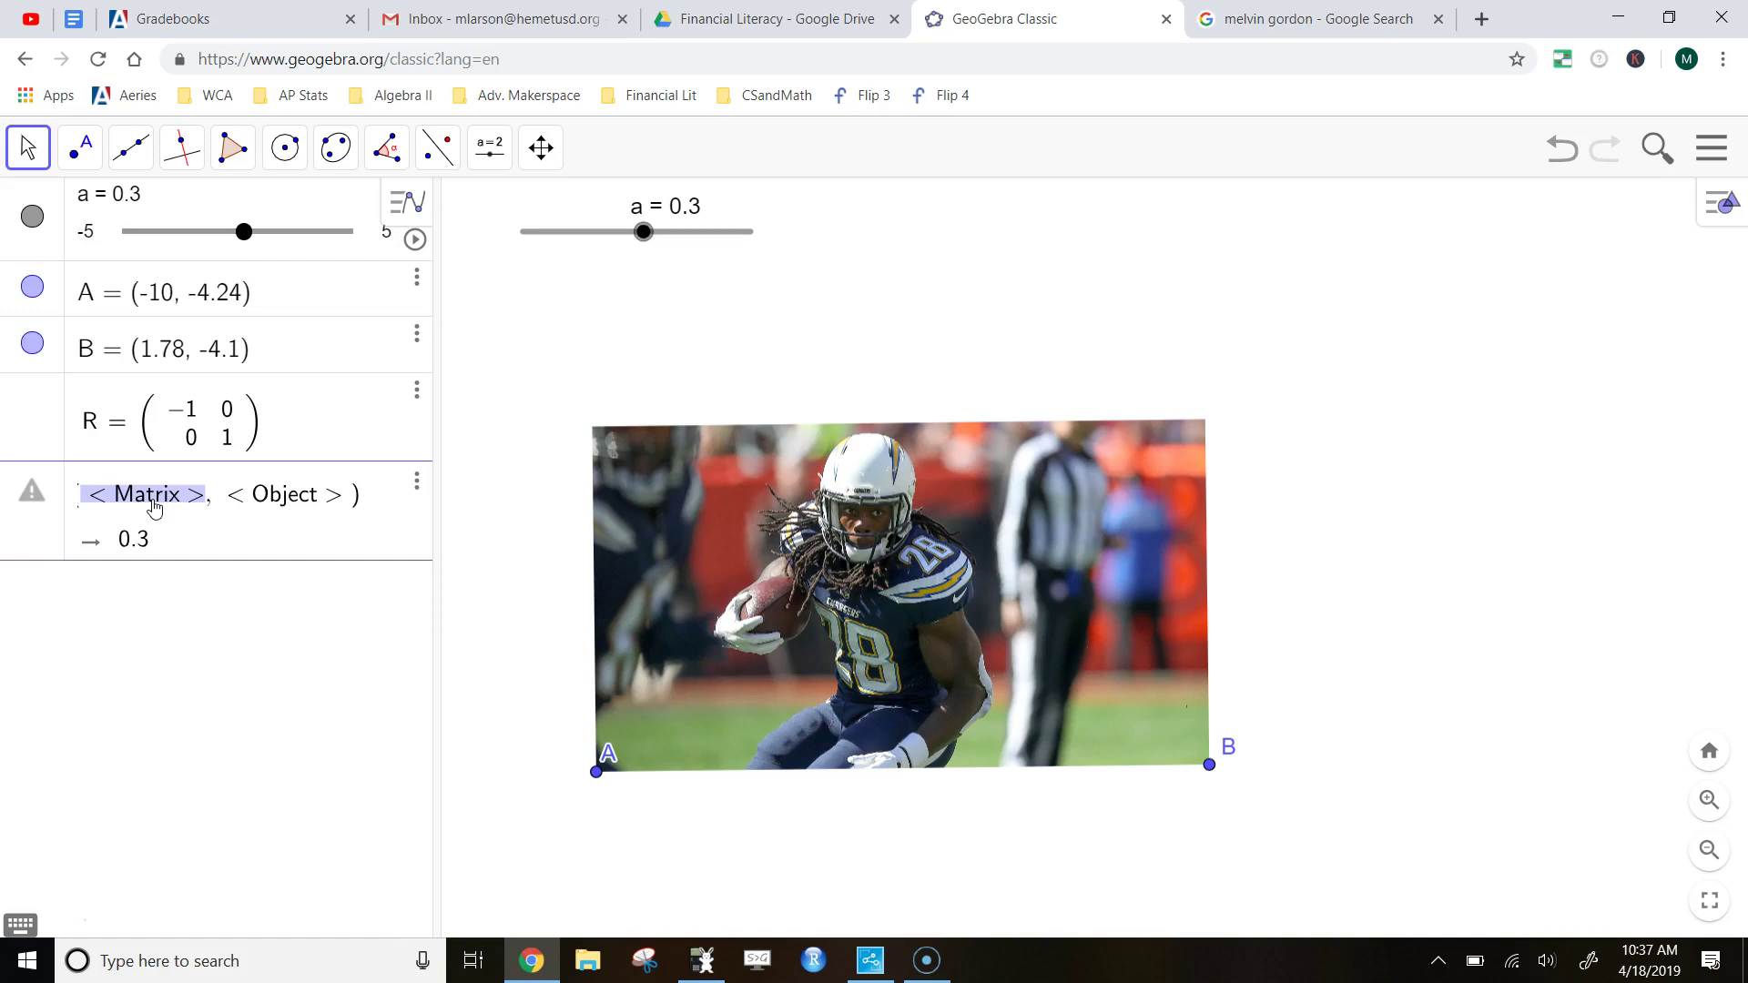
type("R")
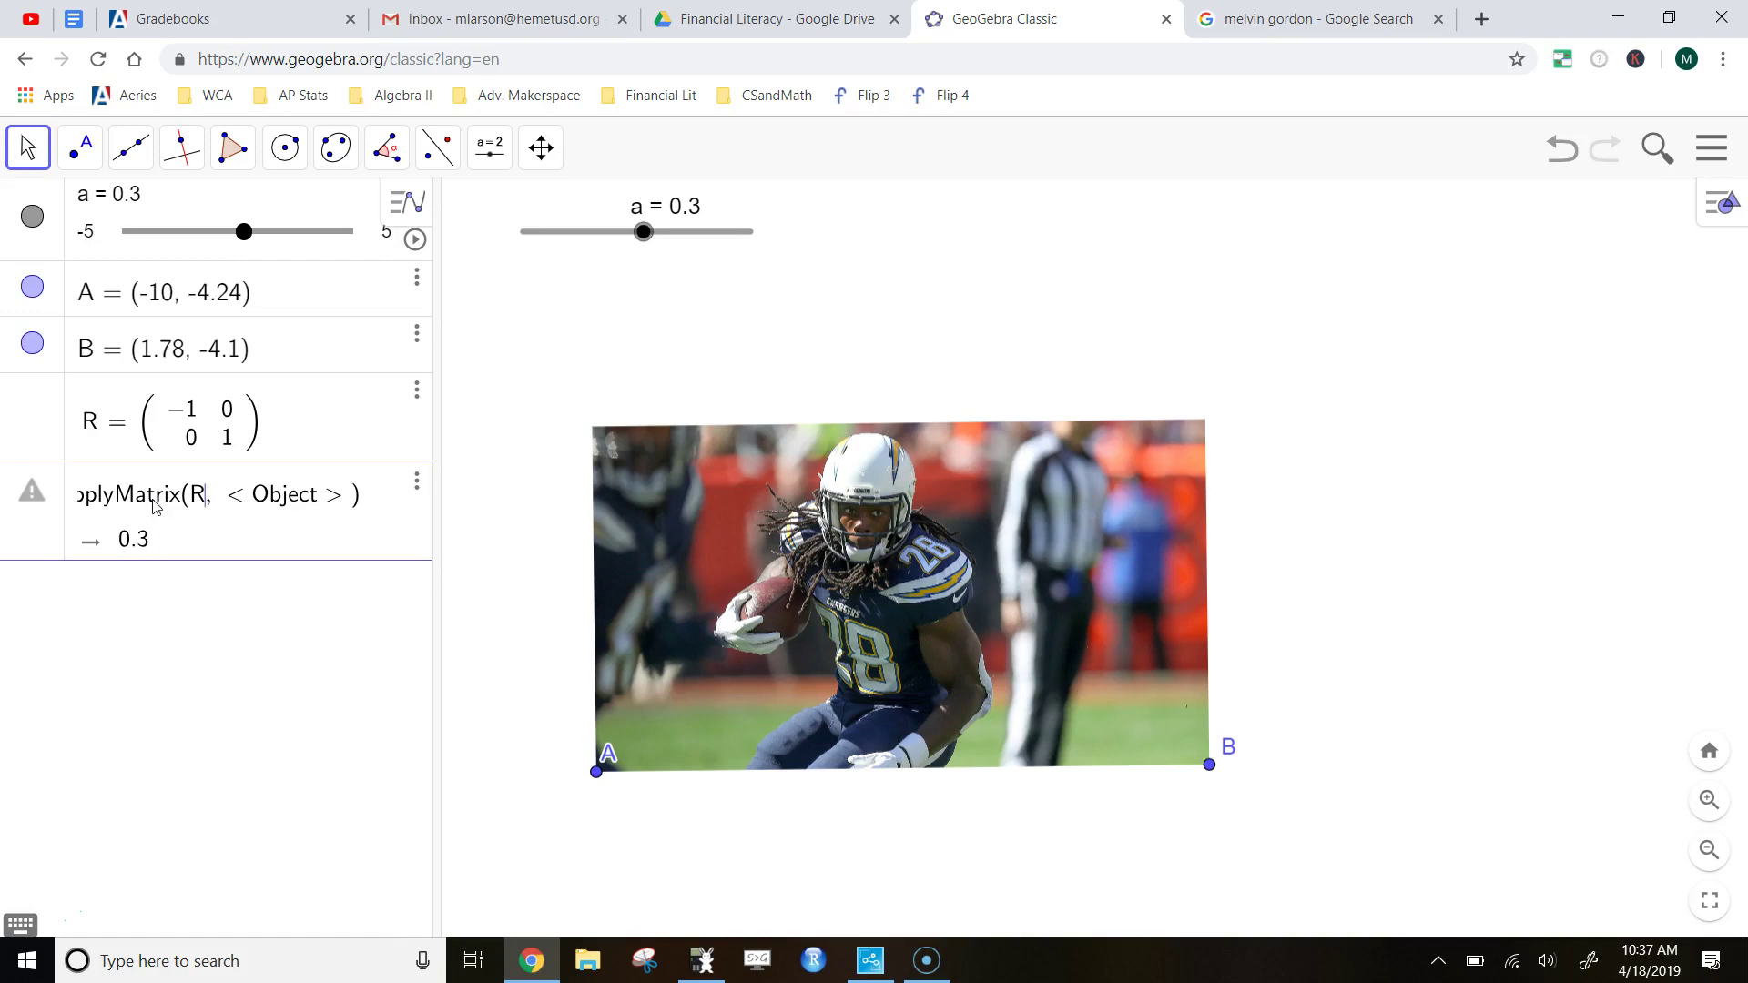
key("ctrl+p")
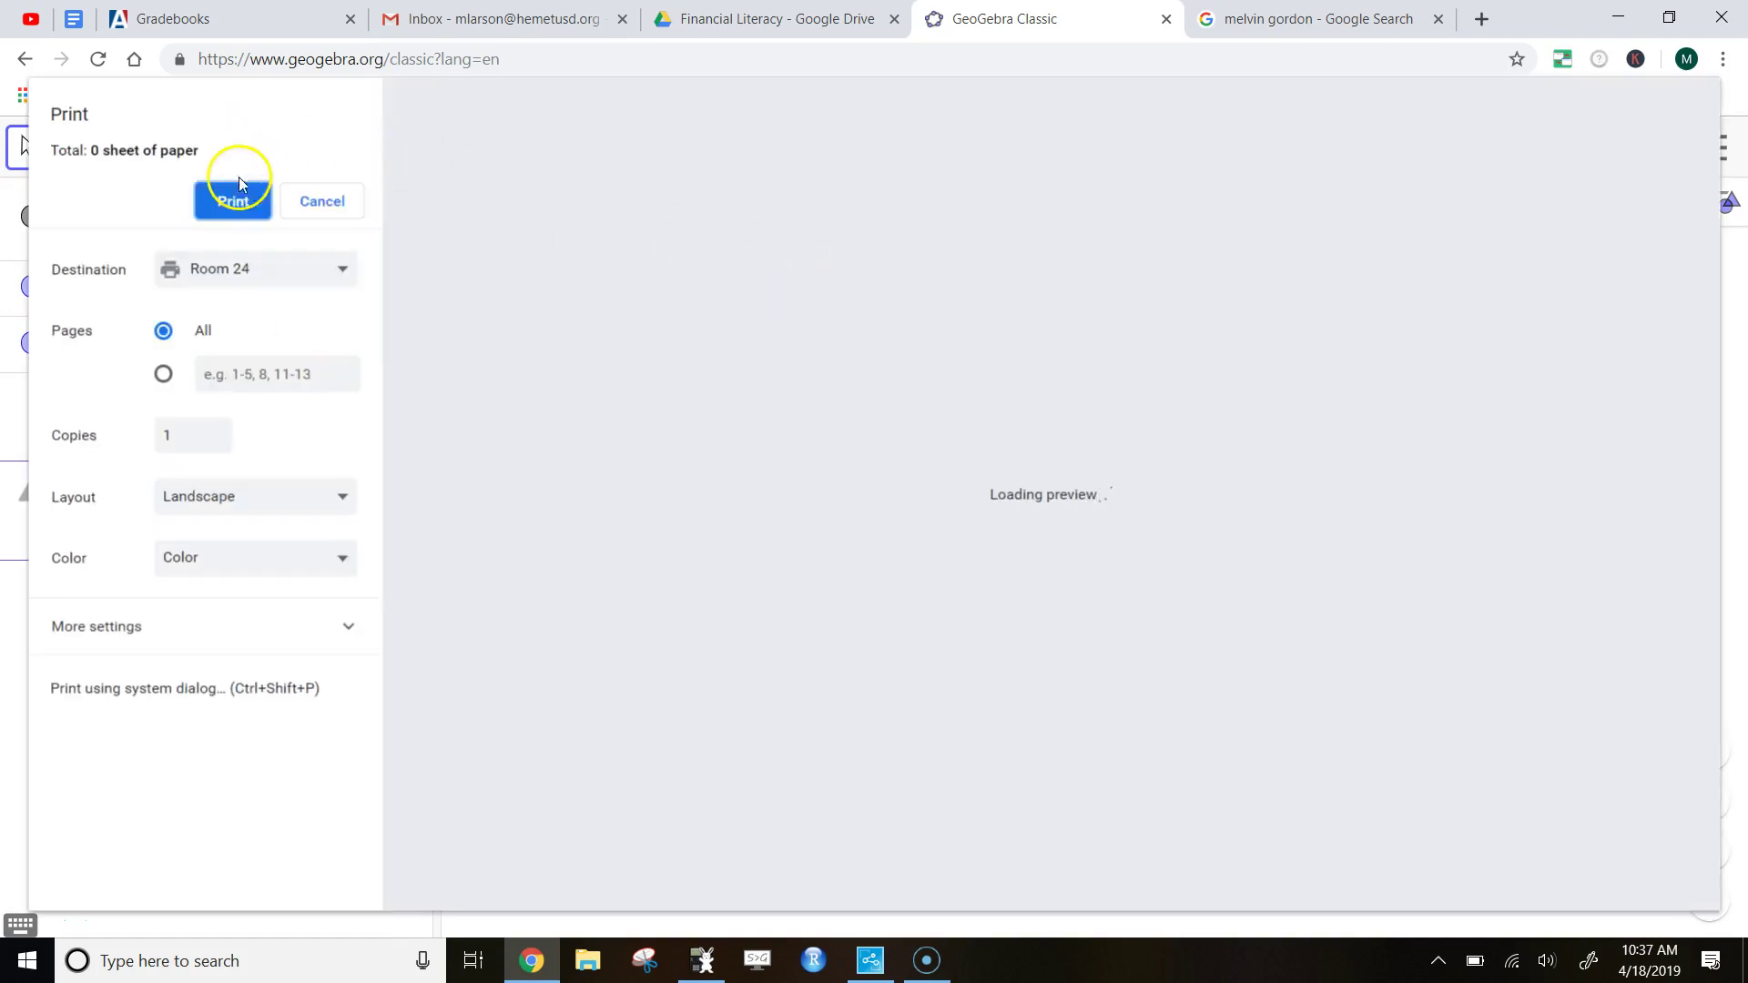
left_click(234, 197)
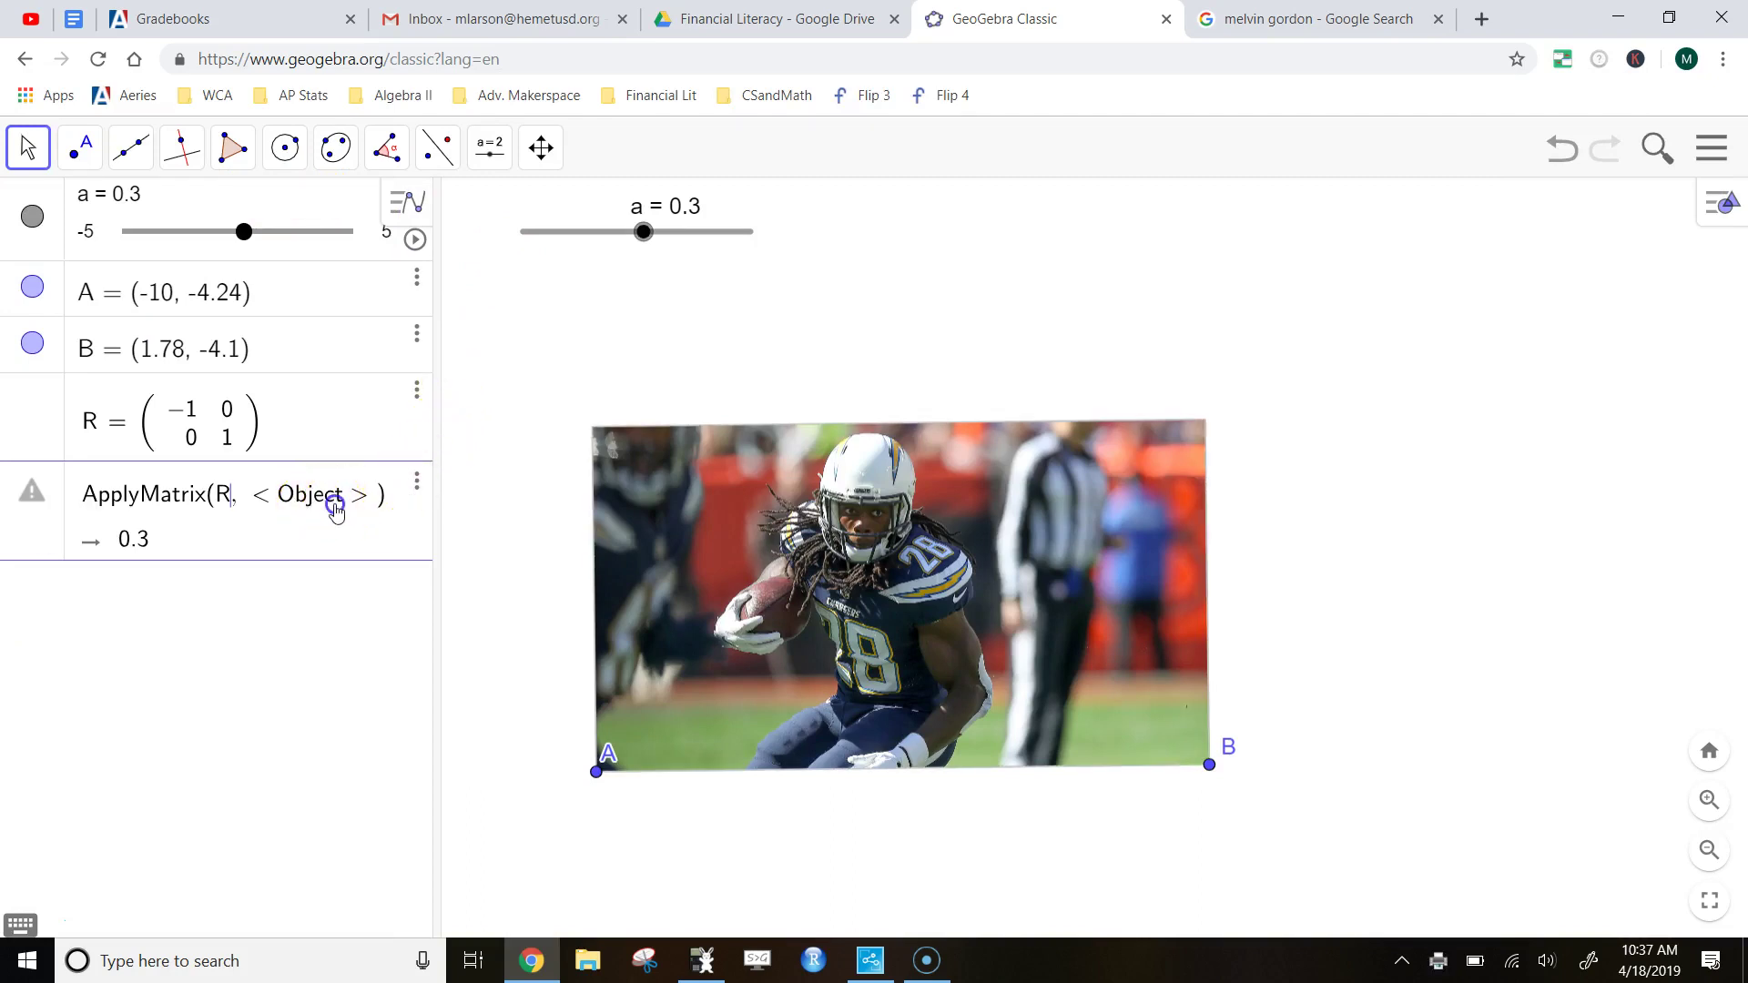
Complete the entry as ApplyMatrix(R, P), then move the original image so that A lies at about (-9.91, -2.95)
left_click_drag(336, 507, 344, 510)
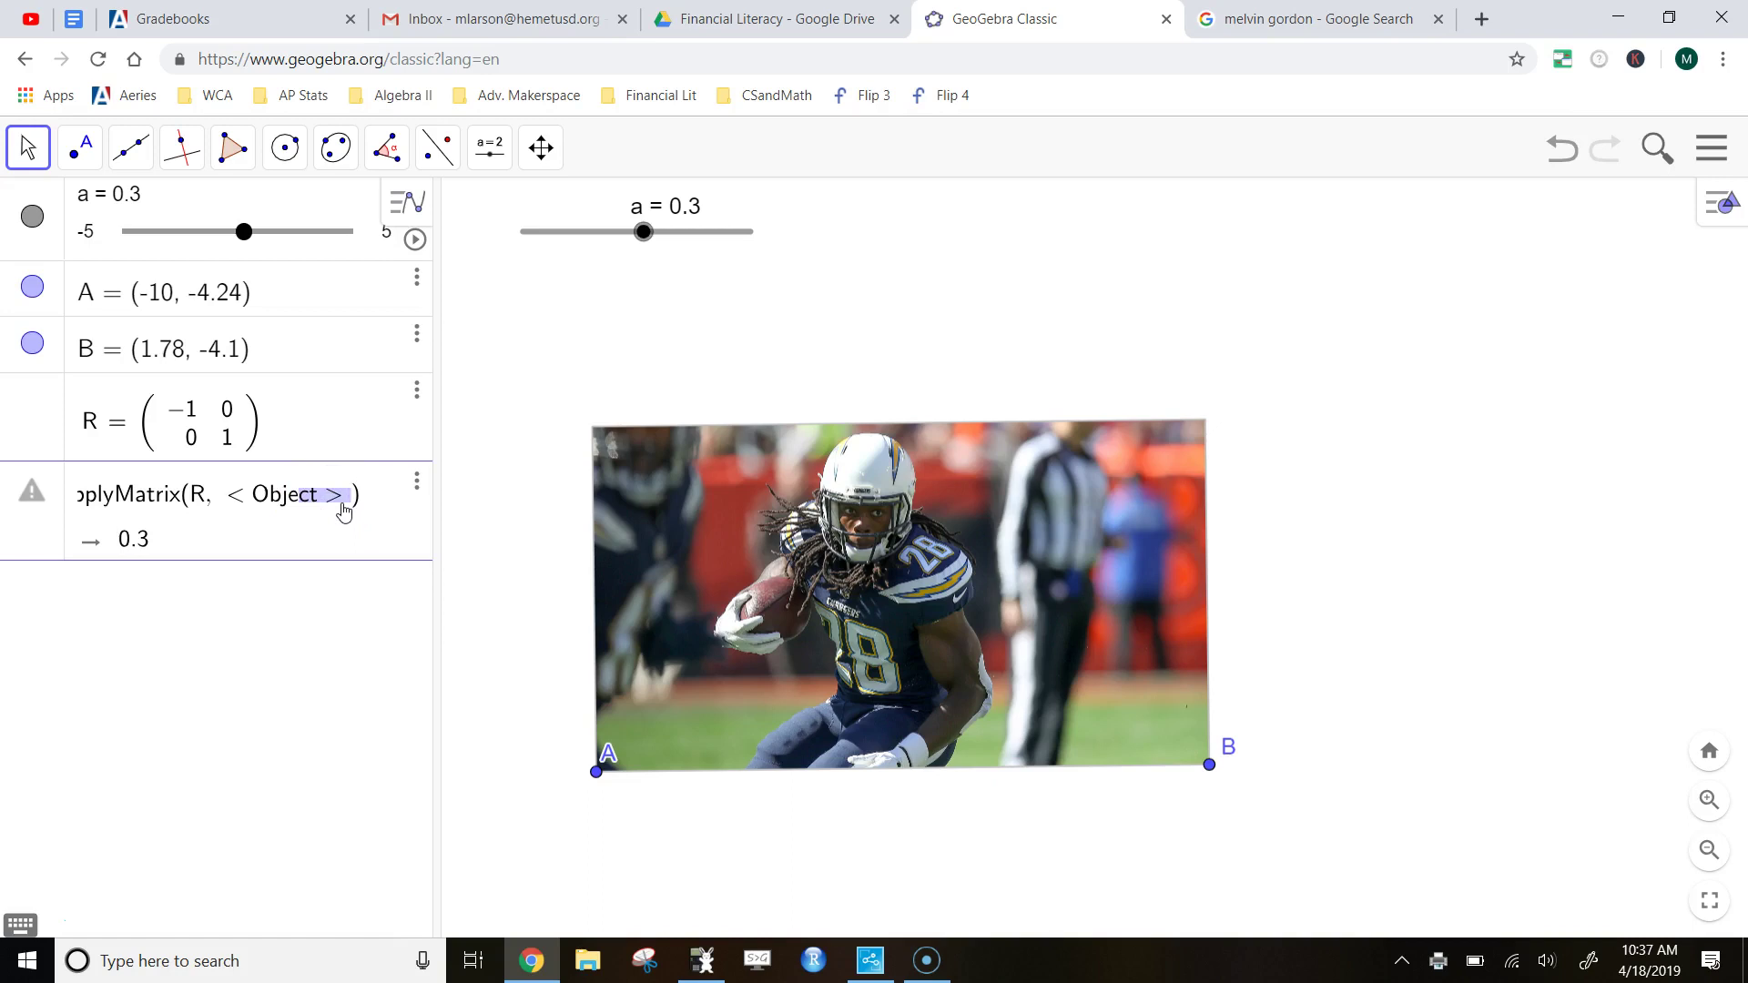
key("BackSpace")
left_click(345, 507)
key("BackSpace")
key("BackSpace")
left_click(295, 498)
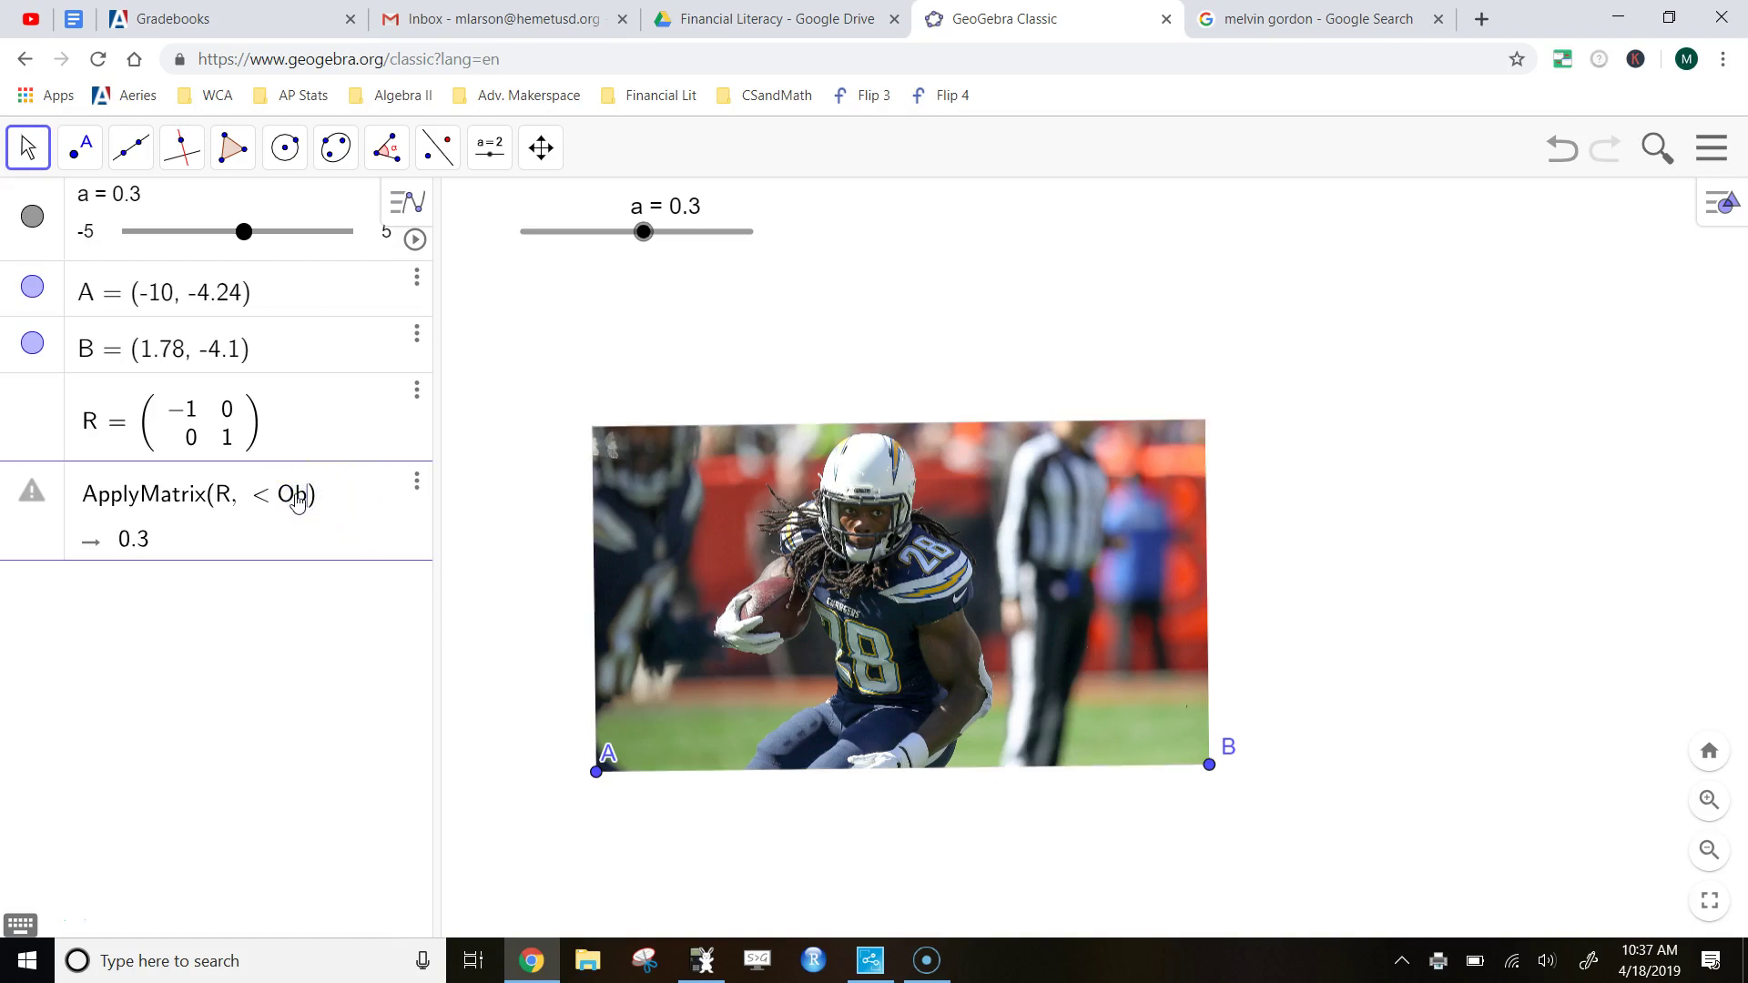
key("BackSpace")
key("BackSpace")
key("BackSpace")
key("BackSpace")
type("P")
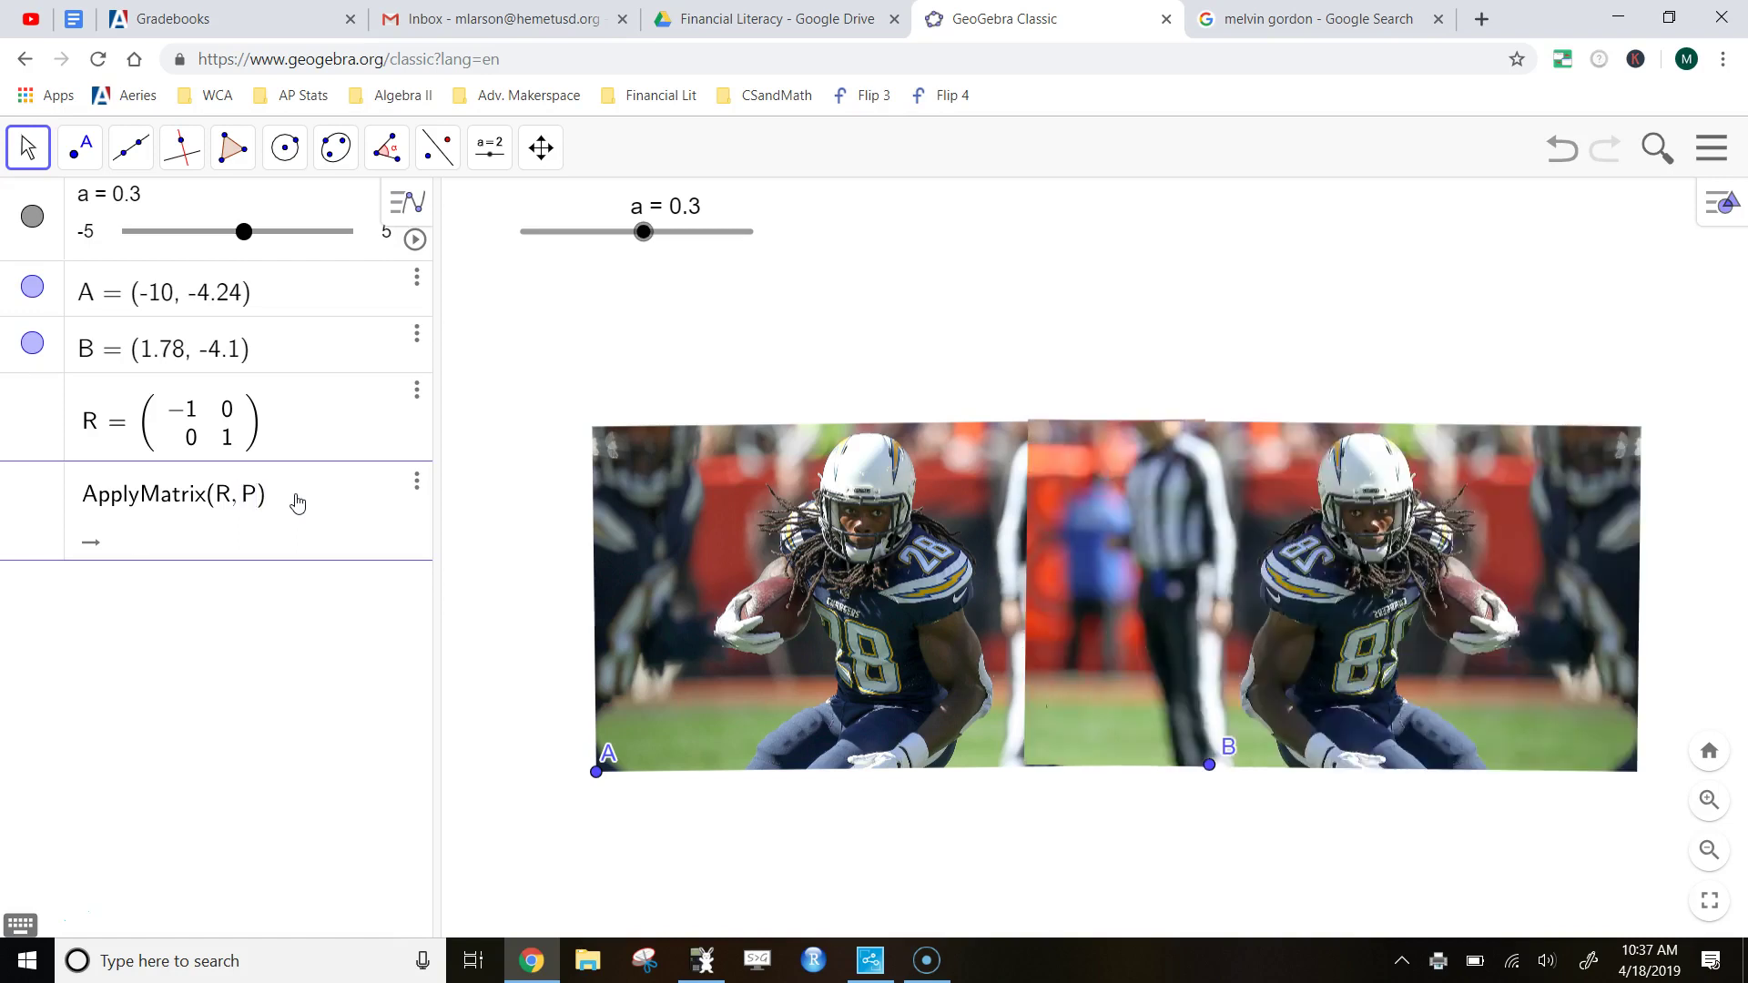
key("Return")
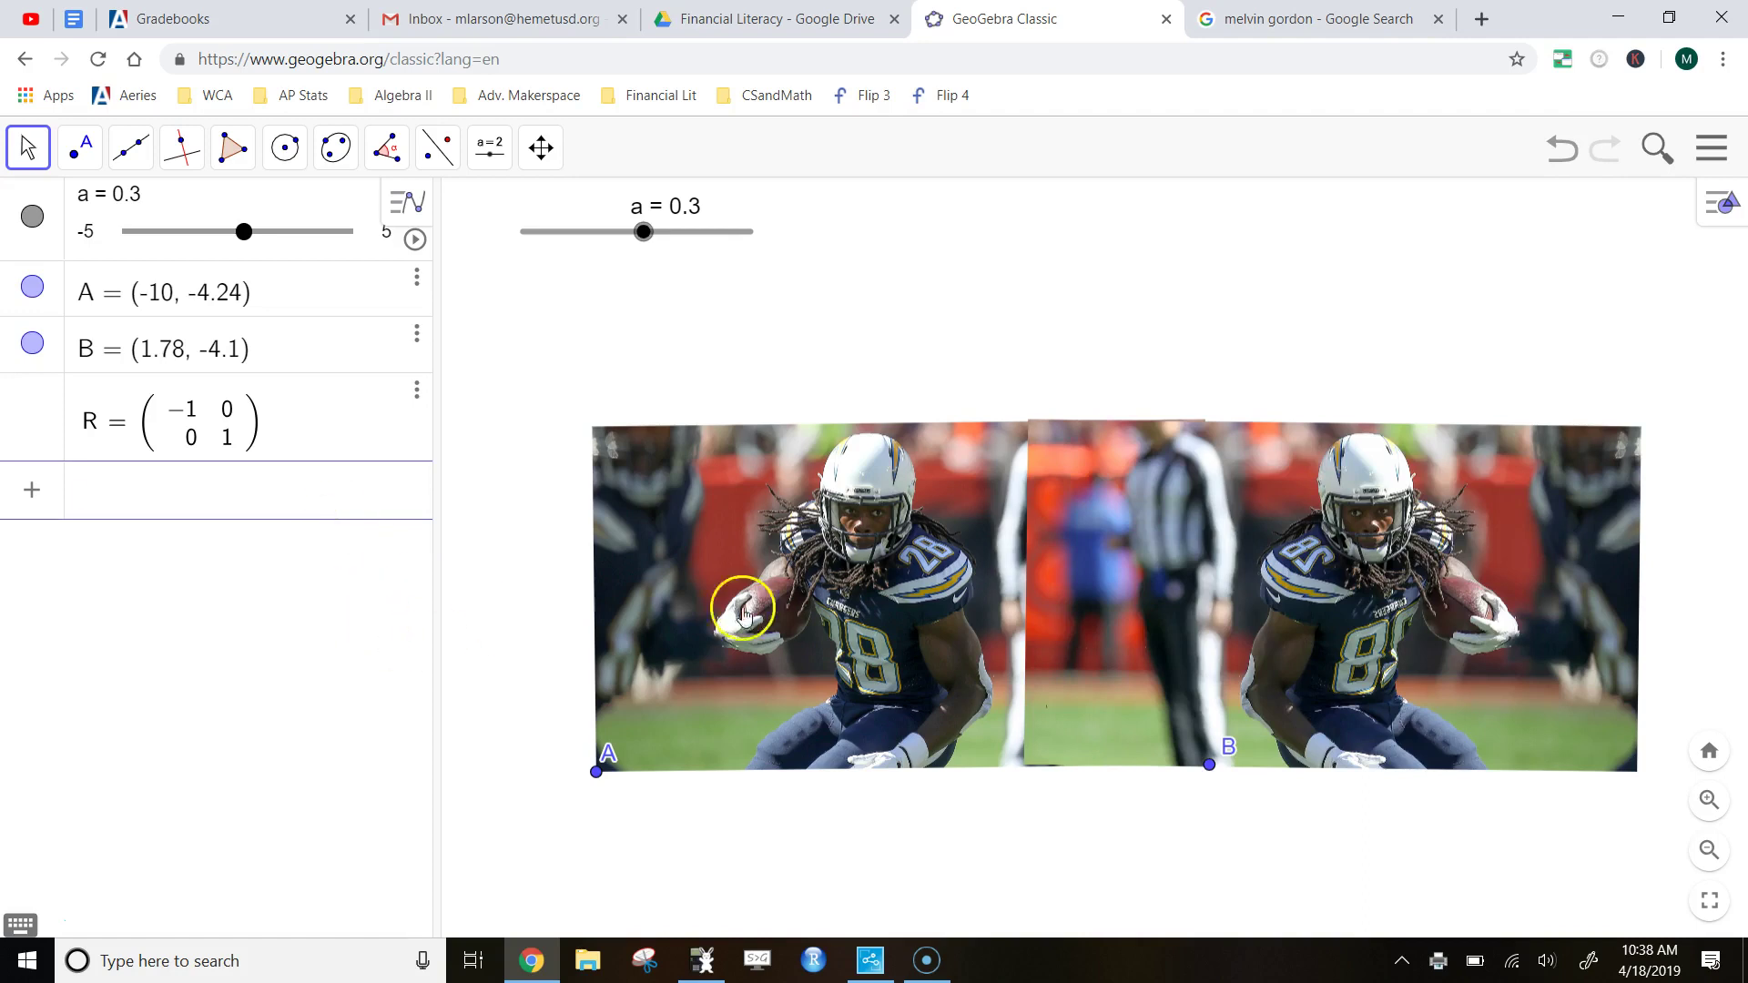
left_click_drag(865, 600, 726, 511)
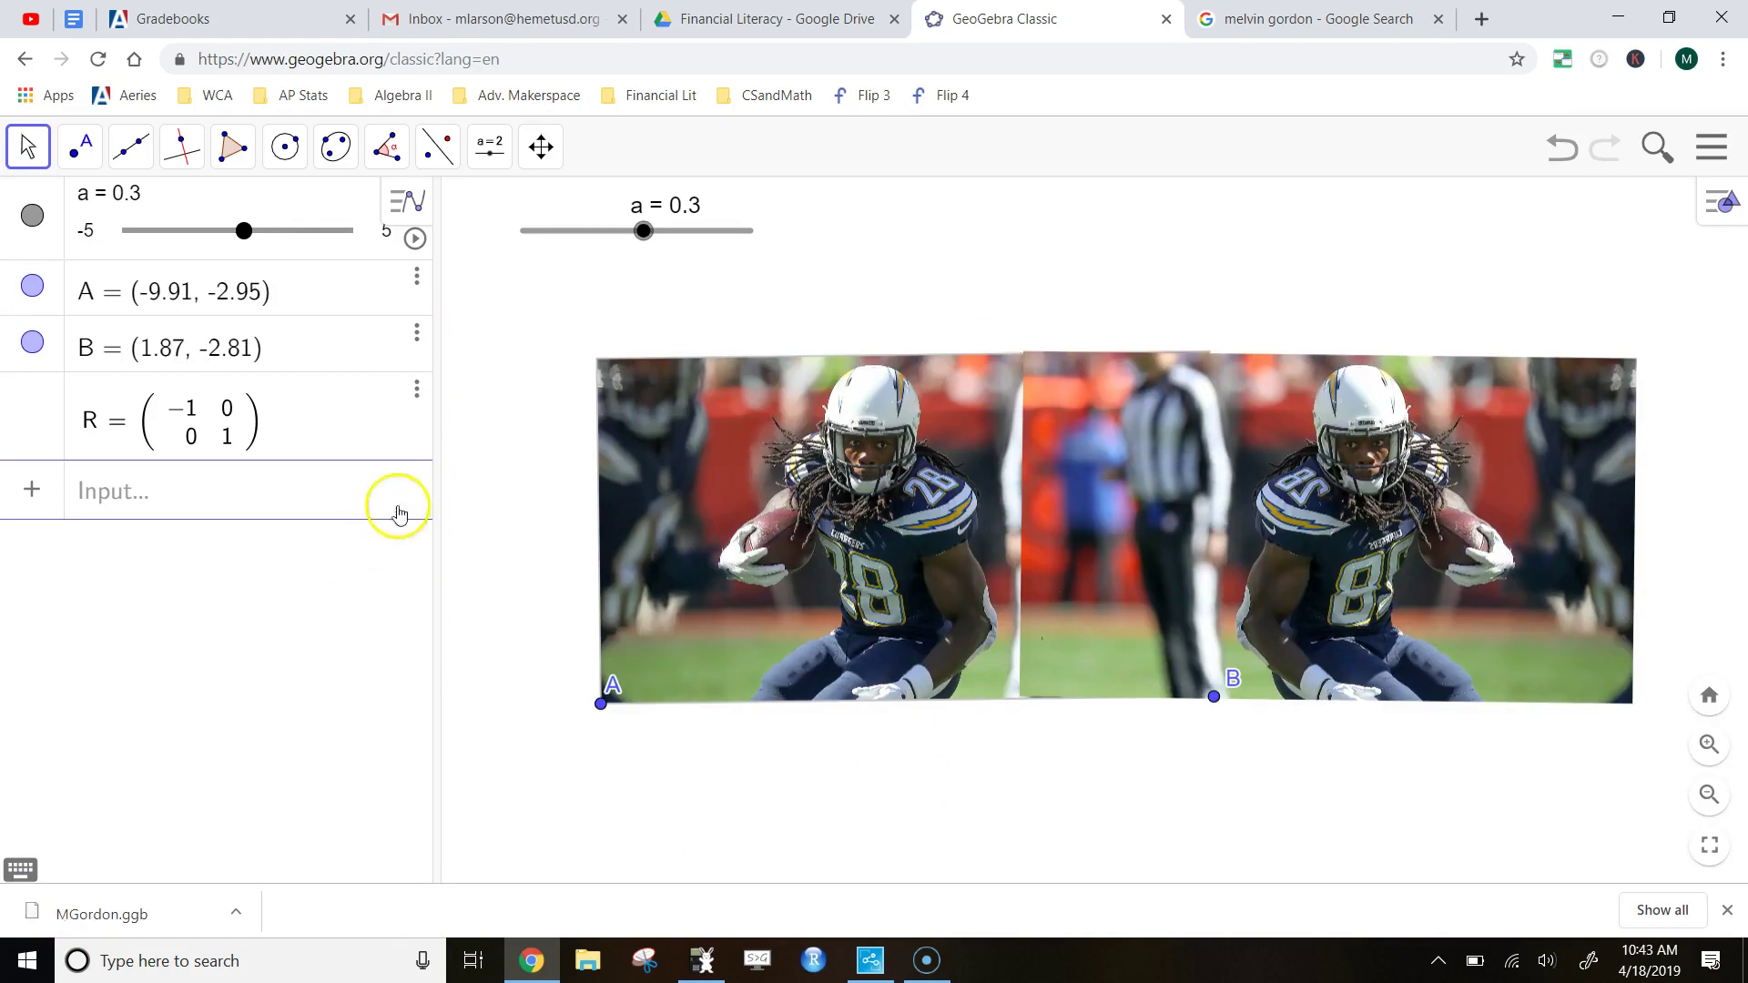
Switch to the image search page and search the web for "transformation matrices"
left_click(1221, 20)
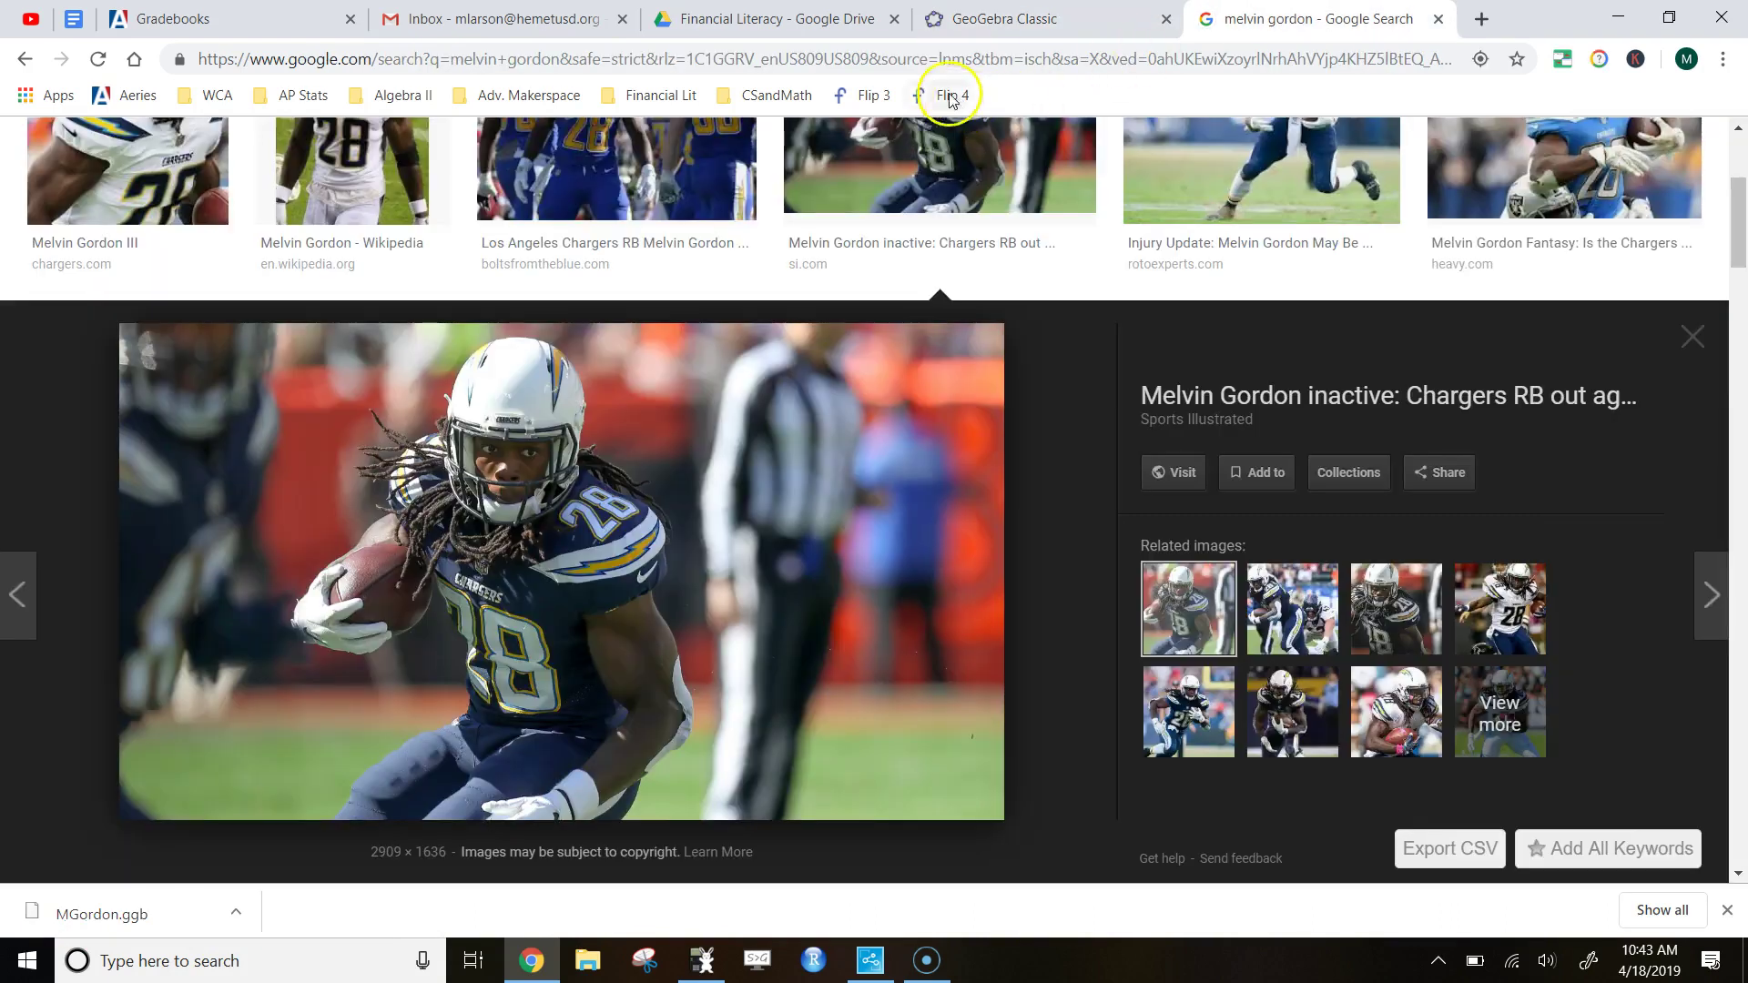
left_click(929, 66)
type("tra")
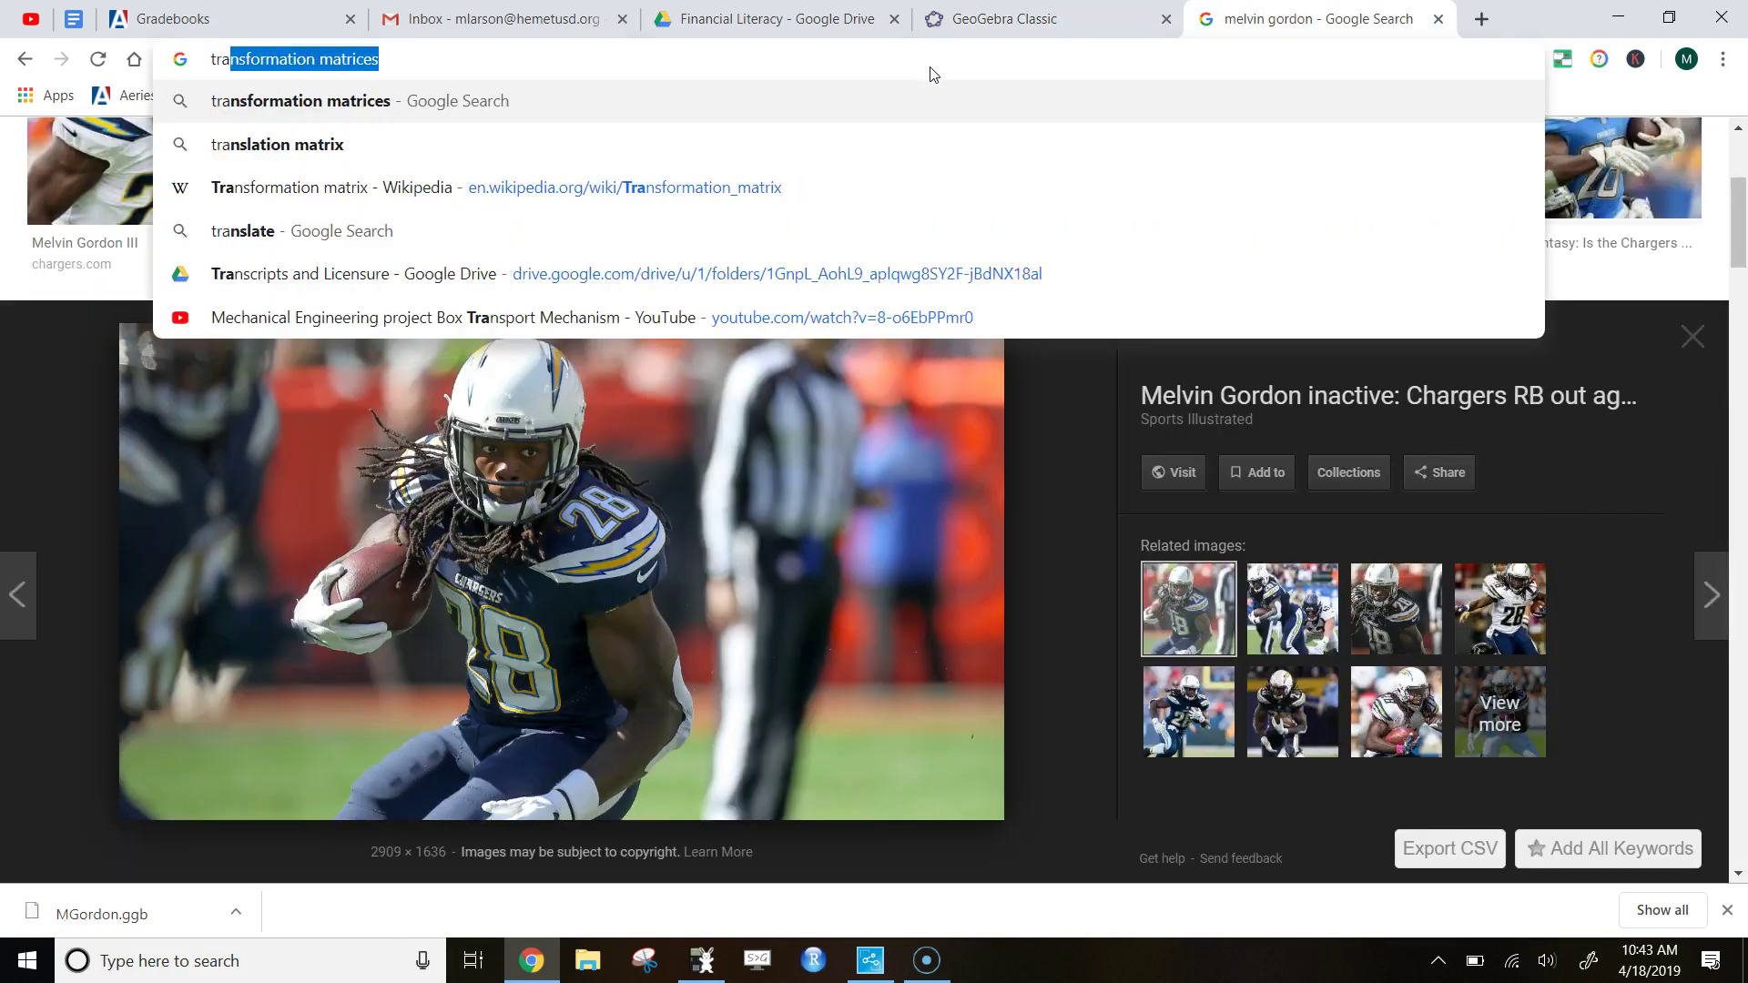
type("nsformation")
key("Return")
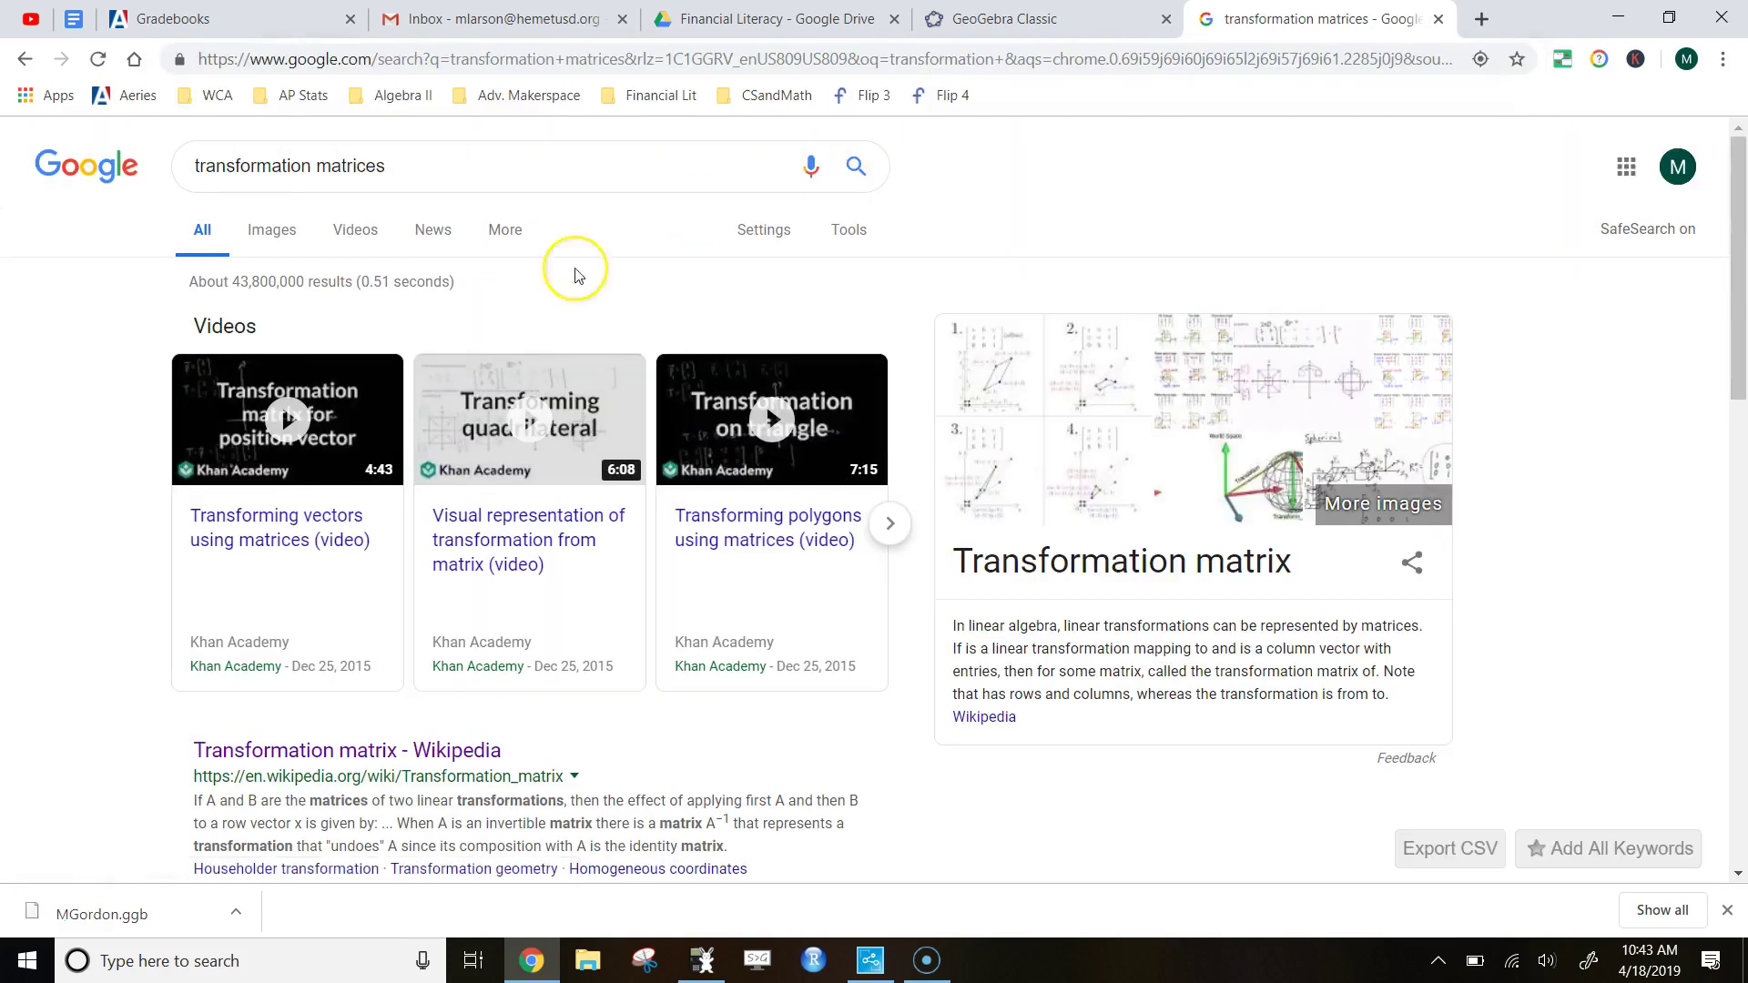
Open the Wikipedia article on the transformation matrix and go to its 2D Rotation section
scroll(126, 581, "down", 2)
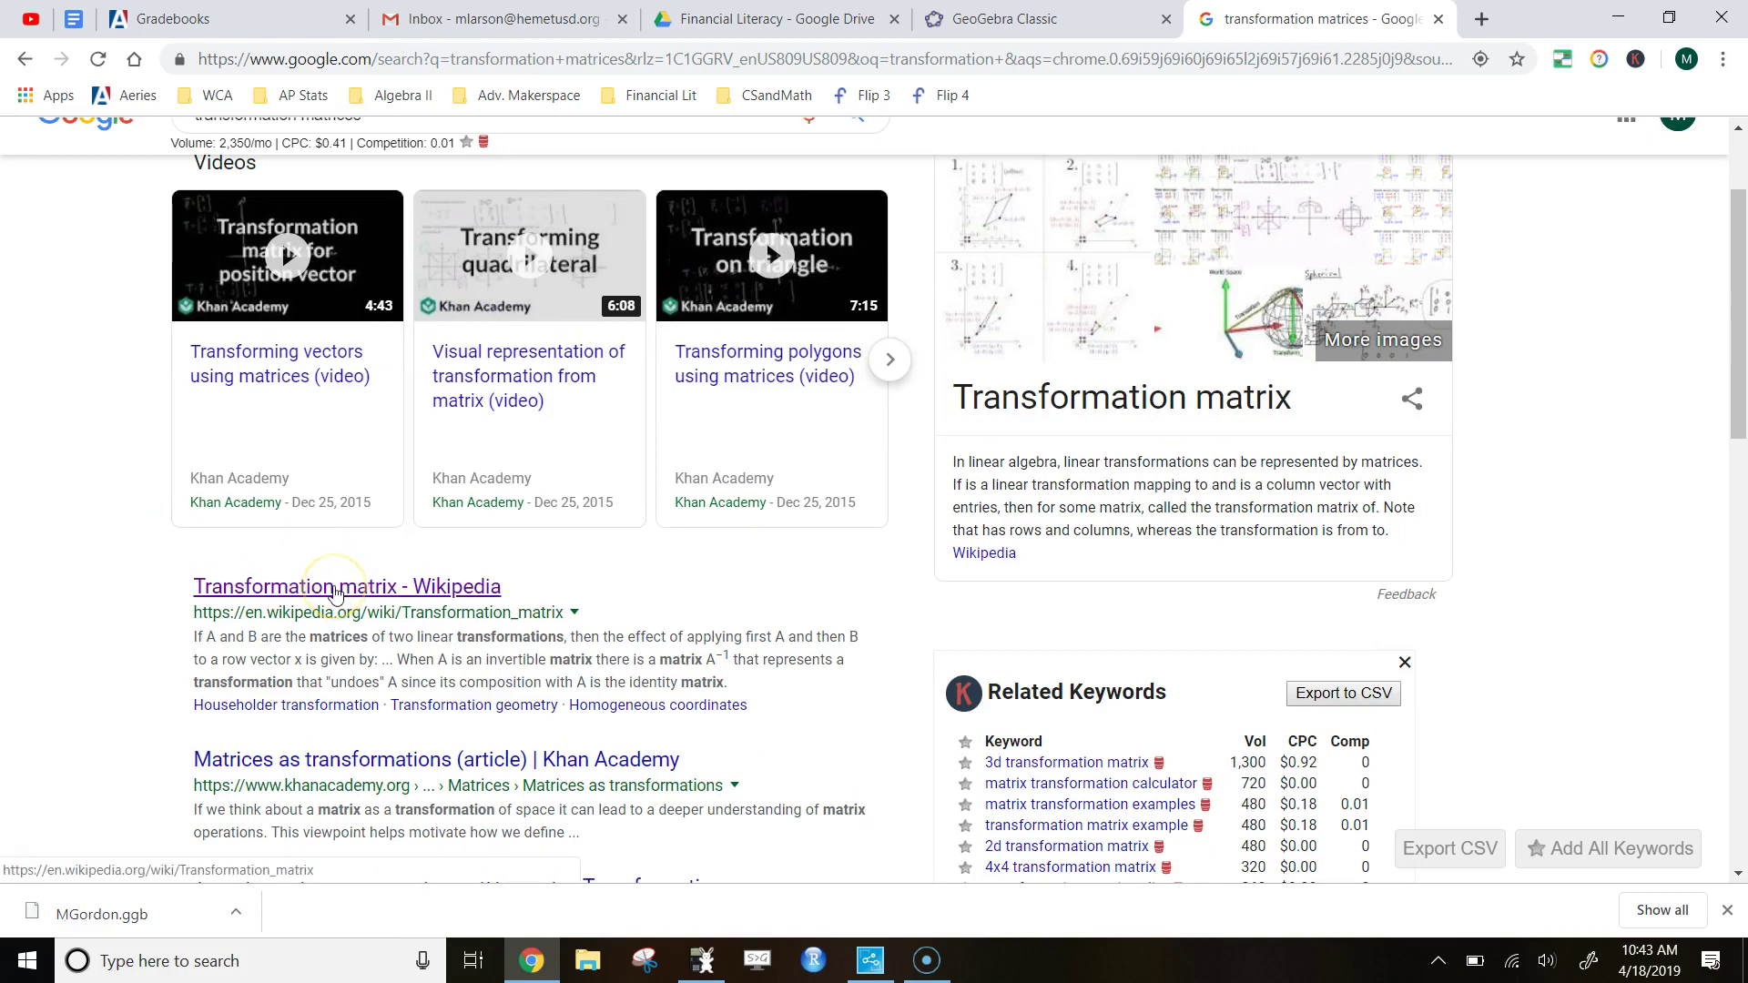
left_click(334, 589)
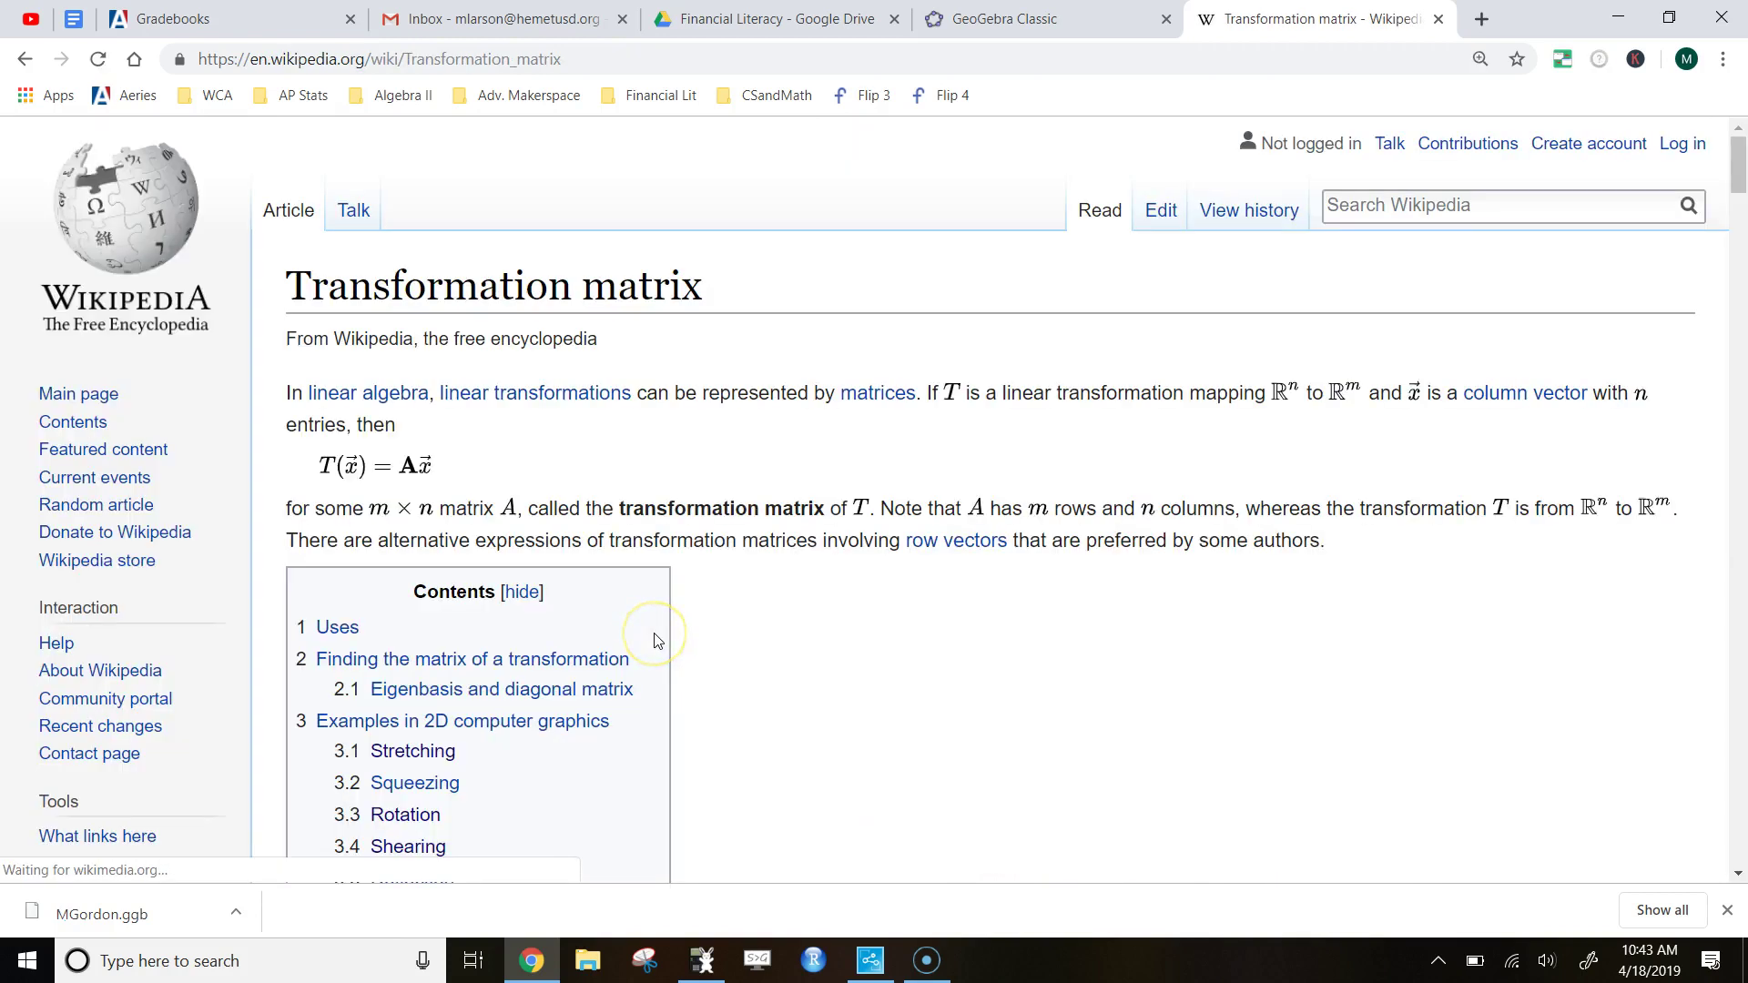
scroll(657, 640, "down", 2)
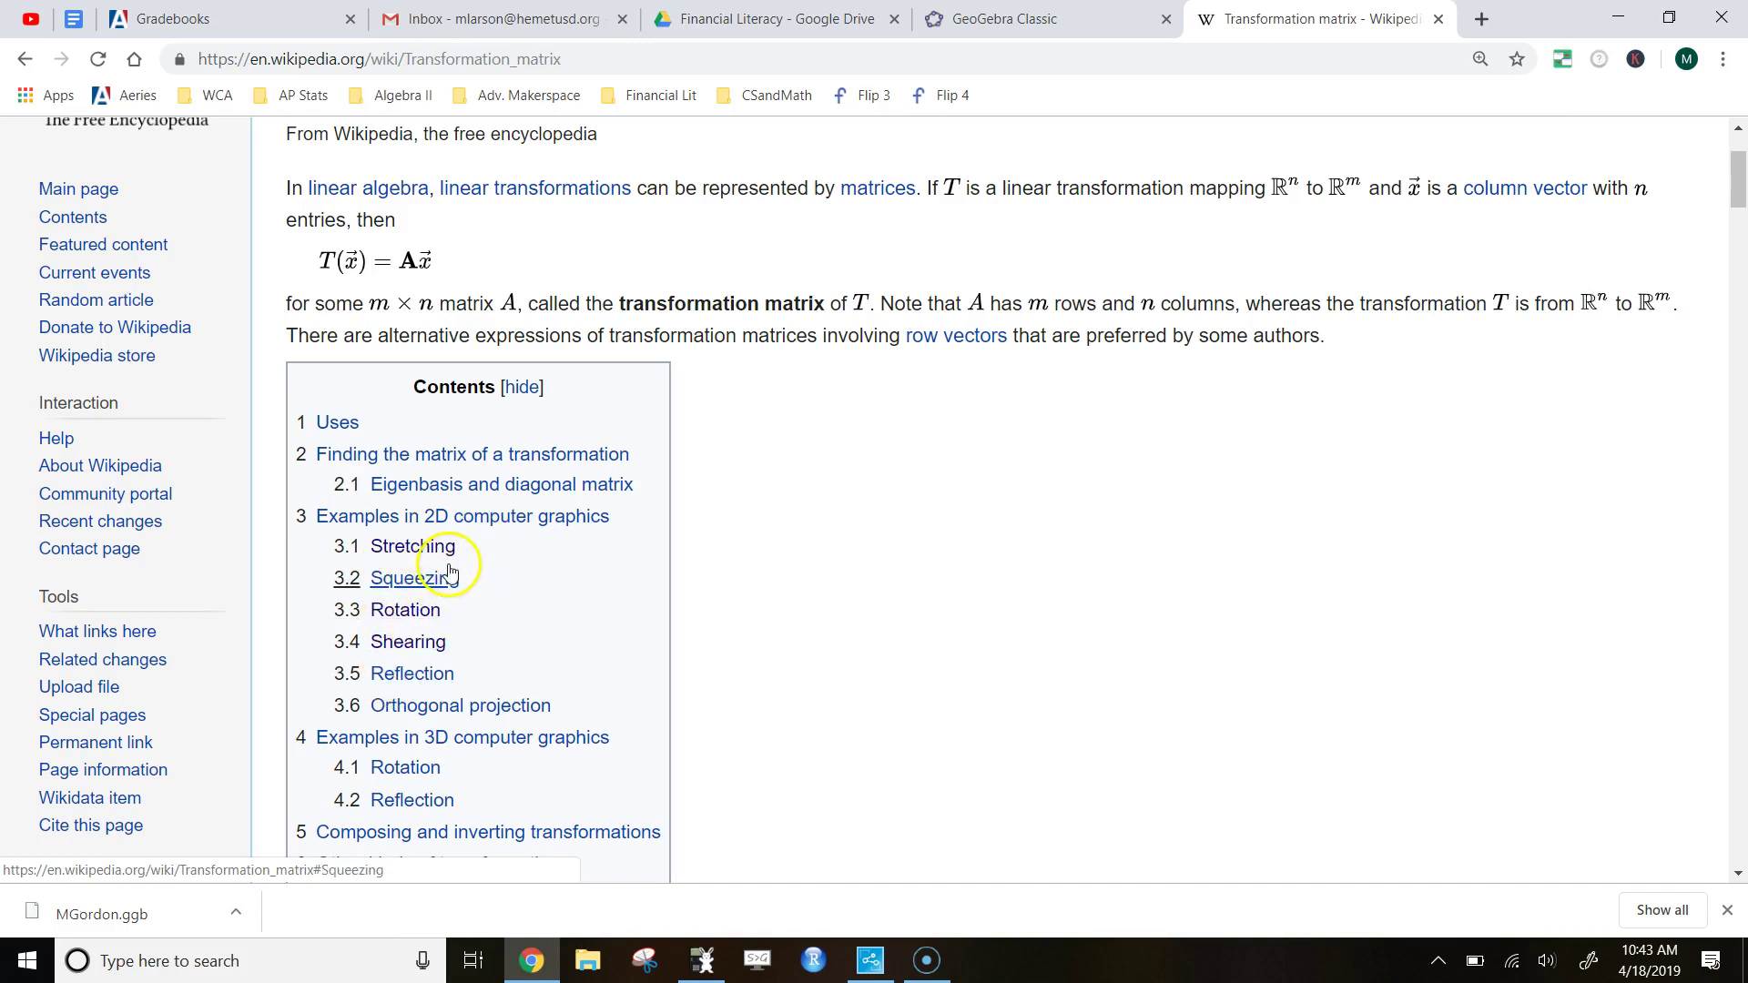
left_click(394, 613)
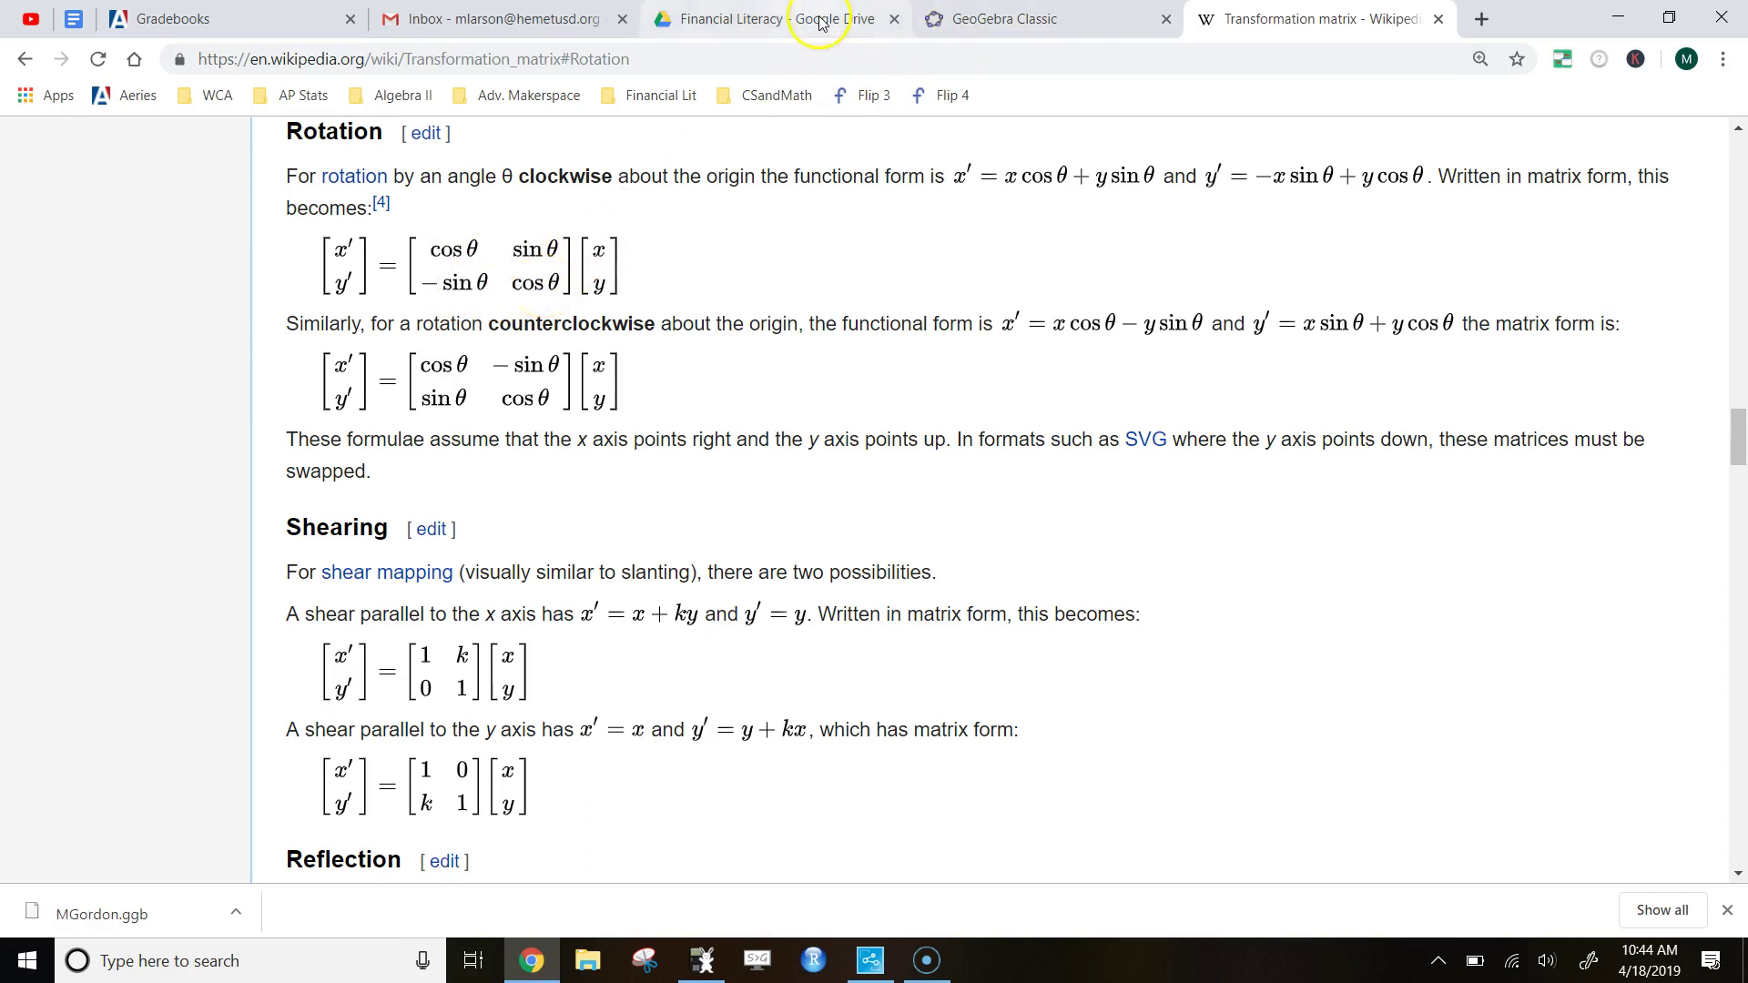
Switch back to GeoGebra Classic and show the Spreadsheet view beside the graphics
left_click(1002, 18)
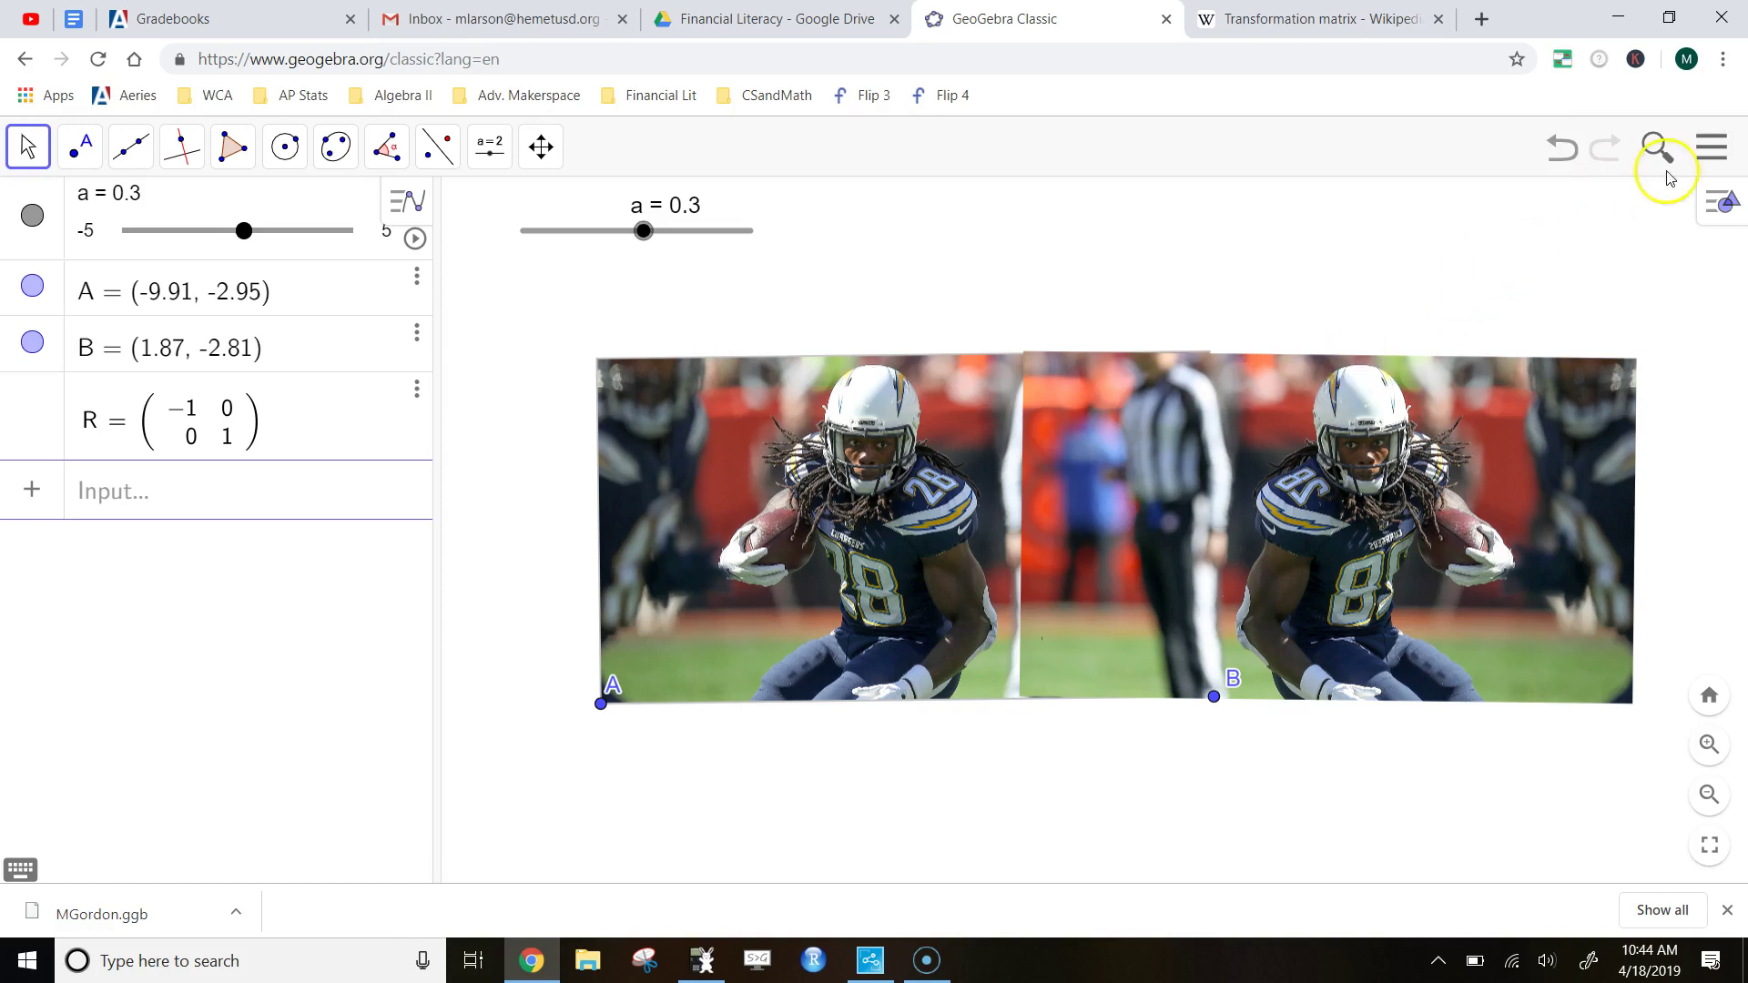
left_click(1712, 150)
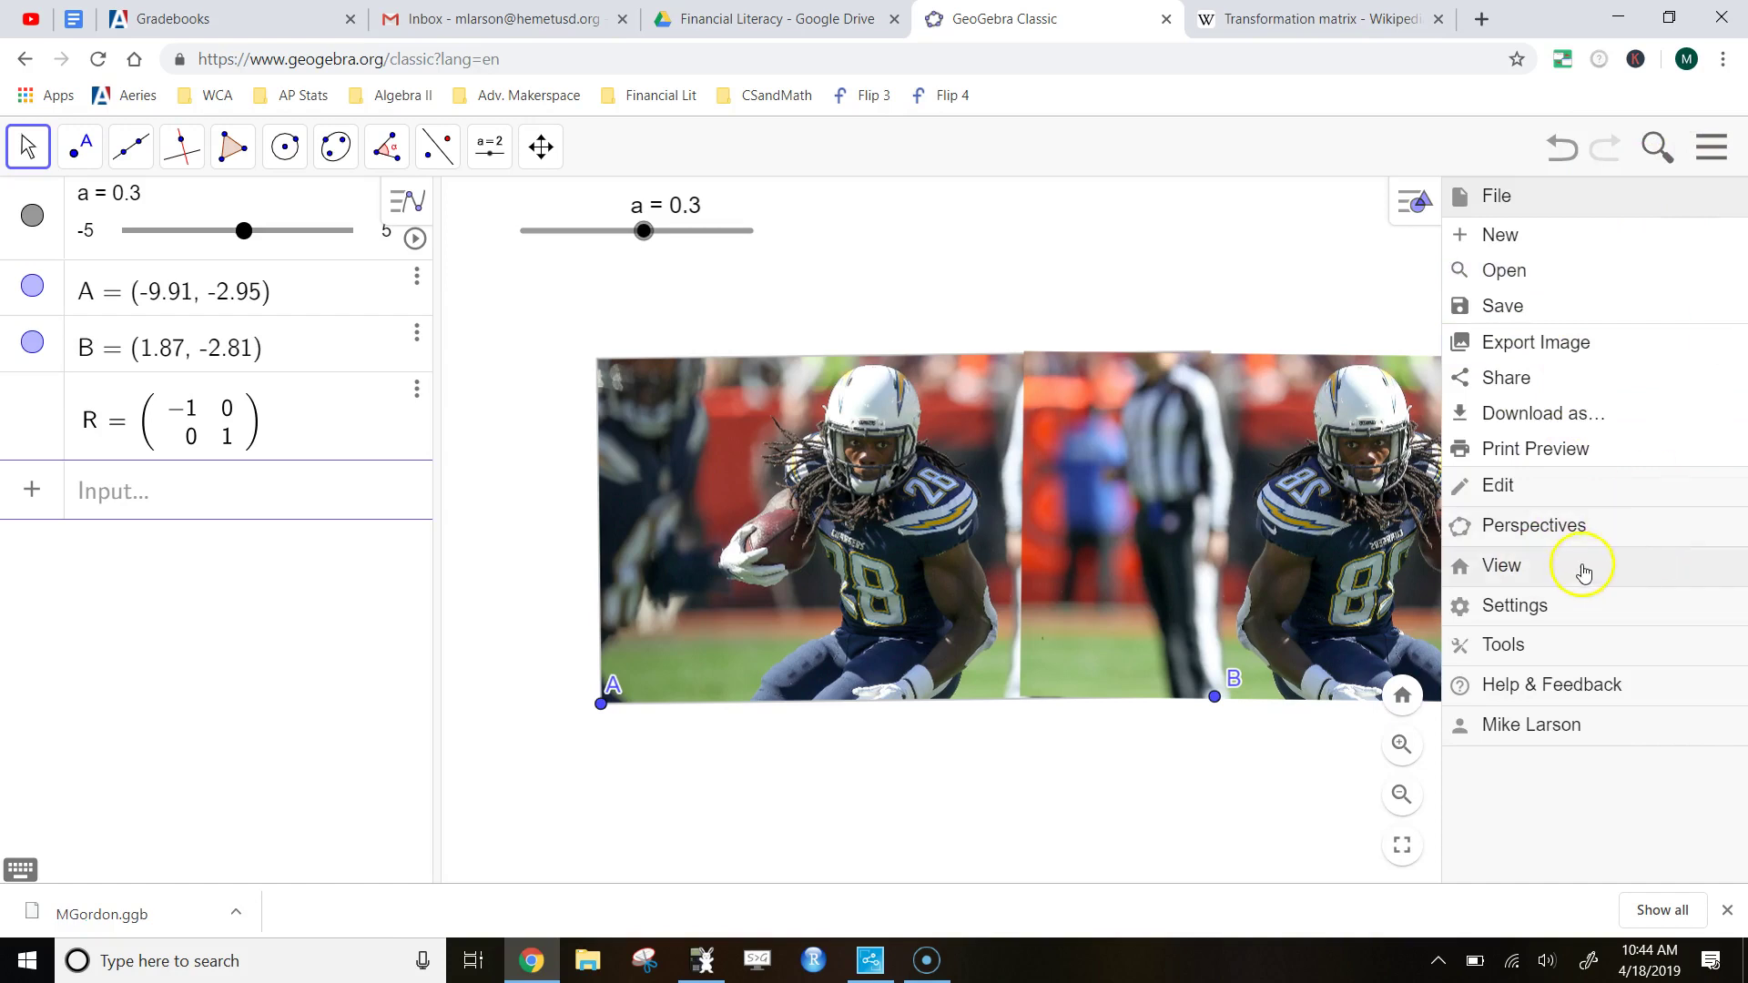
left_click(1576, 570)
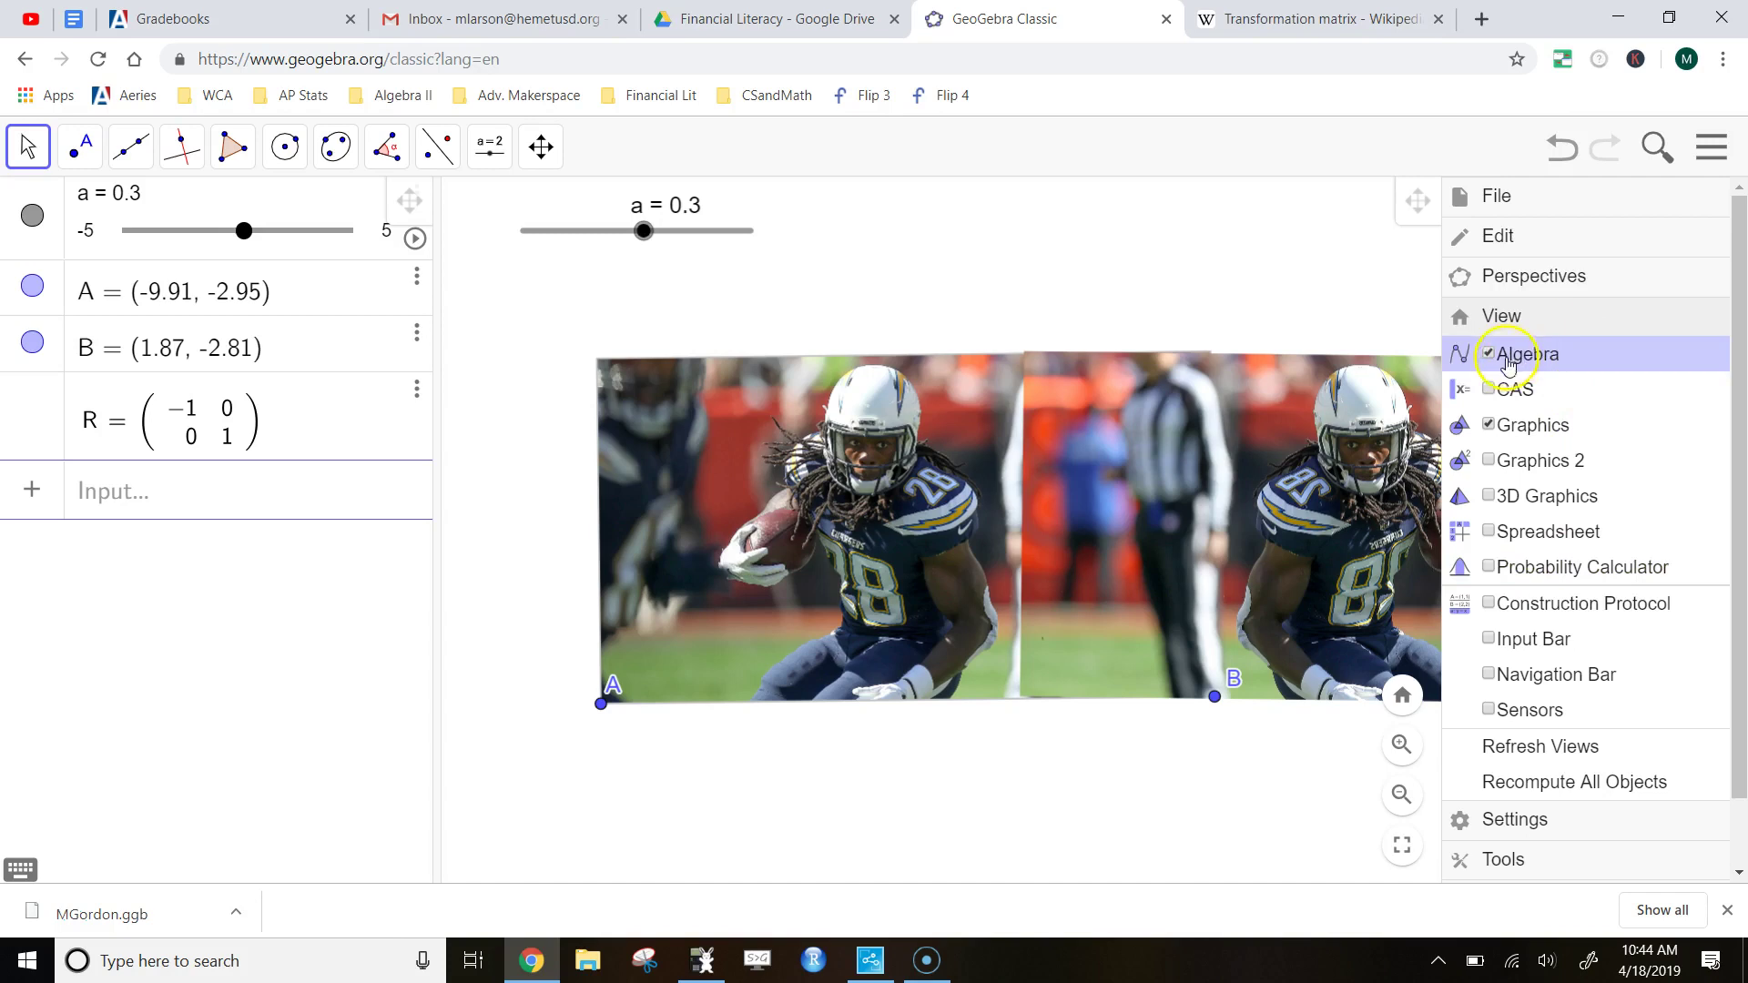
left_click(1526, 475)
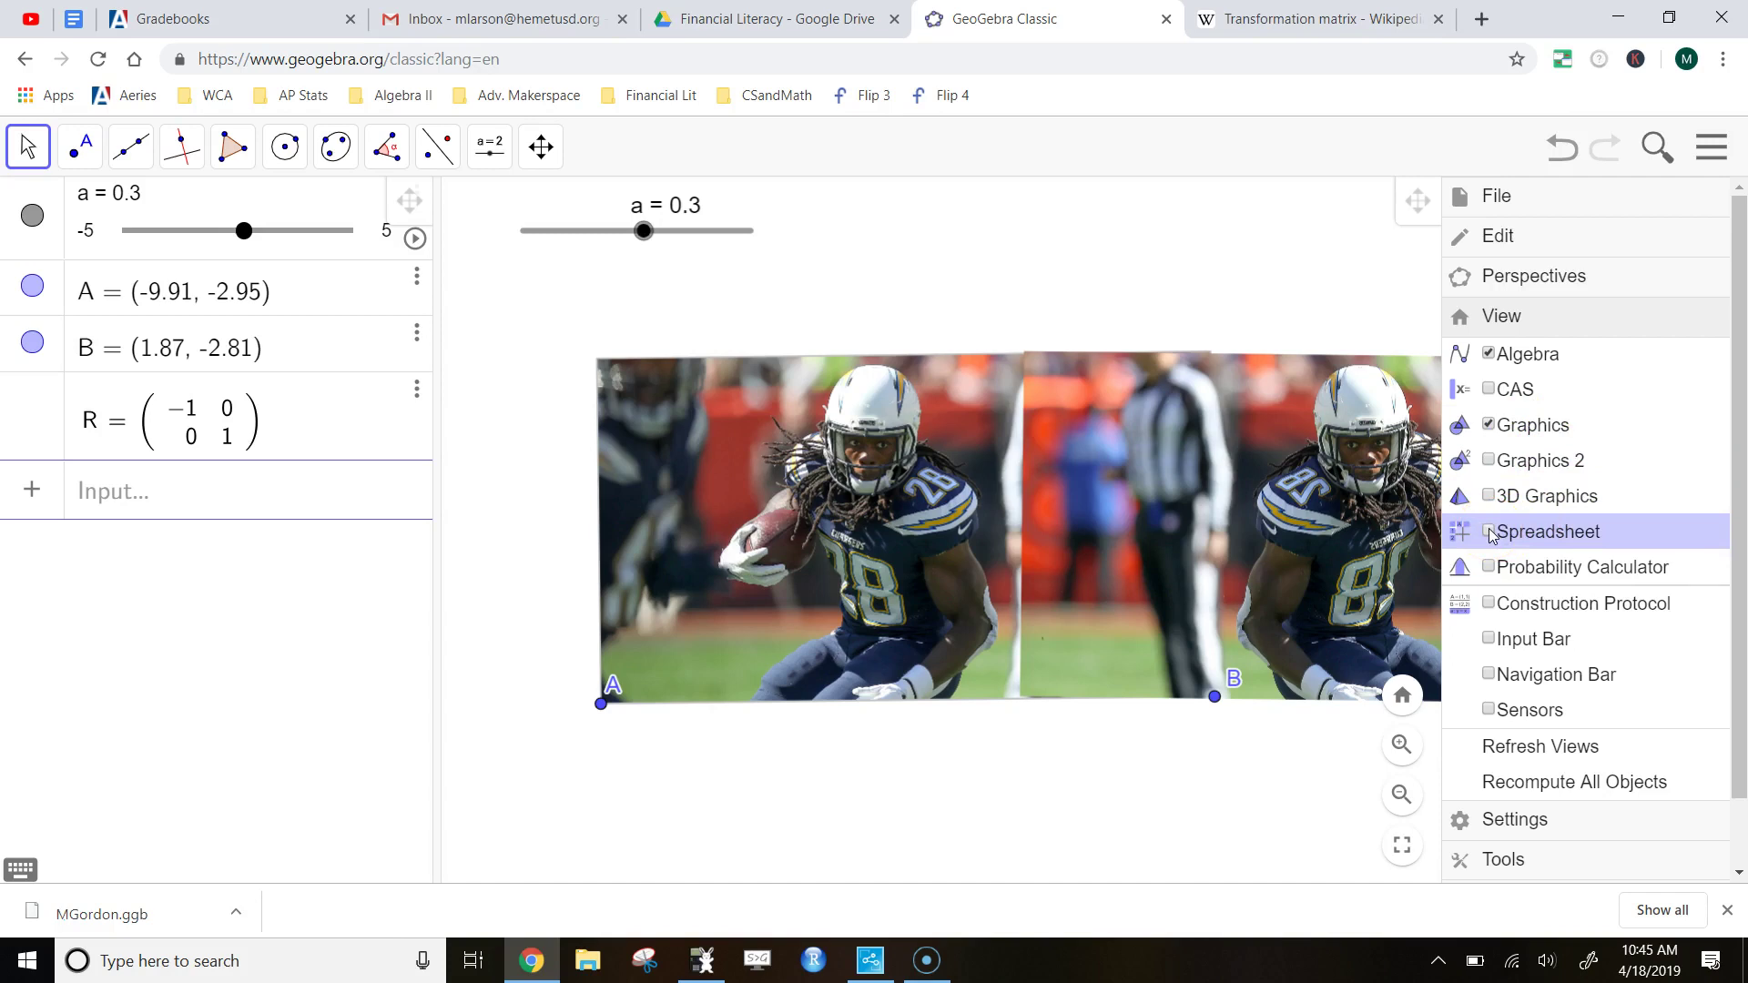
left_click(1719, 151)
left_click(1719, 151)
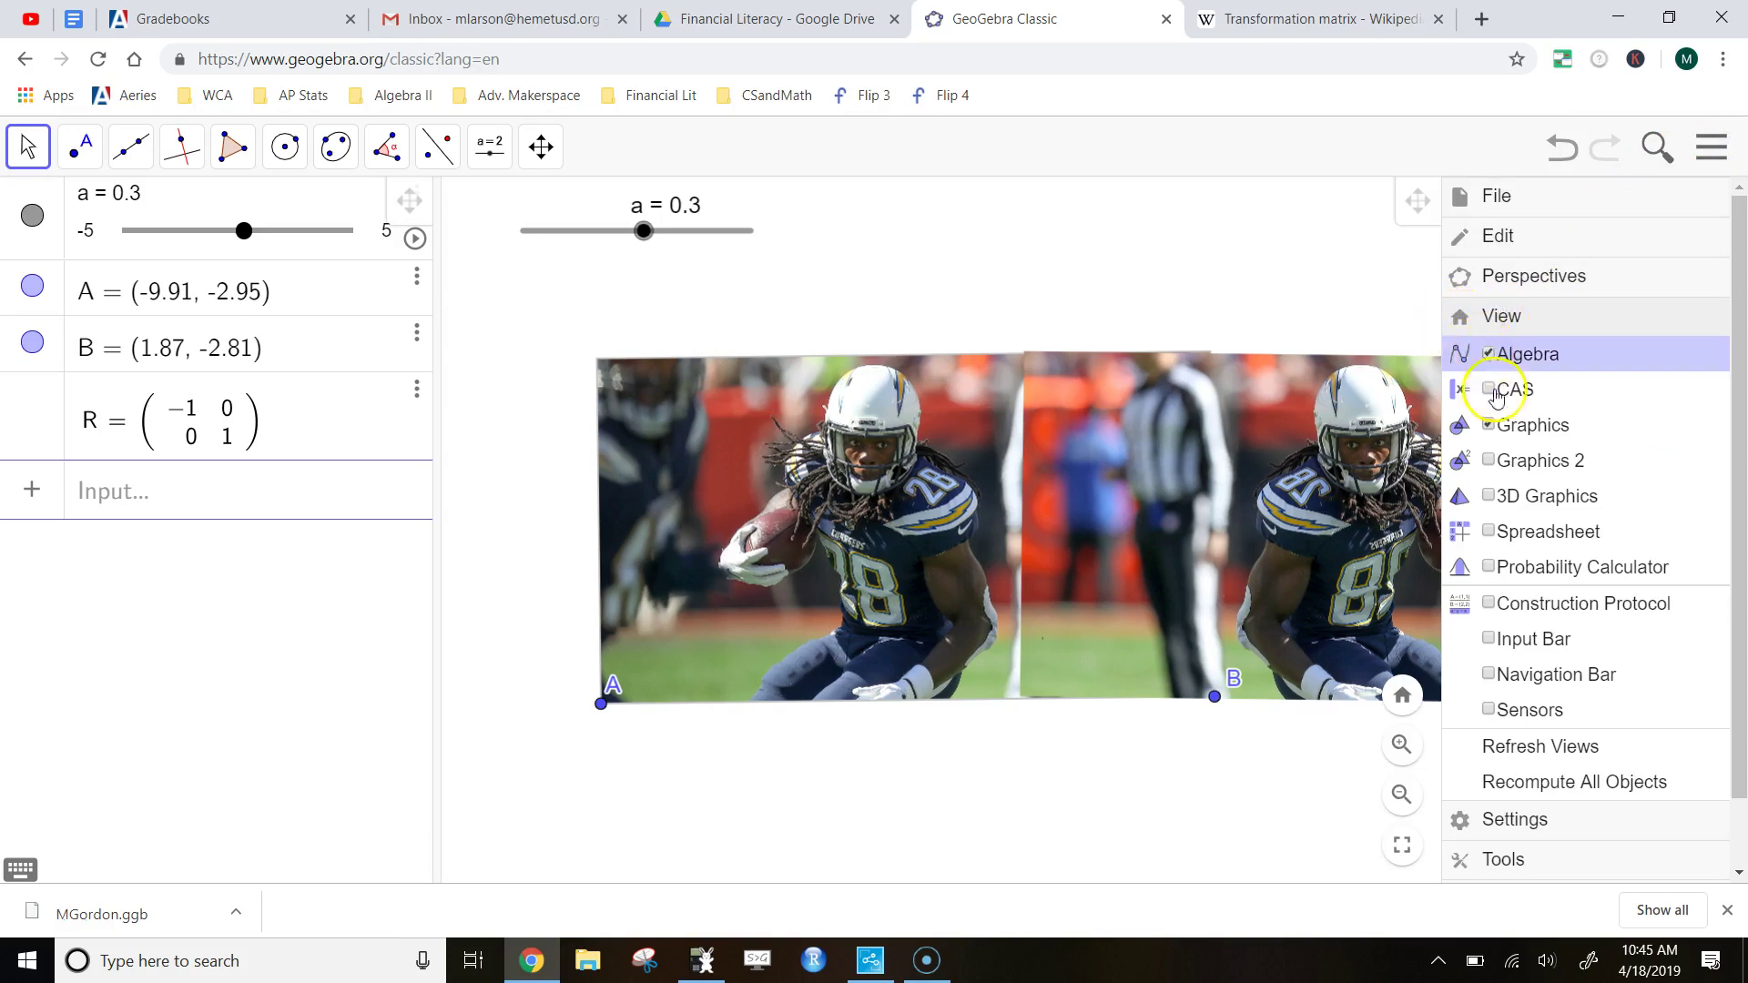
left_click(1493, 533)
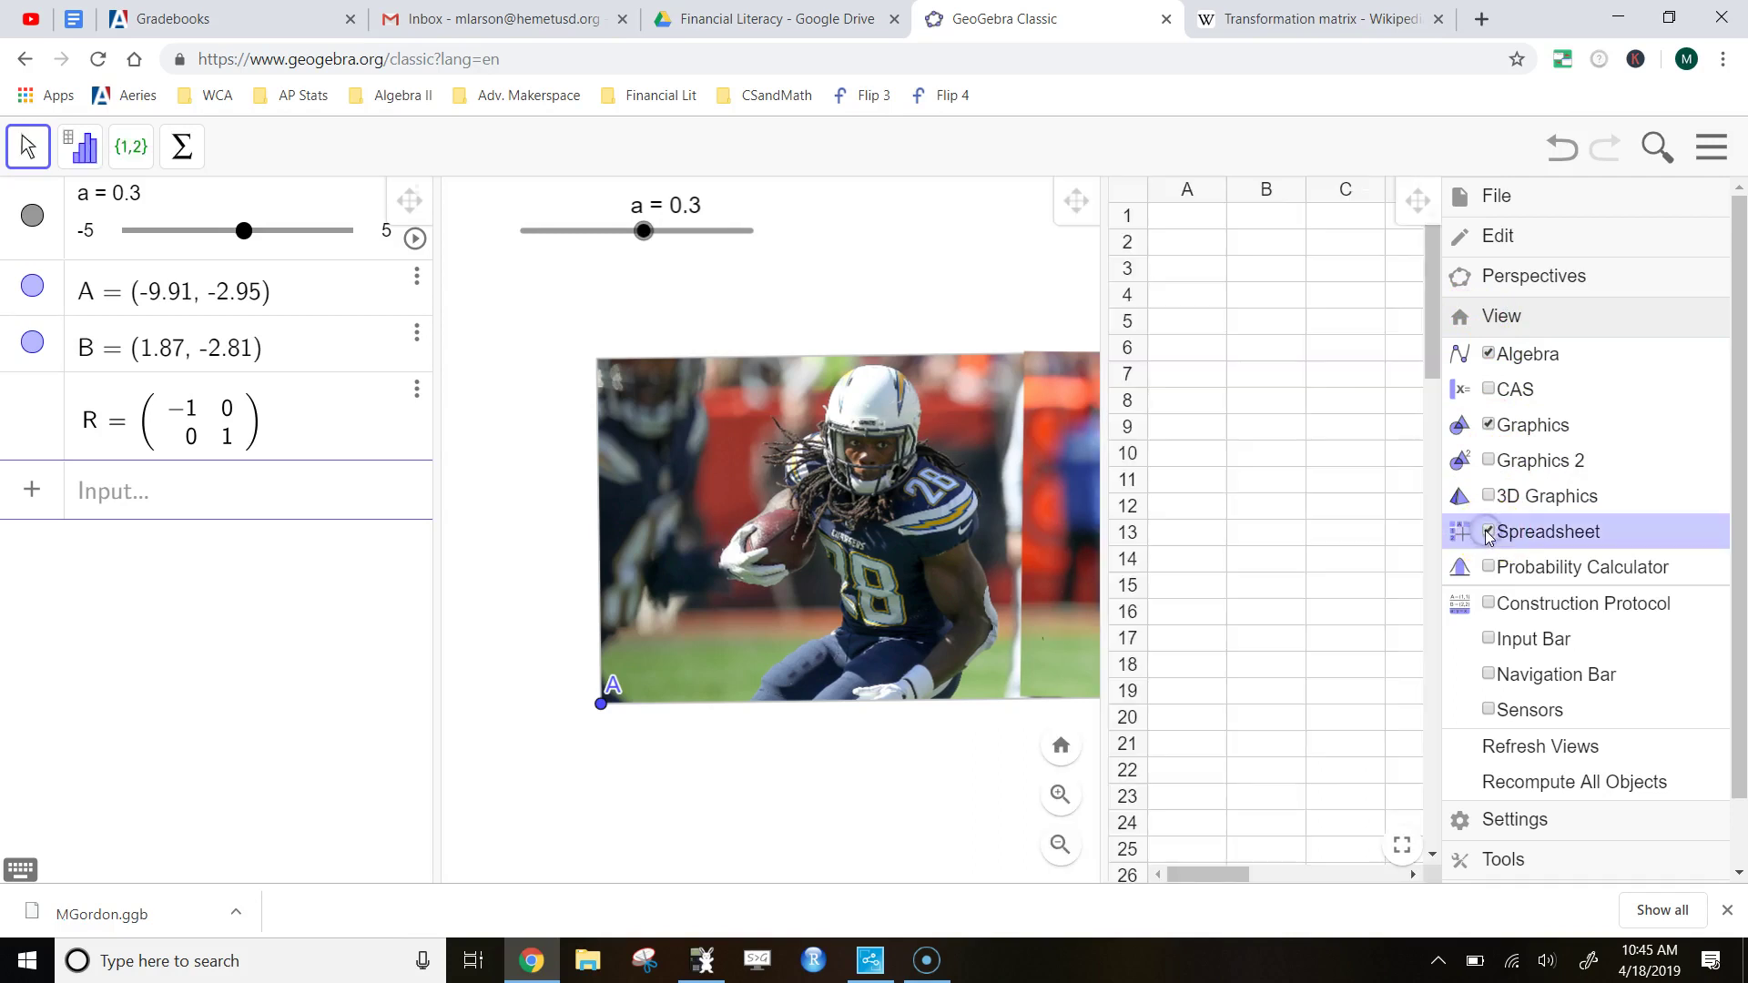
Narrow the spreadsheet to give the graphics area more room and select cell A1
left_click(1006, 271)
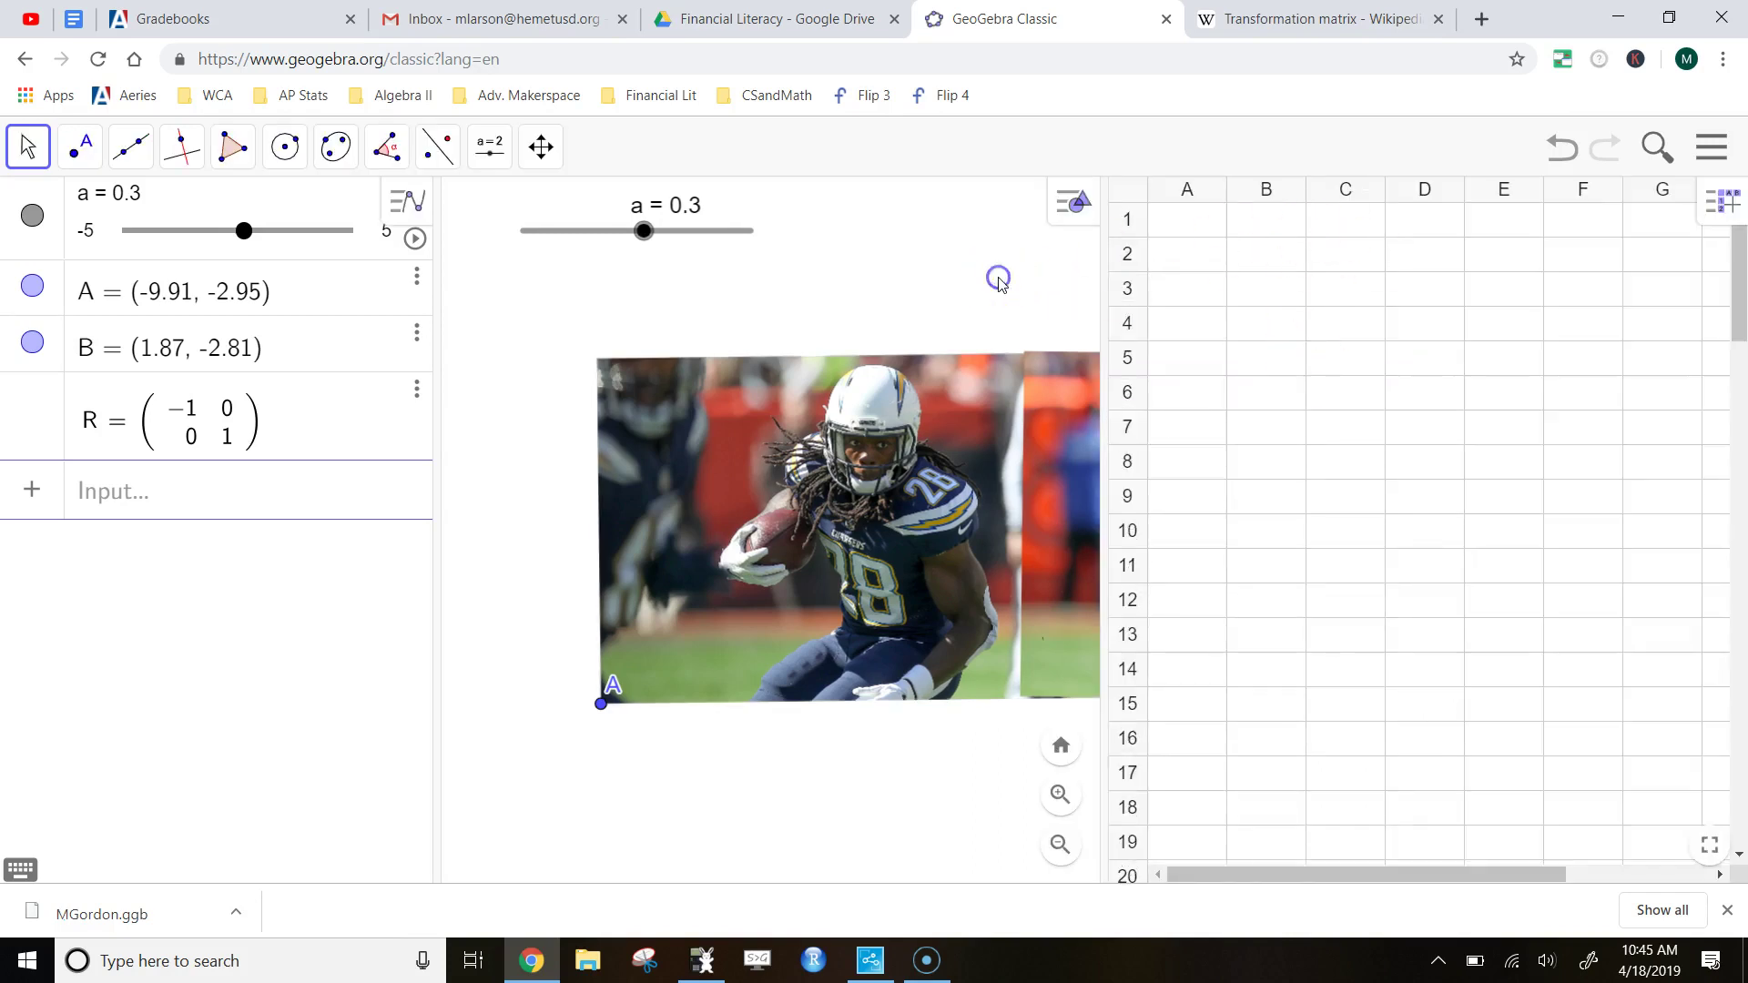
left_click_drag(1103, 270, 1309, 264)
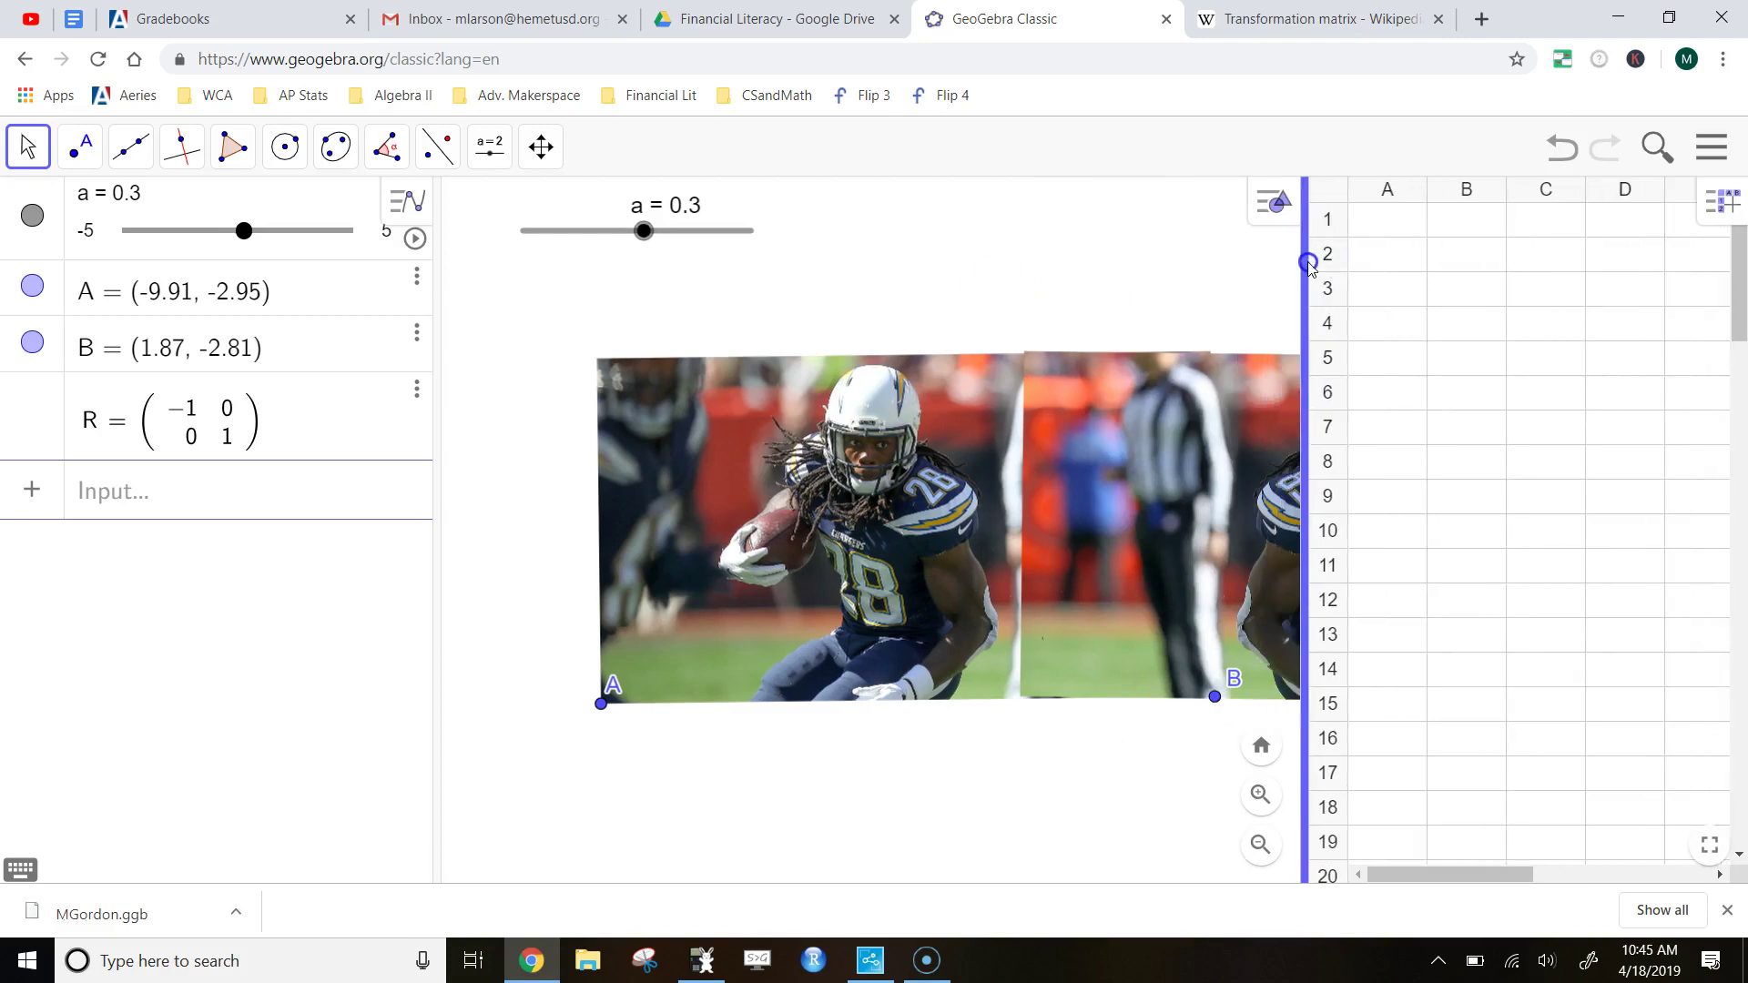
left_click(1383, 229)
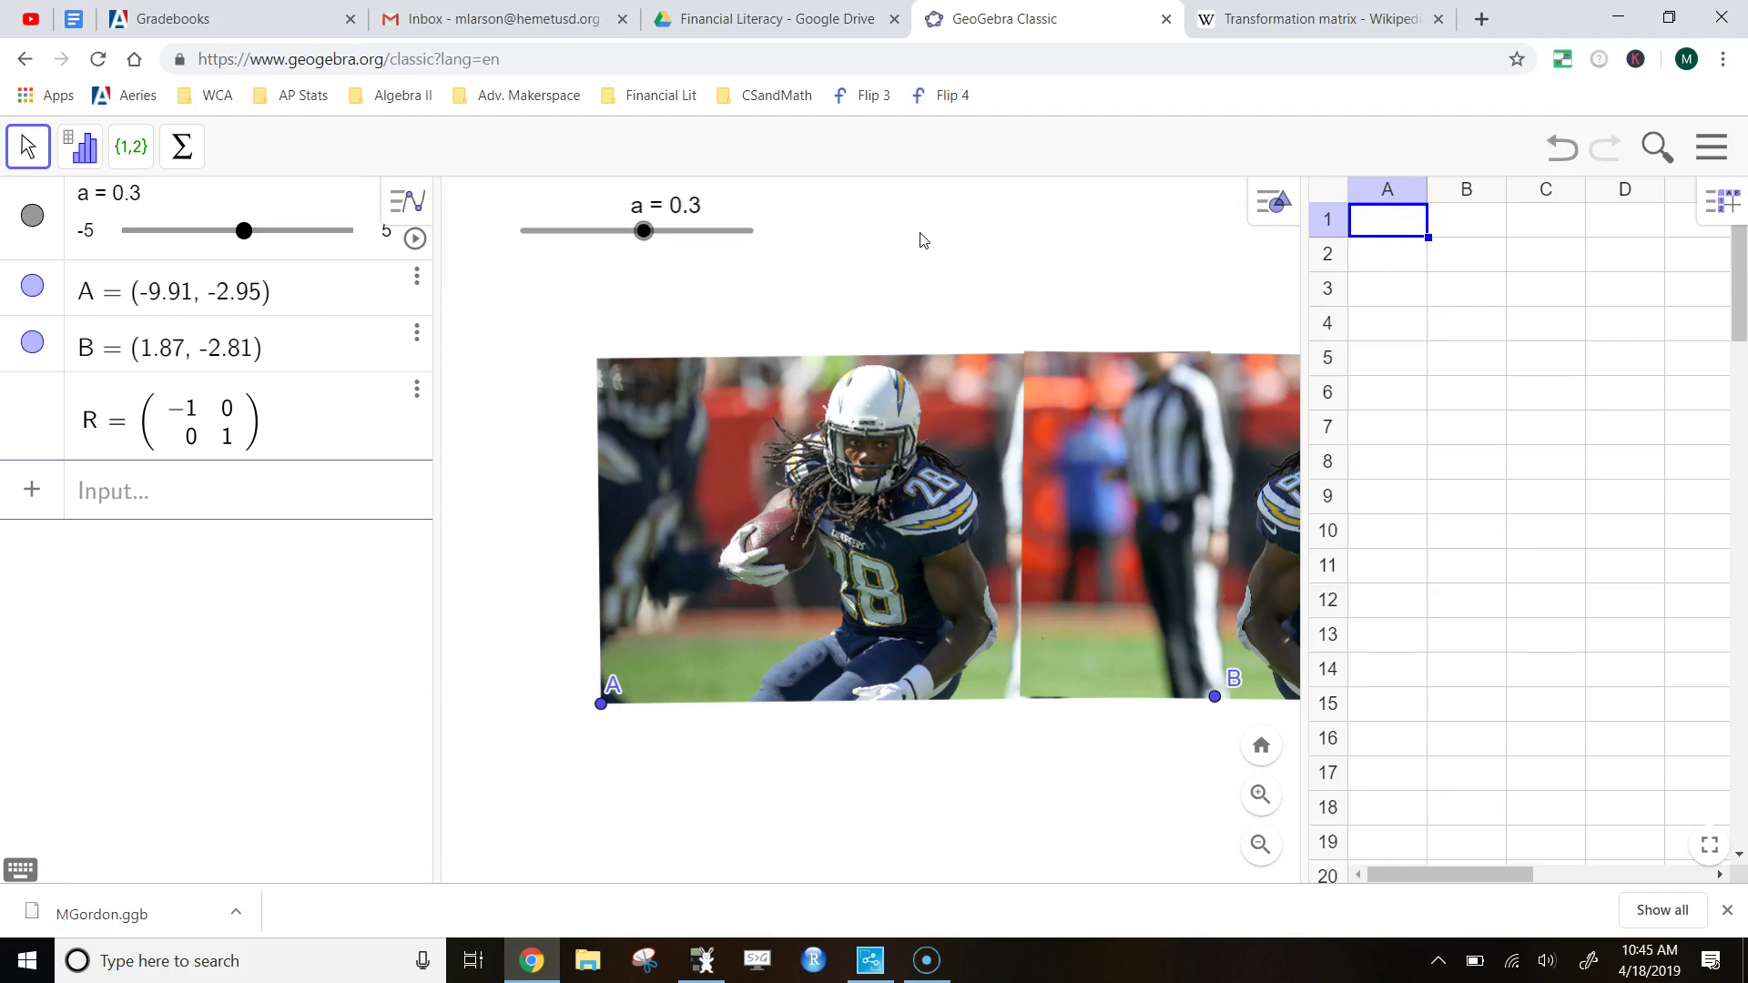
Place a new slider in the empty graphics area above the image, beside slider a
left_click(828, 276)
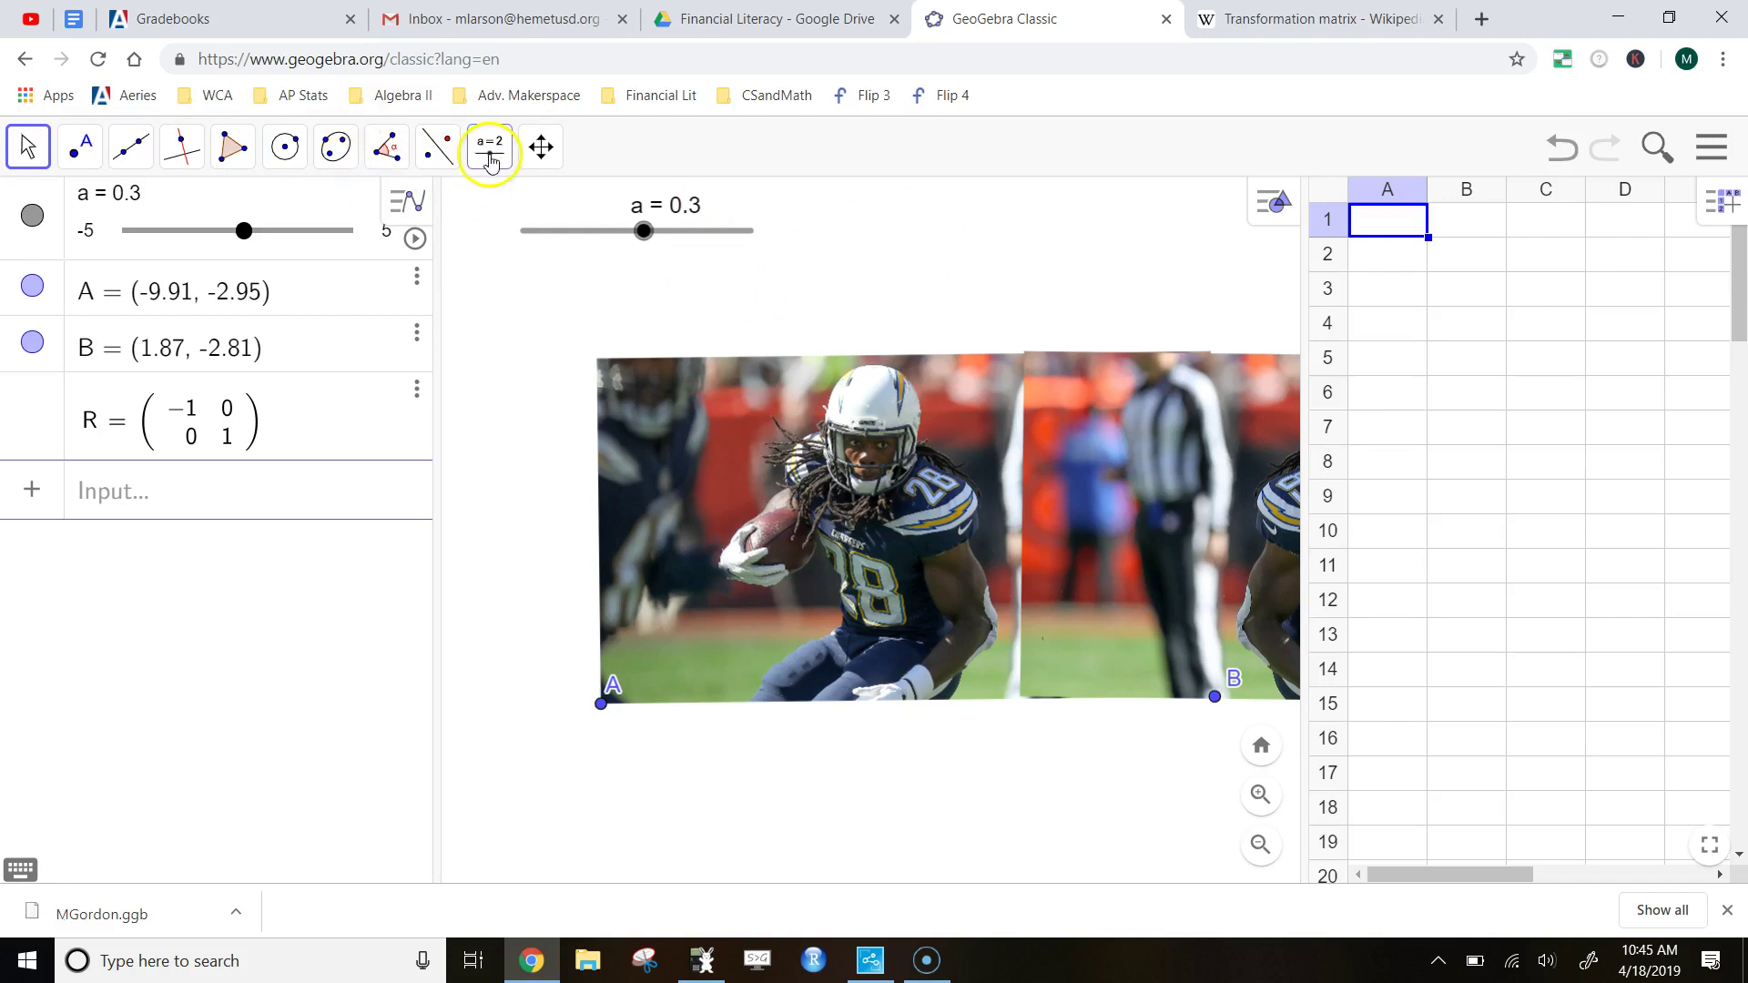
left_click(490, 148)
left_click(542, 148)
left_click(488, 145)
left_click(491, 148)
left_click(517, 213)
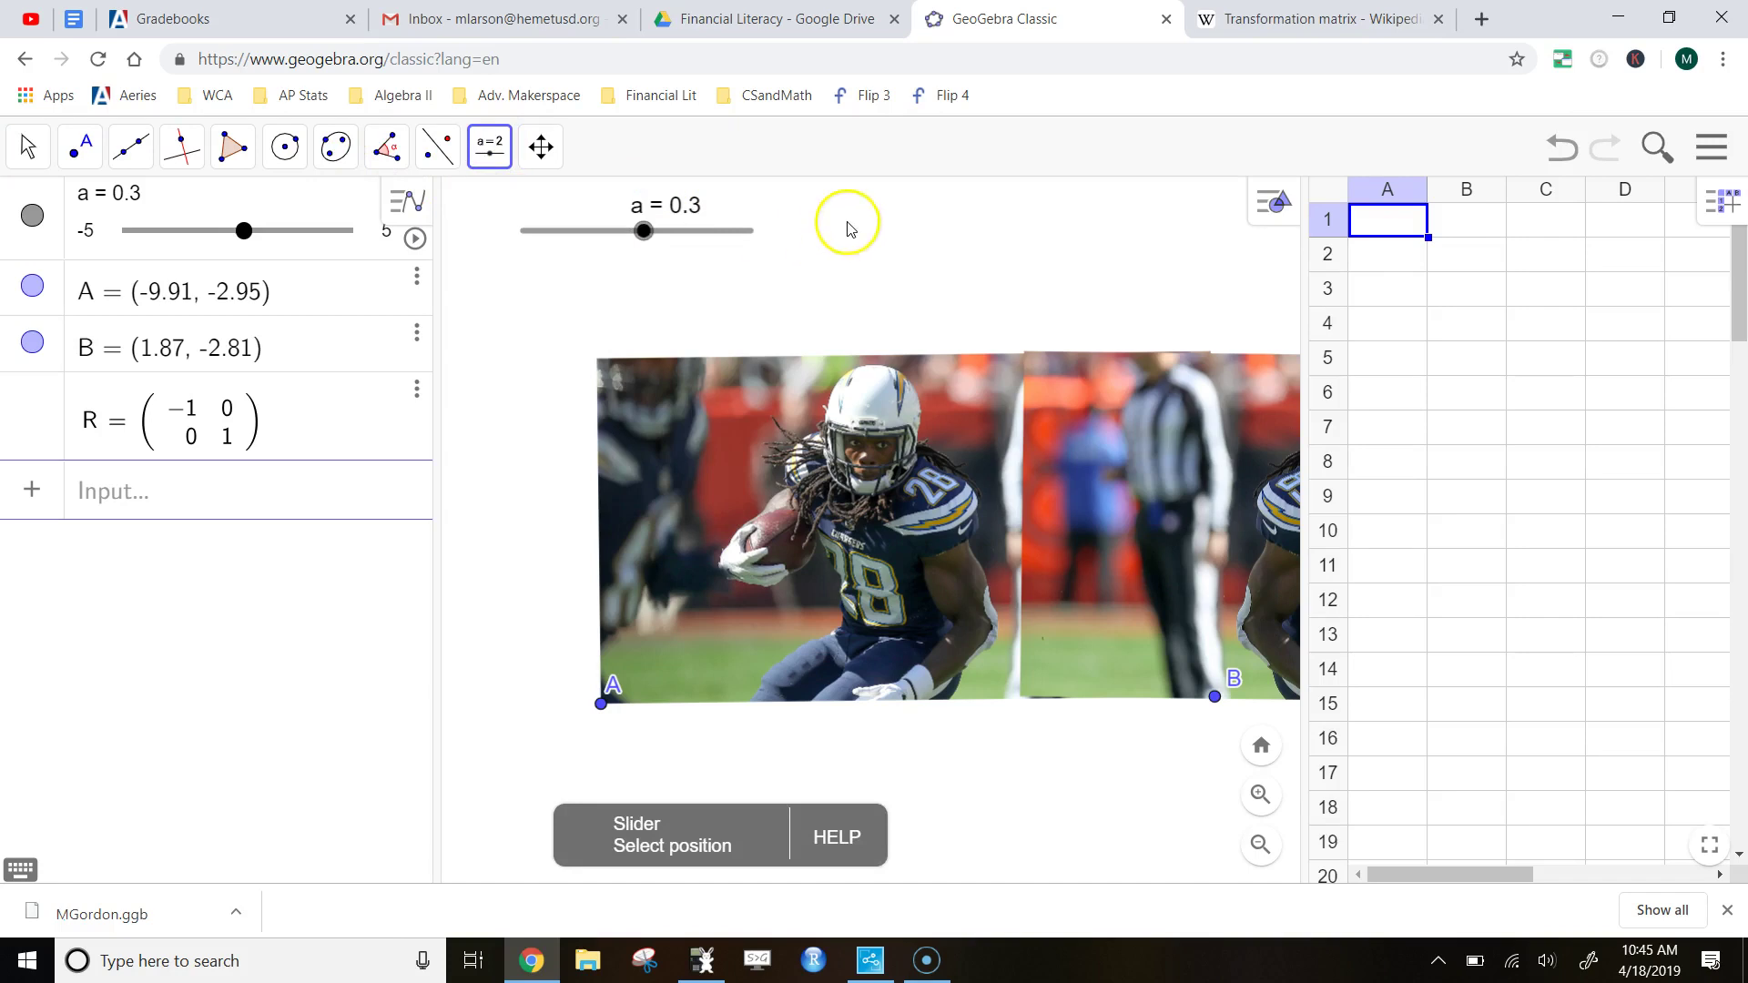
left_click(904, 239)
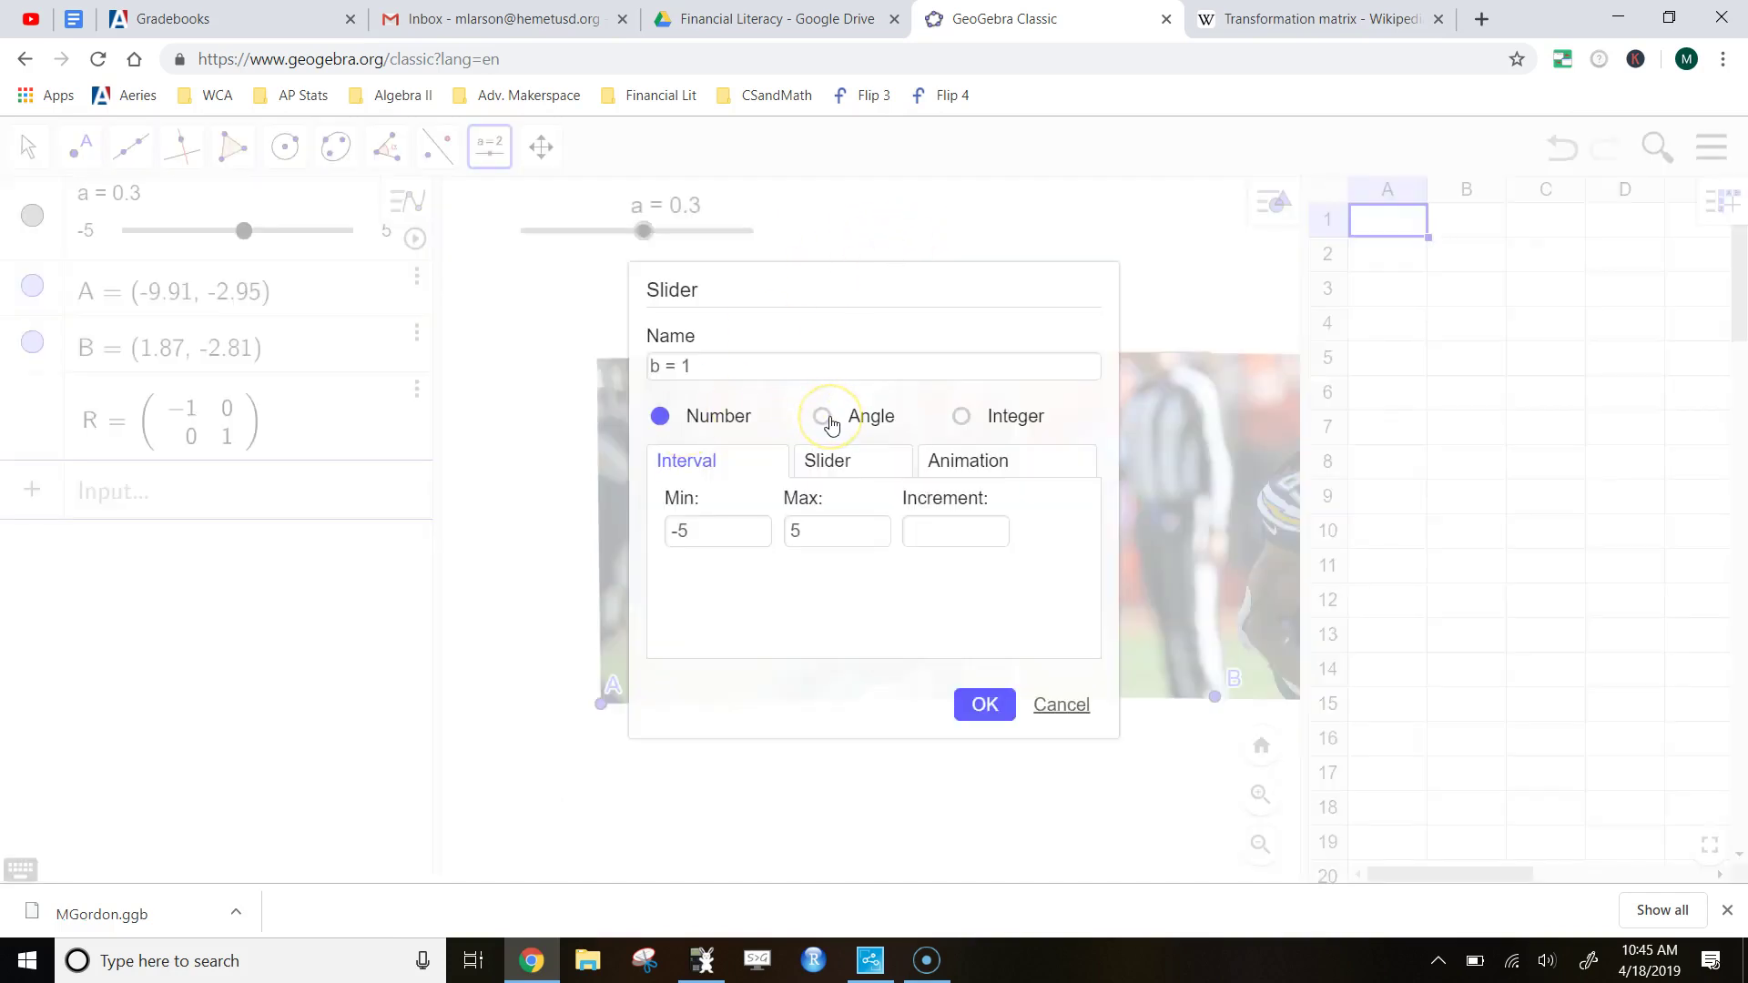
Define the new slider as an angle named t ranging from 0° to 360° in 1° increments, and set it to 0°
left_click(824, 417)
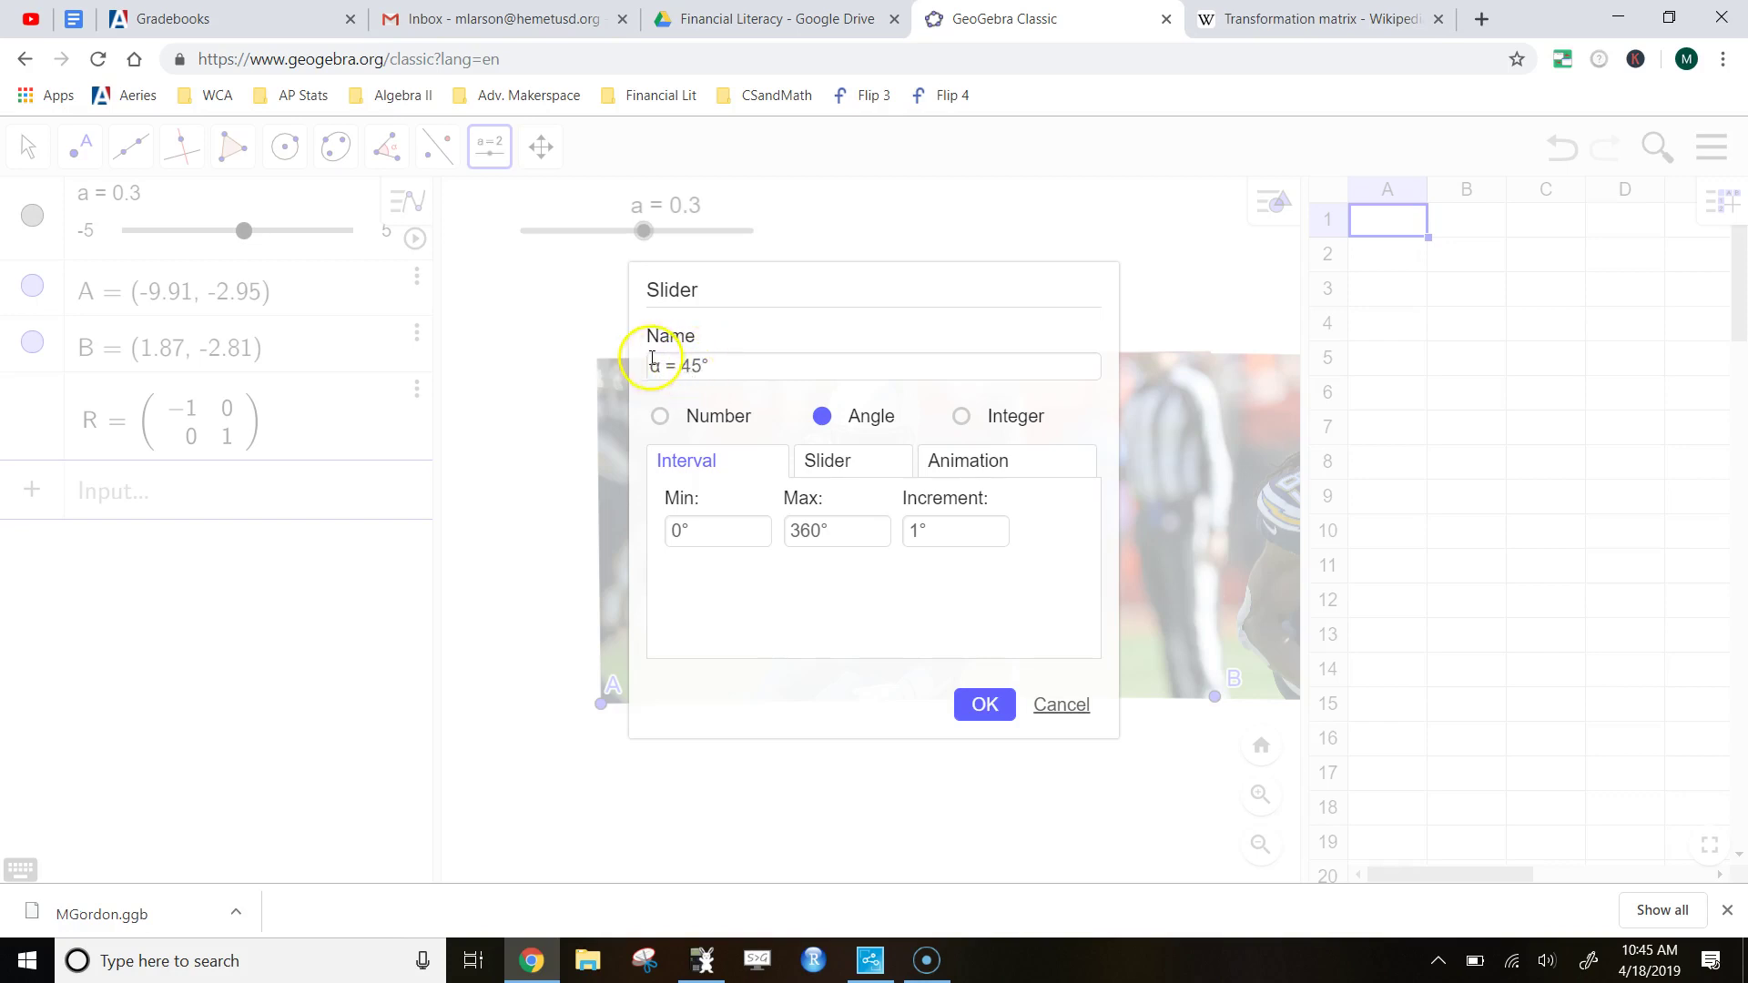
left_click_drag(728, 360, 566, 361)
key("BackSpace")
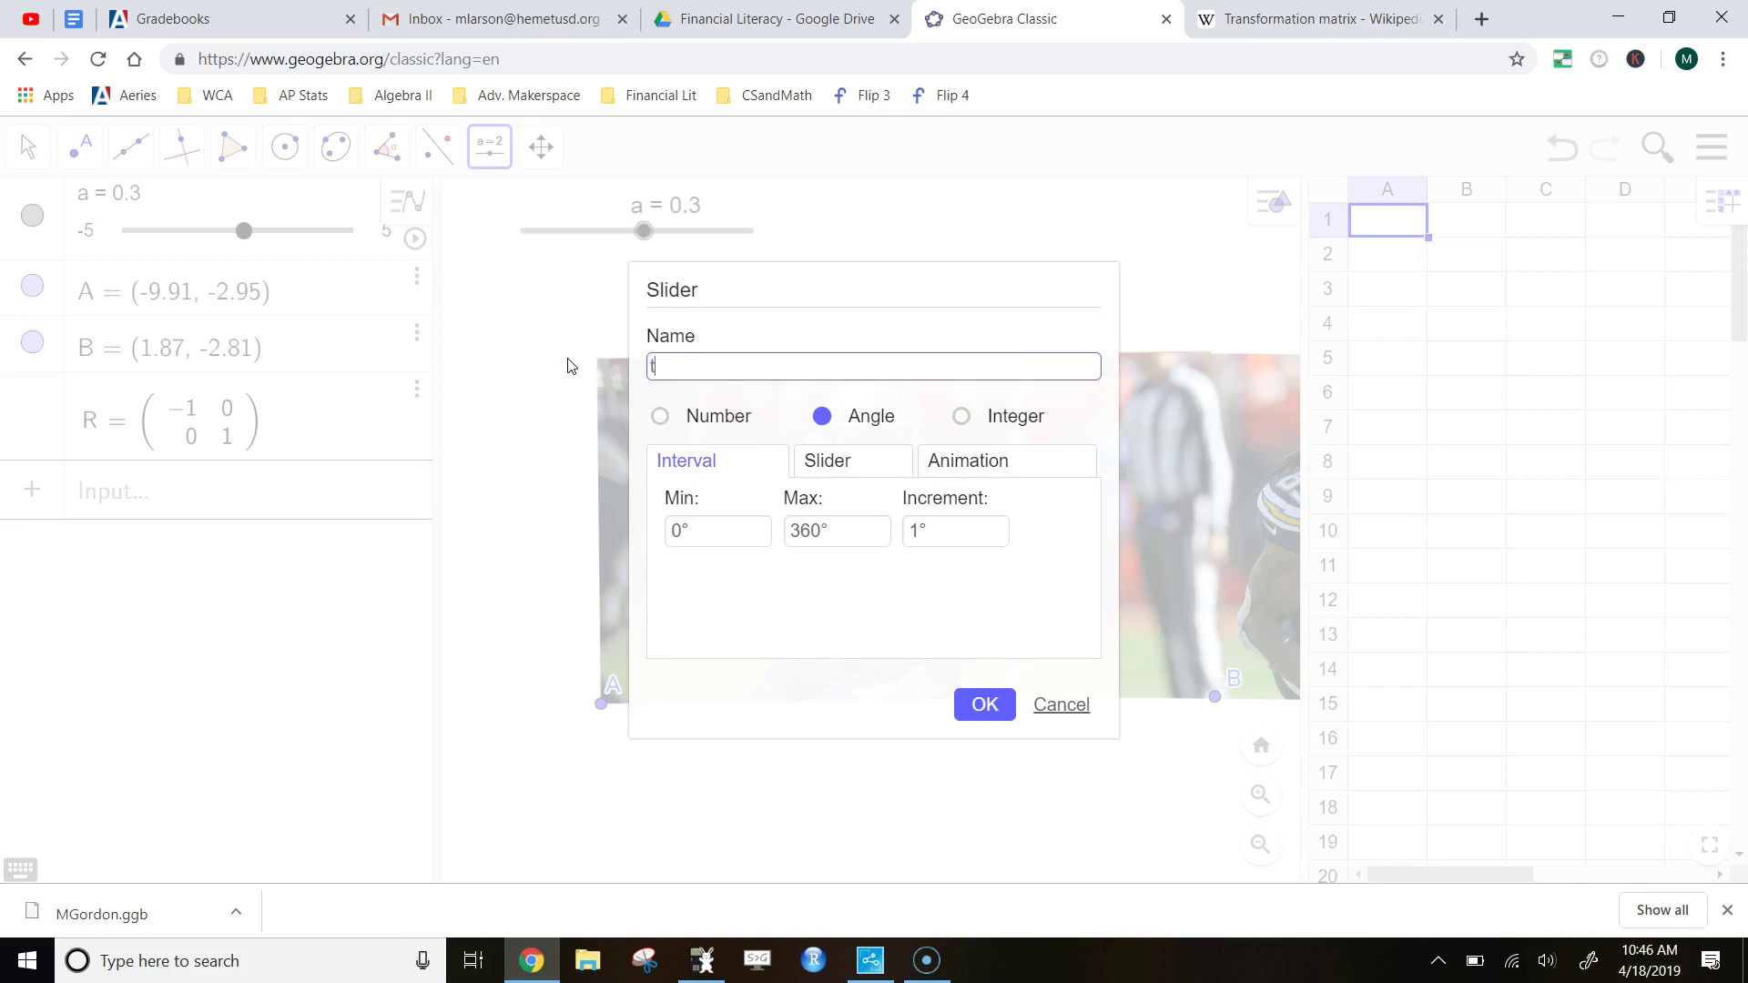
left_click(683, 367)
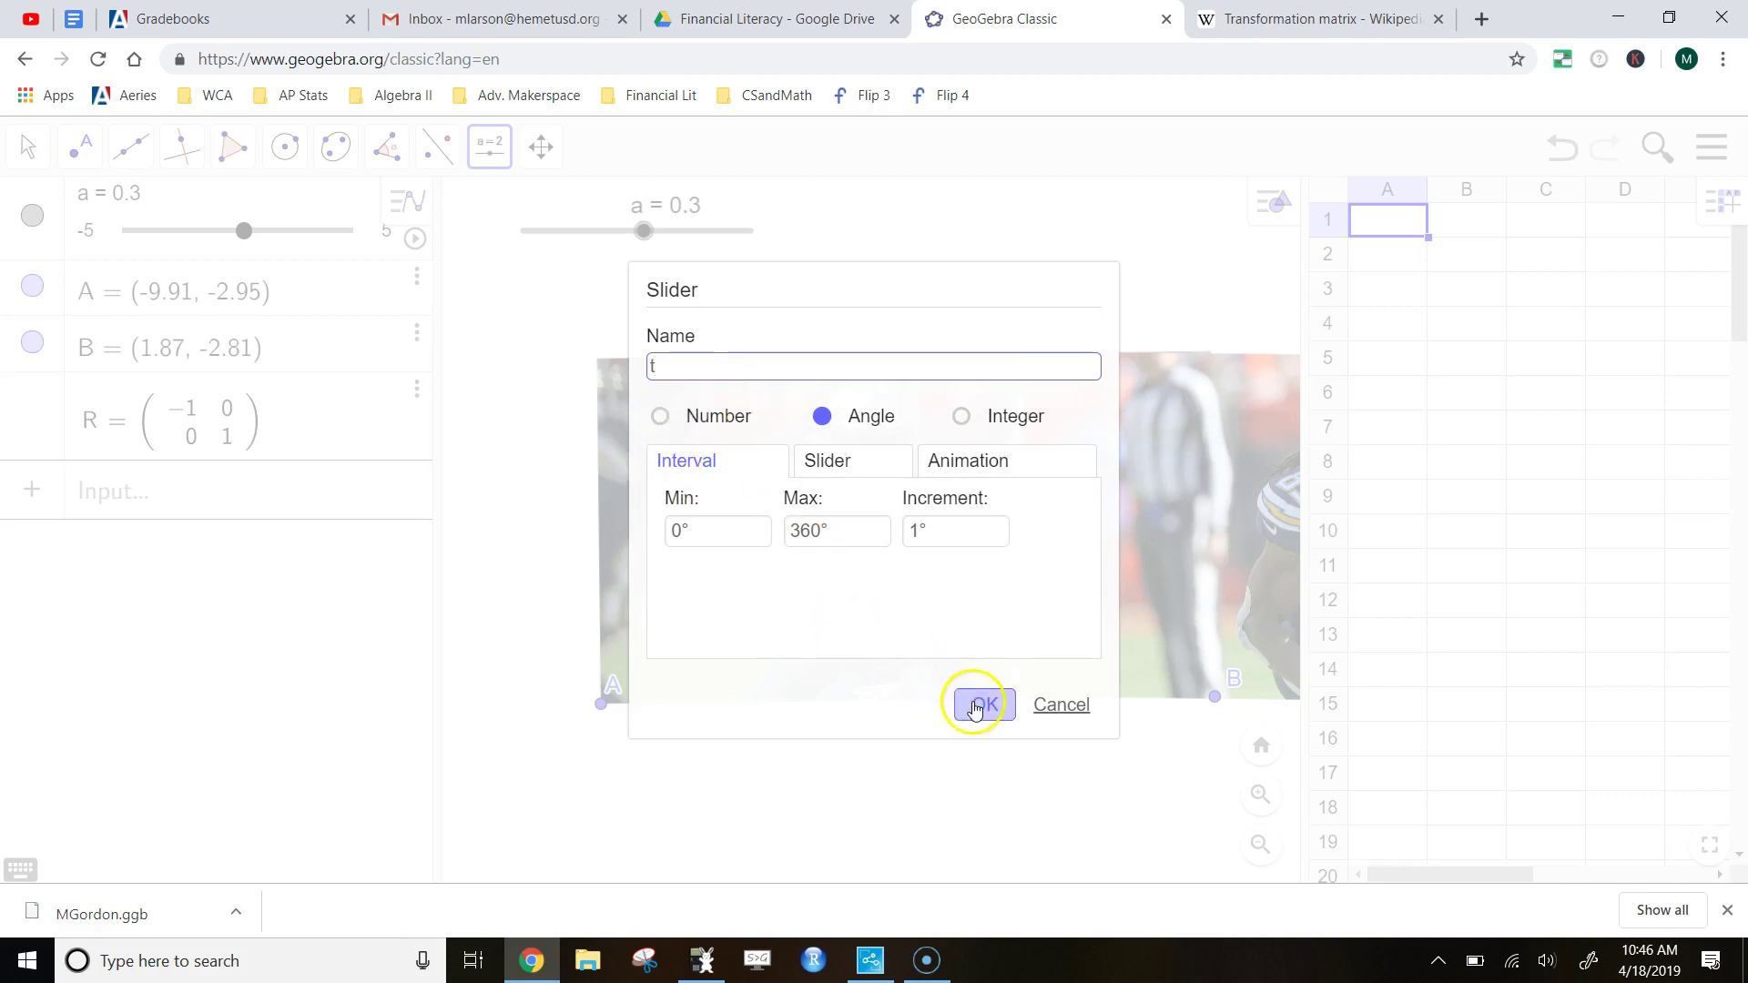
left_click(973, 703)
left_click_drag(942, 225, 890, 221)
Check the Wikipedia rotation matrix and fill the spreadsheet's first row with cos(t) in A1 and sin(t) in B1
left_click(1380, 224)
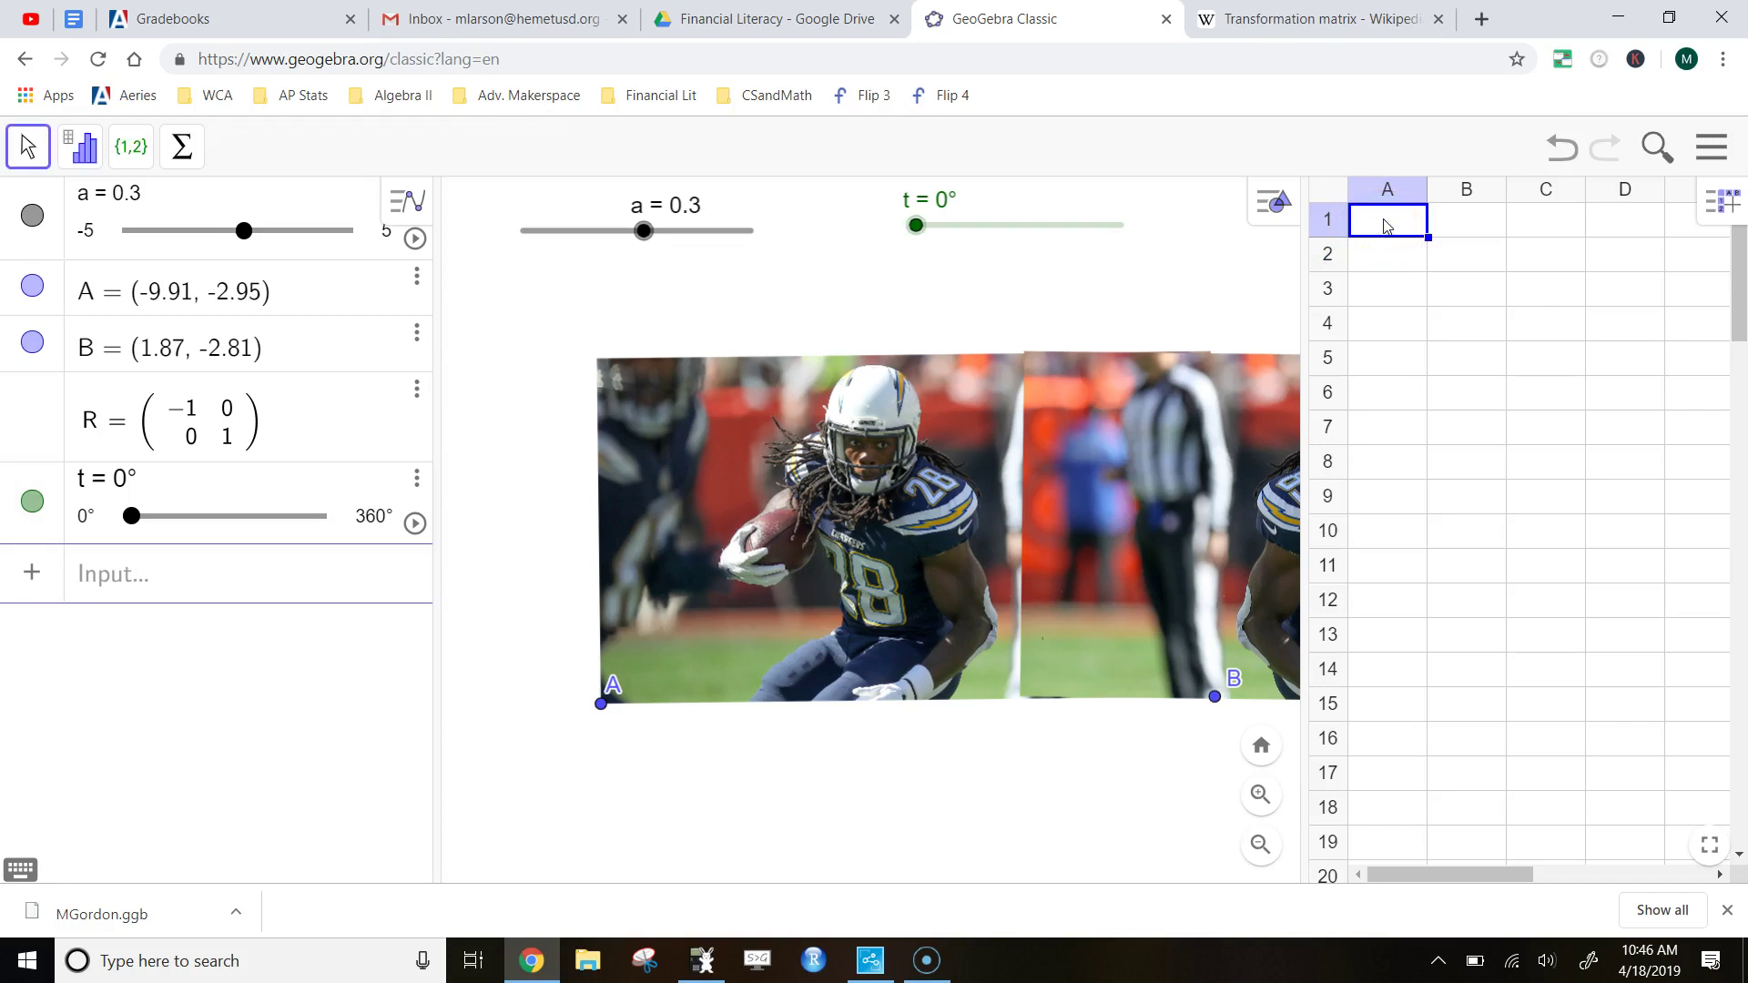
key("ctrl+Tab")
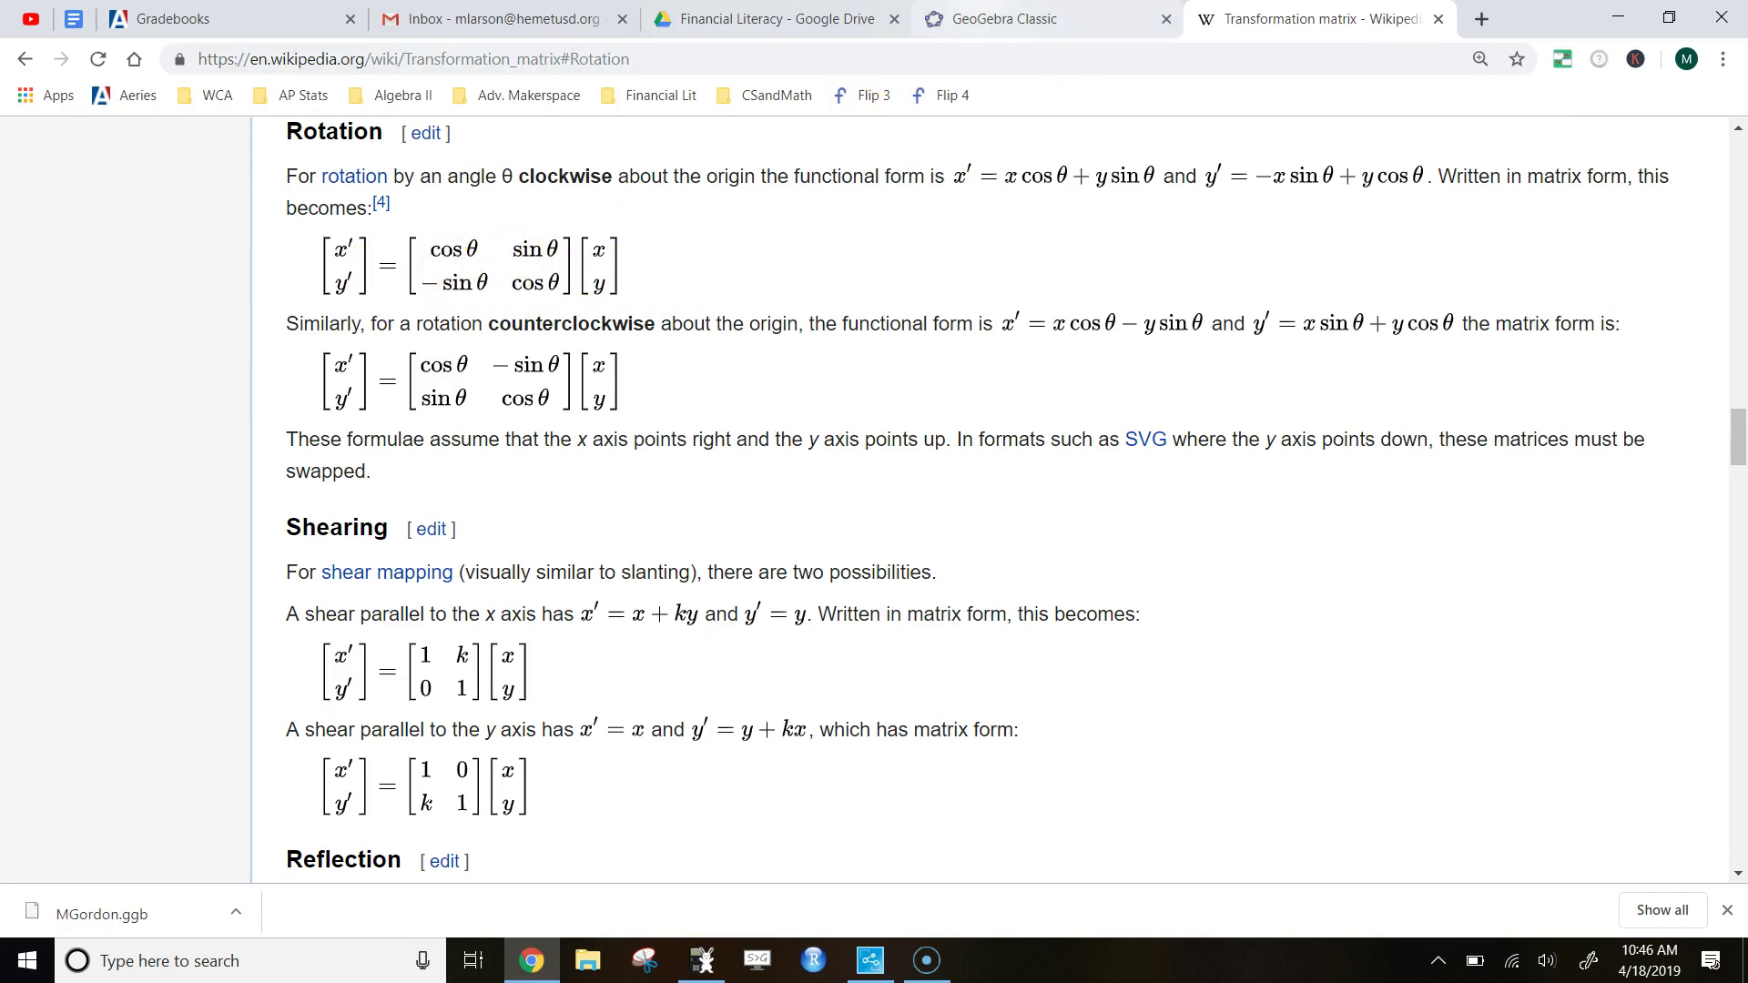
left_click(924, 18)
type("co")
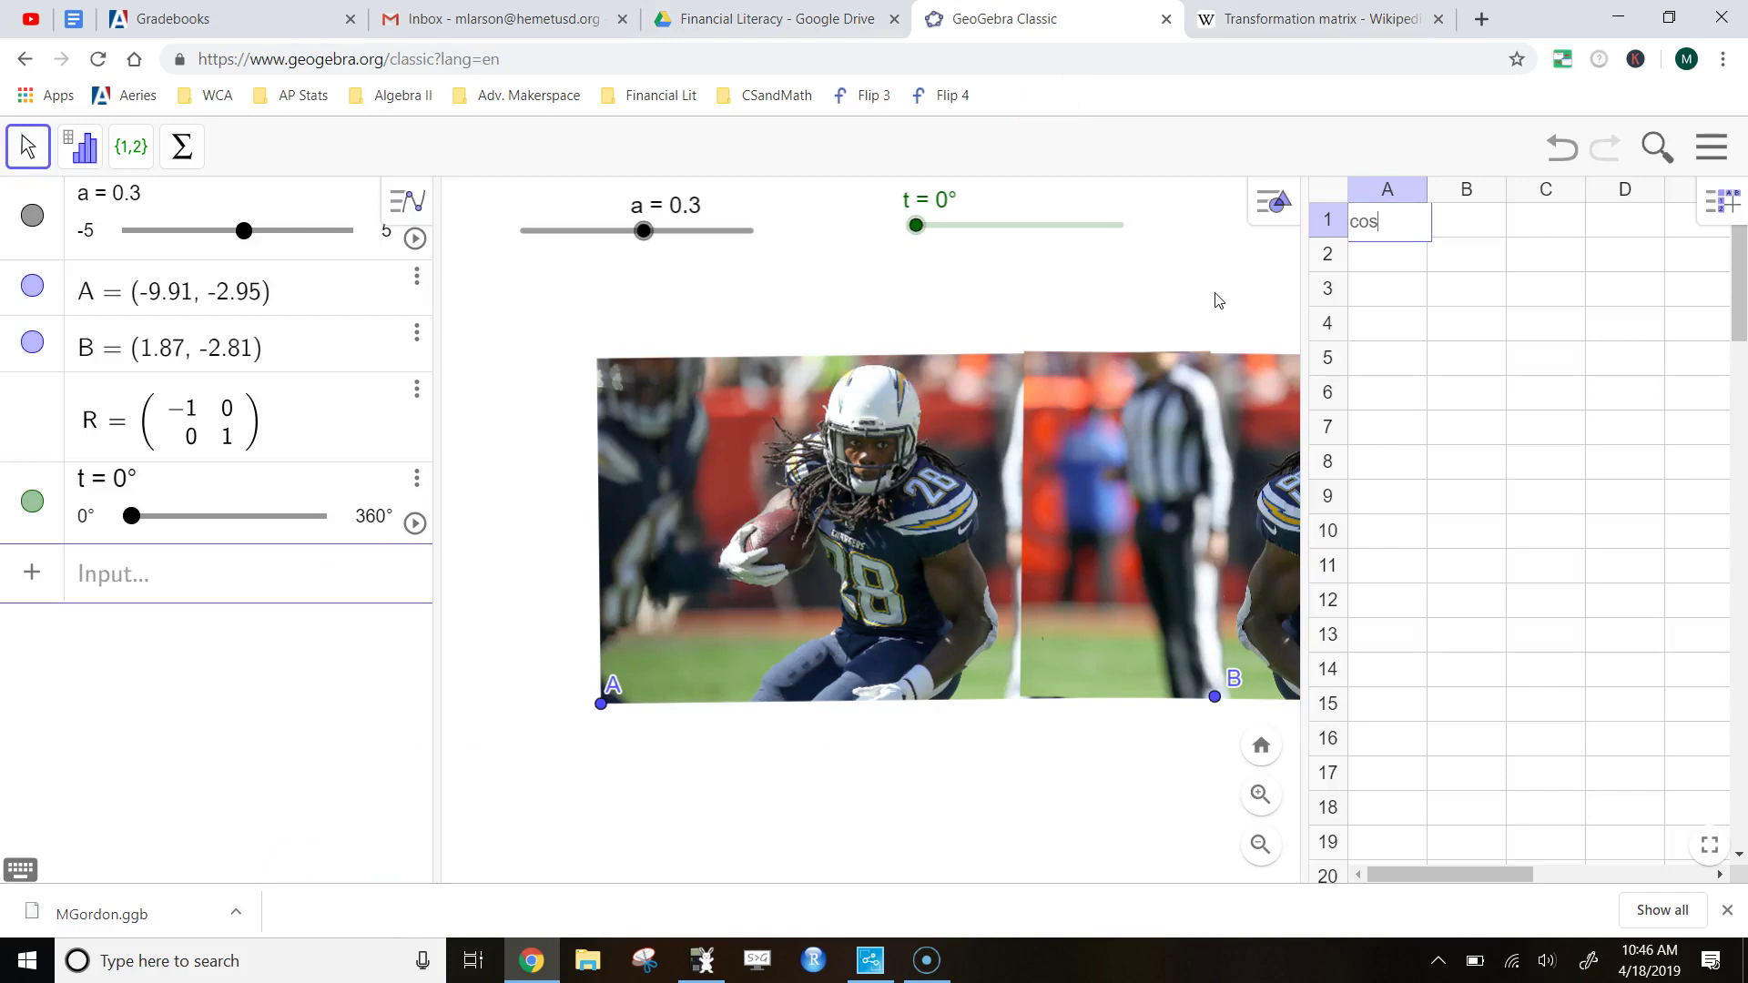
type("s(t")
key("Return")
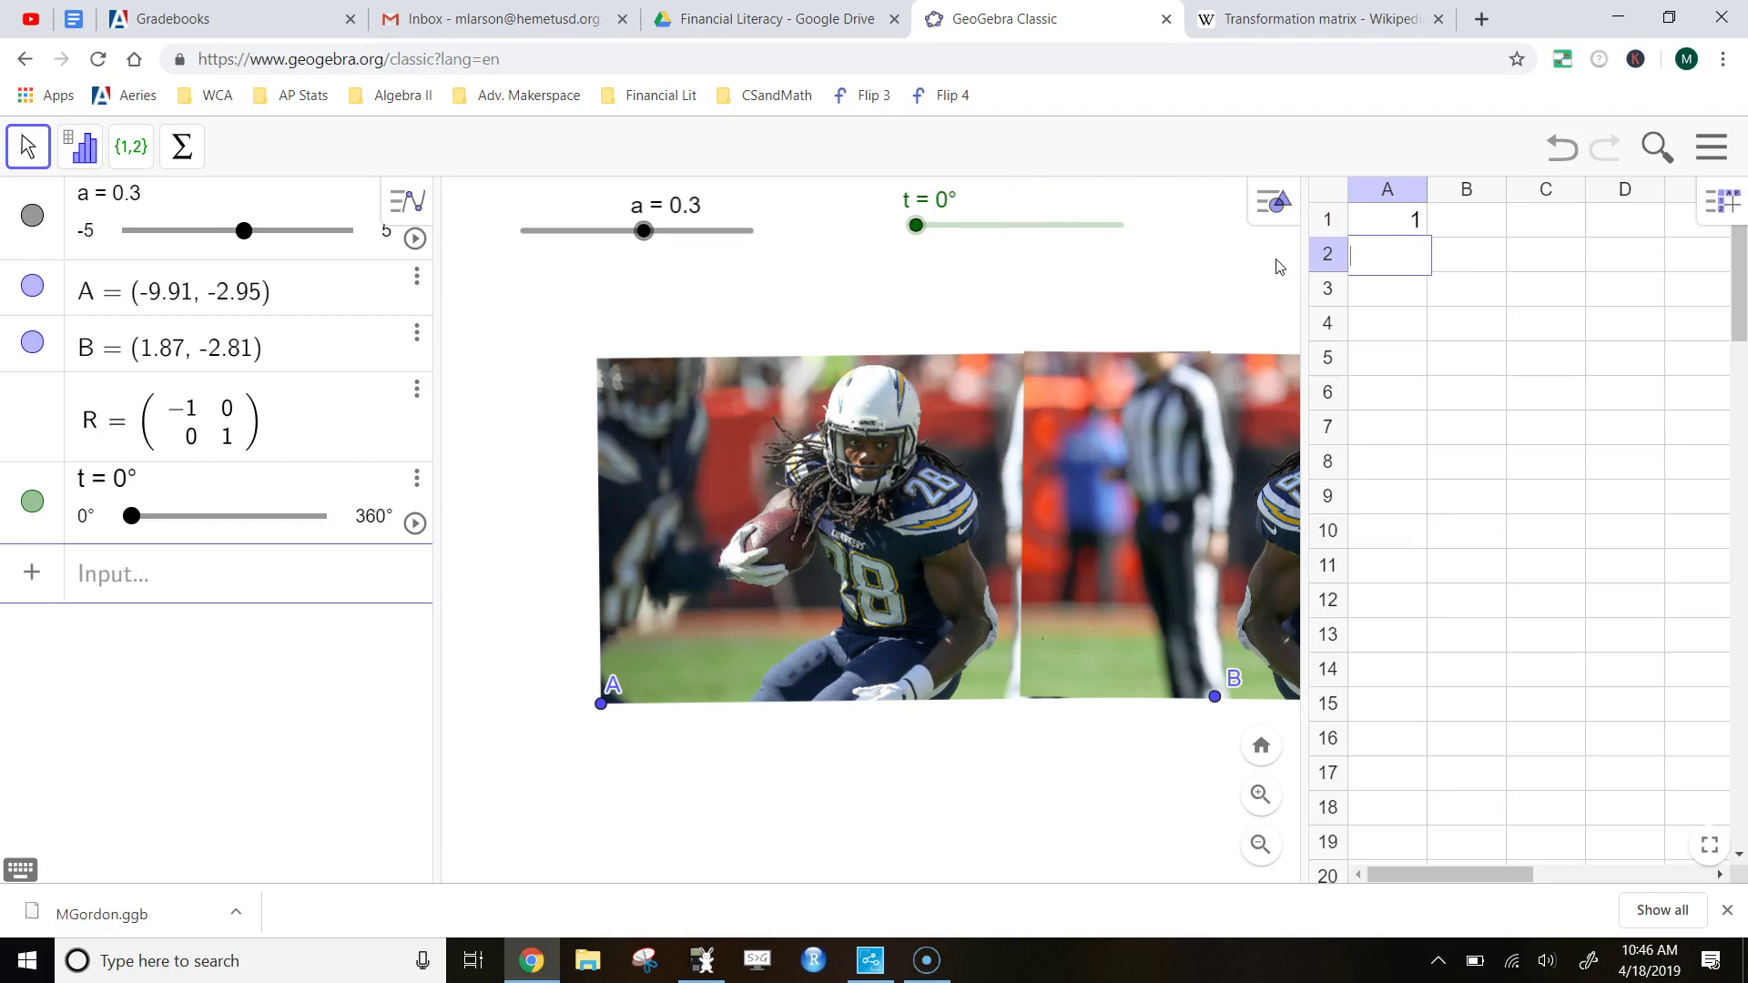
mouse_move(916, 226)
left_mouse_down()
mouse_move(1018, 225)
mouse_move(914, 226)
left_mouse_up()
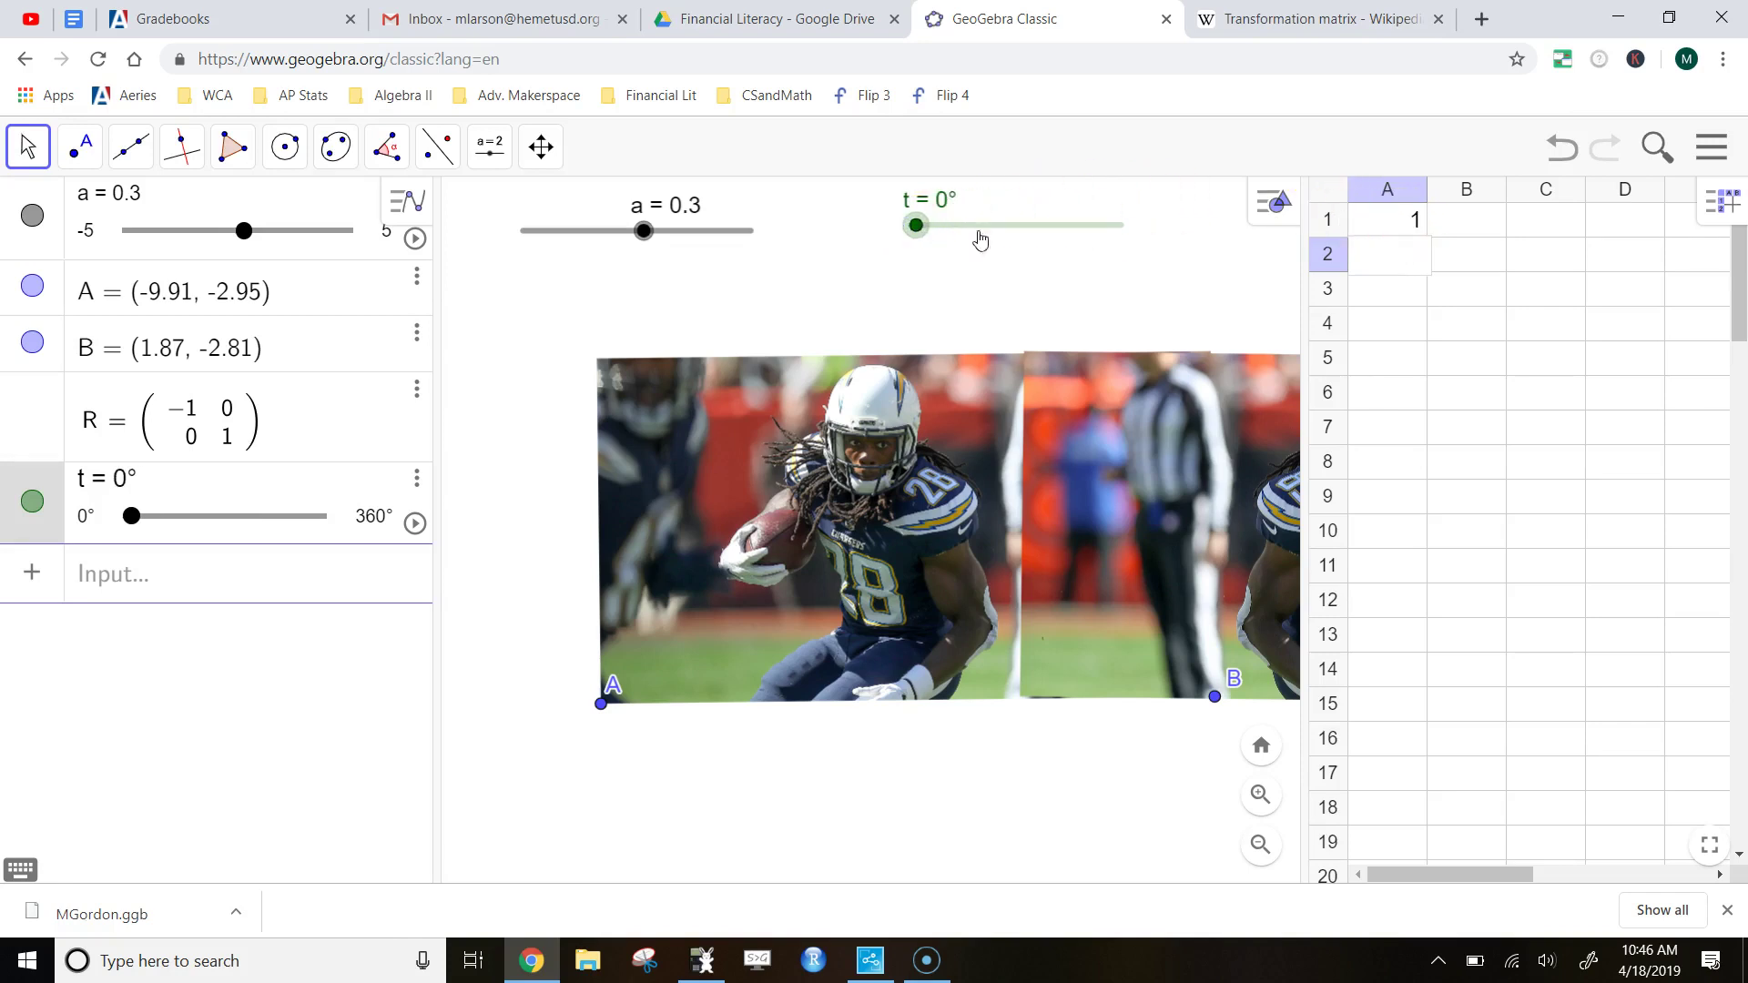
left_click(1475, 222)
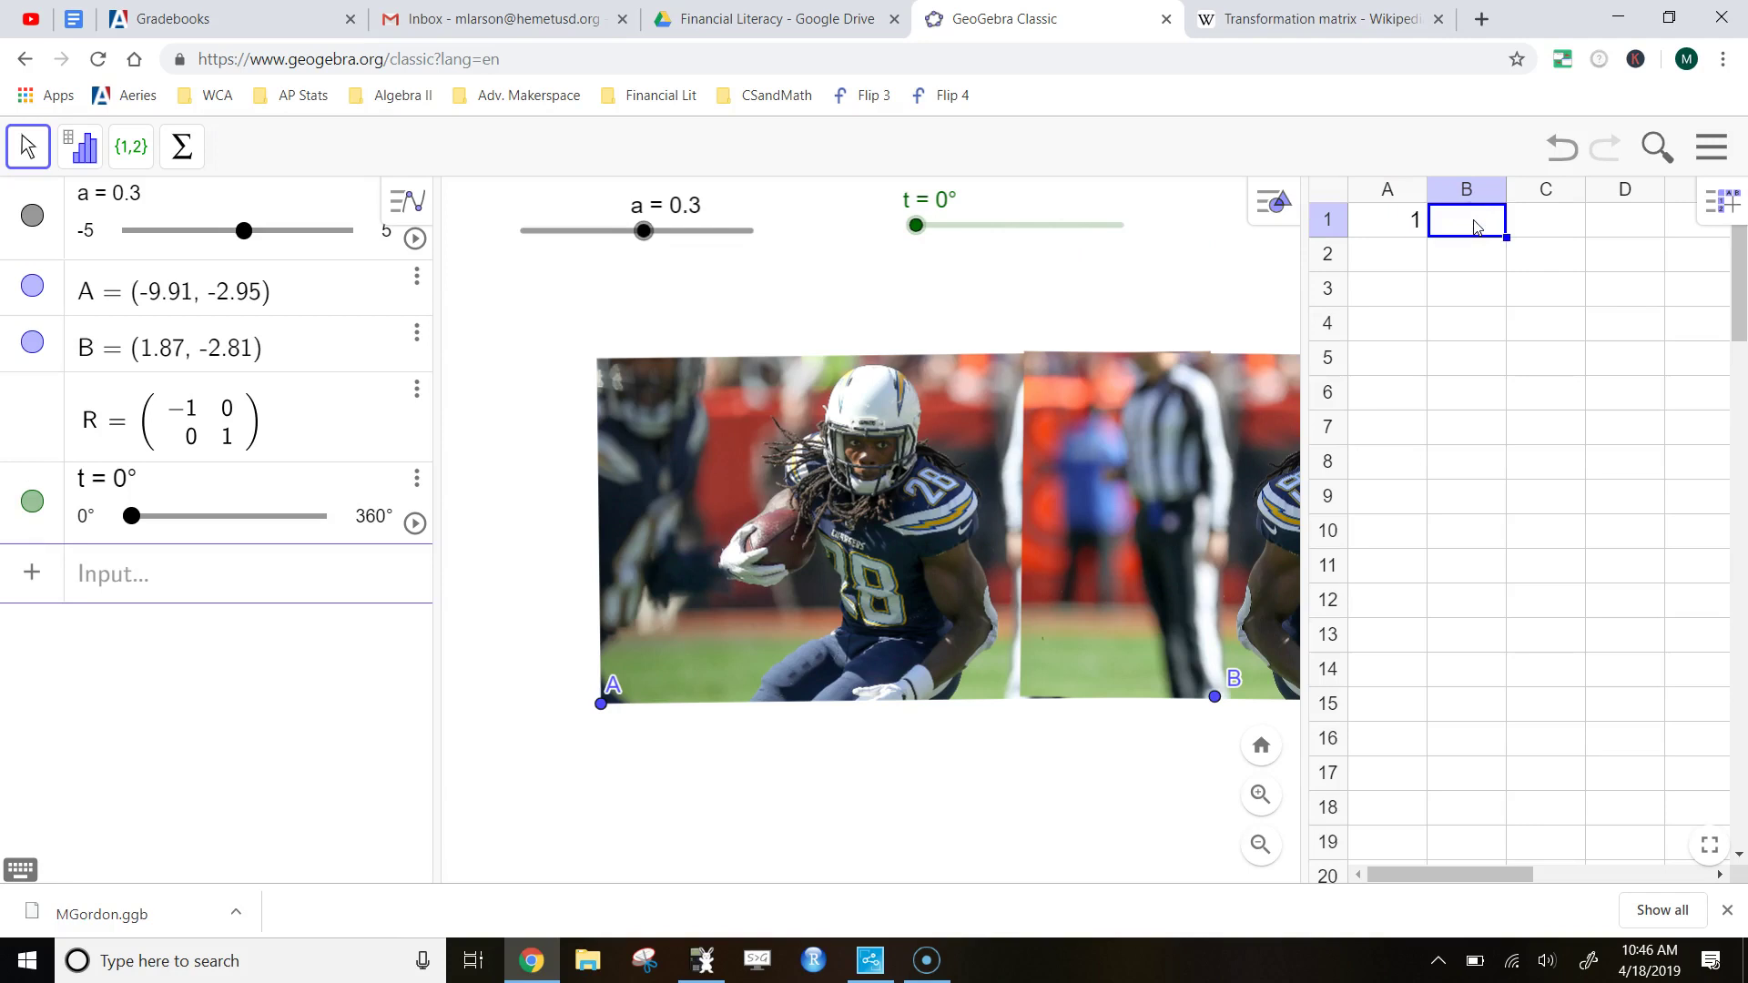
type("sin(t")
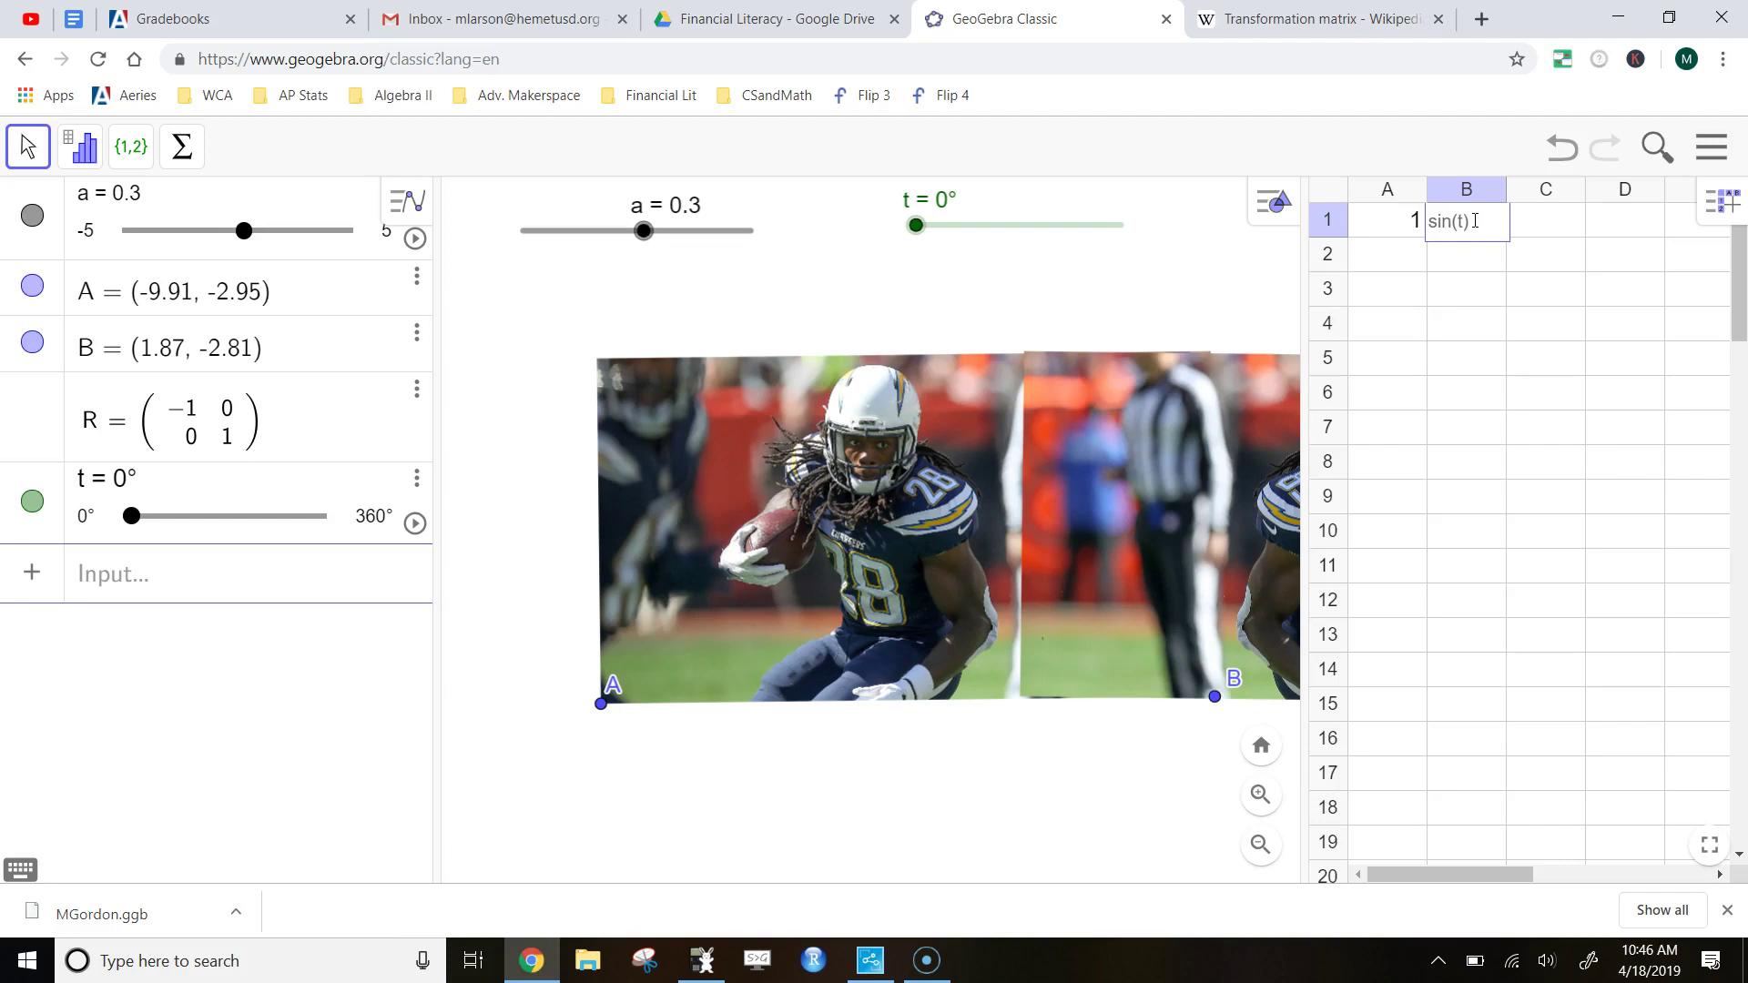
key("Return")
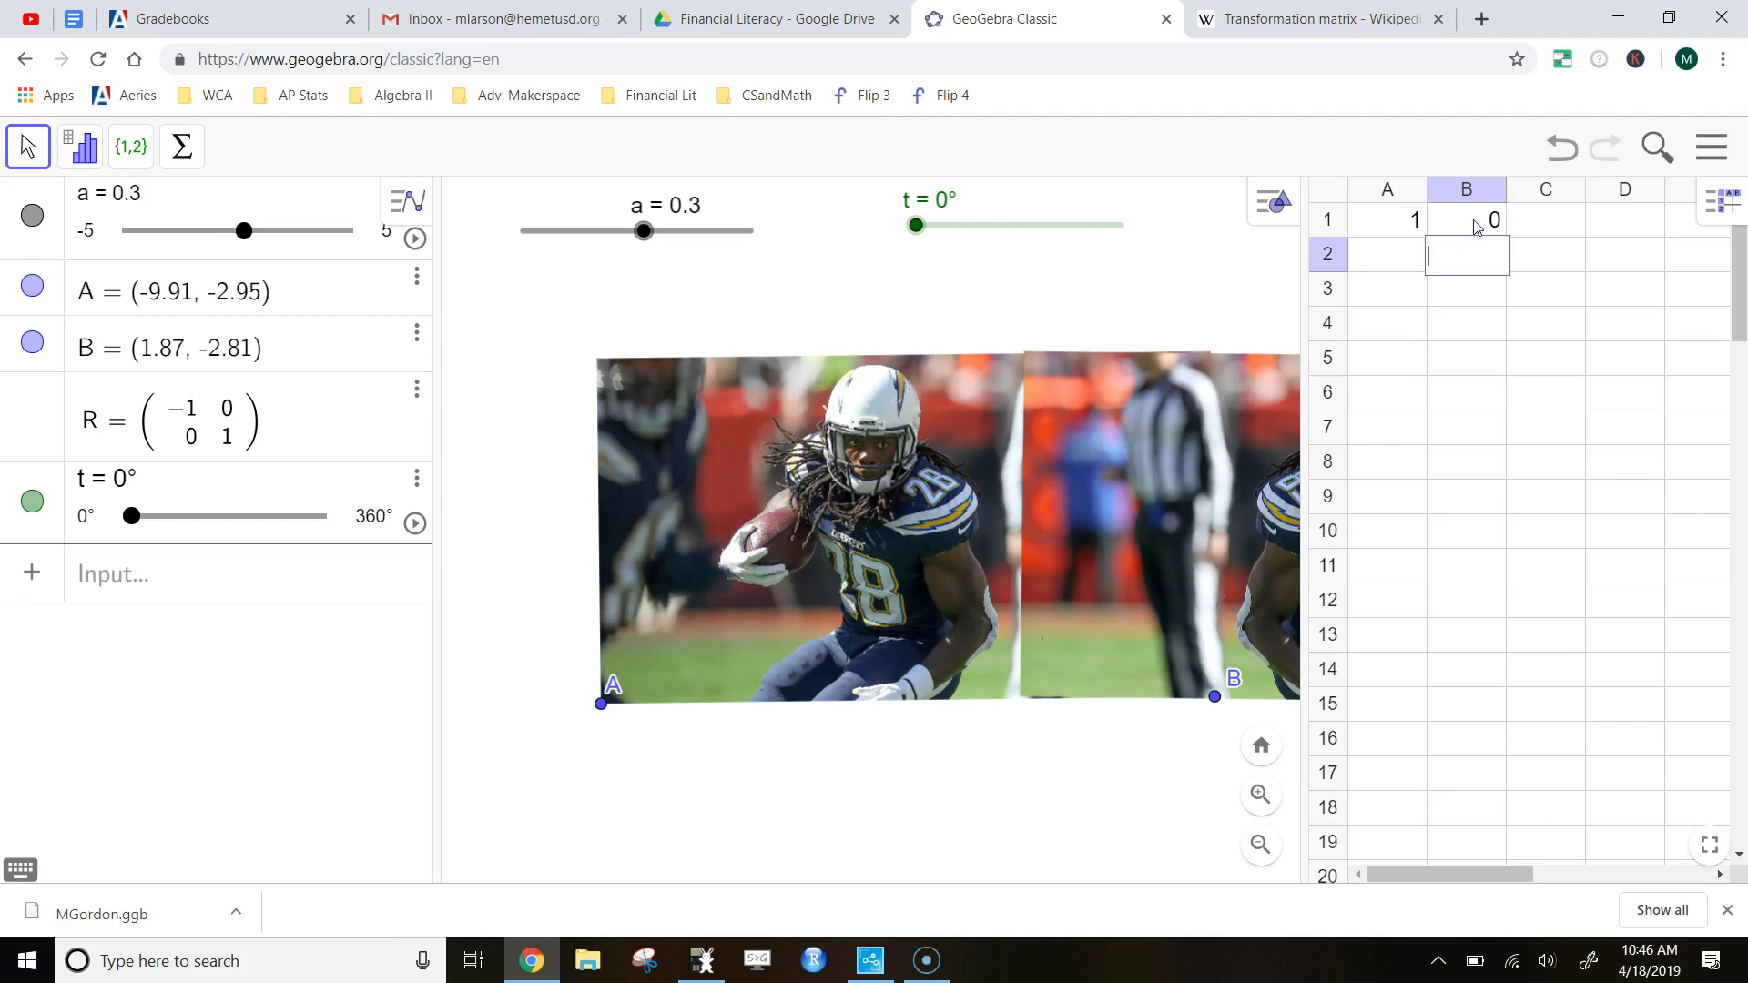
Fill the second row of the rotation matrix with -sin(t) in cell A2 and cos(t) in cell B2
left_click(1400, 257)
type("-sin(t")
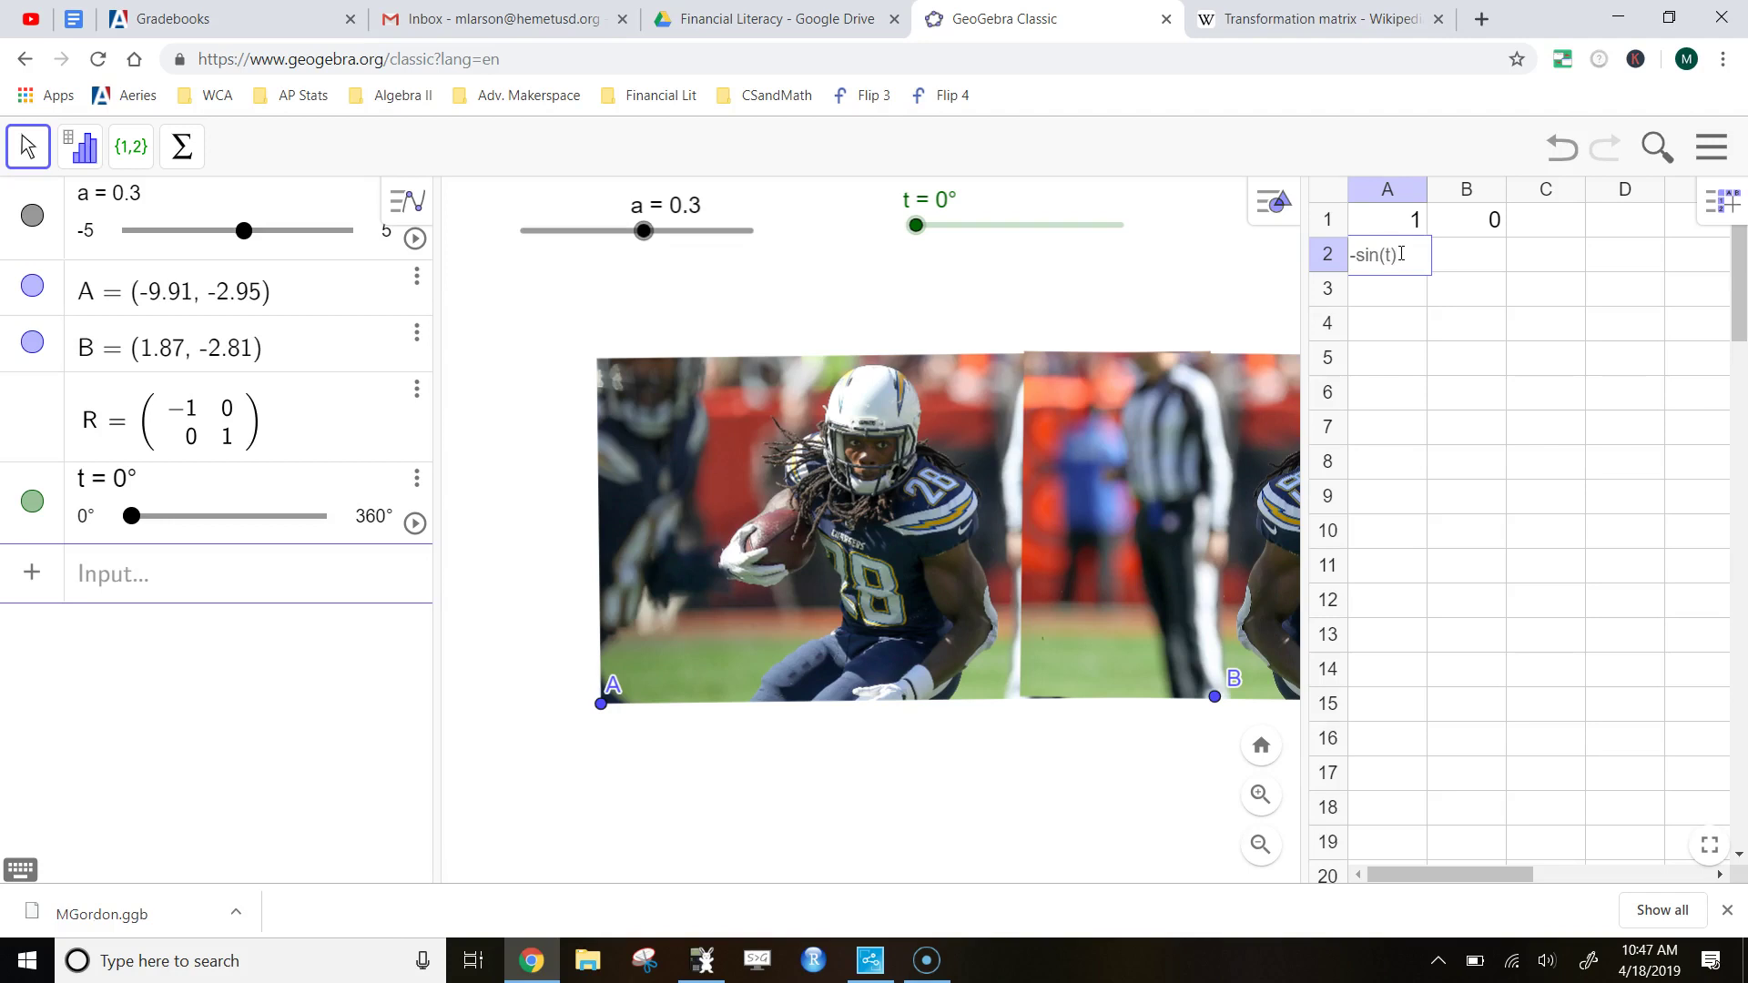
key("Return")
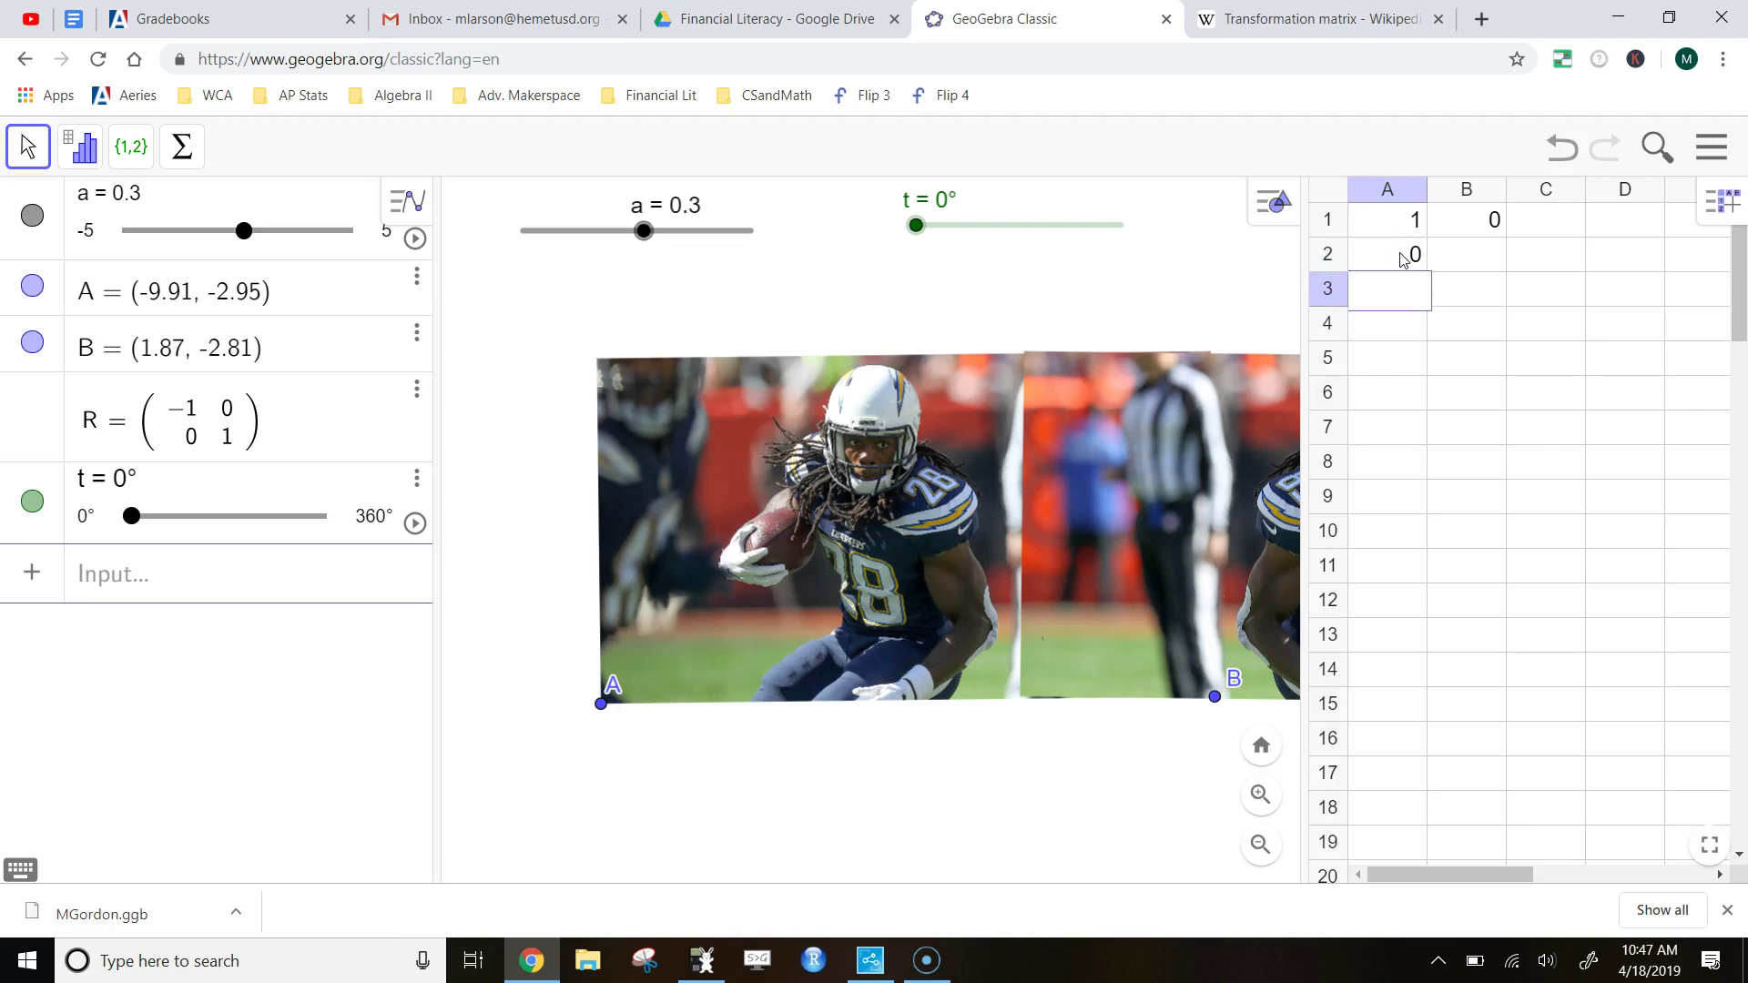
left_click(1477, 258)
type("cos(t")
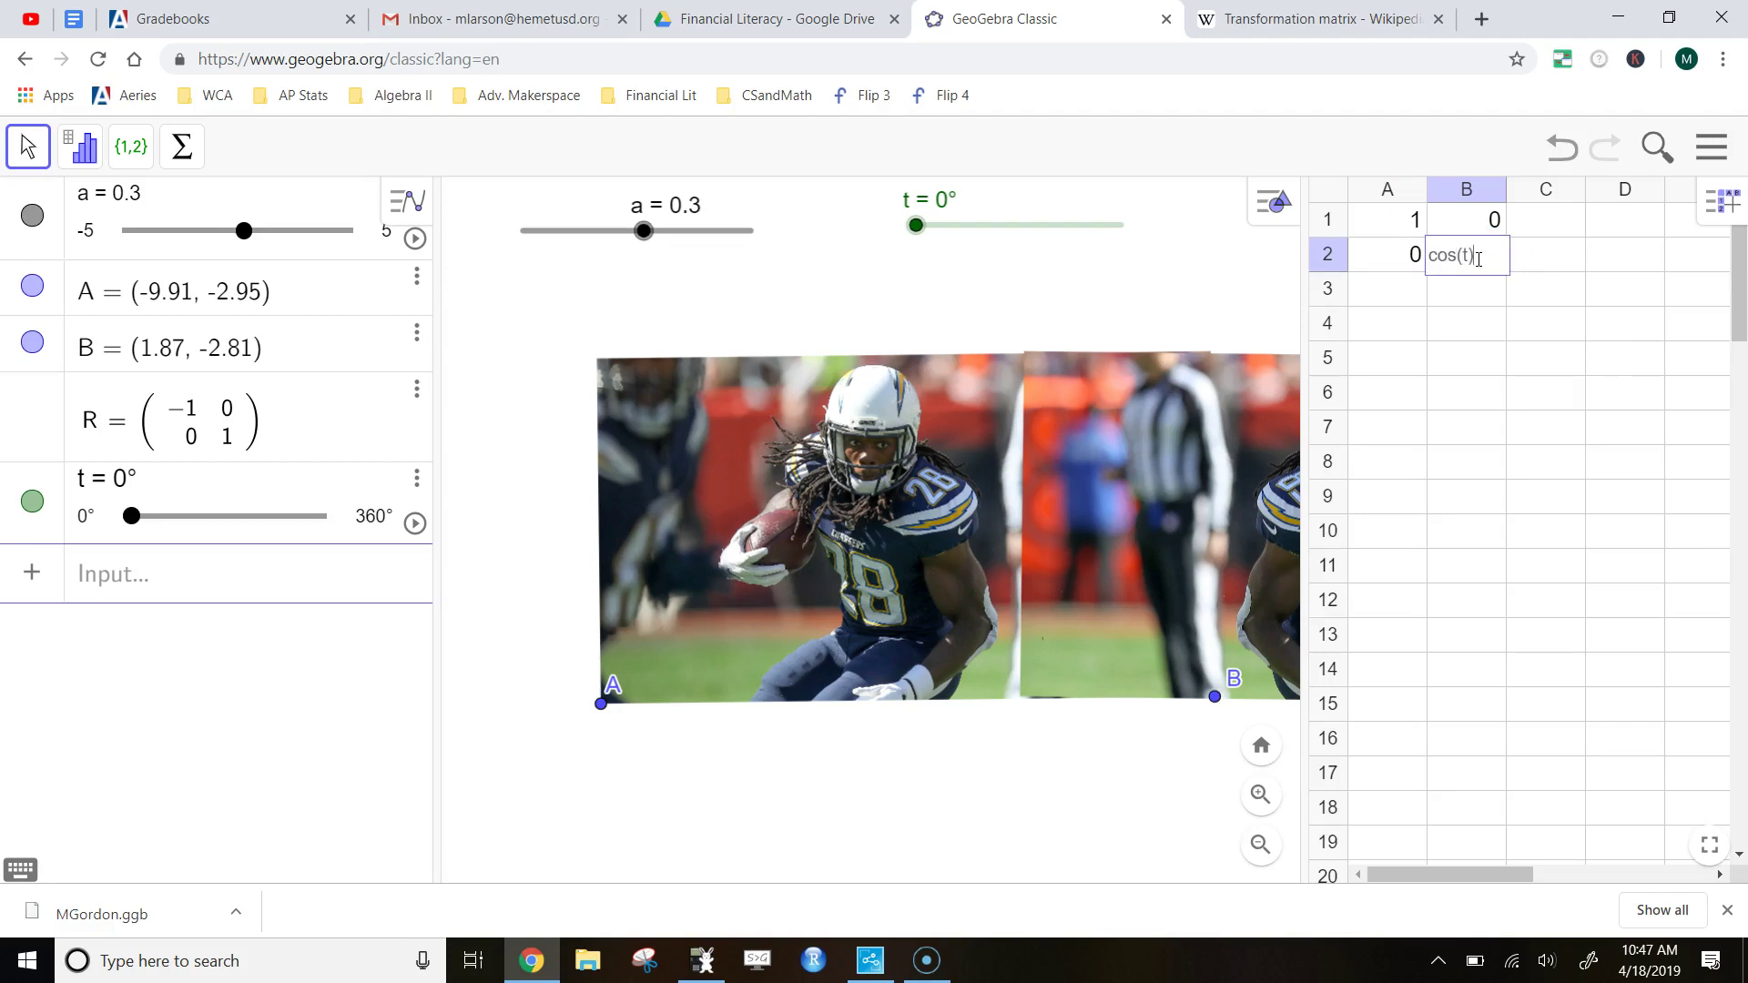
key("Return")
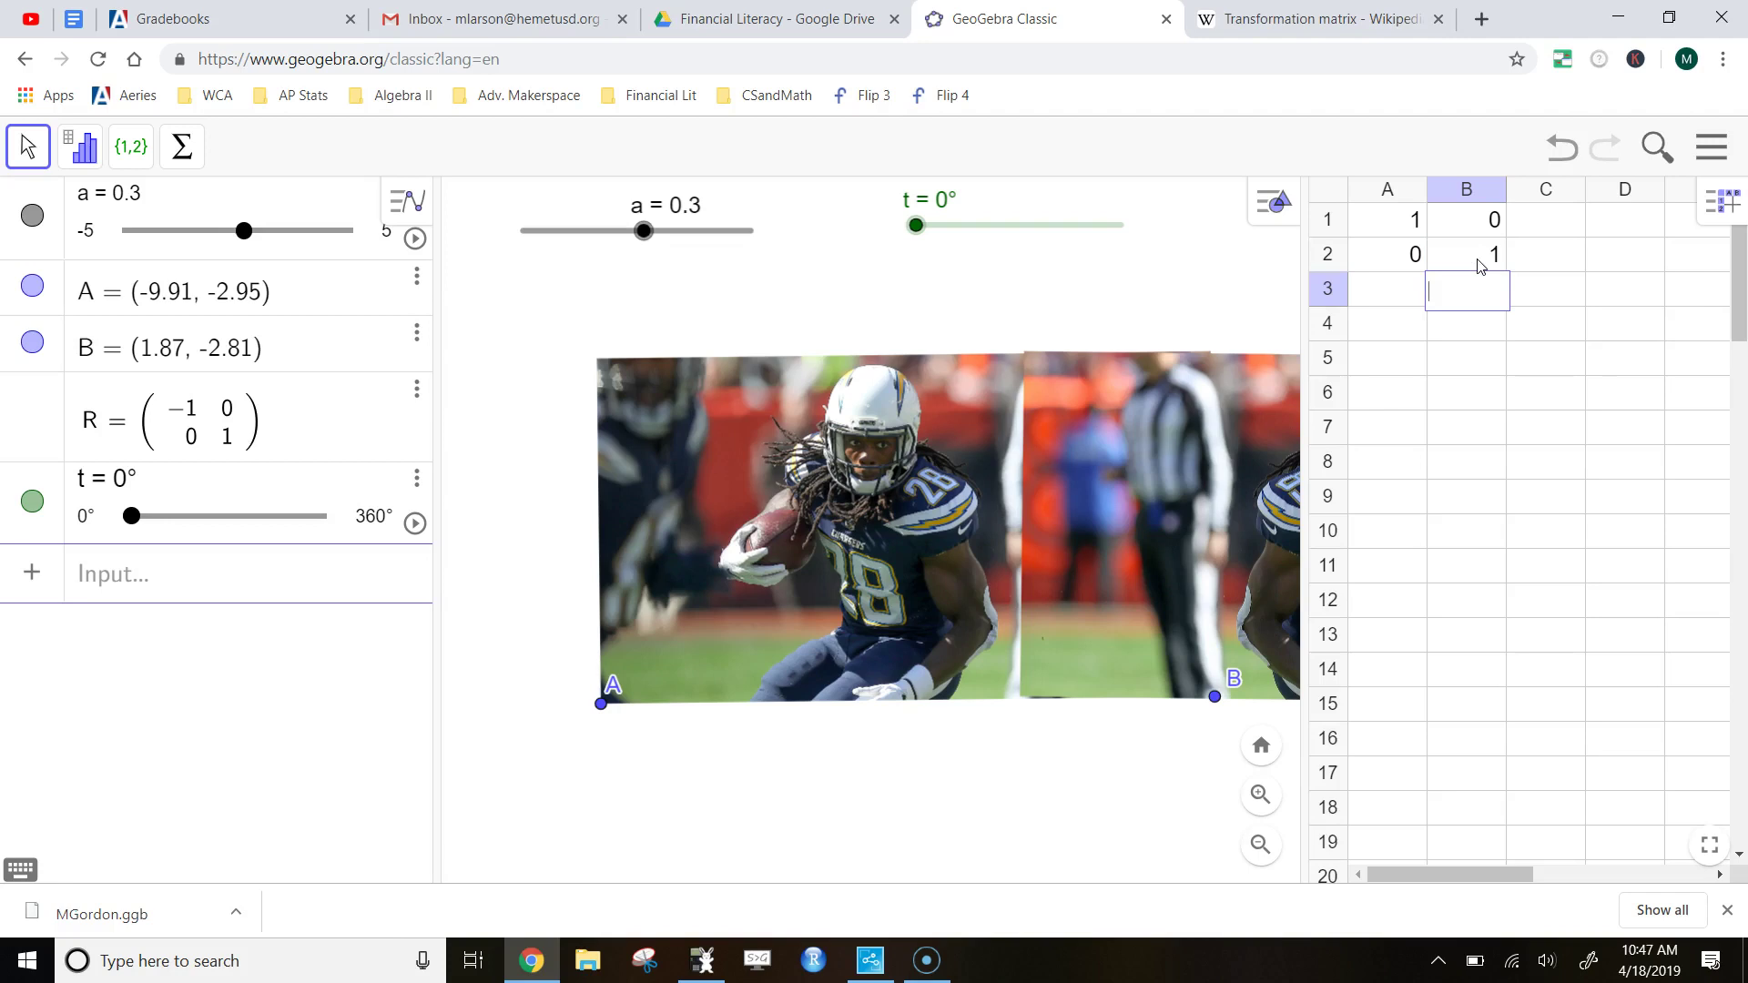
Move slider t to 106° and create a matrix from the spreadsheet cells A1:B2
mouse_move(916, 225)
left_mouse_down()
mouse_move(1066, 229)
mouse_move(918, 229)
mouse_move(1070, 253)
mouse_move(917, 228)
mouse_move(1086, 232)
mouse_move(890, 242)
left_mouse_up()
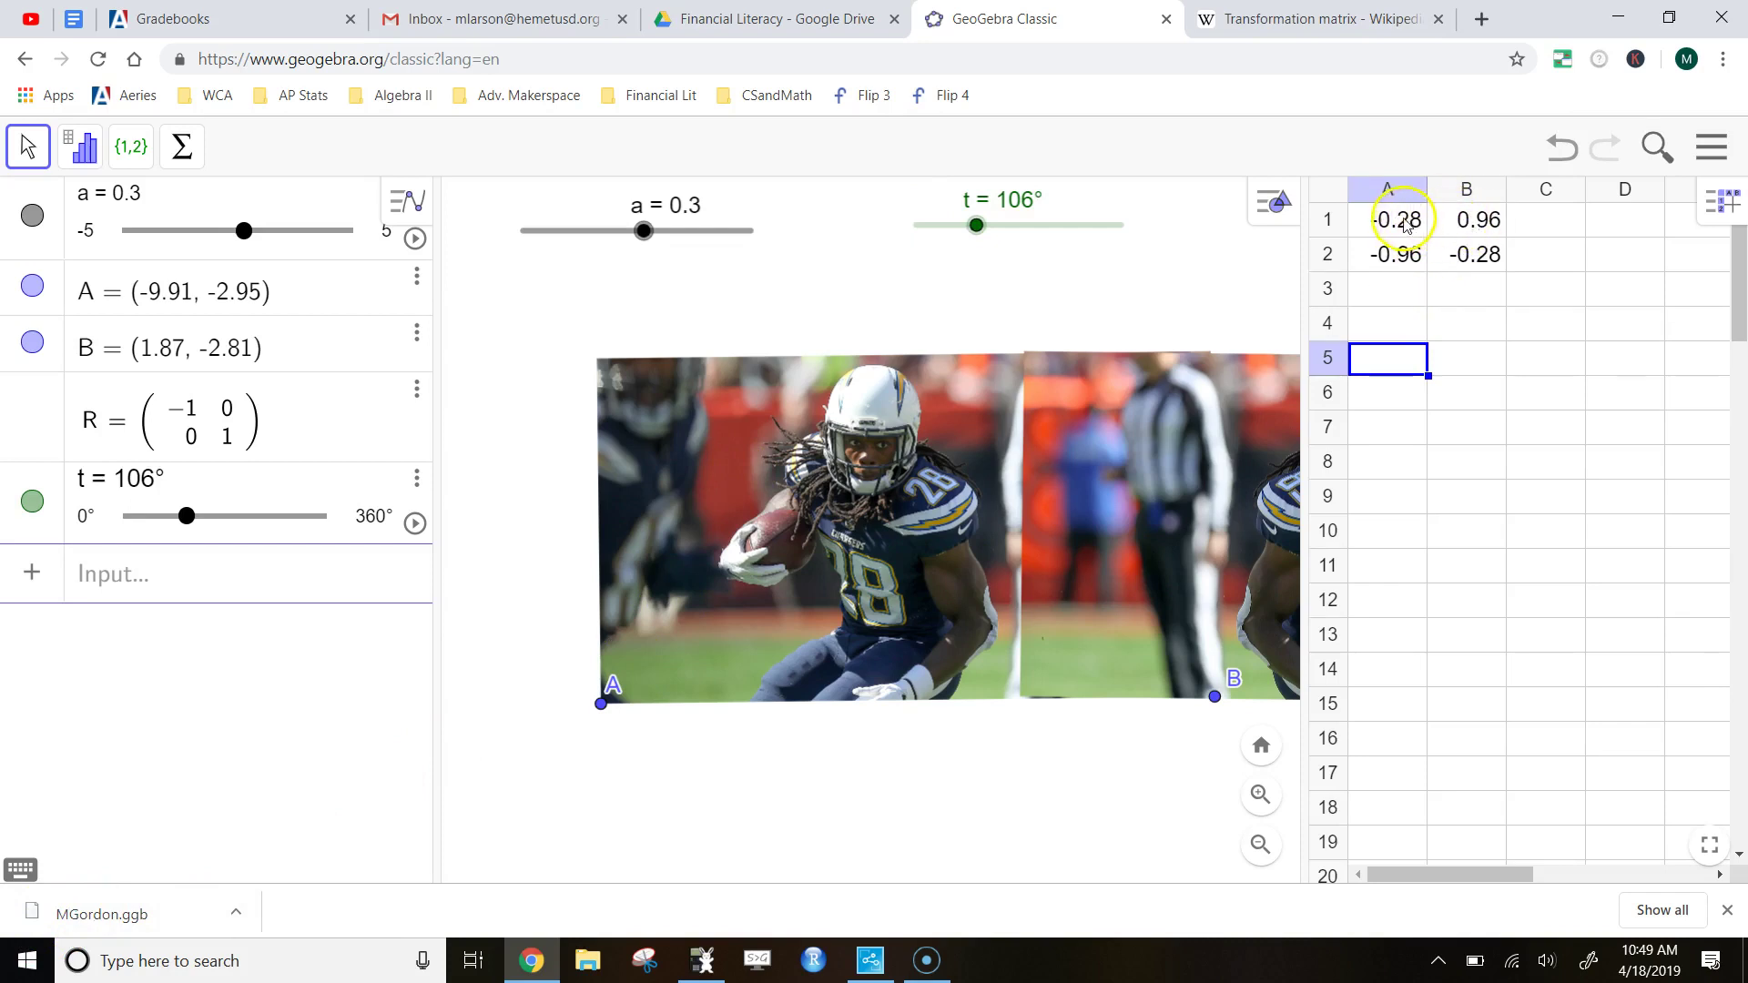
left_click_drag(1386, 220, 1455, 263)
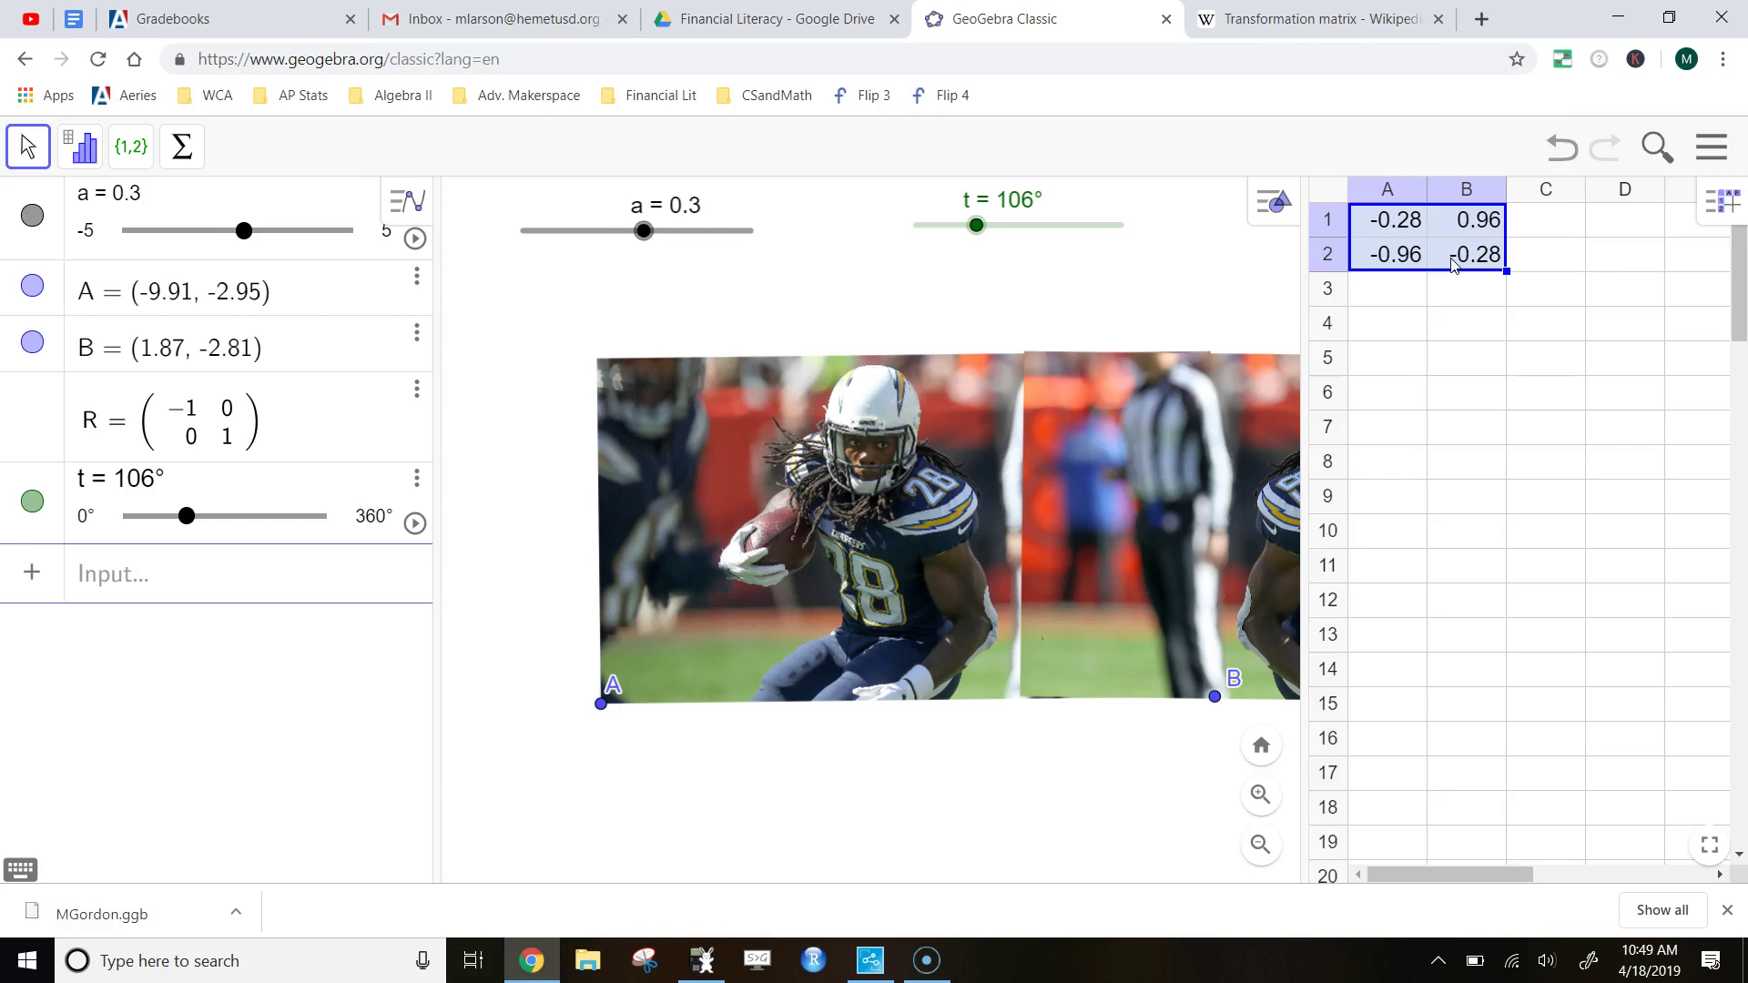
right_click(1453, 261)
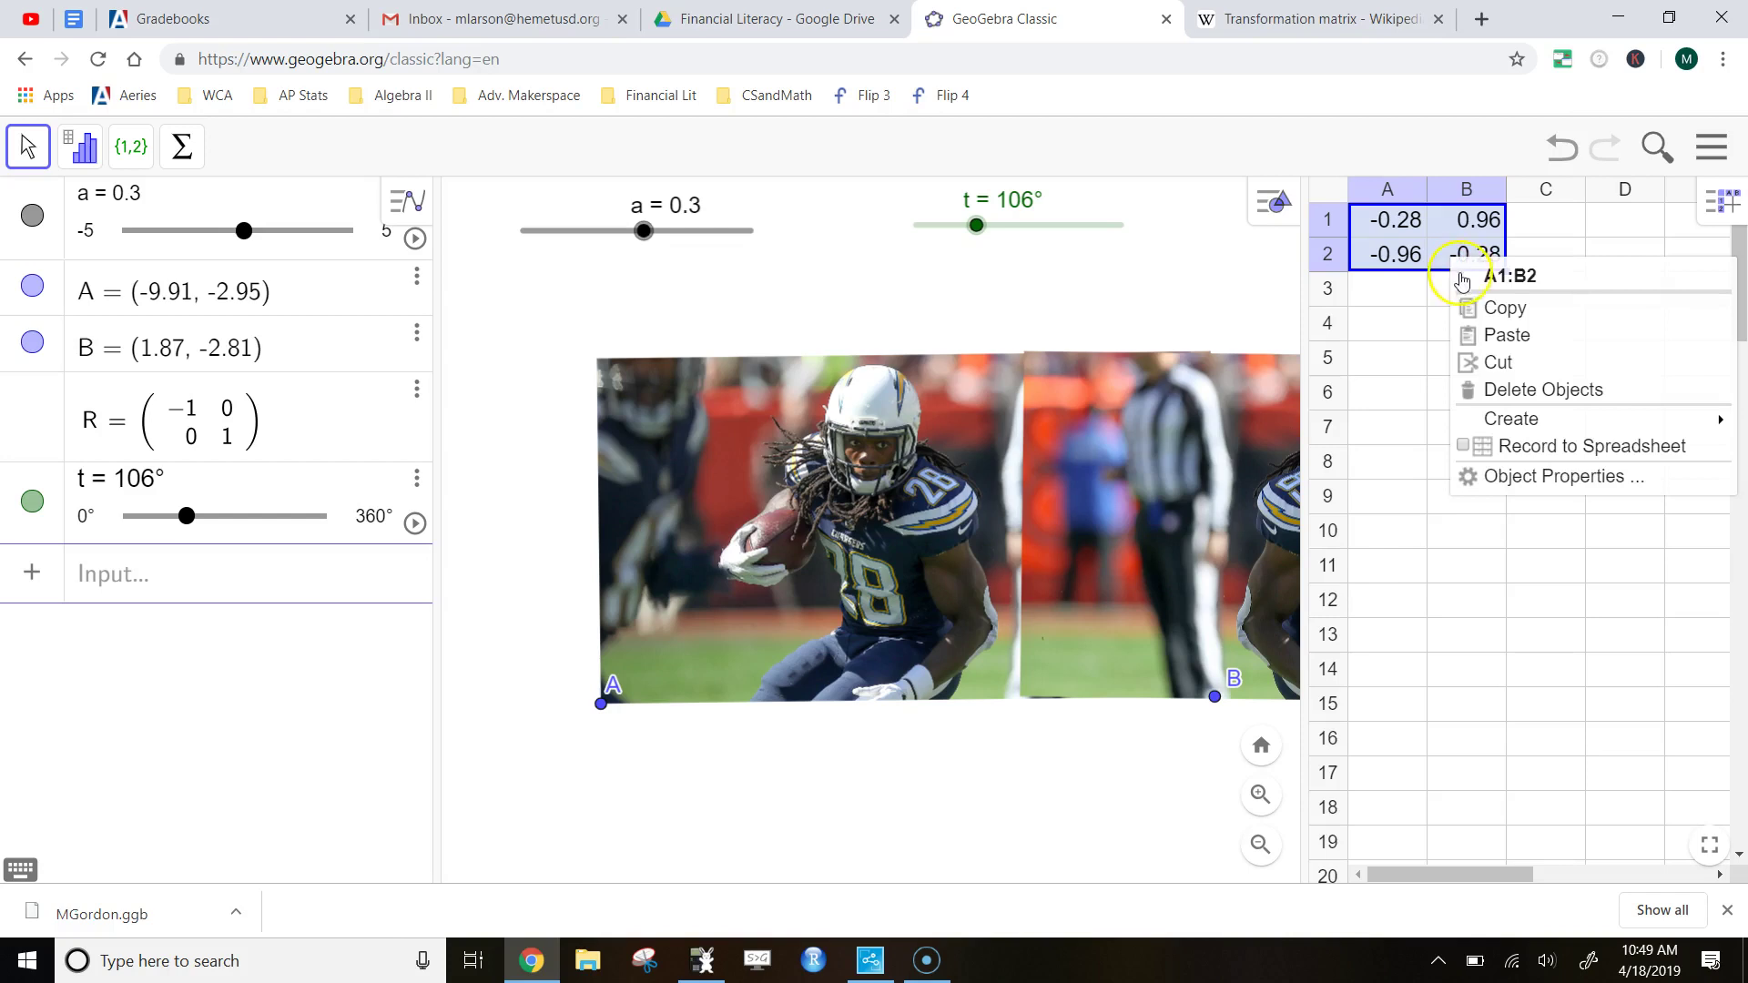
mouse_move(1512, 434)
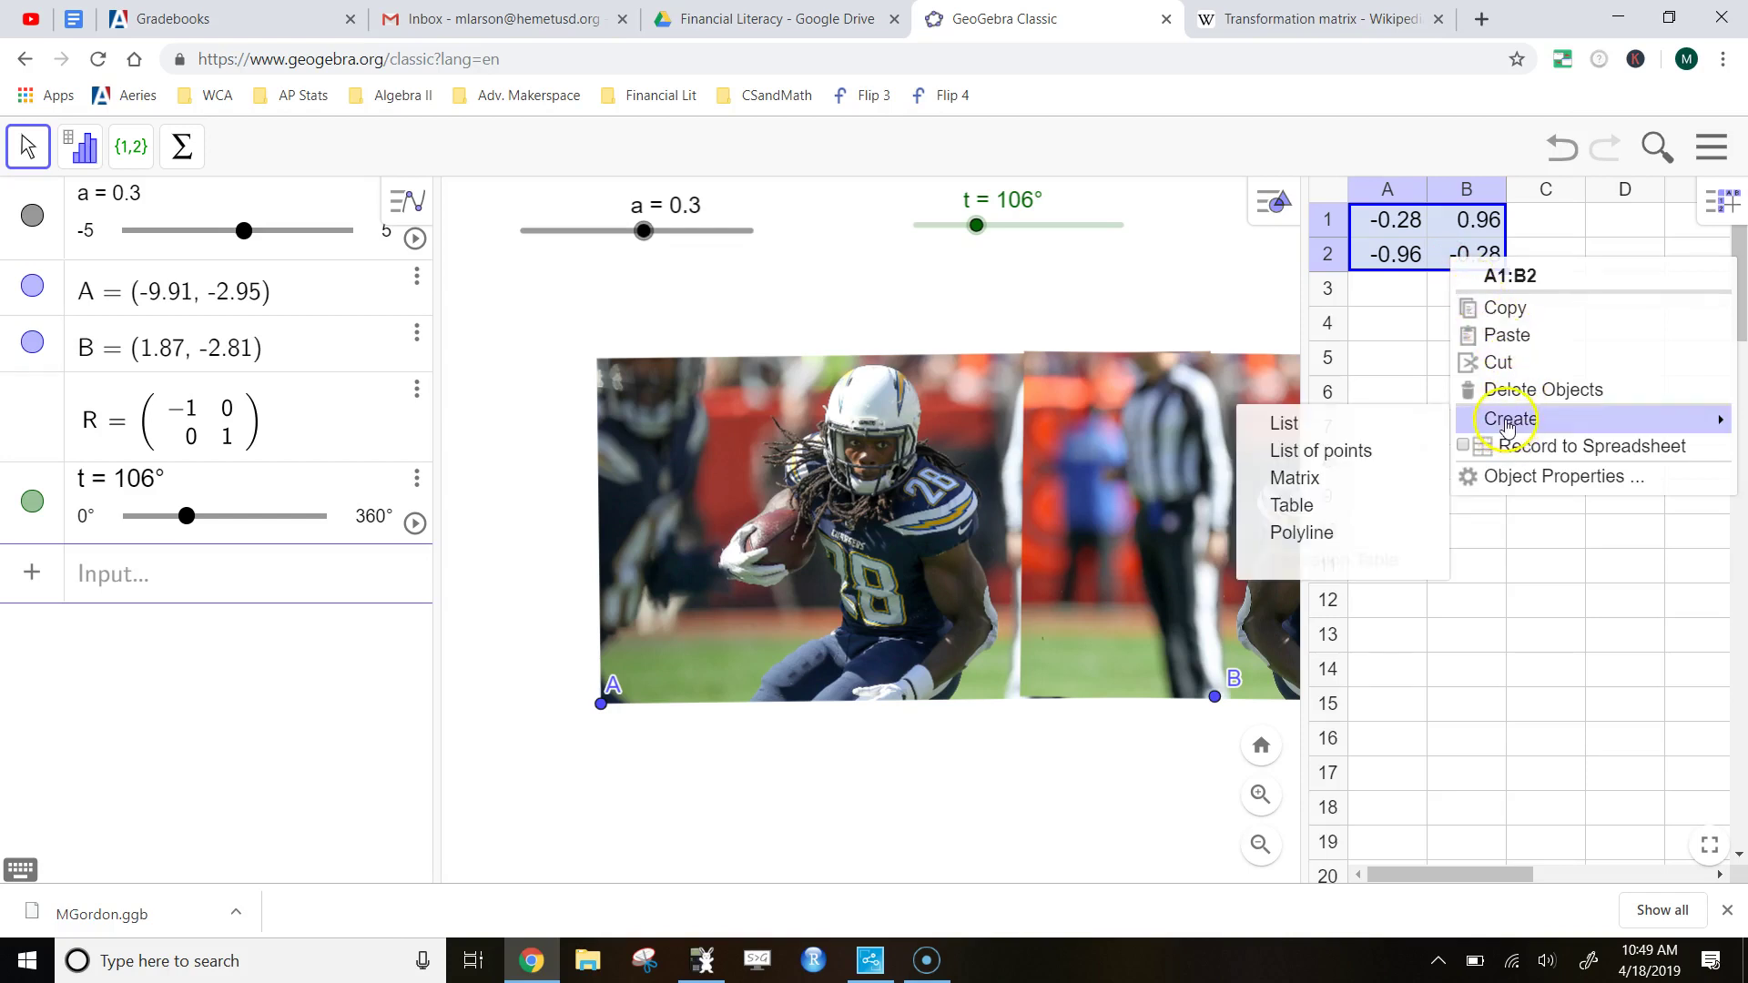
left_click(1283, 481)
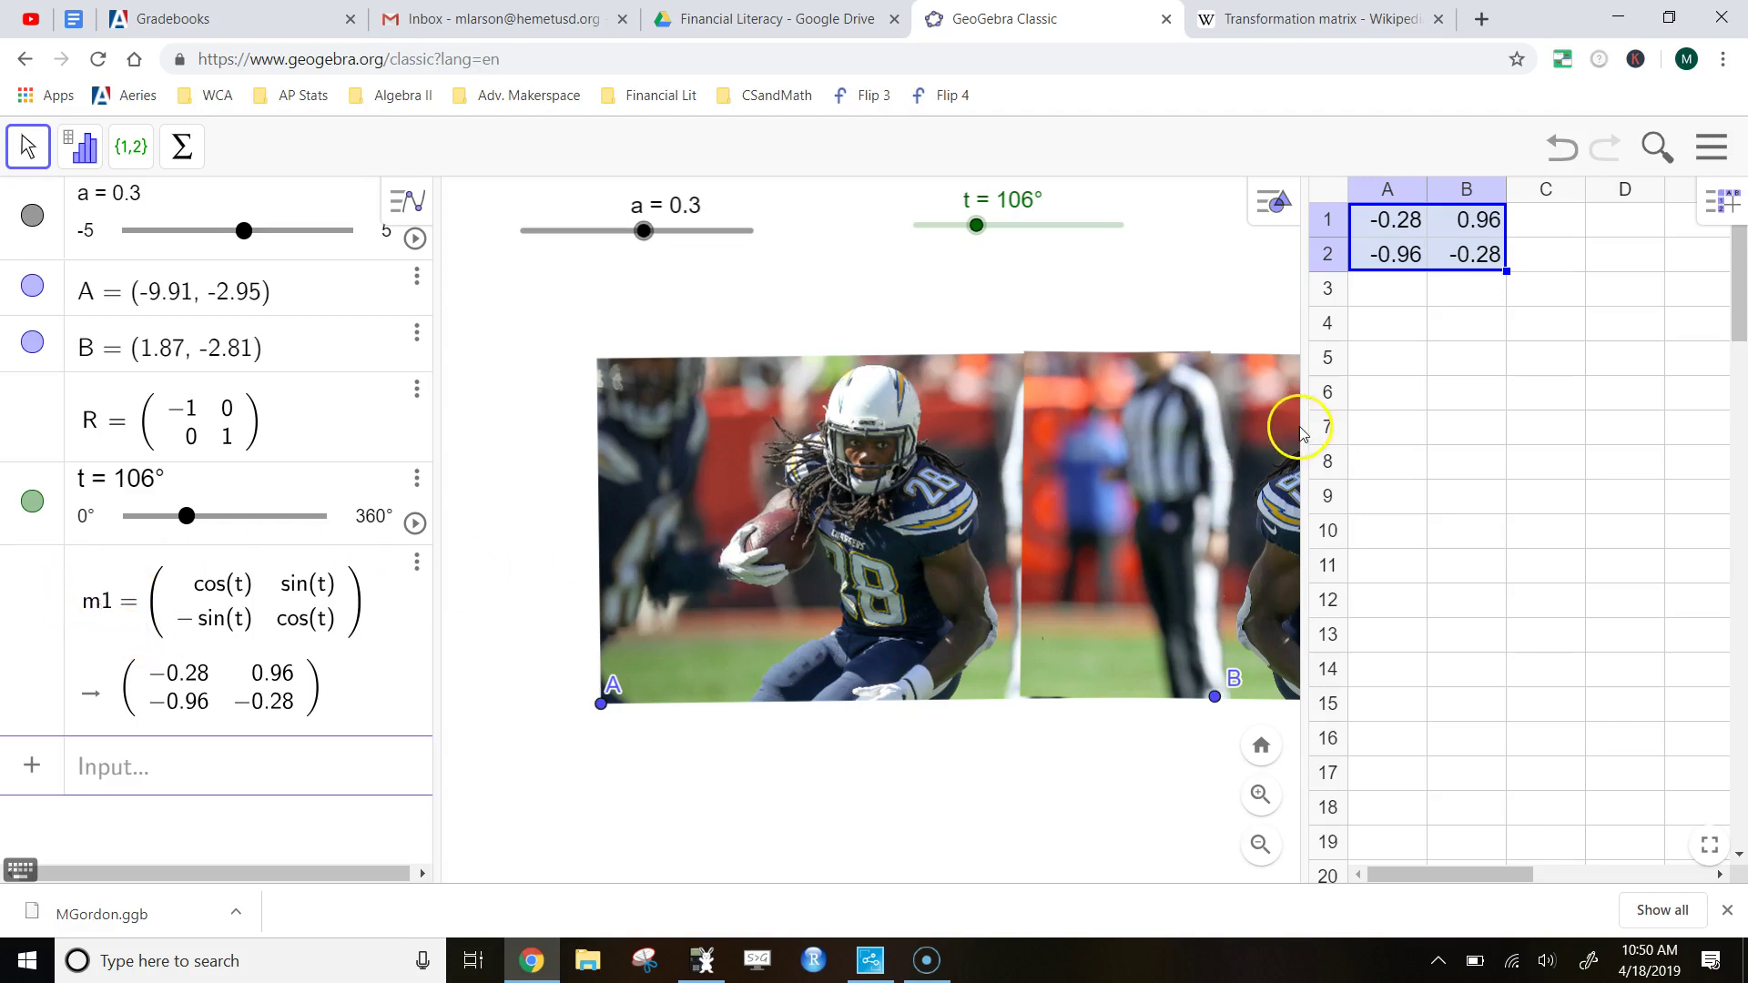
Widen the graphics area and start an ApplyMatrix command with m1 as its matrix
left_click_drag(1304, 428, 1555, 398)
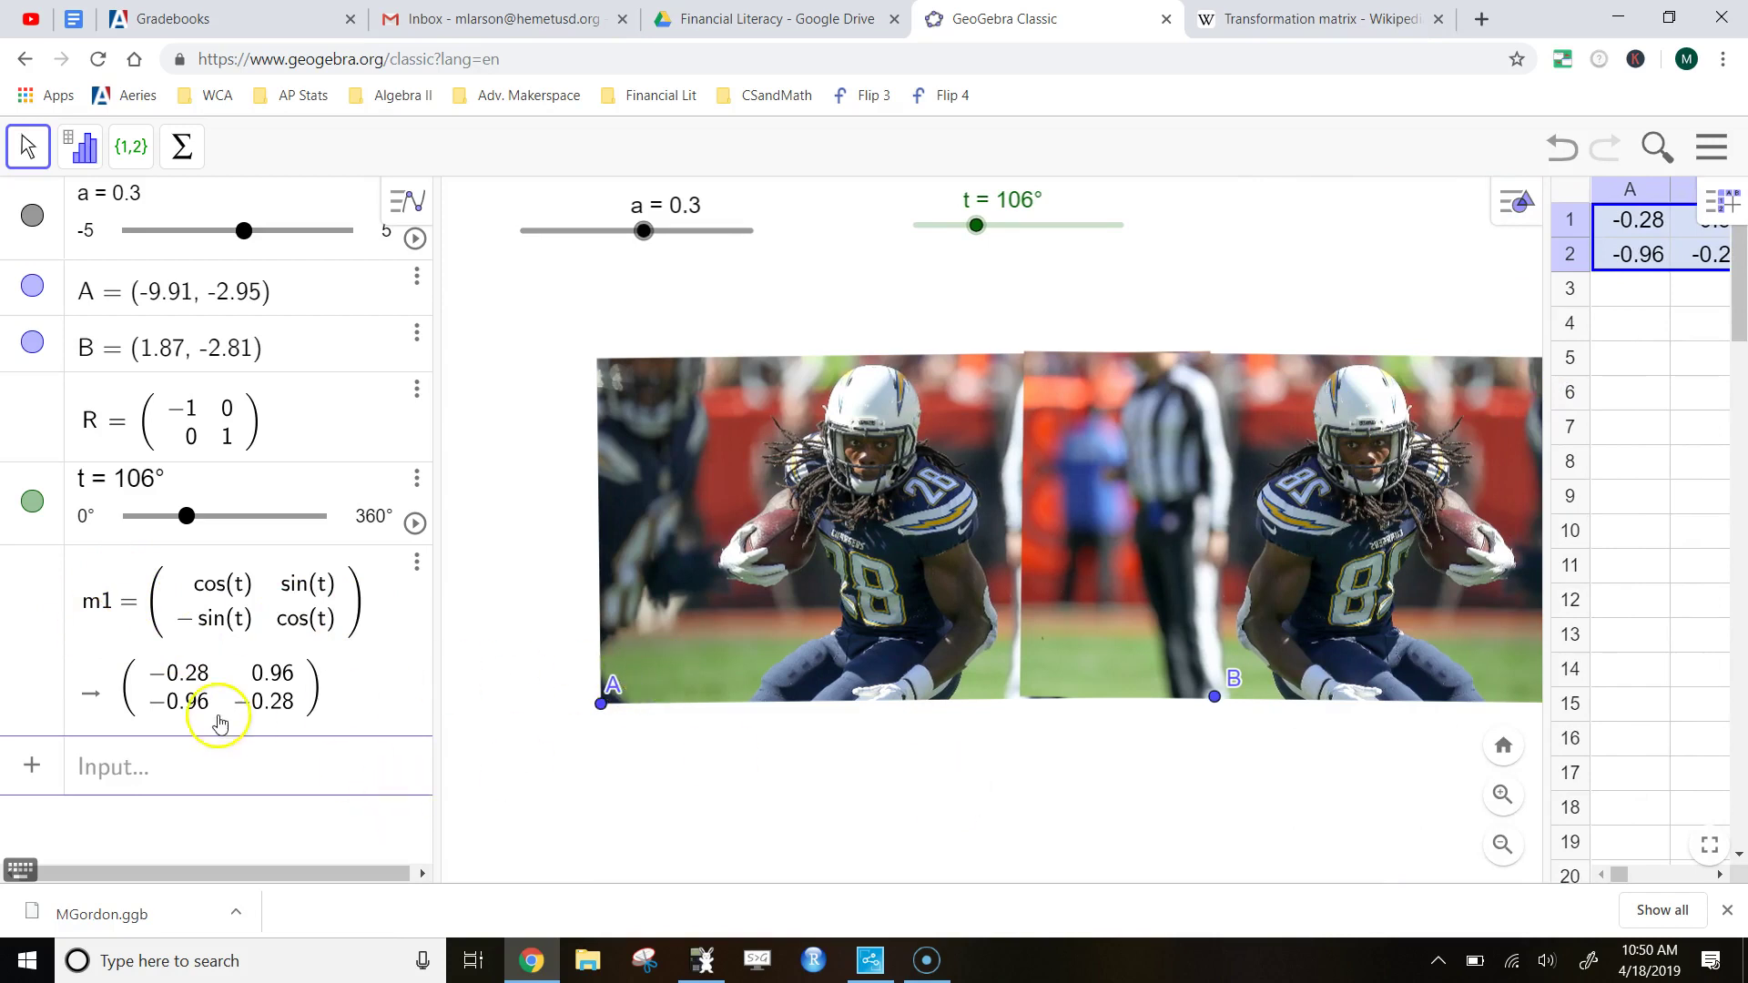
left_click(114, 775)
type("appl")
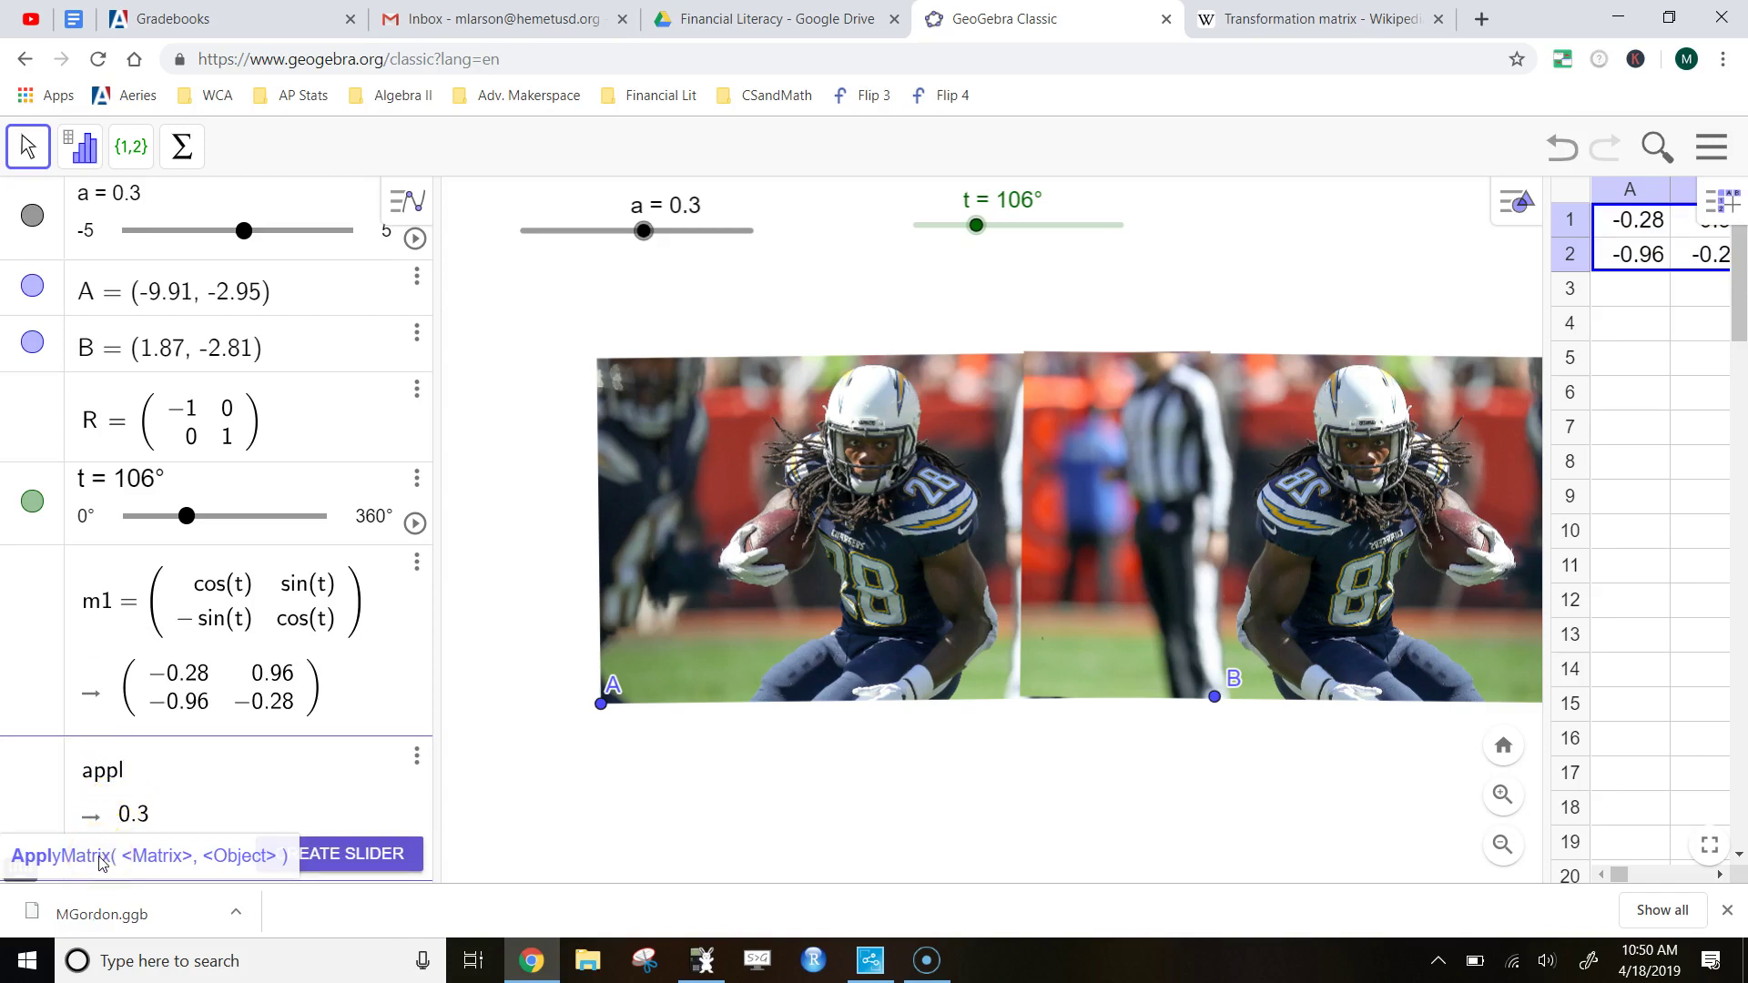
left_click(120, 861)
left_click(125, 862)
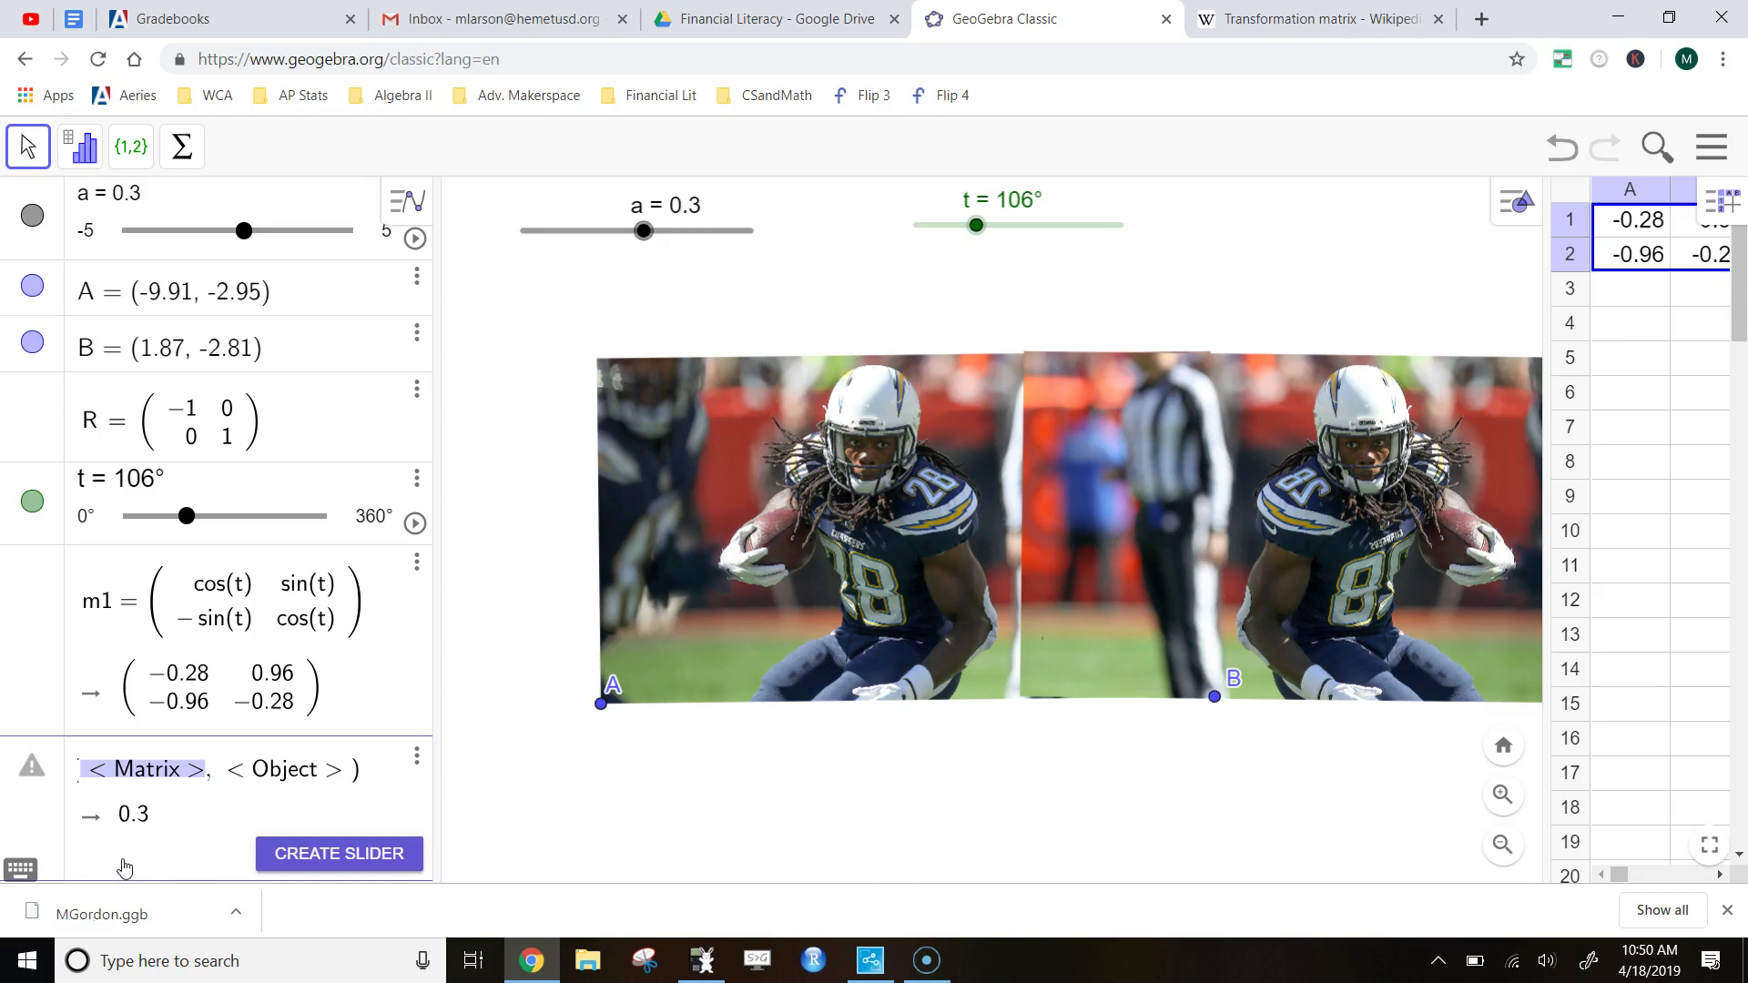
type("m")
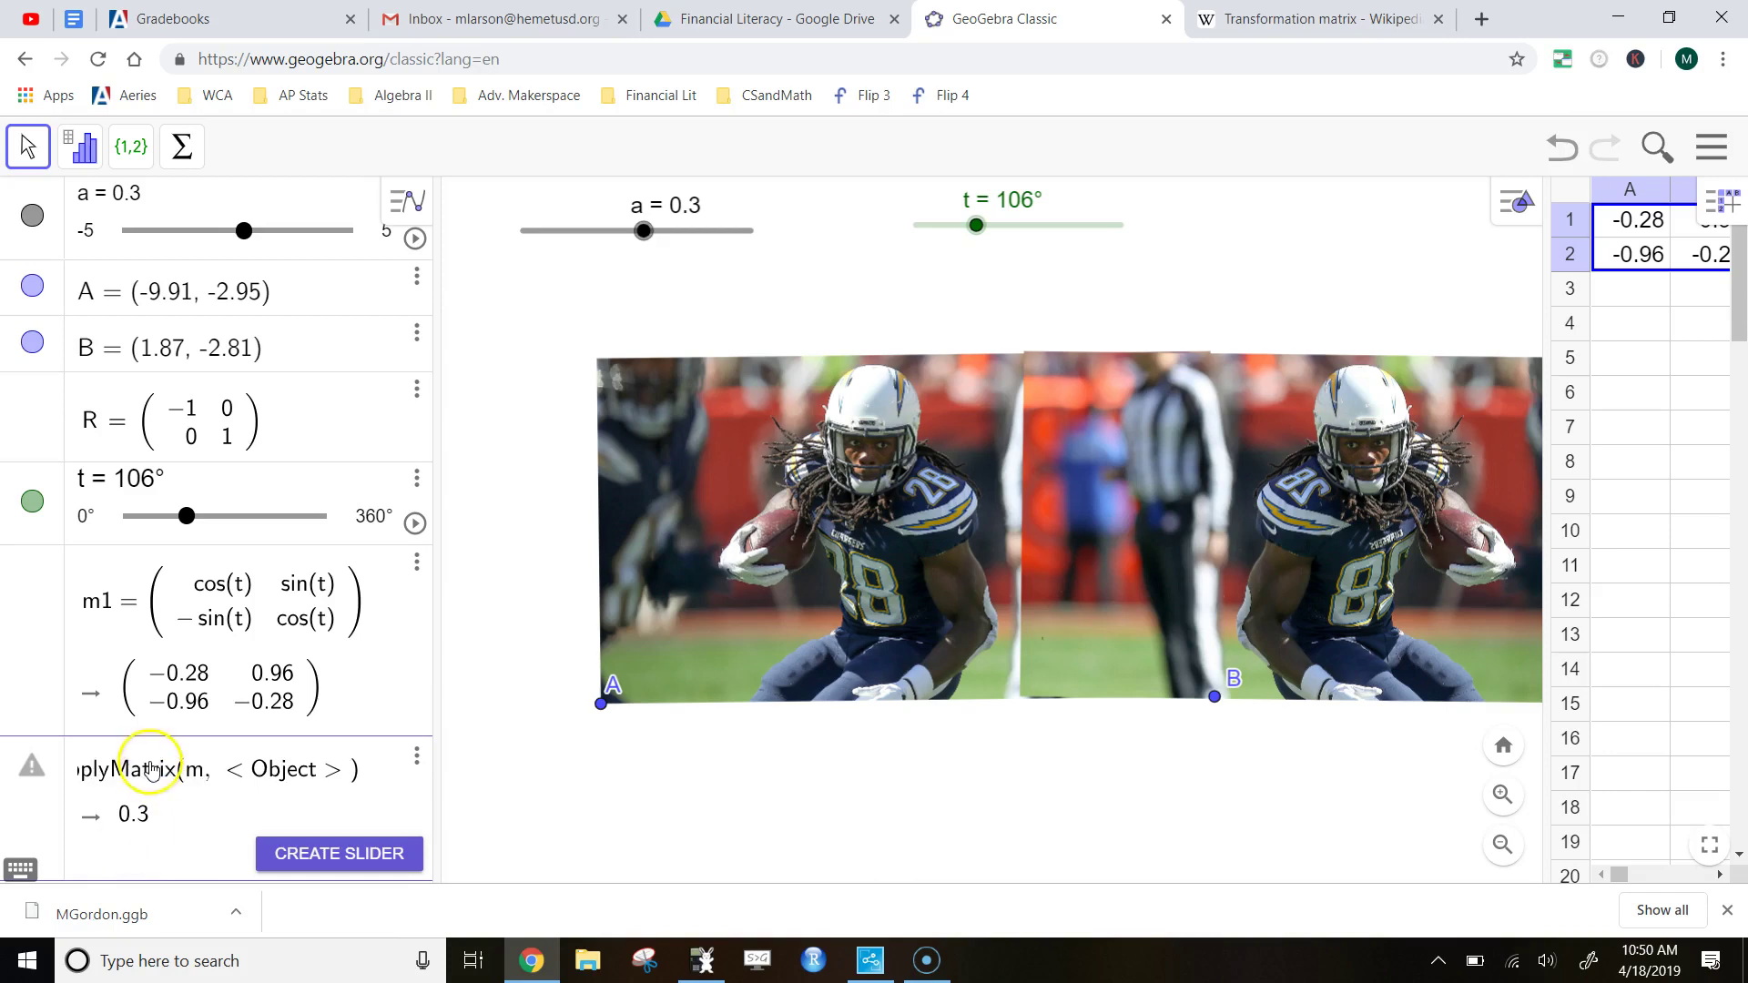
type("1")
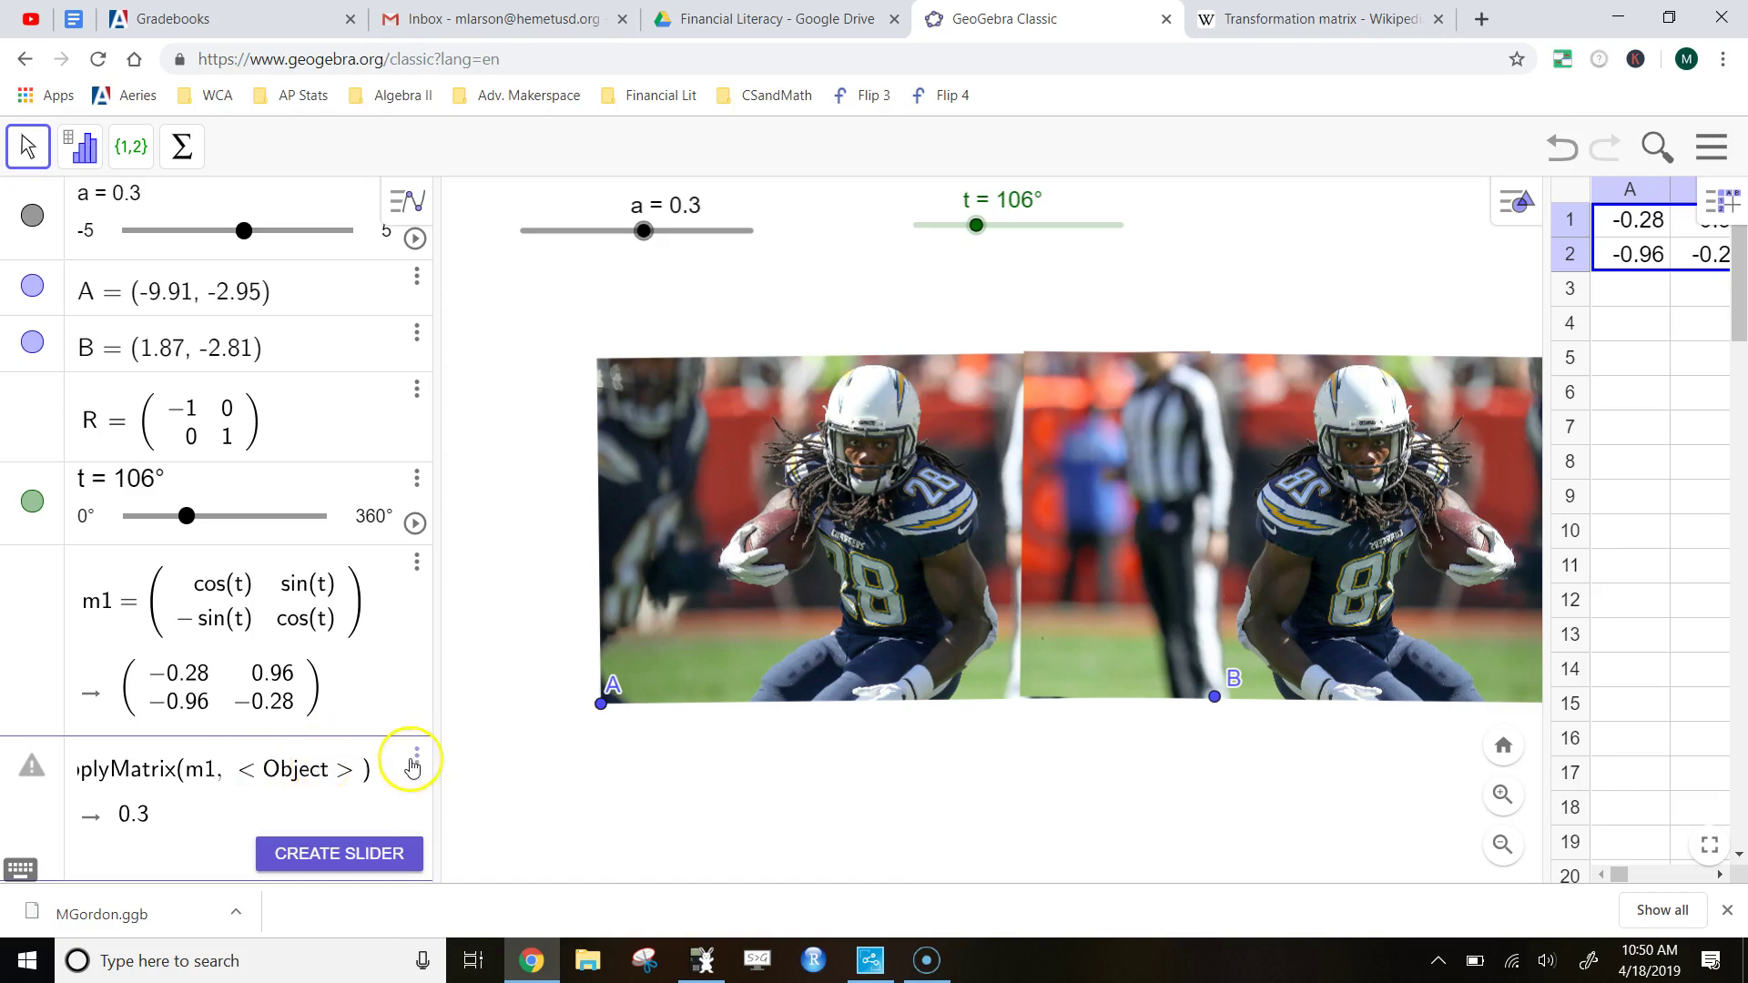
Replace the object placeholder with P and apply matrix m1 to the image
left_click(293, 770)
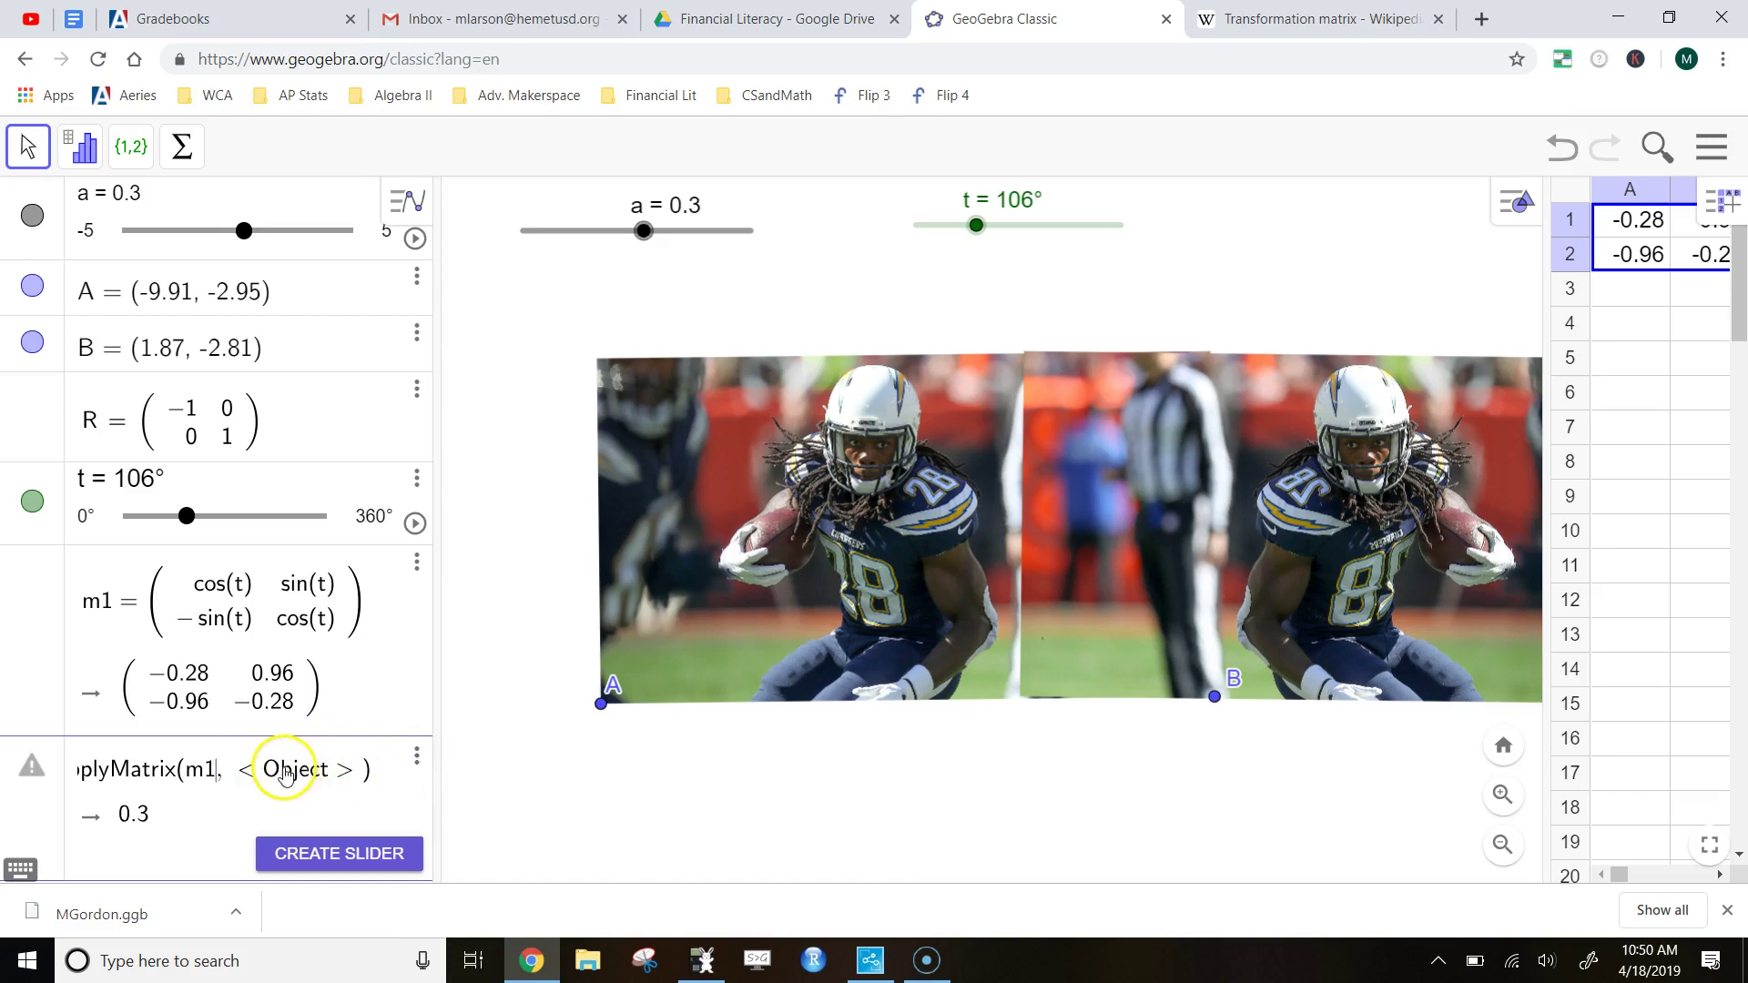
left_click(353, 775)
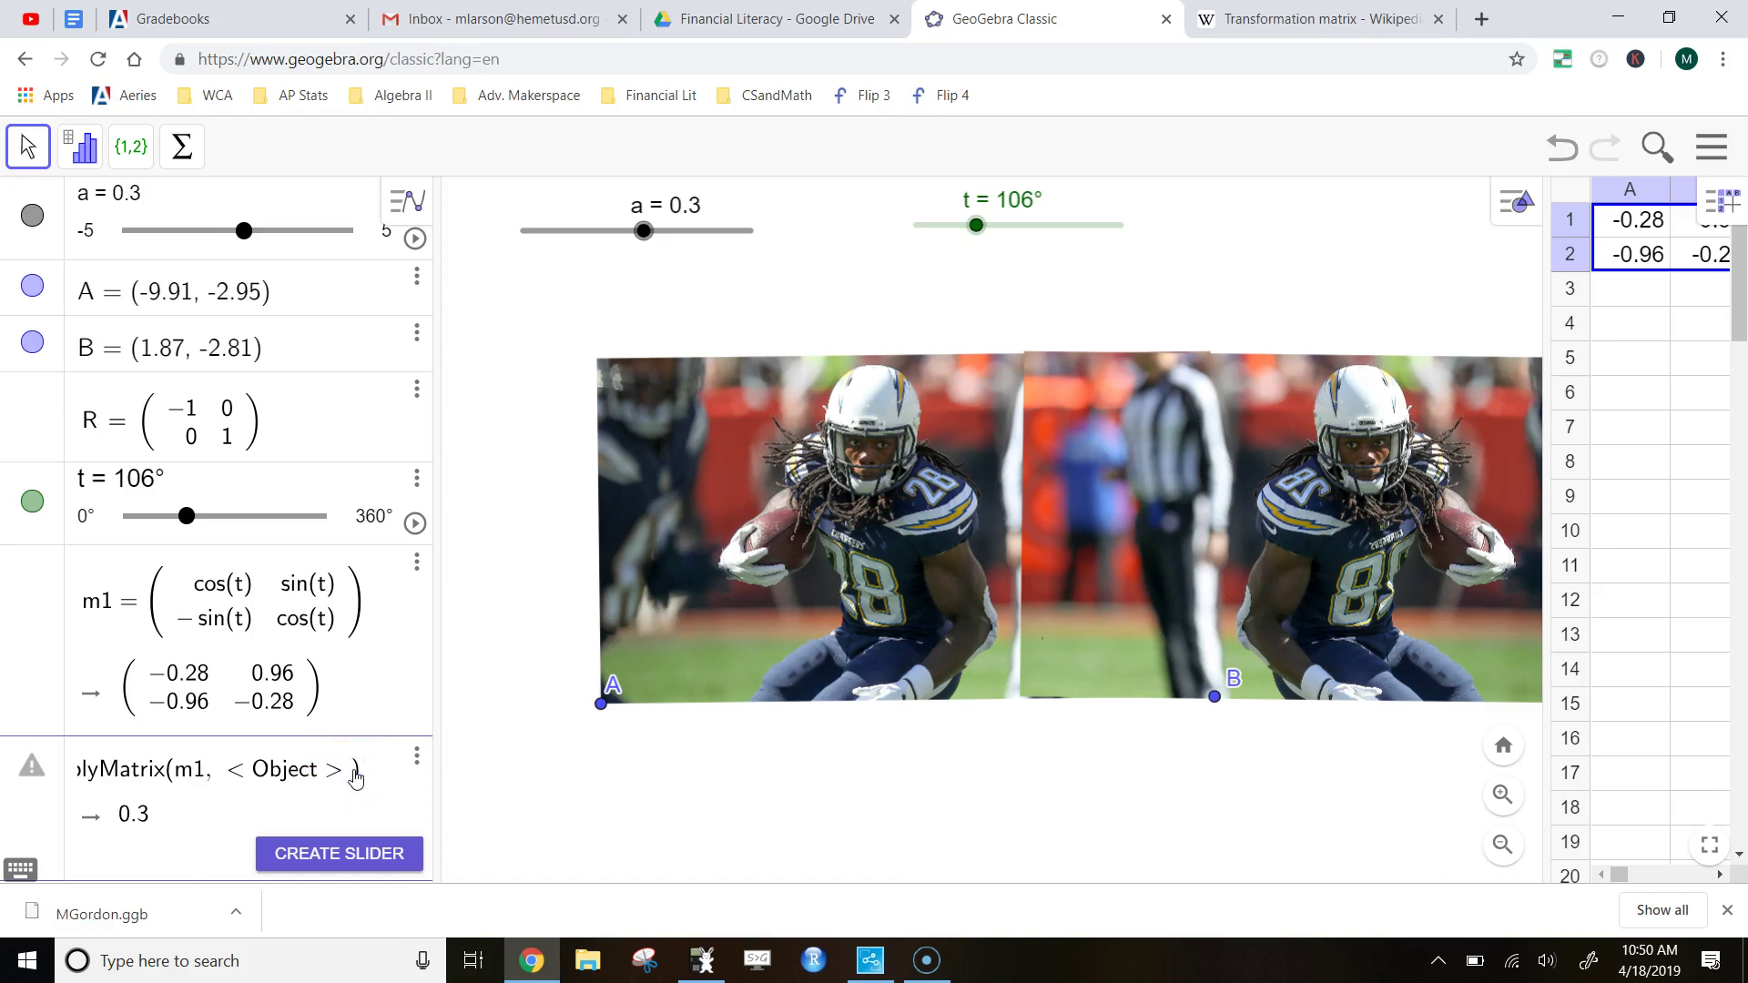
key("BackSpace")
key("BackSpace")
key("BackSpace")
key("BackSpace")
key("BackSpace")
key("BackSpace")
key("BackSpace")
key("BackSpace")
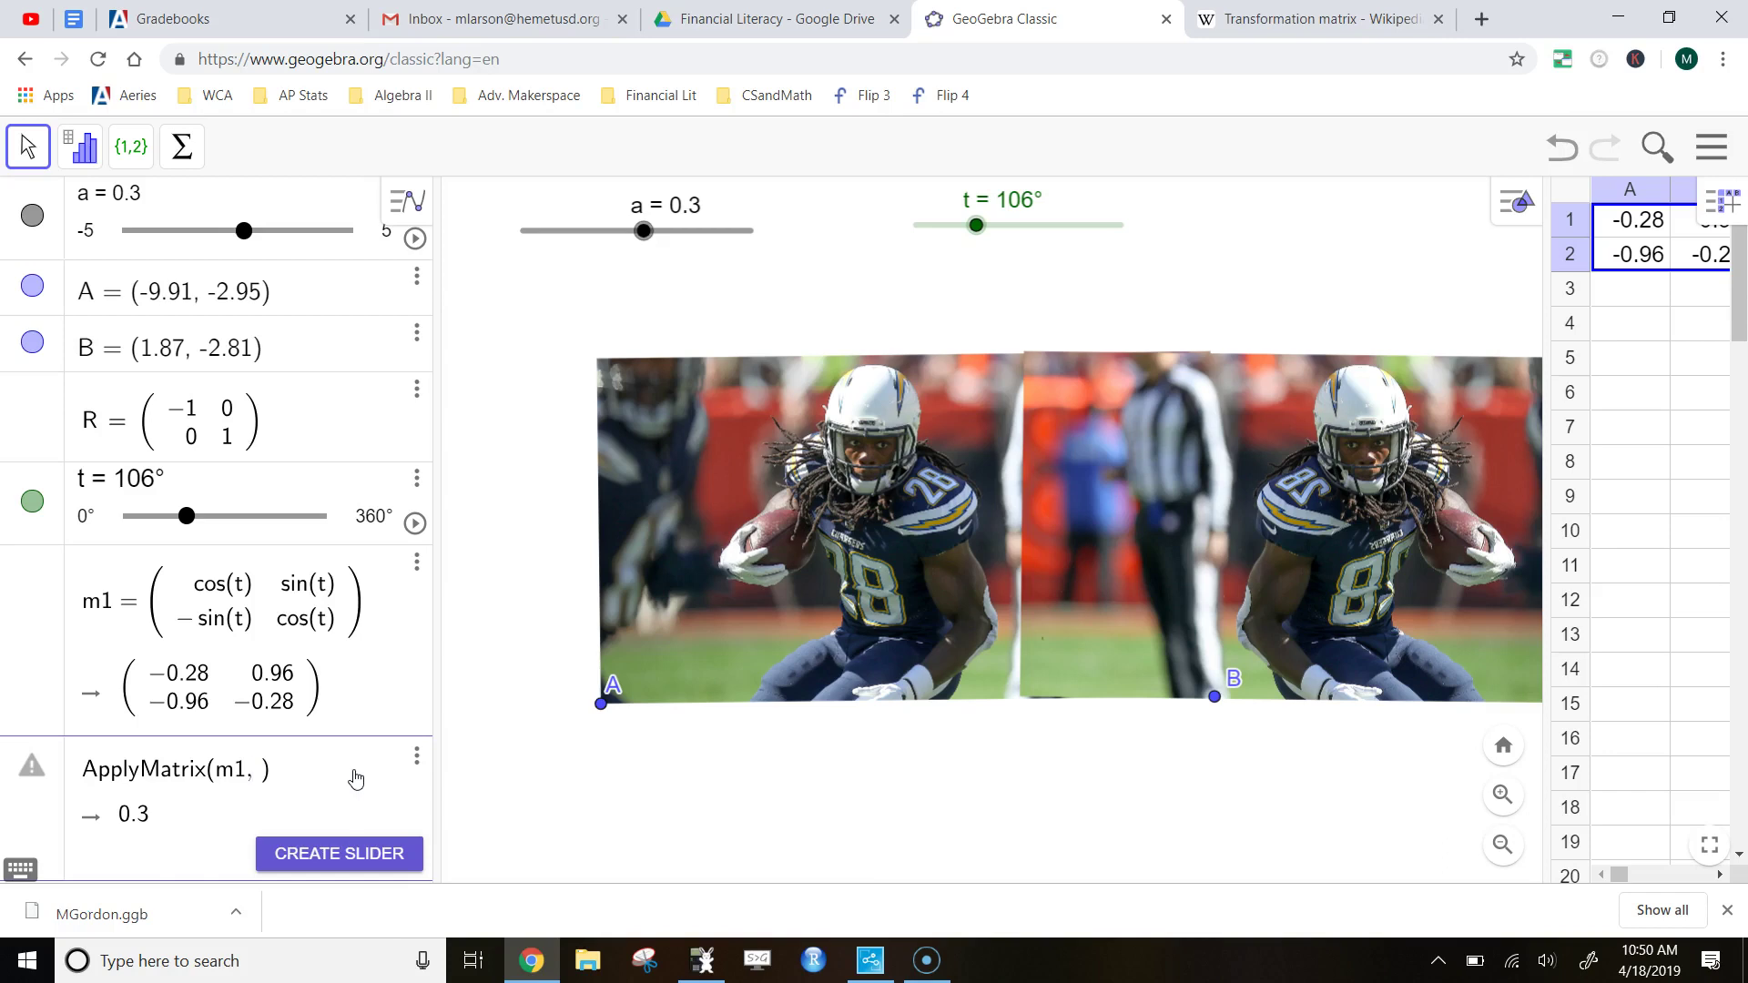
type("P")
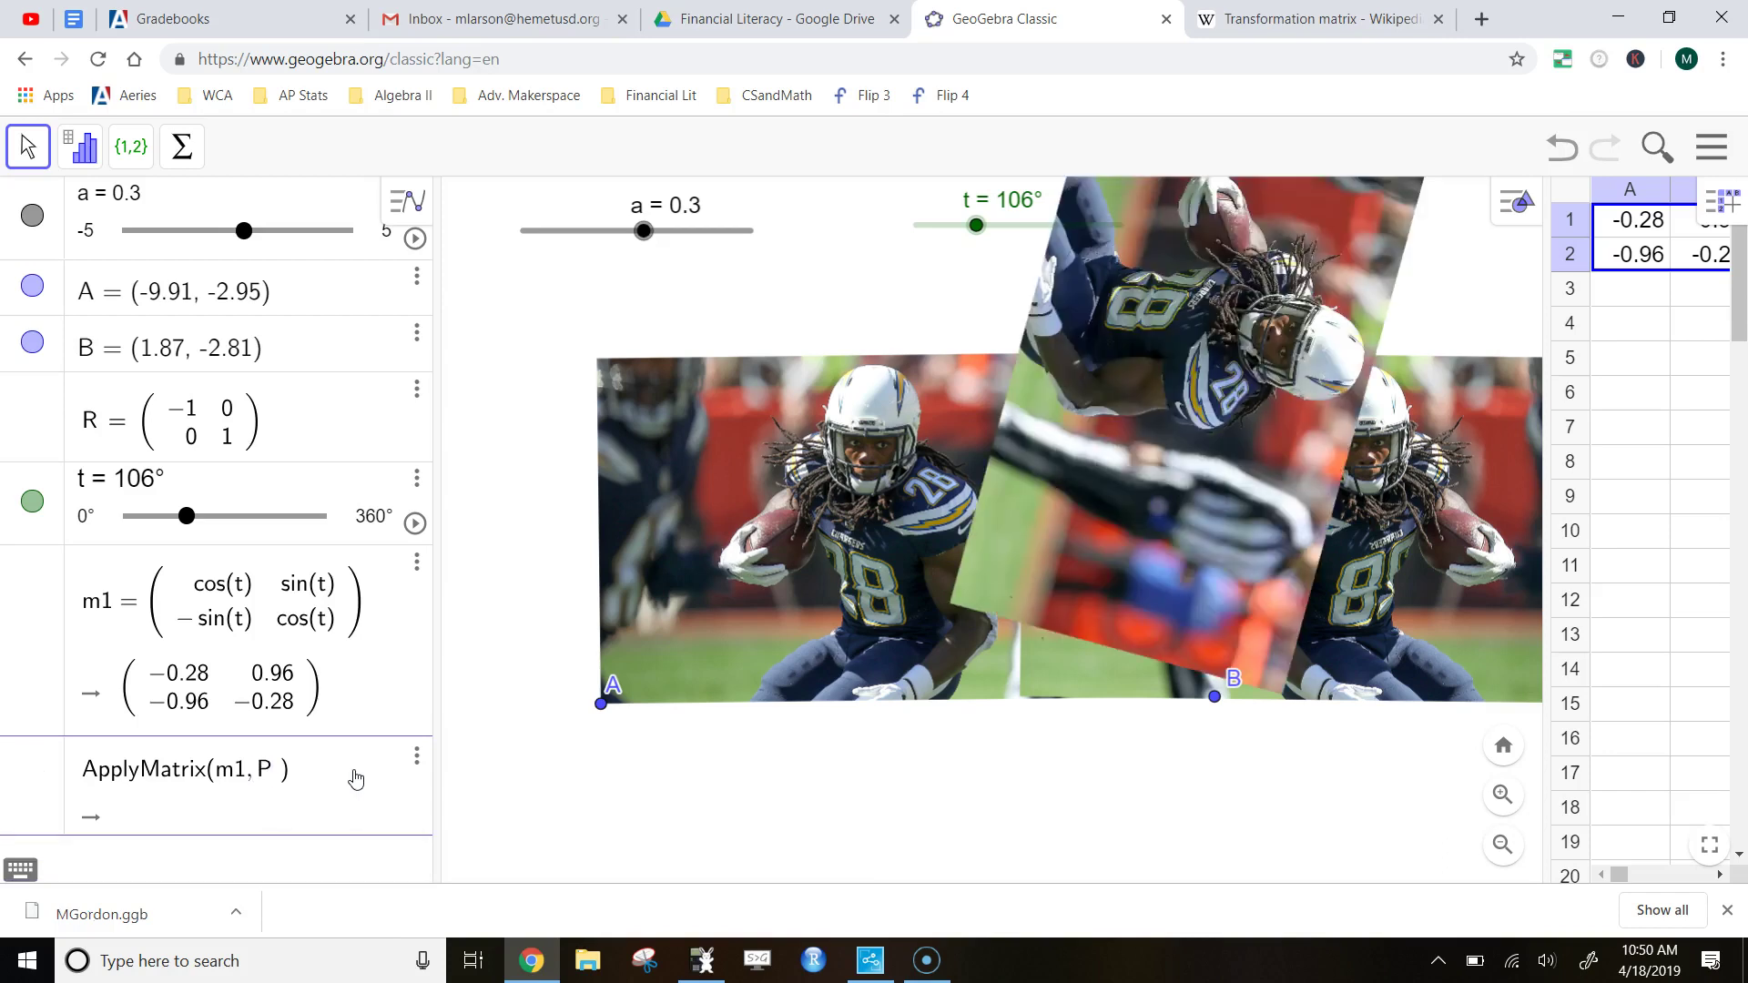
key("Return")
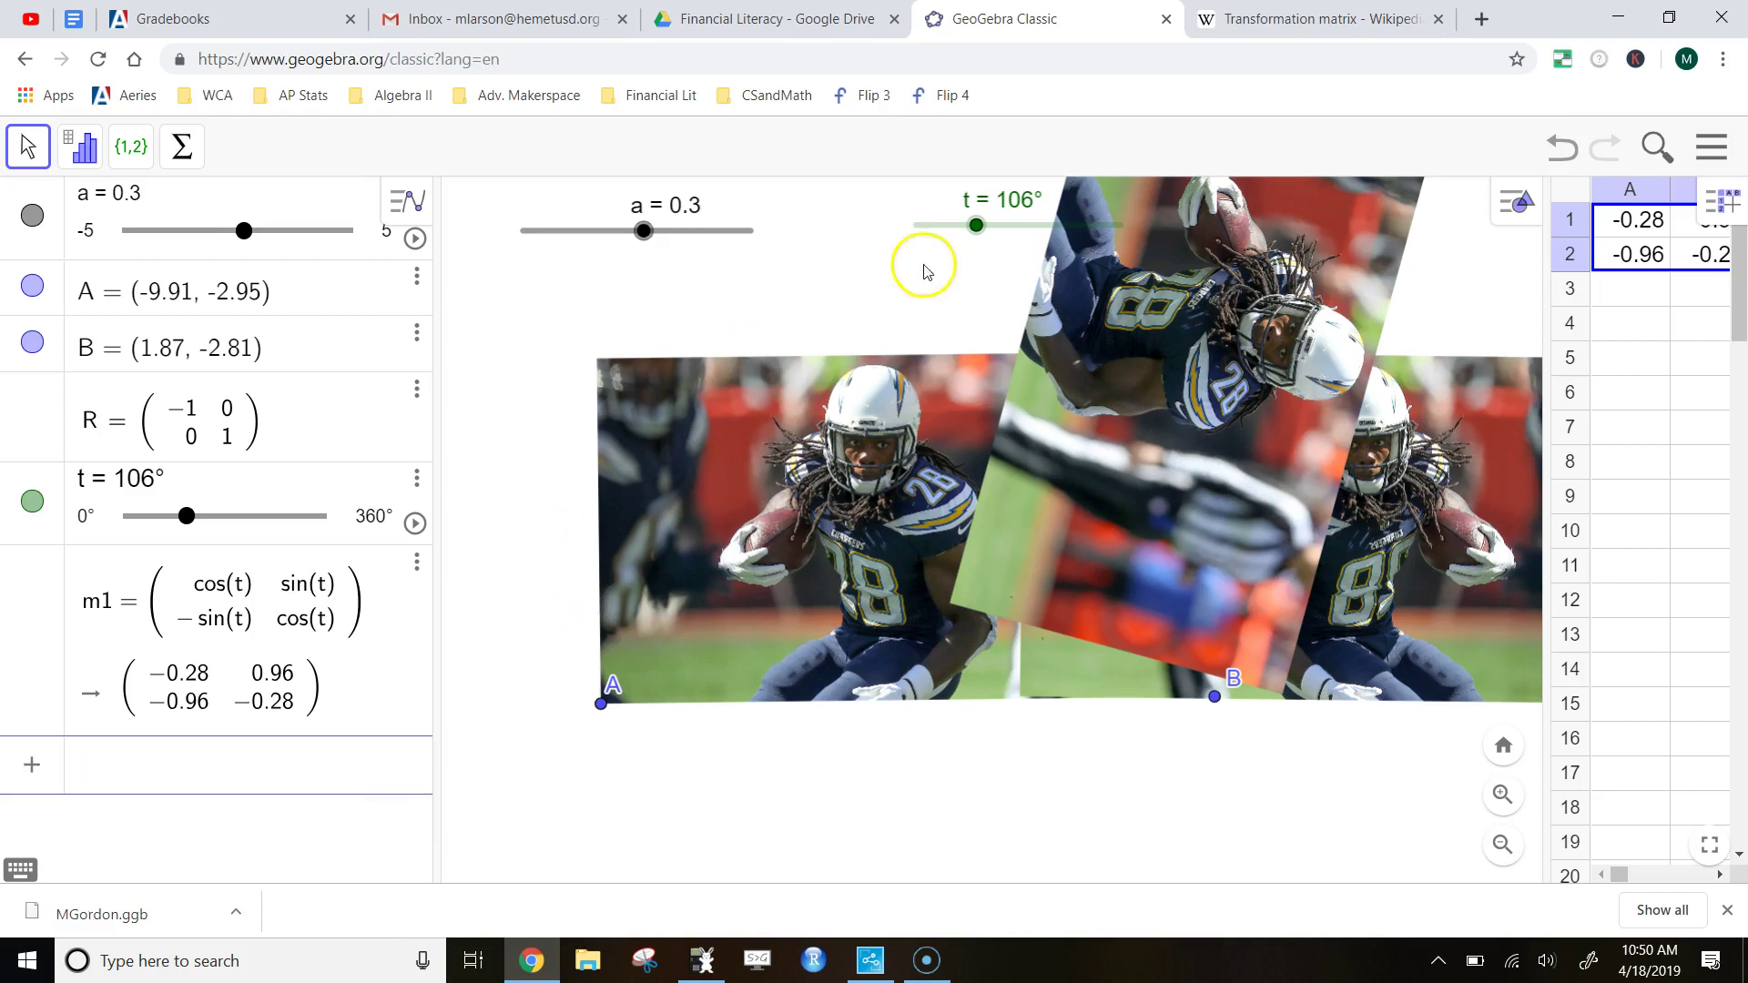
Rotate the transformed image by moving slider t from its current angle to 0°
left_click(980, 228)
left_click_drag(982, 230, 893, 265)
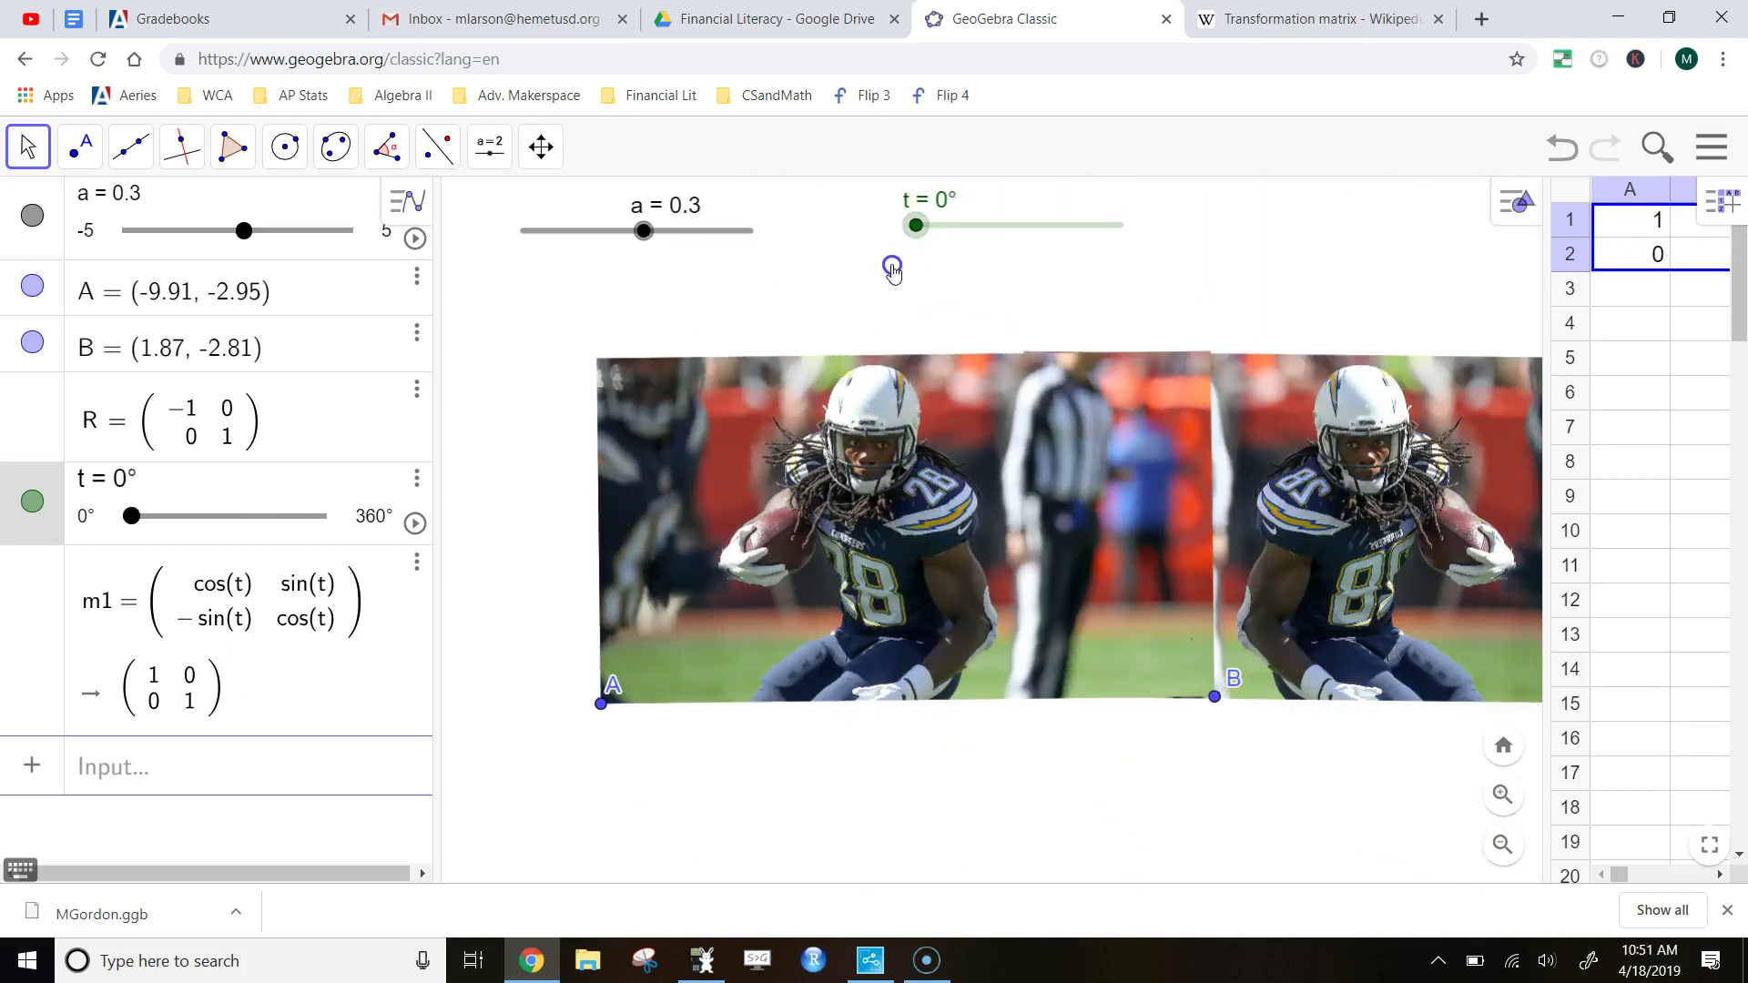
left_click(35, 918)
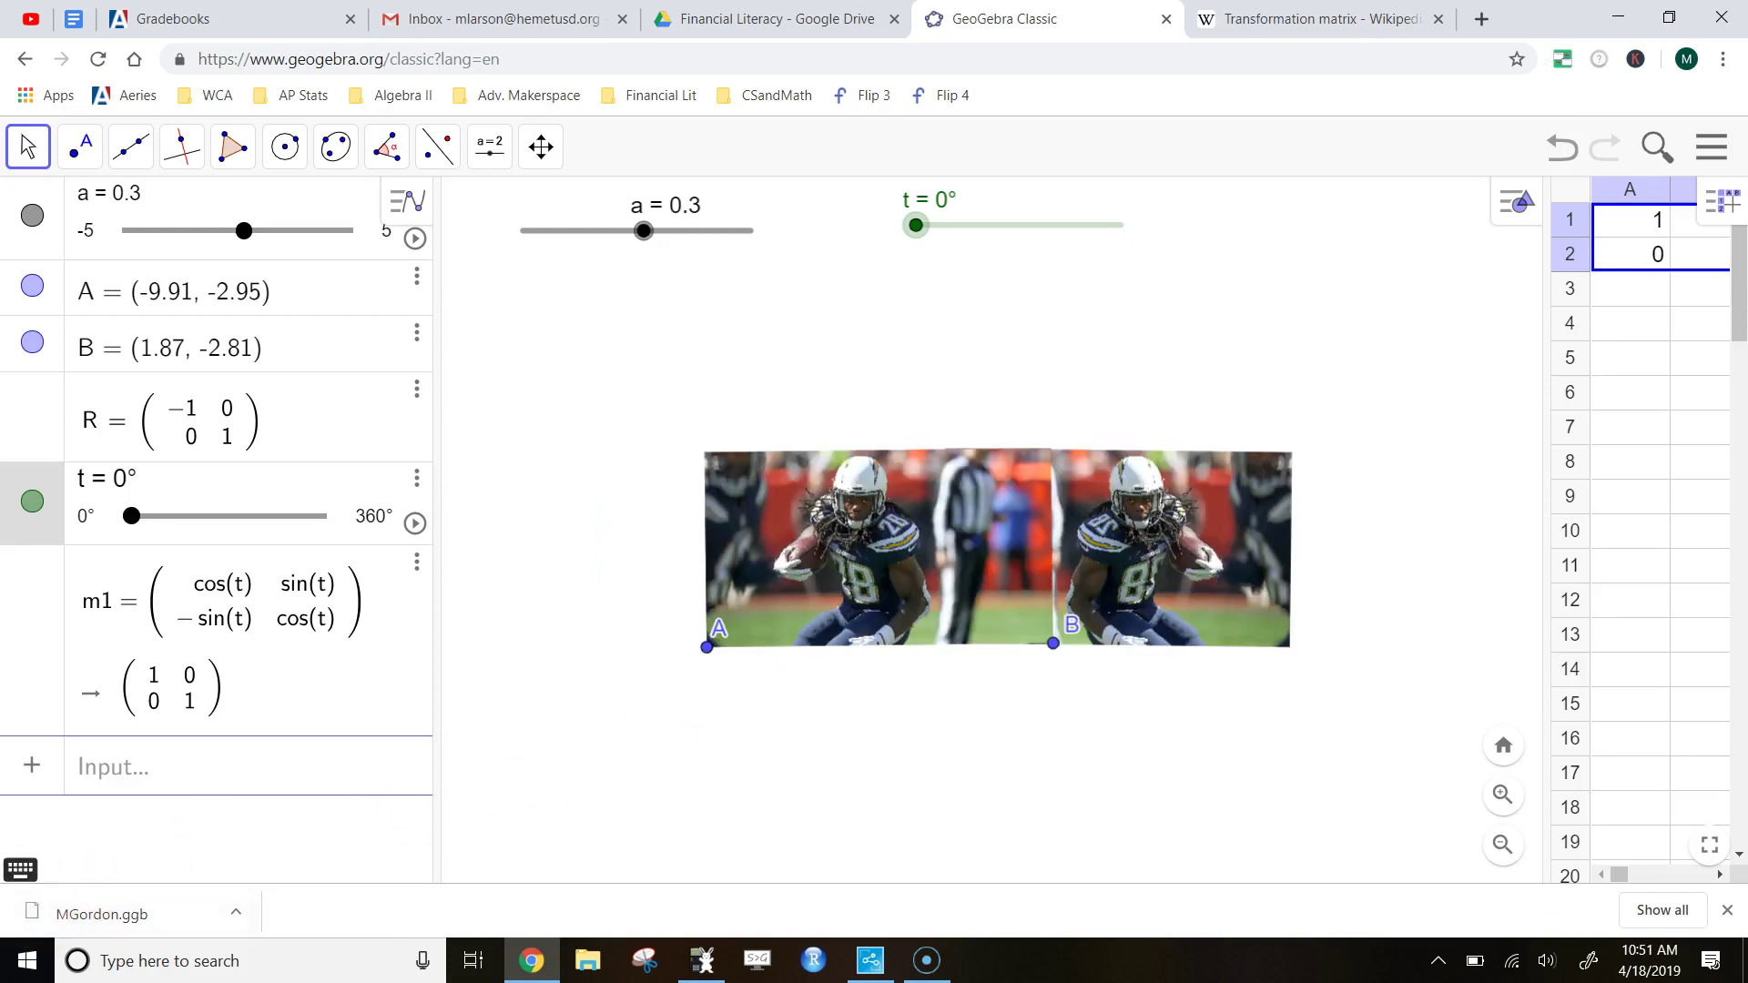
Select matrix m1 in the object list and widen the spreadsheet to show columns A and B
left_click(87, 661)
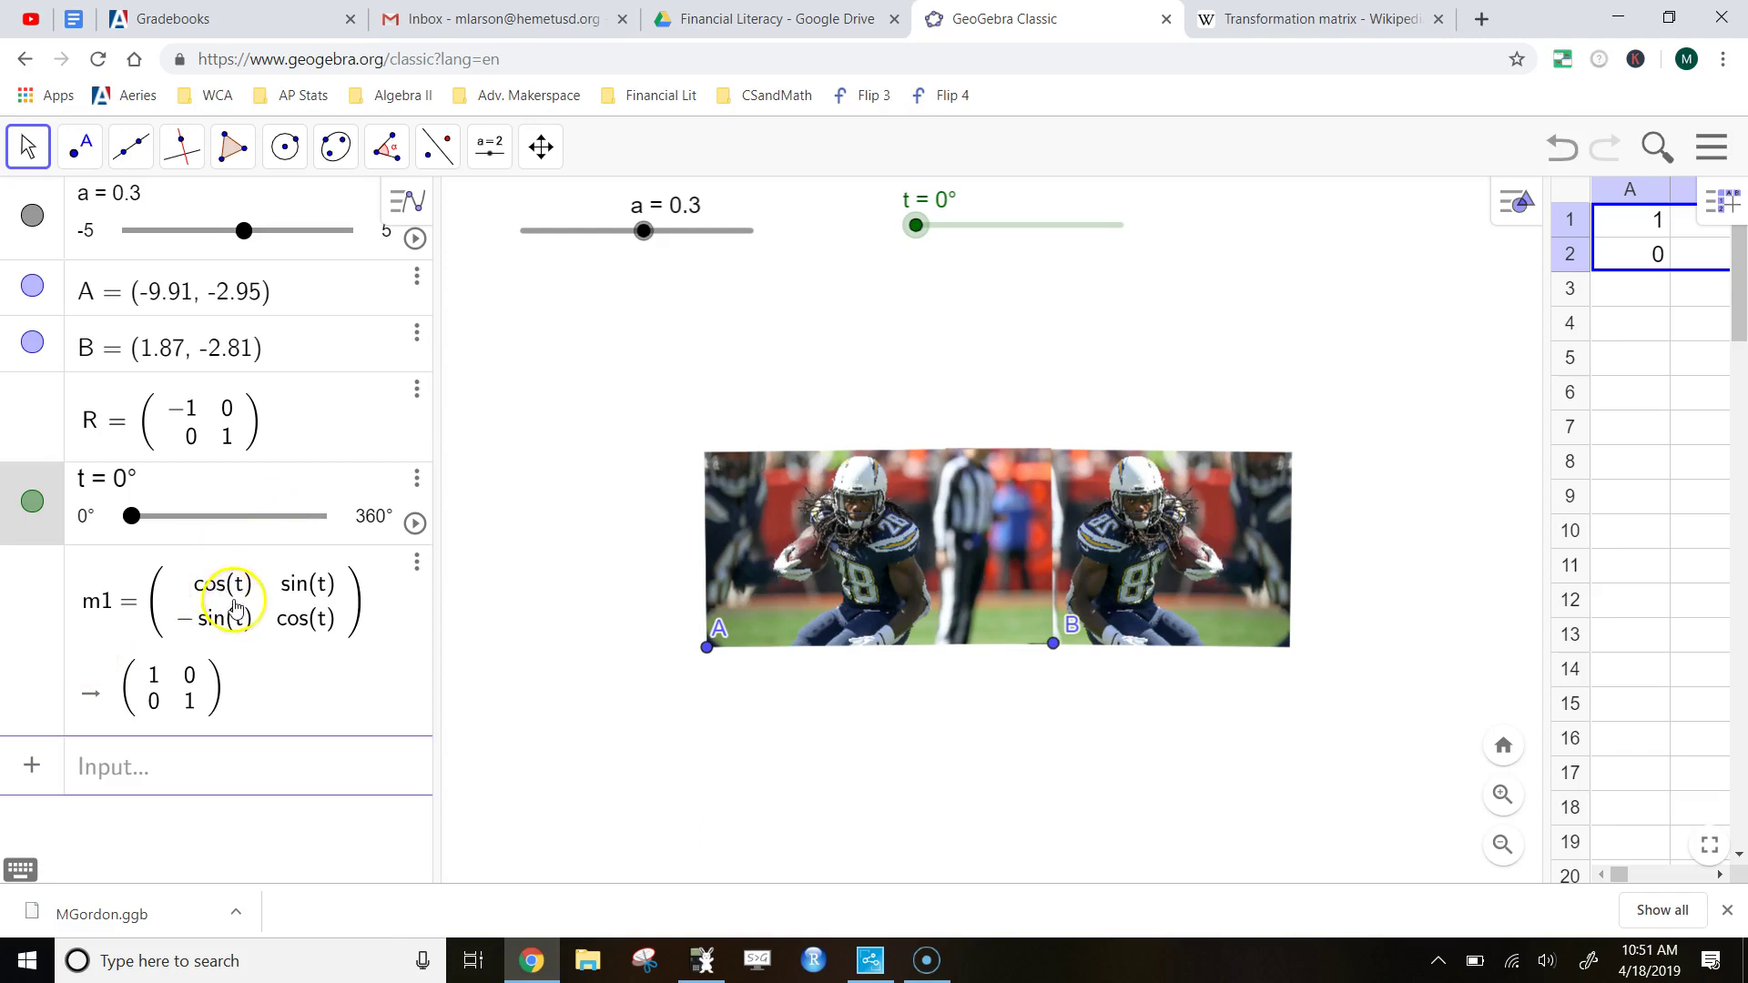
left_click(288, 626)
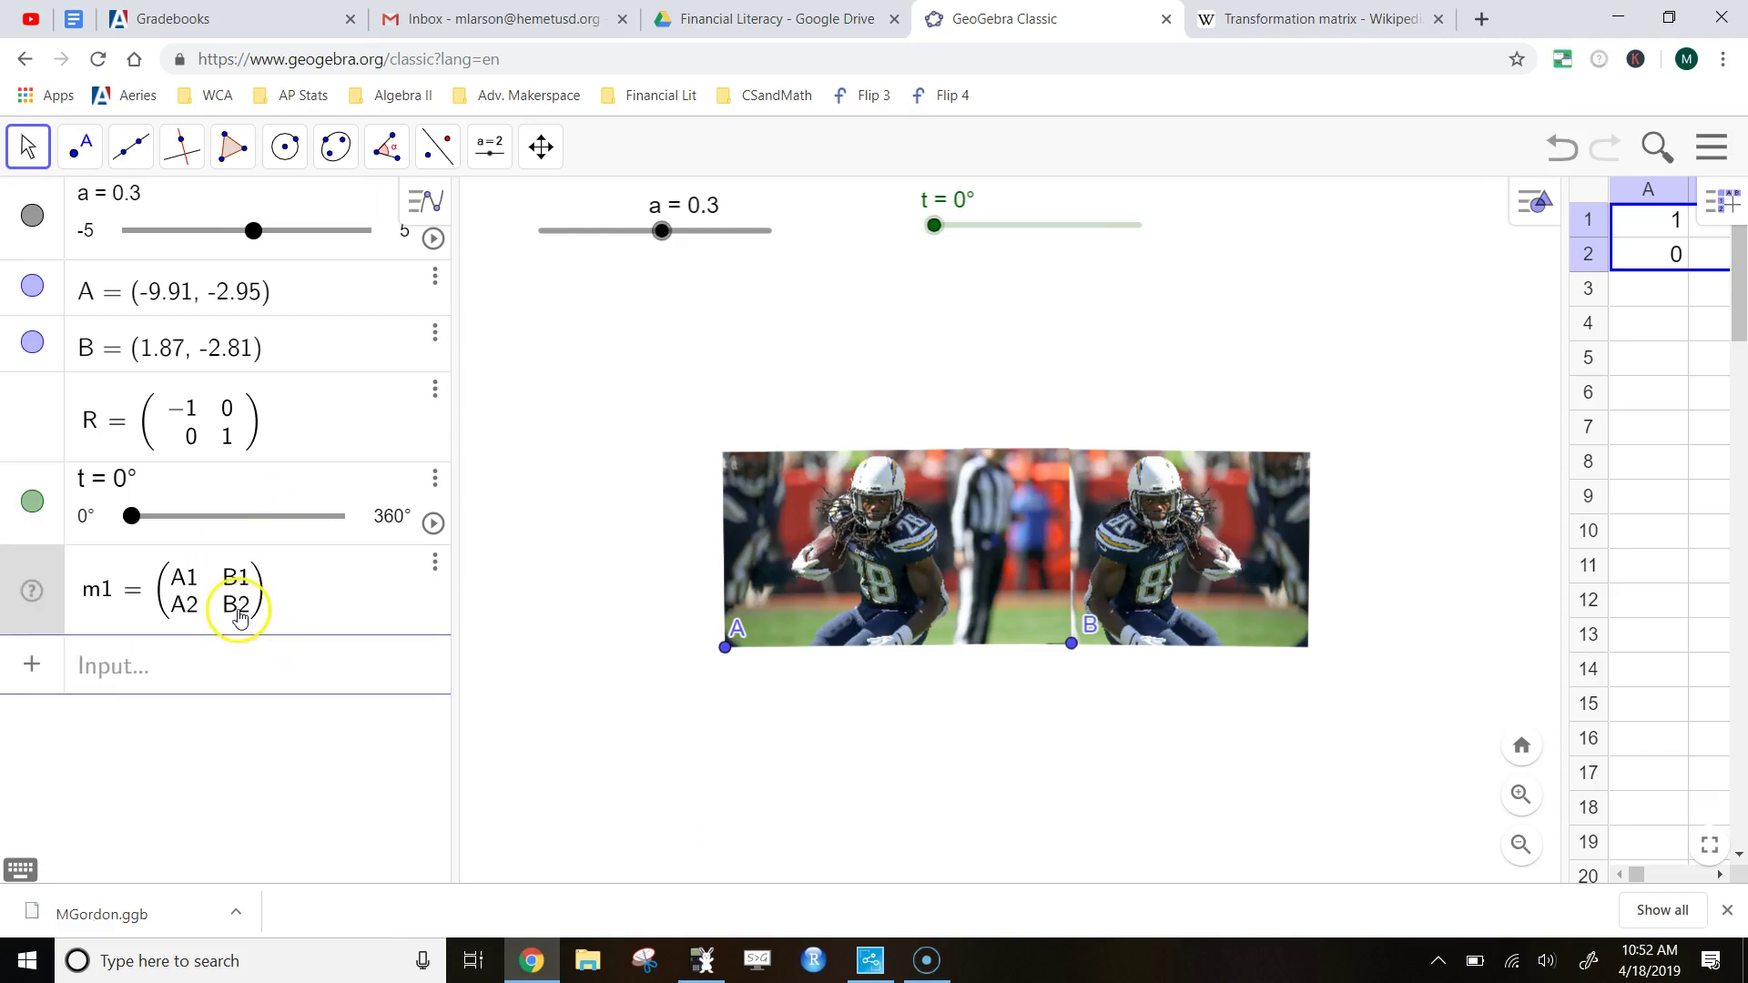
left_click_drag(1561, 472, 1491, 479)
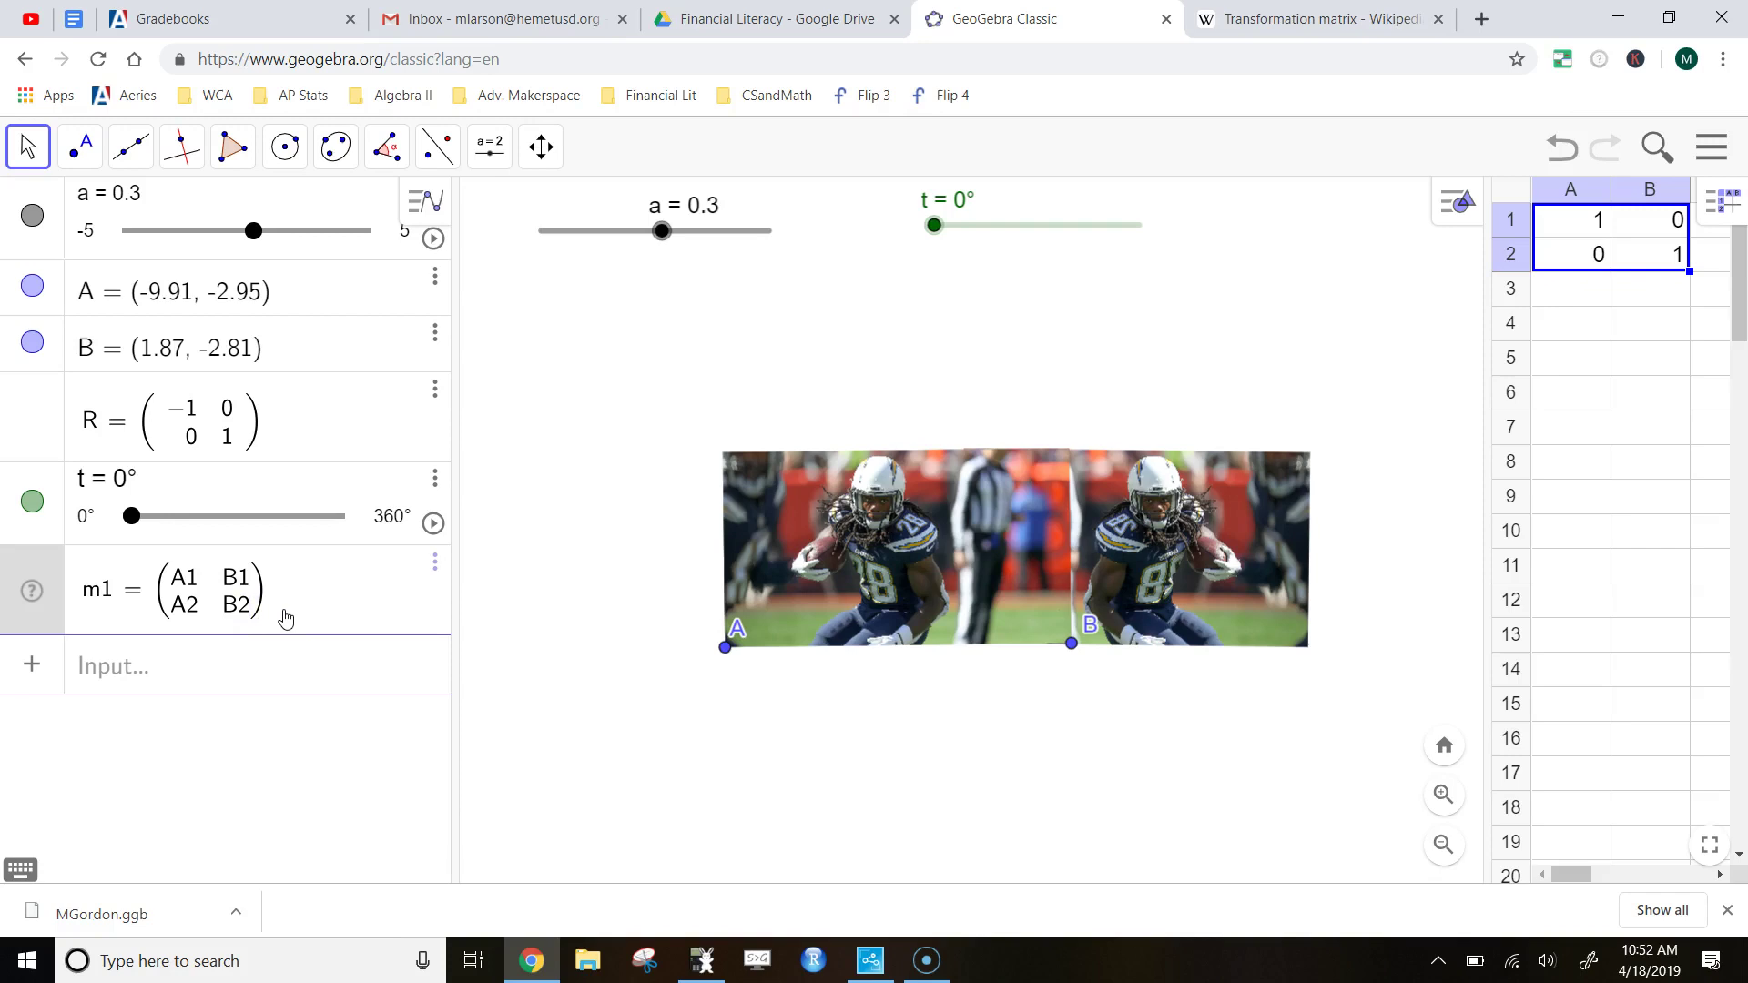
Square the B2 entry of matrix m1 and try the effect with slider t
key("Return")
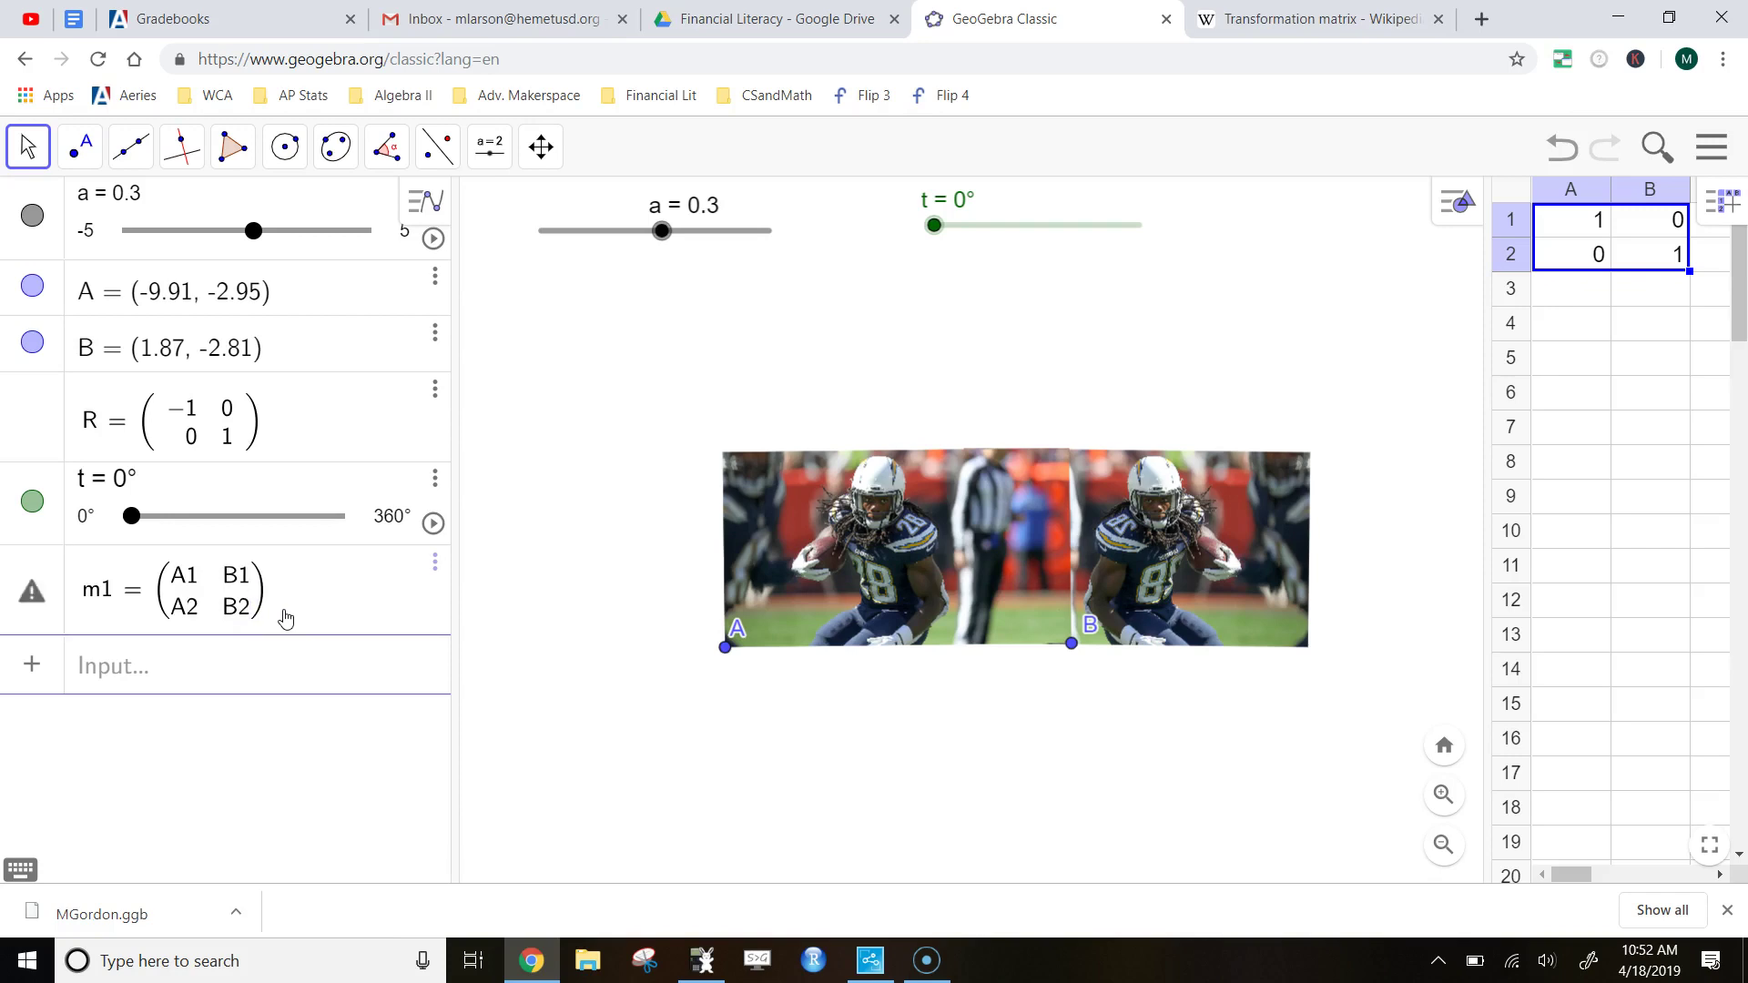
left_click(285, 618)
type("^2")
key("Return")
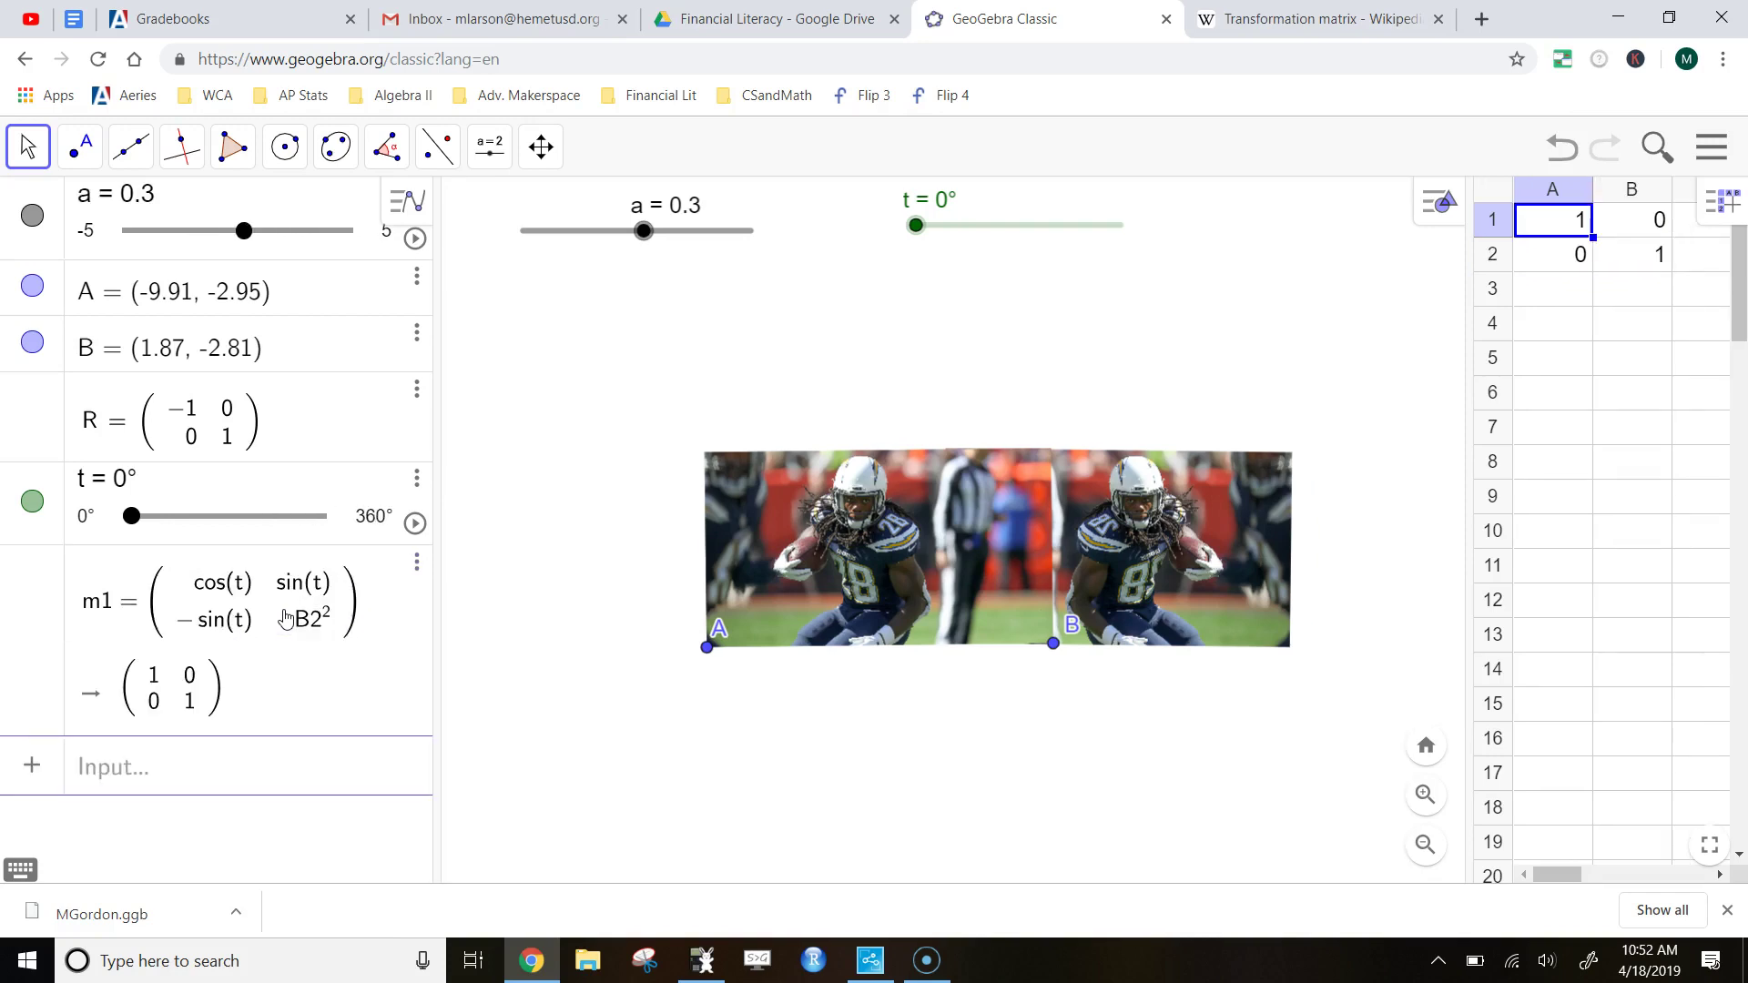
mouse_move(917, 227)
left_mouse_down()
mouse_move(1008, 241)
mouse_move(1112, 297)
mouse_move(987, 258)
mouse_move(913, 258)
mouse_move(890, 281)
mouse_move(1114, 227)
mouse_move(916, 253)
left_mouse_up()
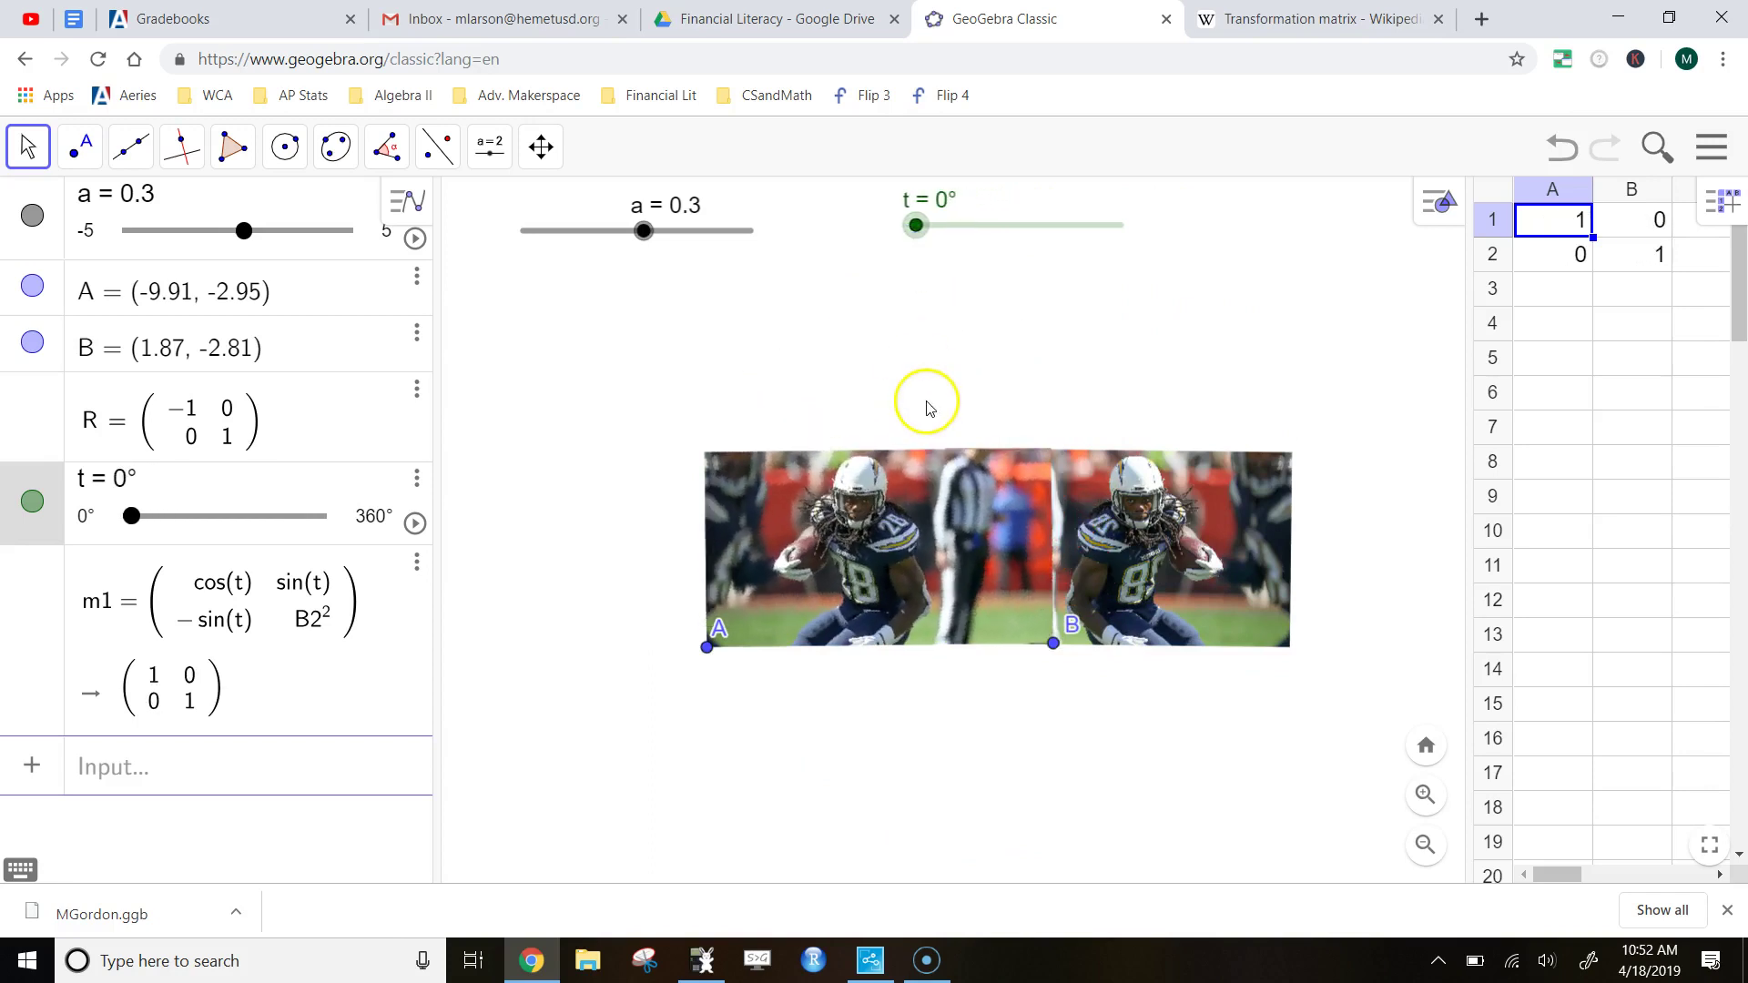
Multiply the B1 entry of matrix m1 by 2 and try the effect with slider t
left_click(216, 586)
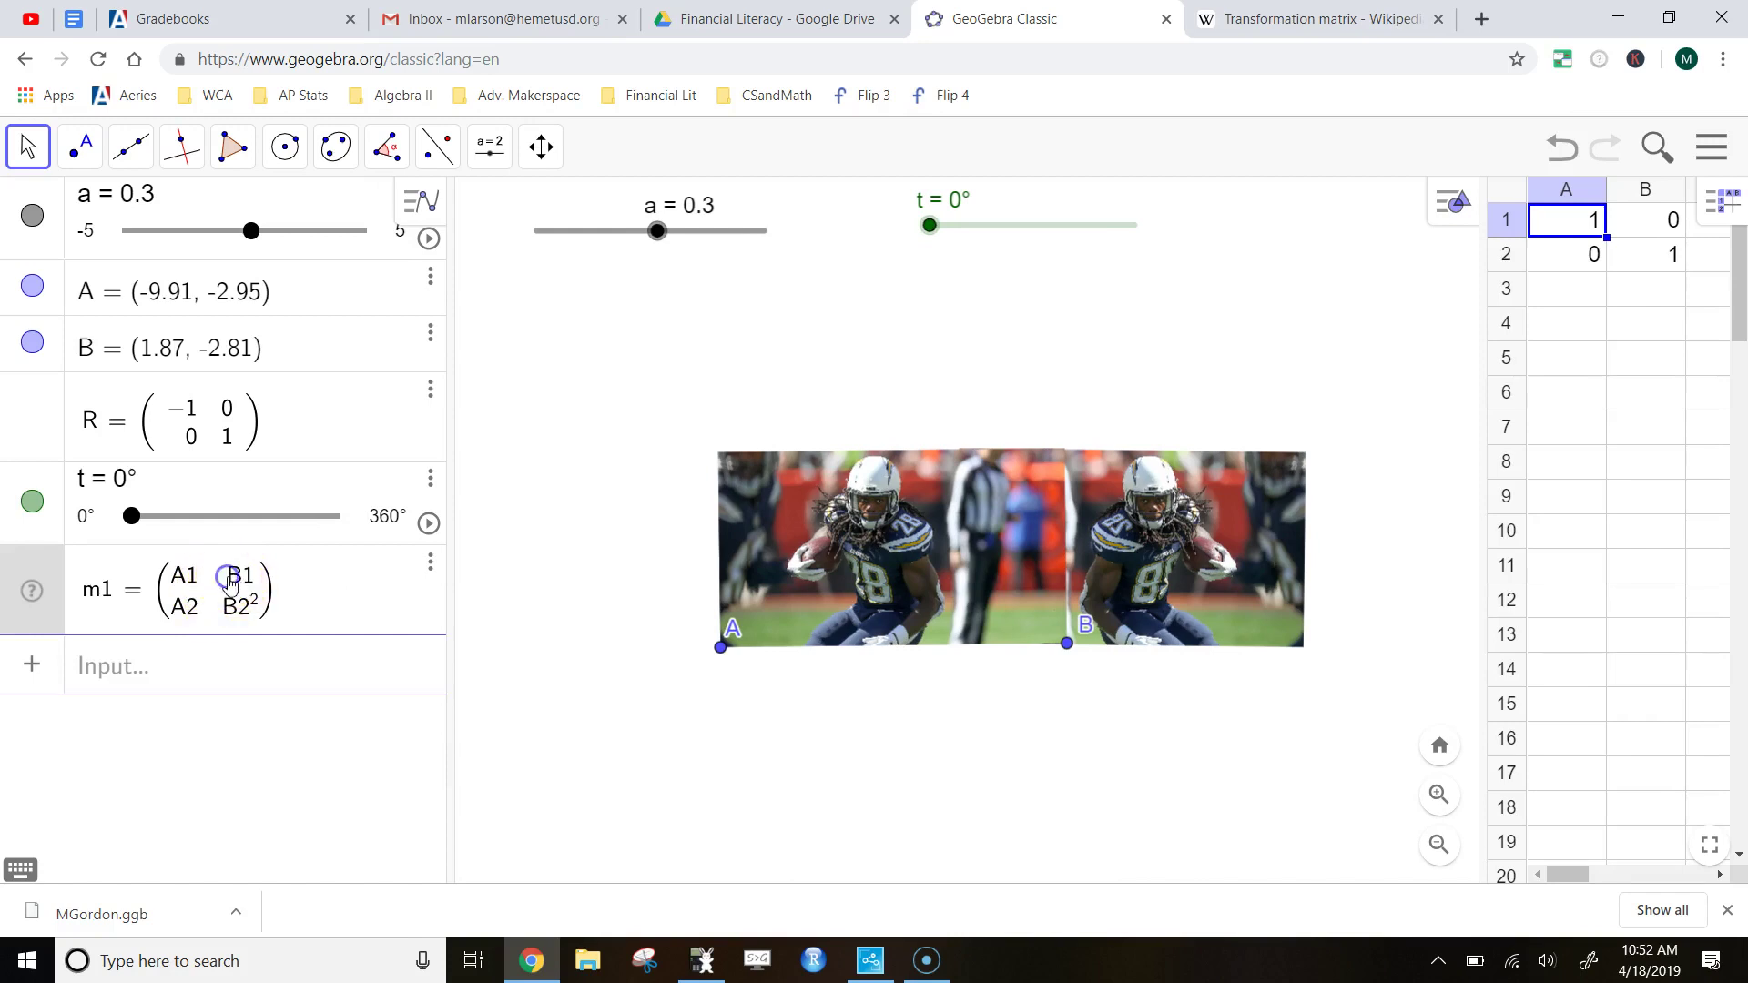
left_click(233, 585)
type("2")
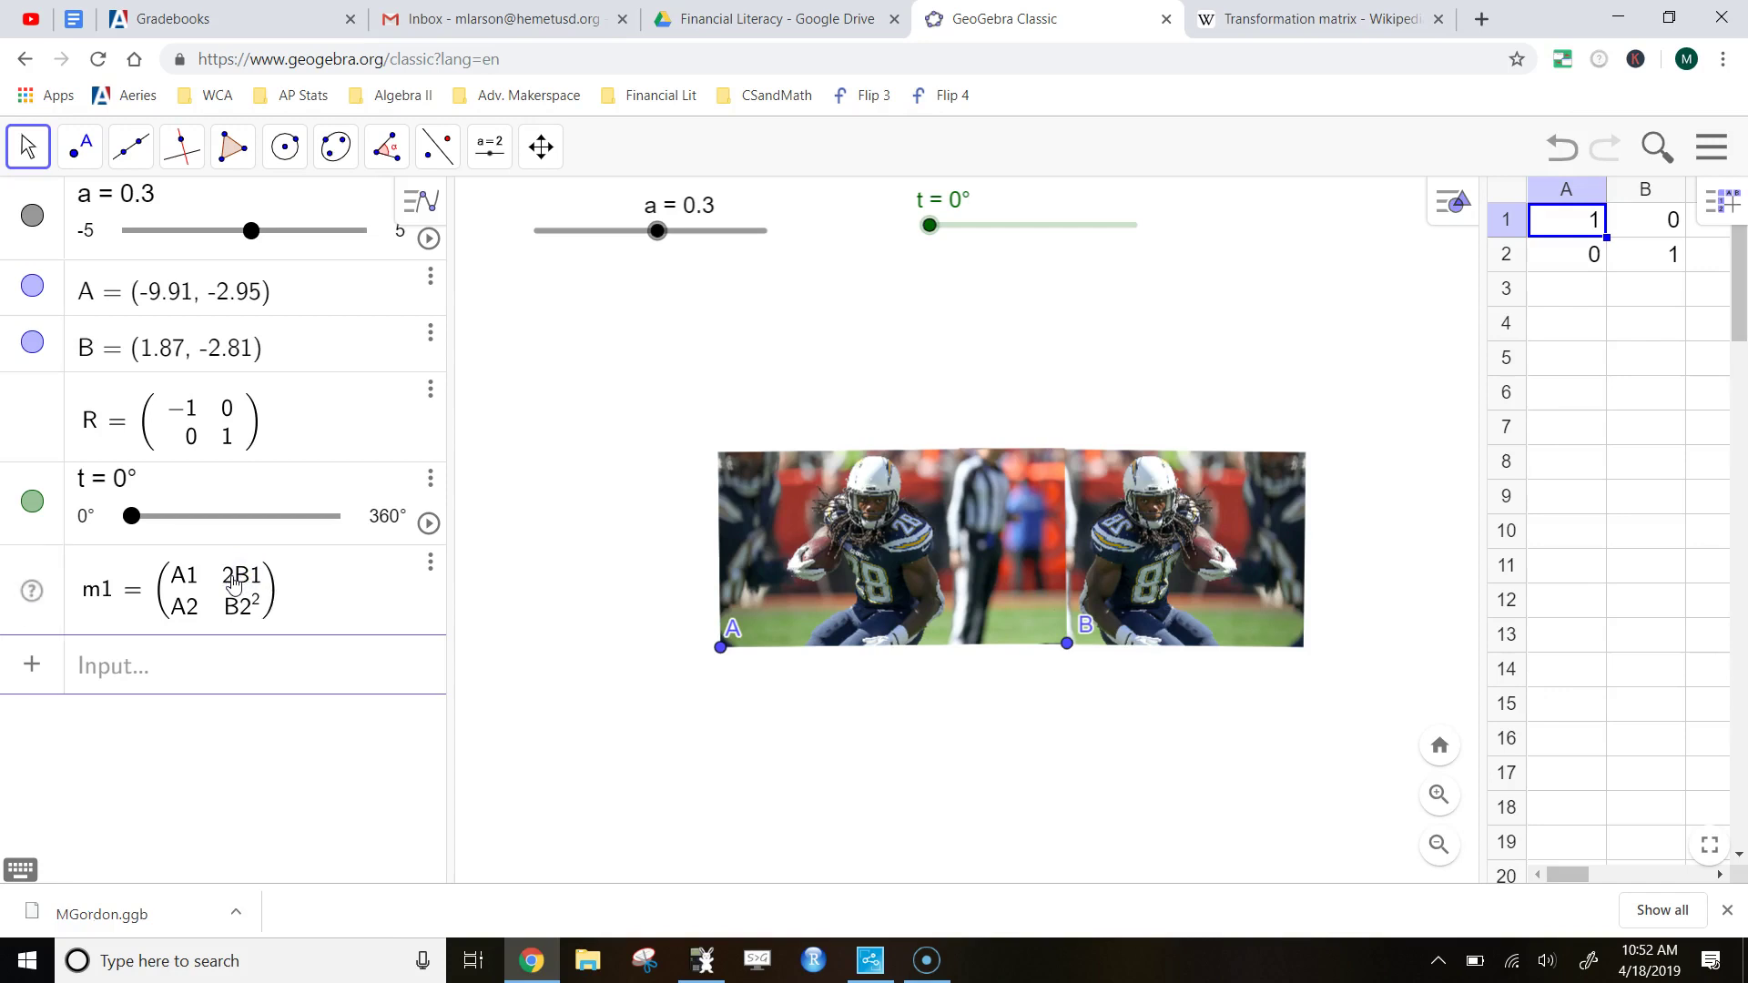
left_click(466, 695)
mouse_move(920, 227)
left_mouse_down()
mouse_move(1132, 274)
mouse_move(893, 230)
mouse_move(987, 226)
mouse_move(1092, 242)
mouse_move(1108, 261)
mouse_move(918, 235)
left_mouse_up()
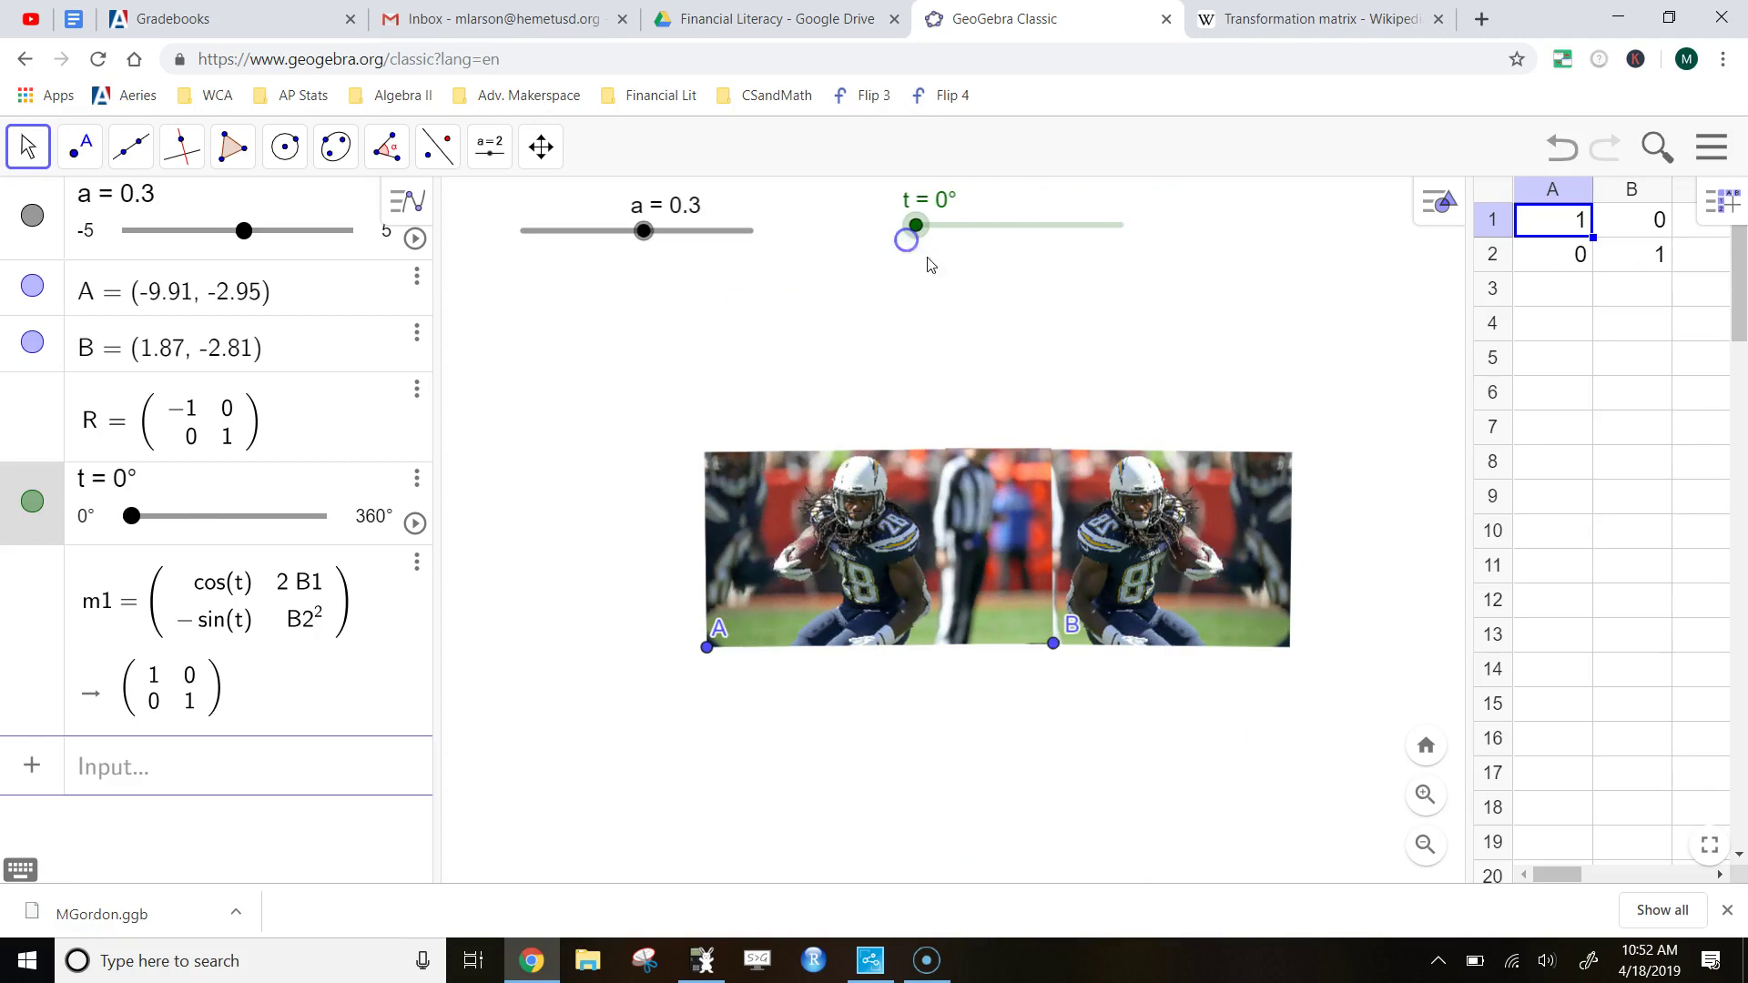
Switch to the Wikipedia transformation matrix article and read its Stretching and Shearing sections
left_click(823, 565)
left_click(993, 135)
left_click(1311, 18)
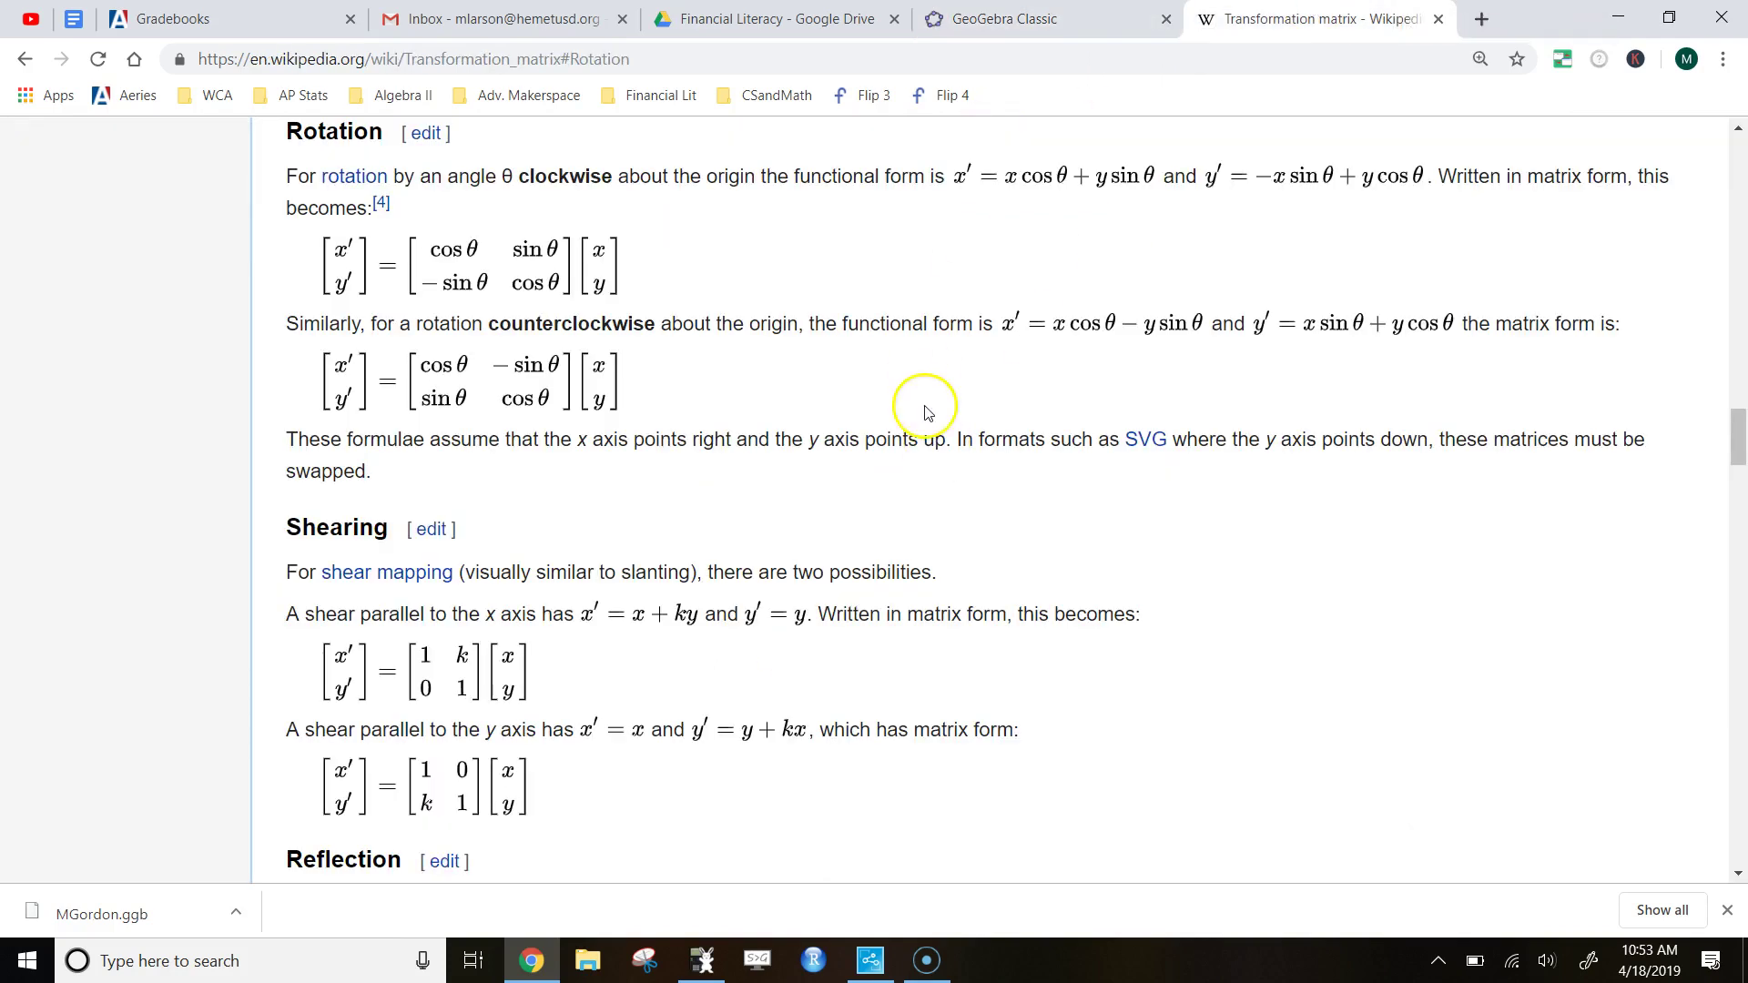
left_click(24, 58)
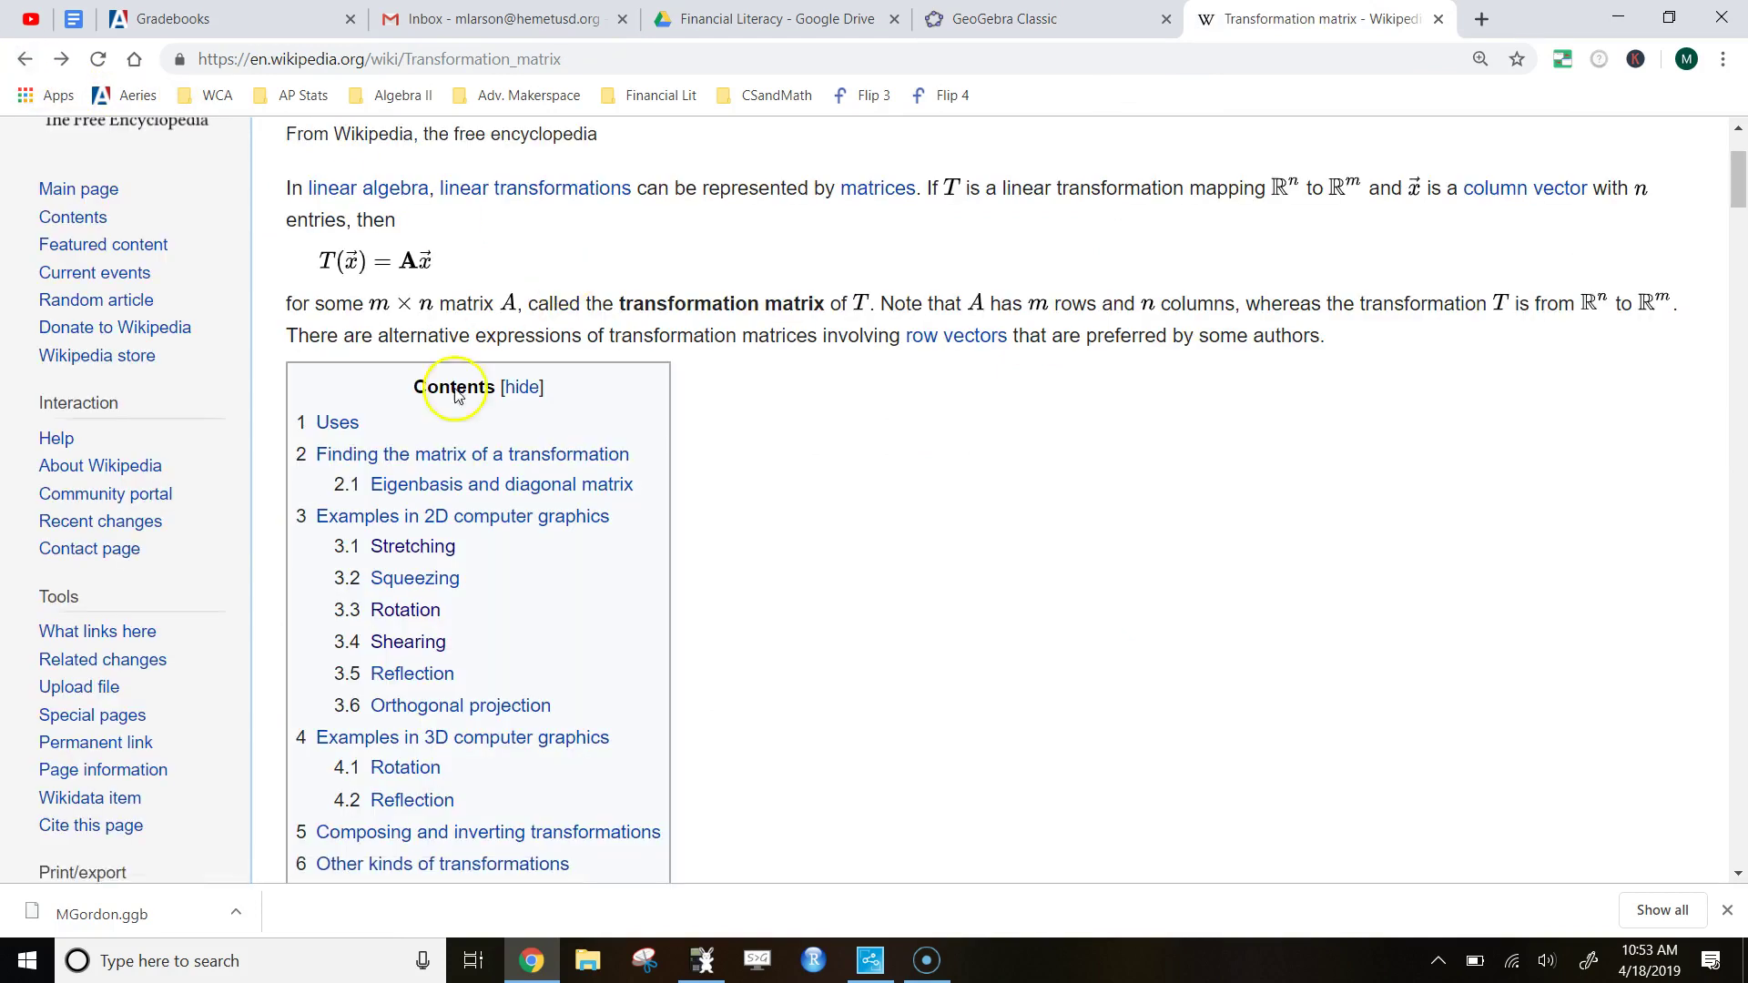
left_click(431, 555)
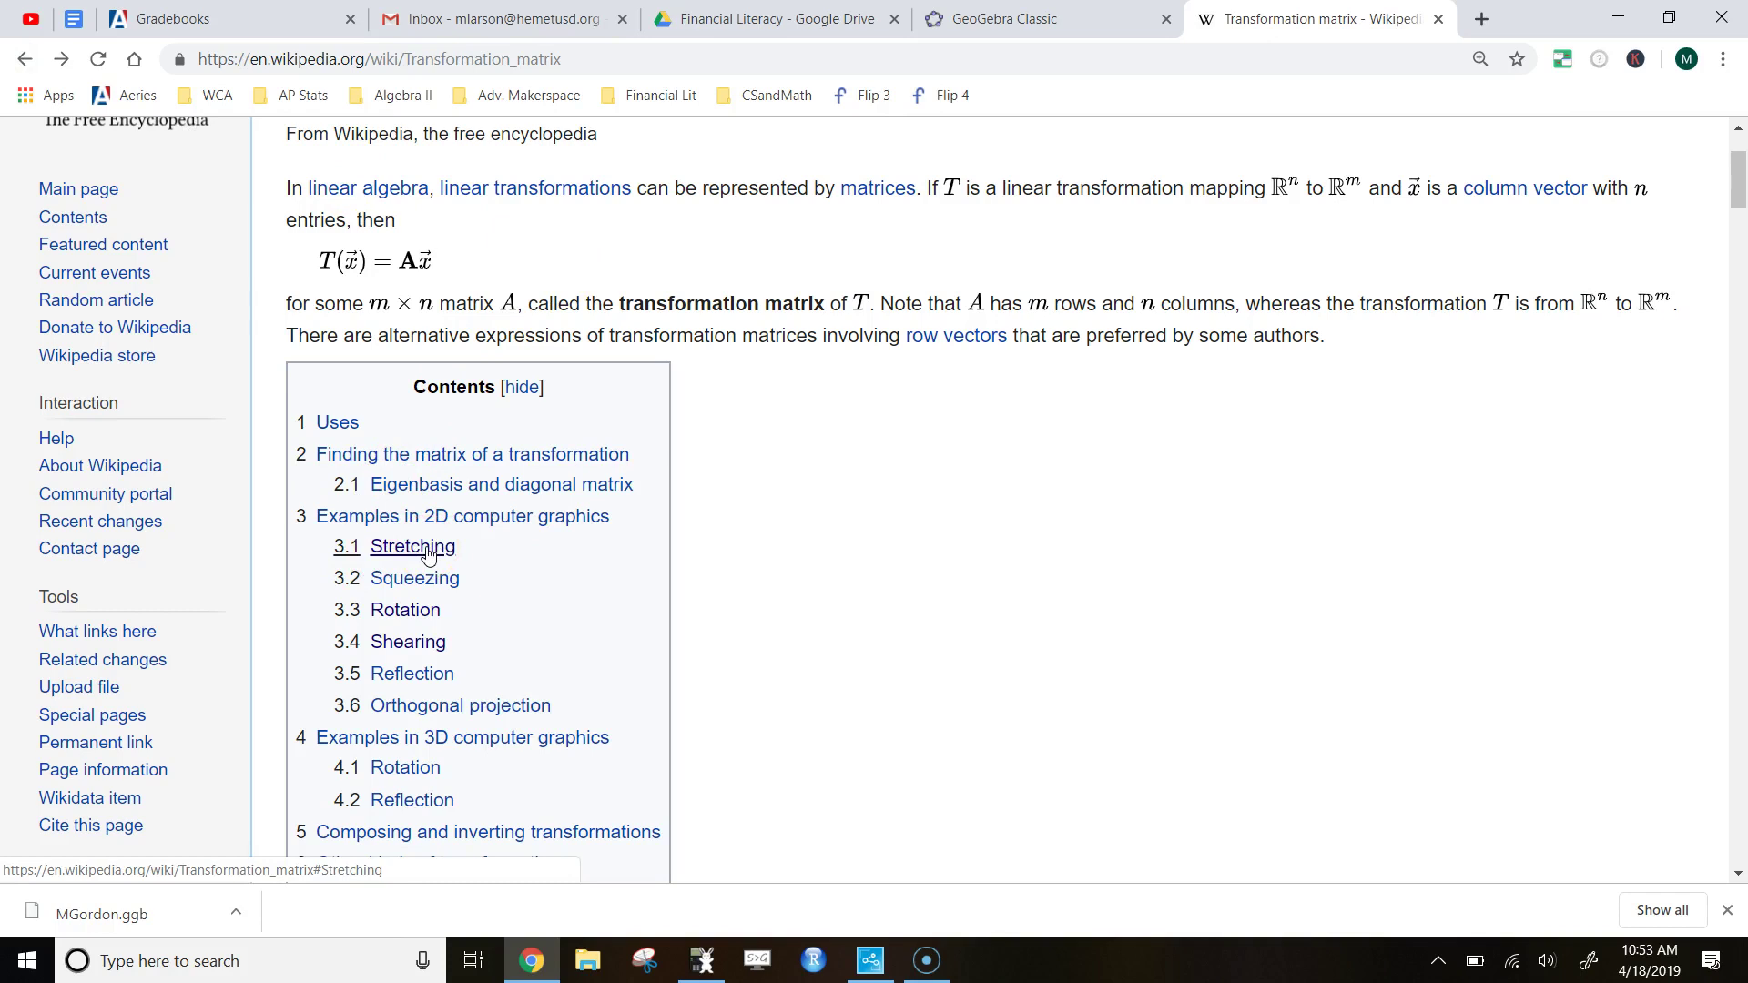
left_click(429, 552)
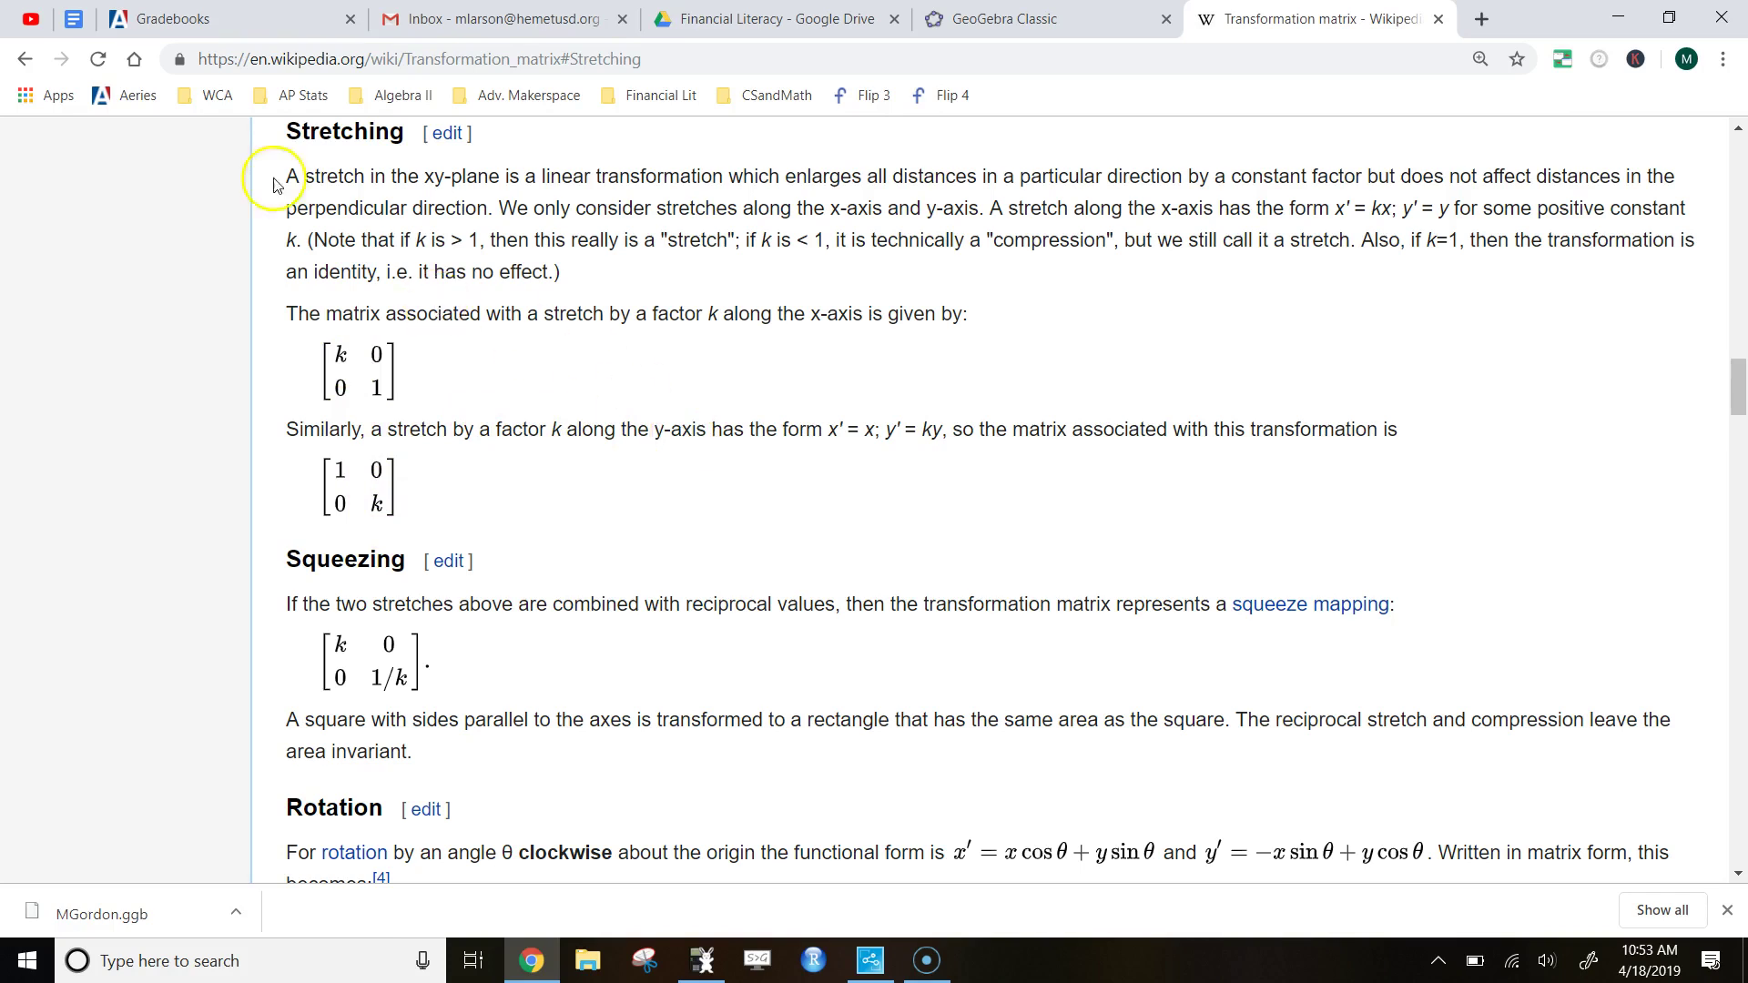
left_click(25, 58)
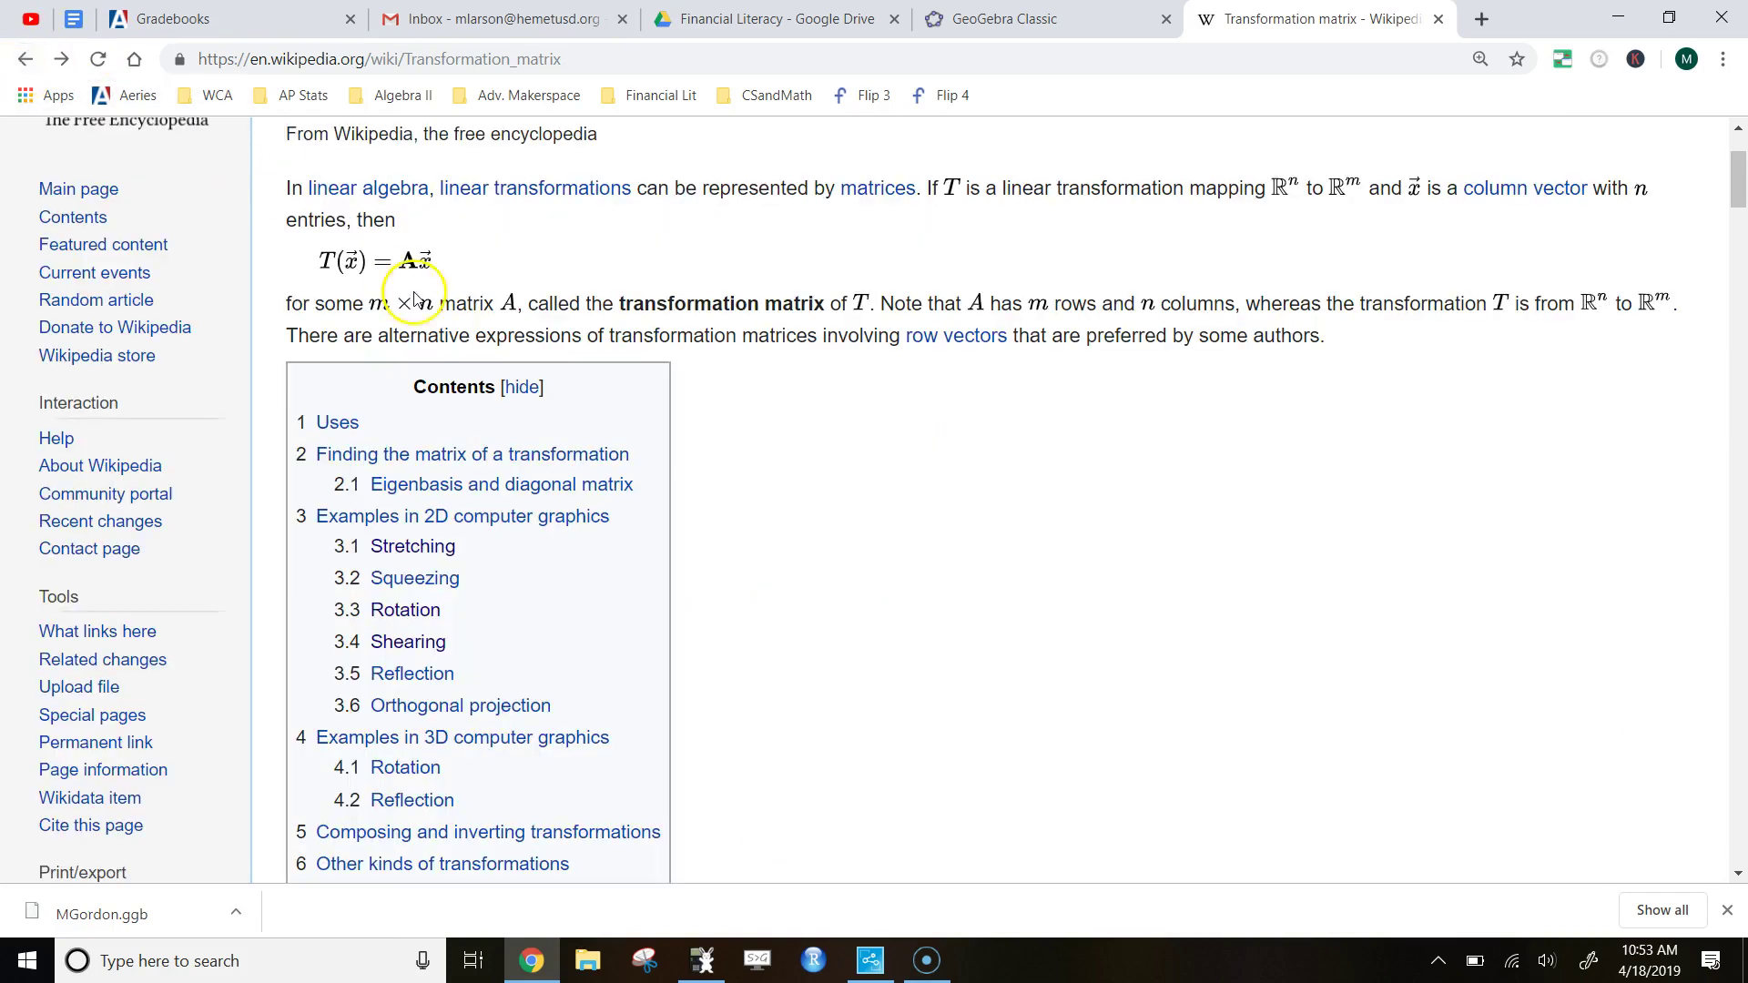
left_click(412, 643)
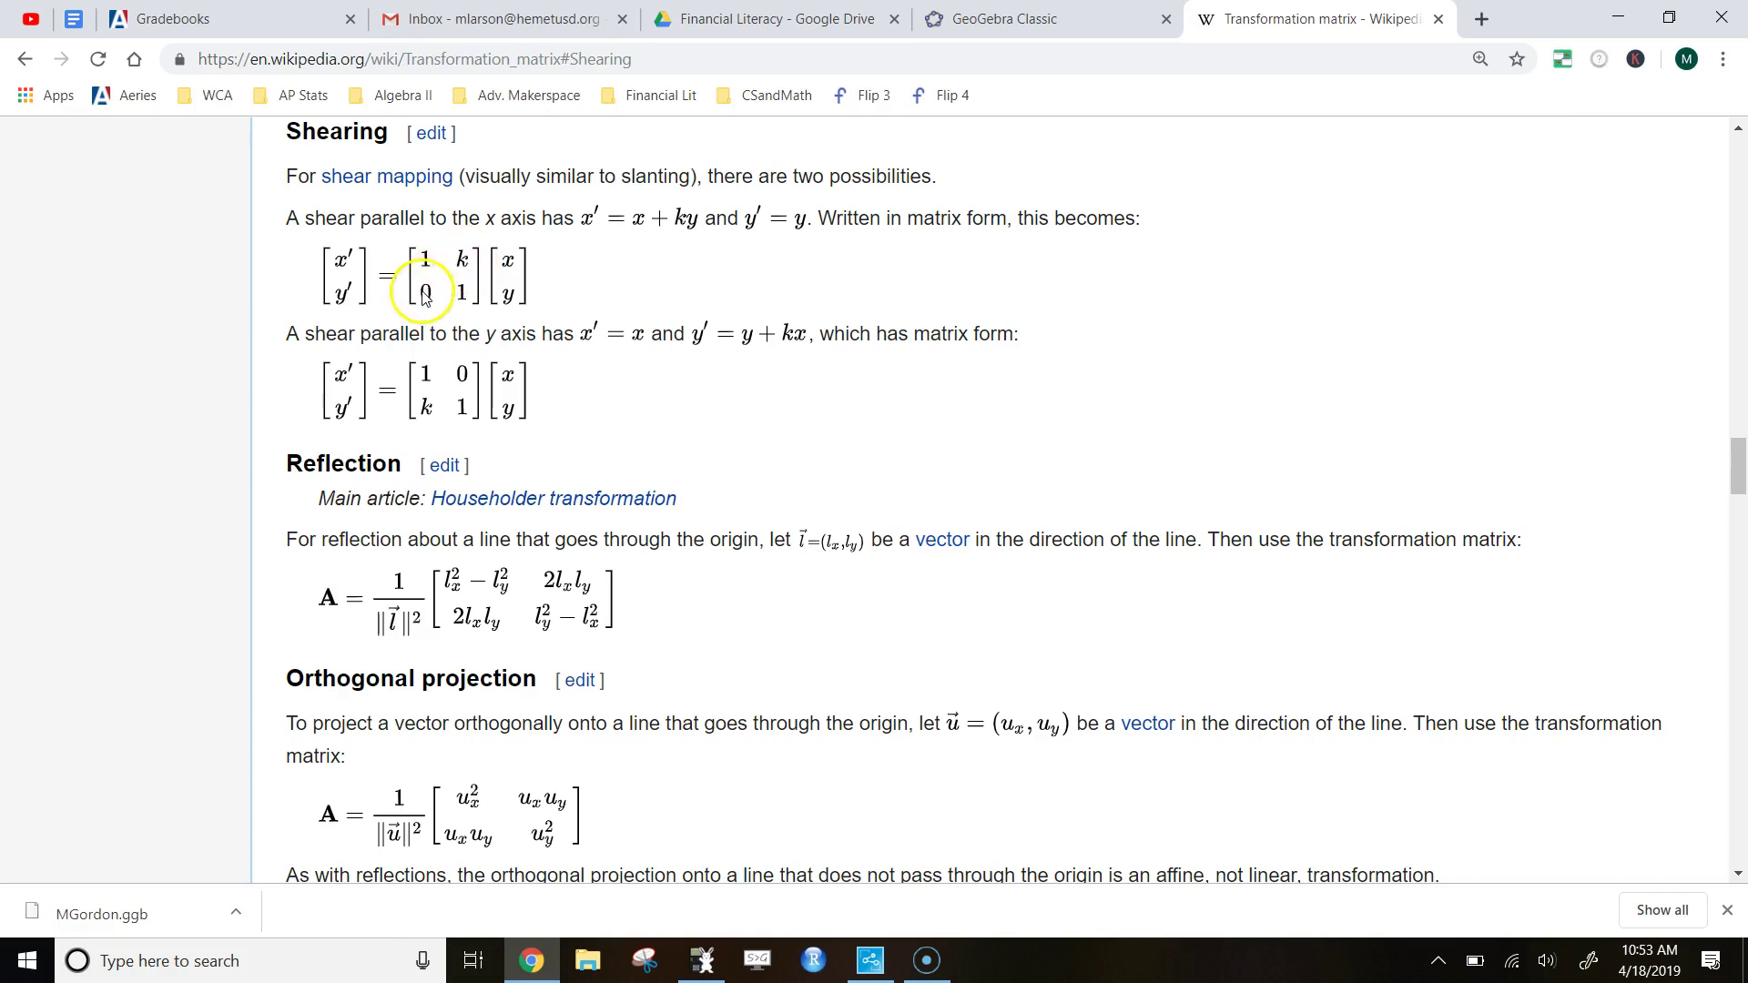
Switch back to GeoGebra and enter the x-axis shear matrix's first row in the spreadsheet: 1 in A4 and a in B4
left_click(1029, 13)
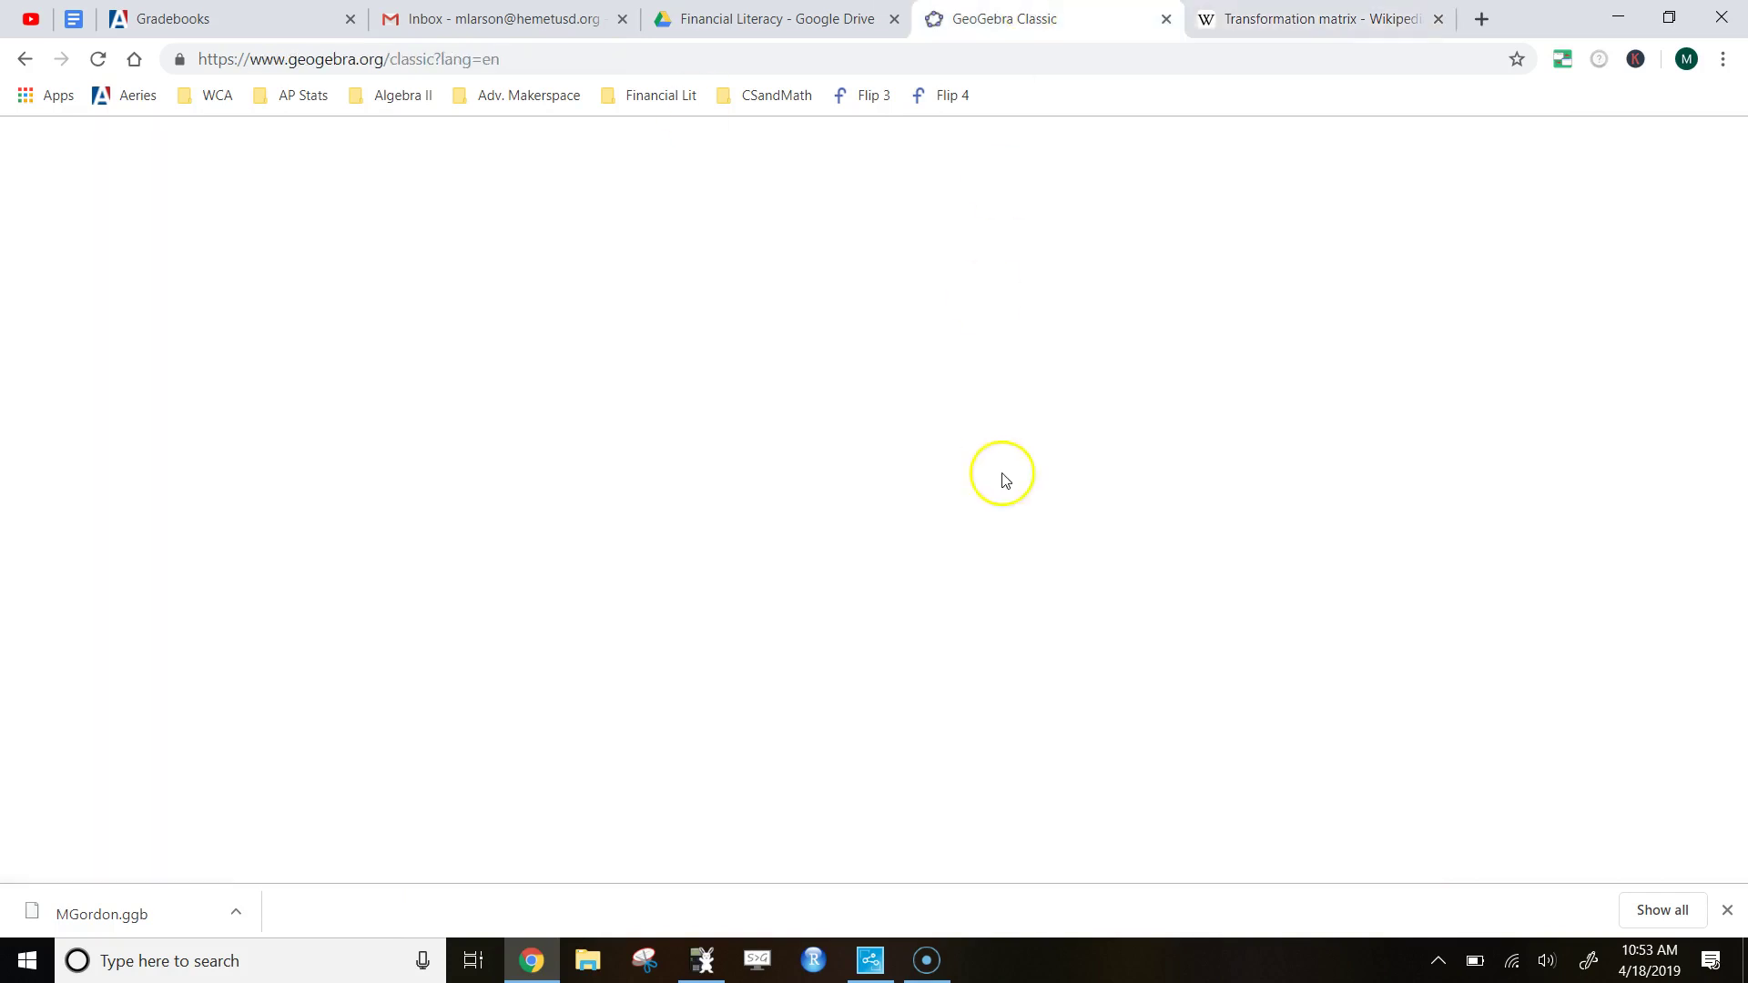
left_click(134, 774)
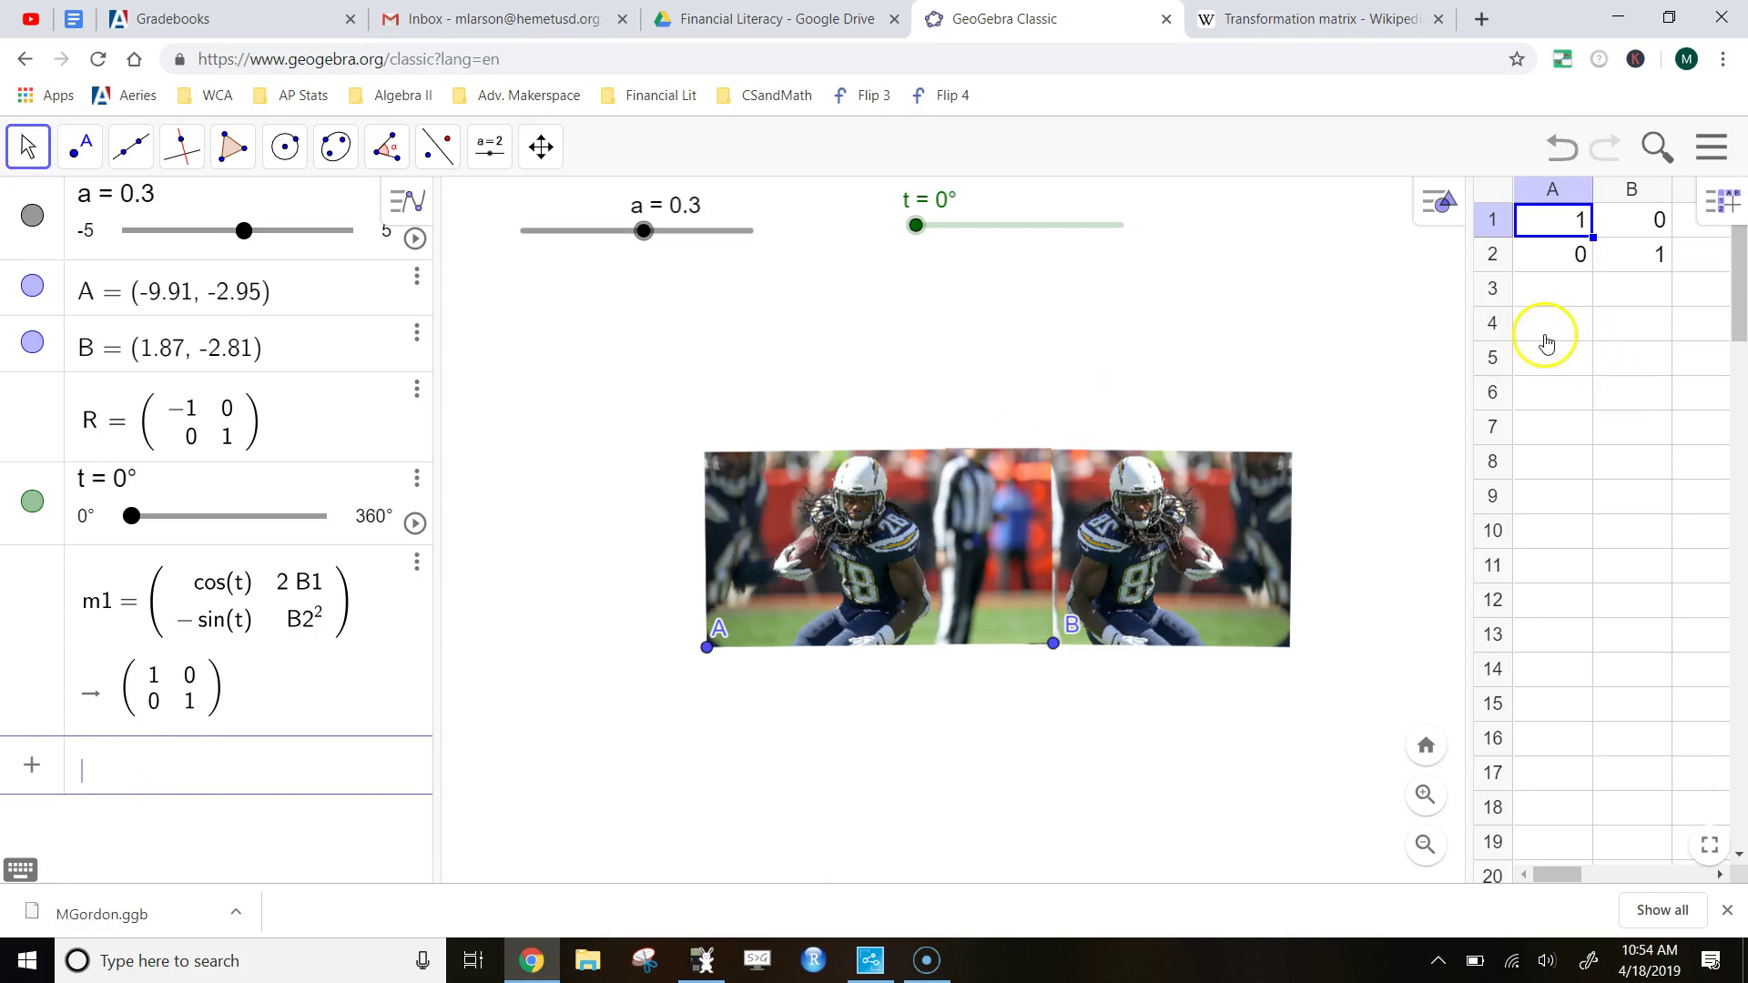
left_click(1559, 326)
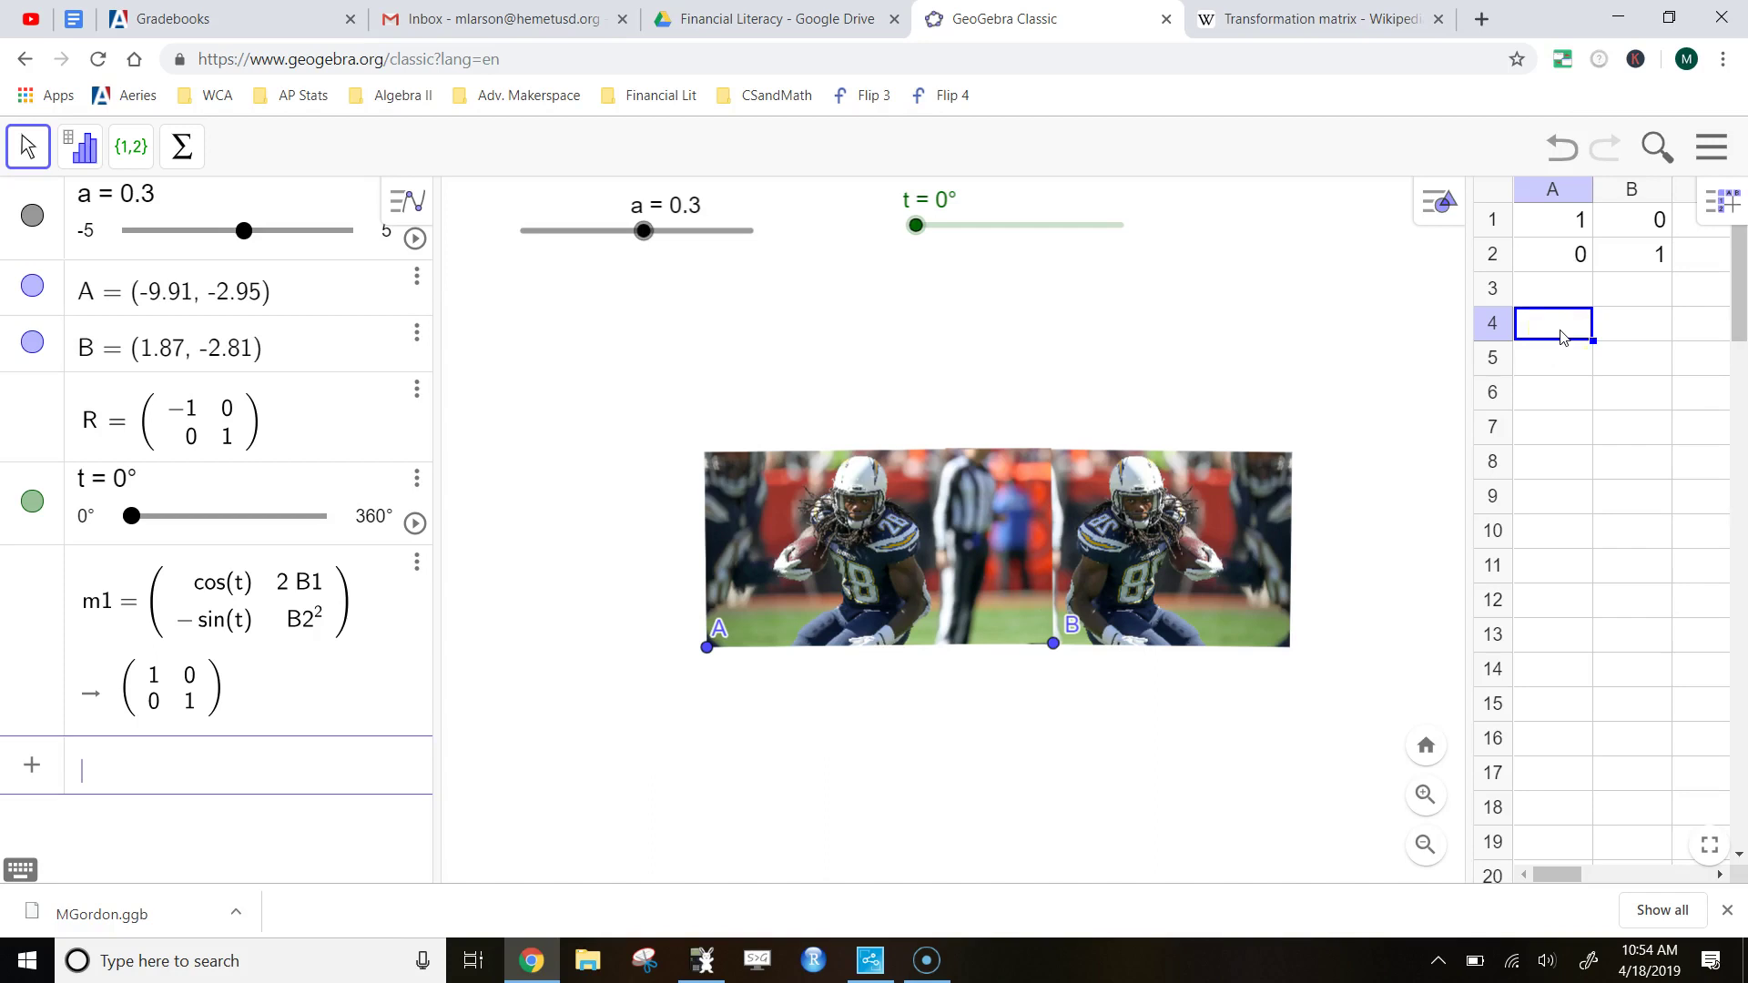
type("1")
key("Tab")
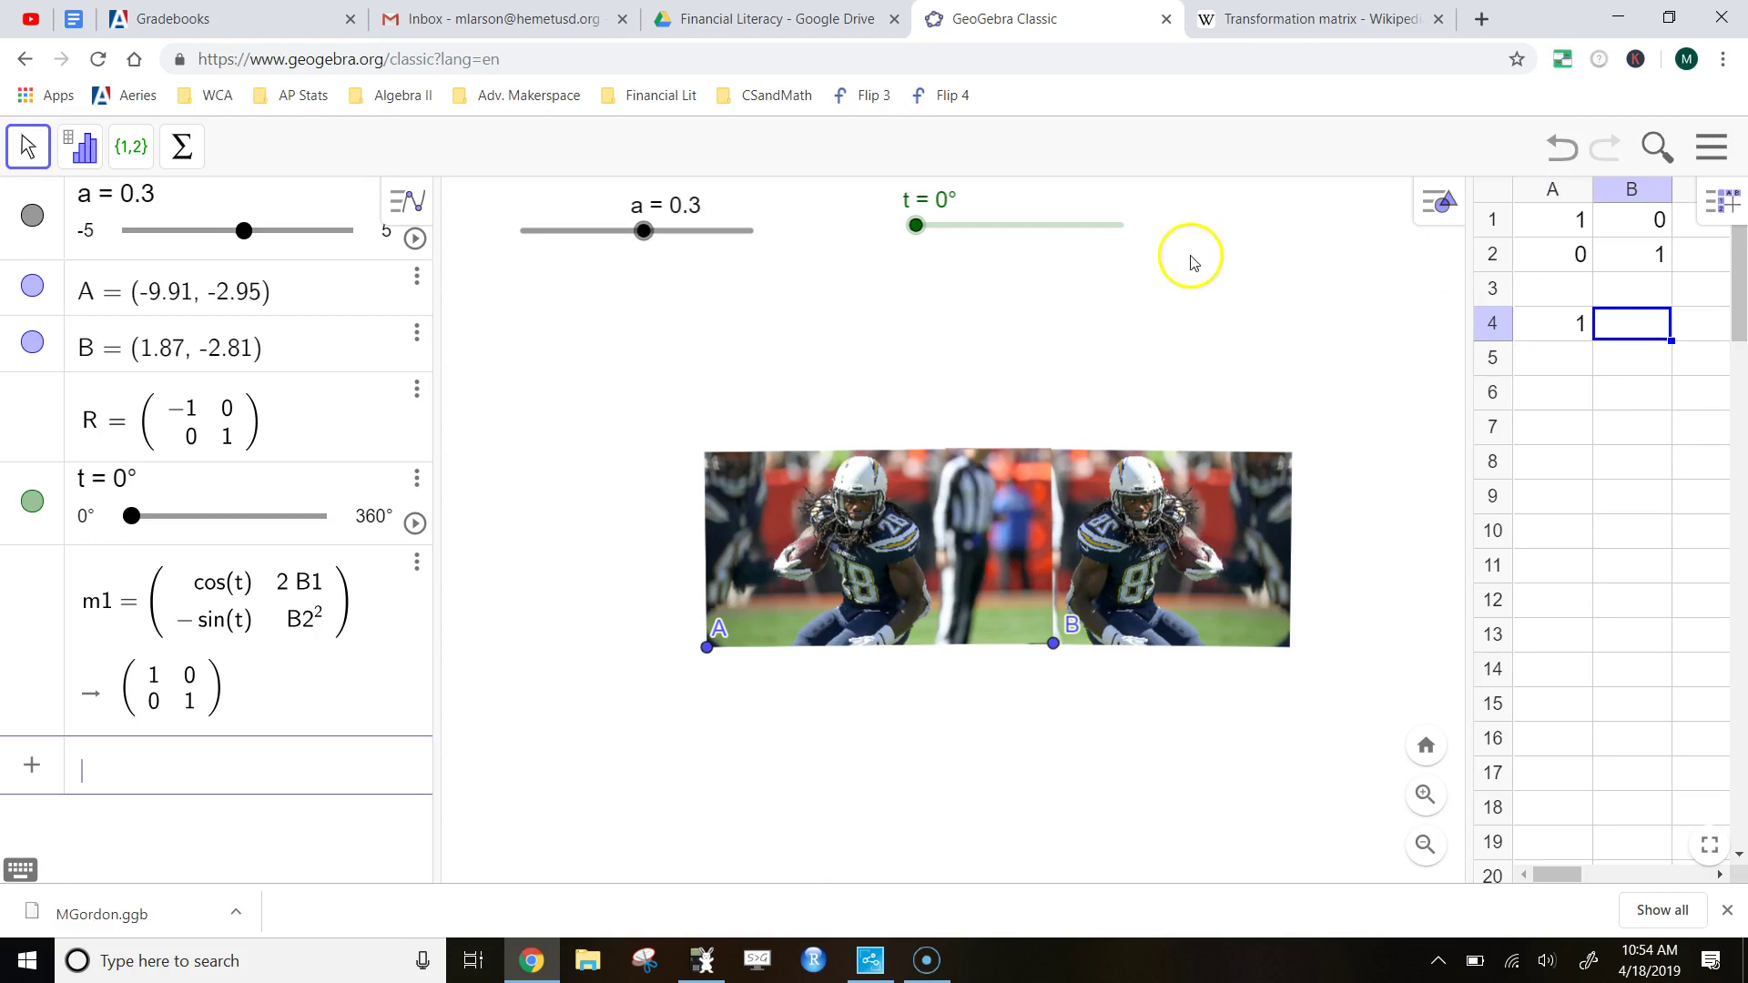
left_click(1321, 18)
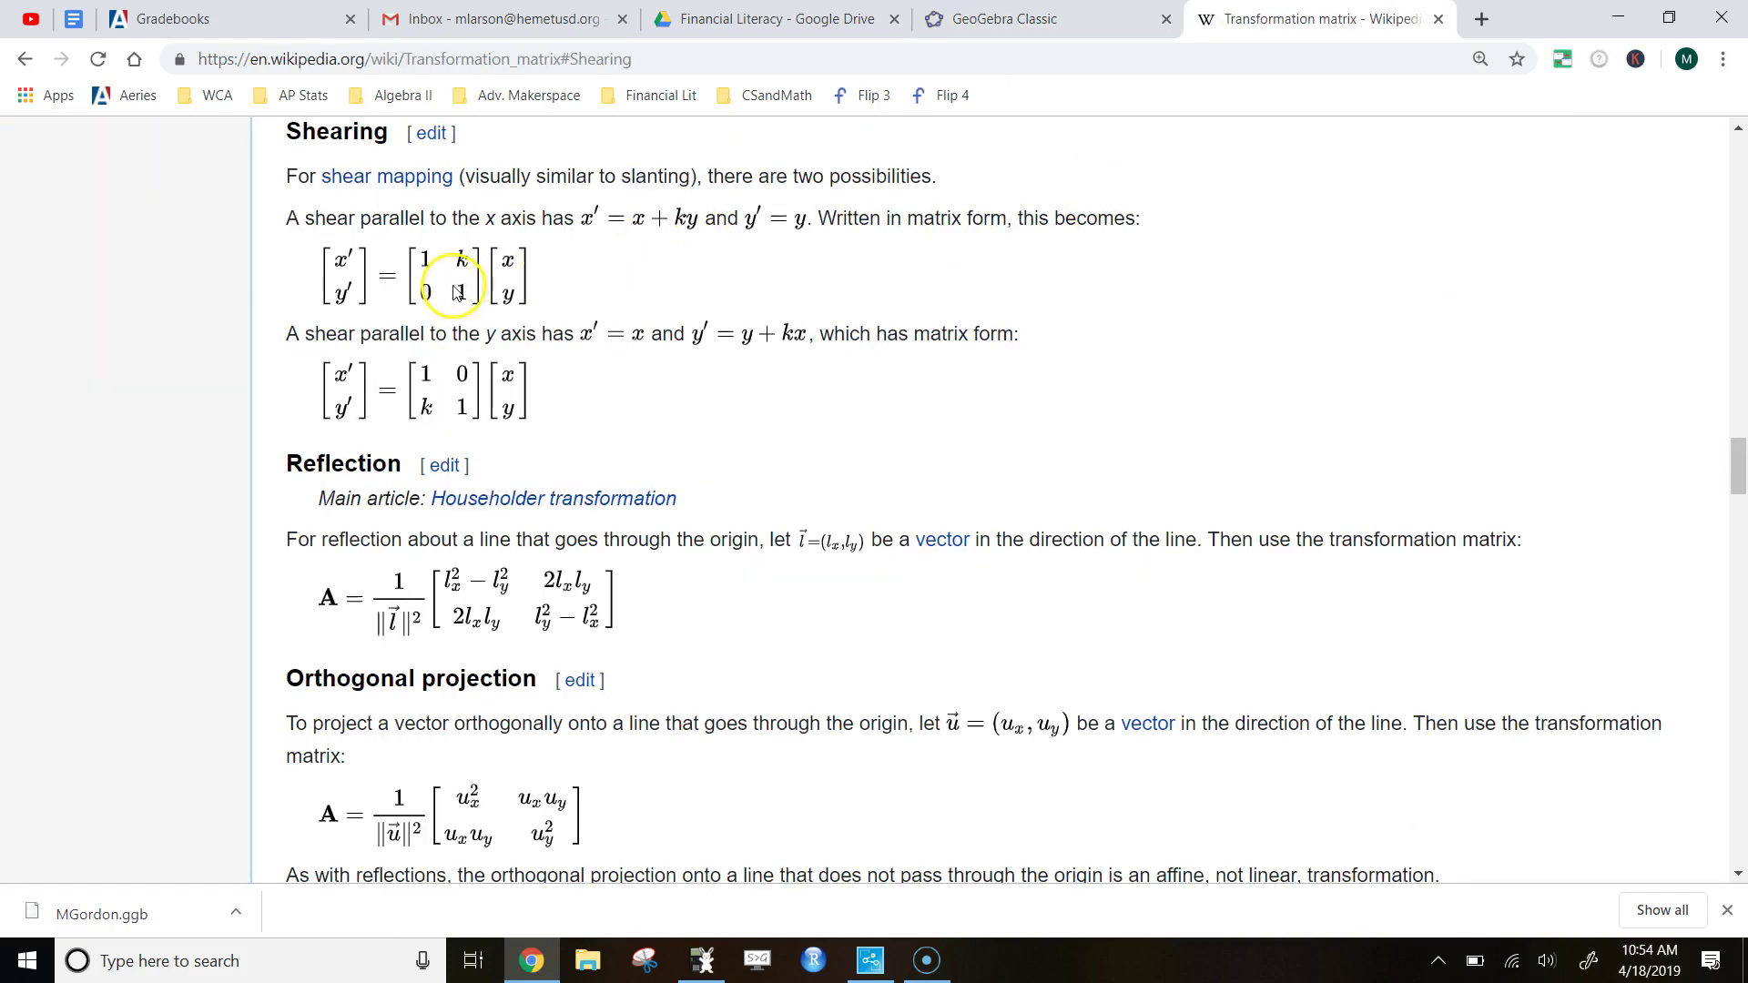
left_click(1001, 19)
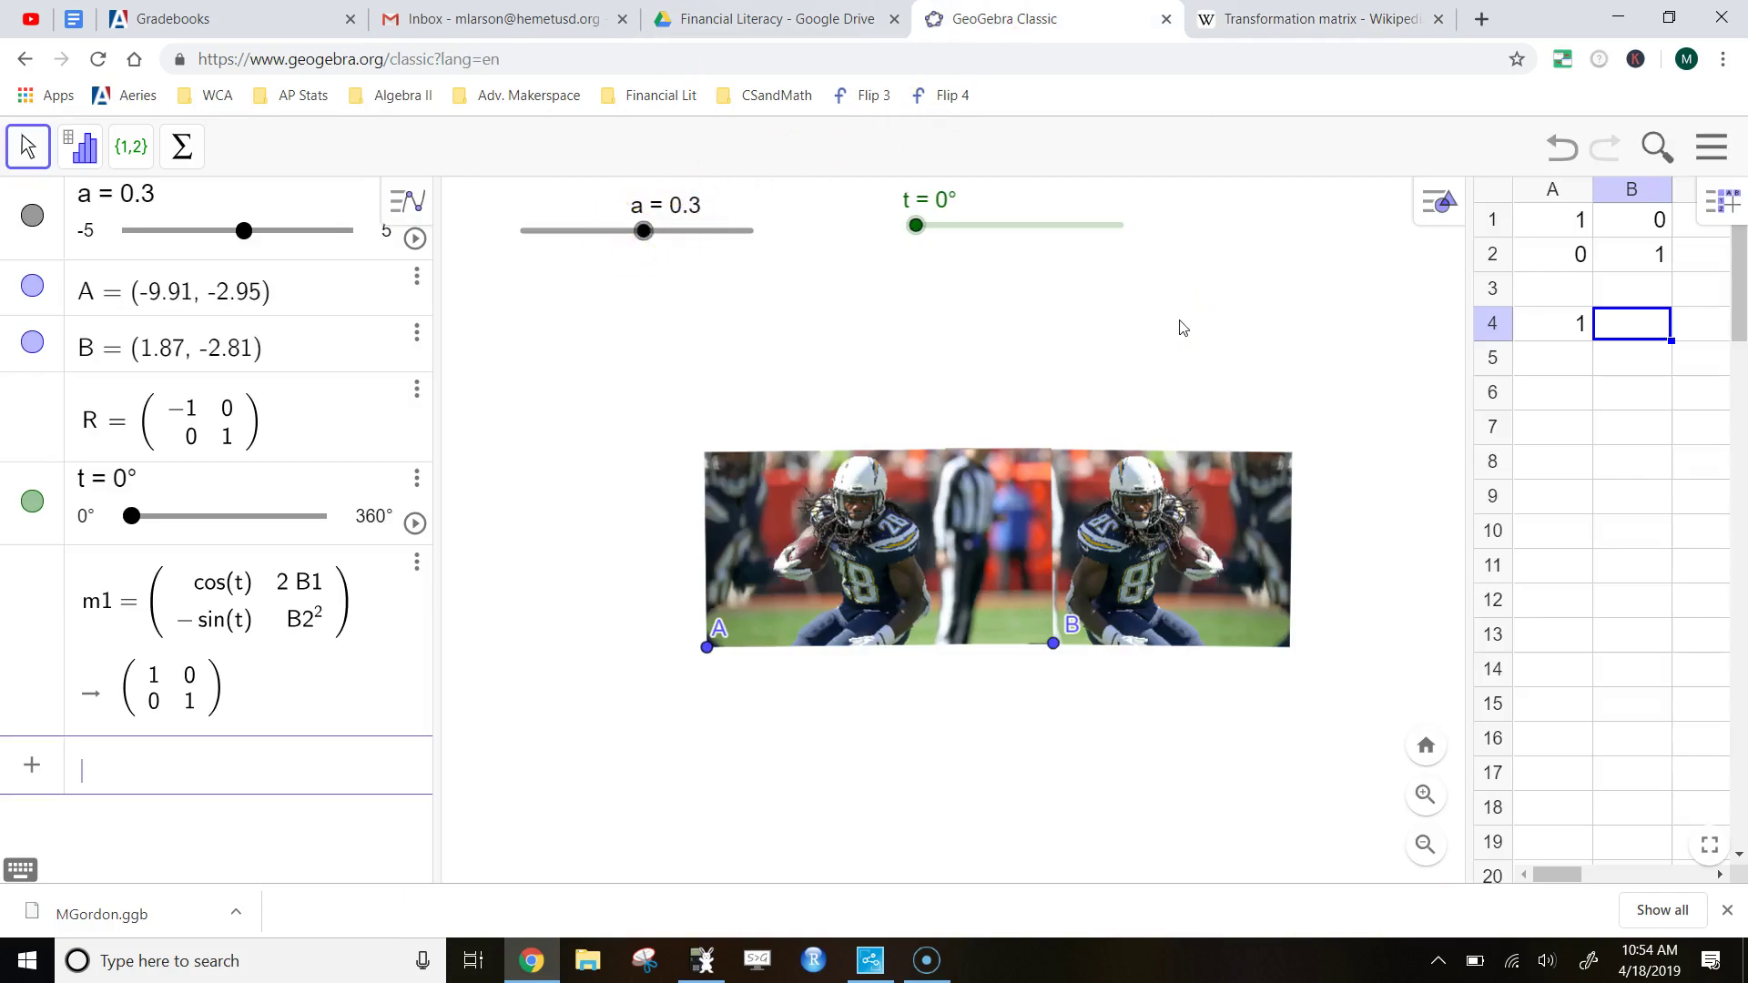
type("a")
key("Return")
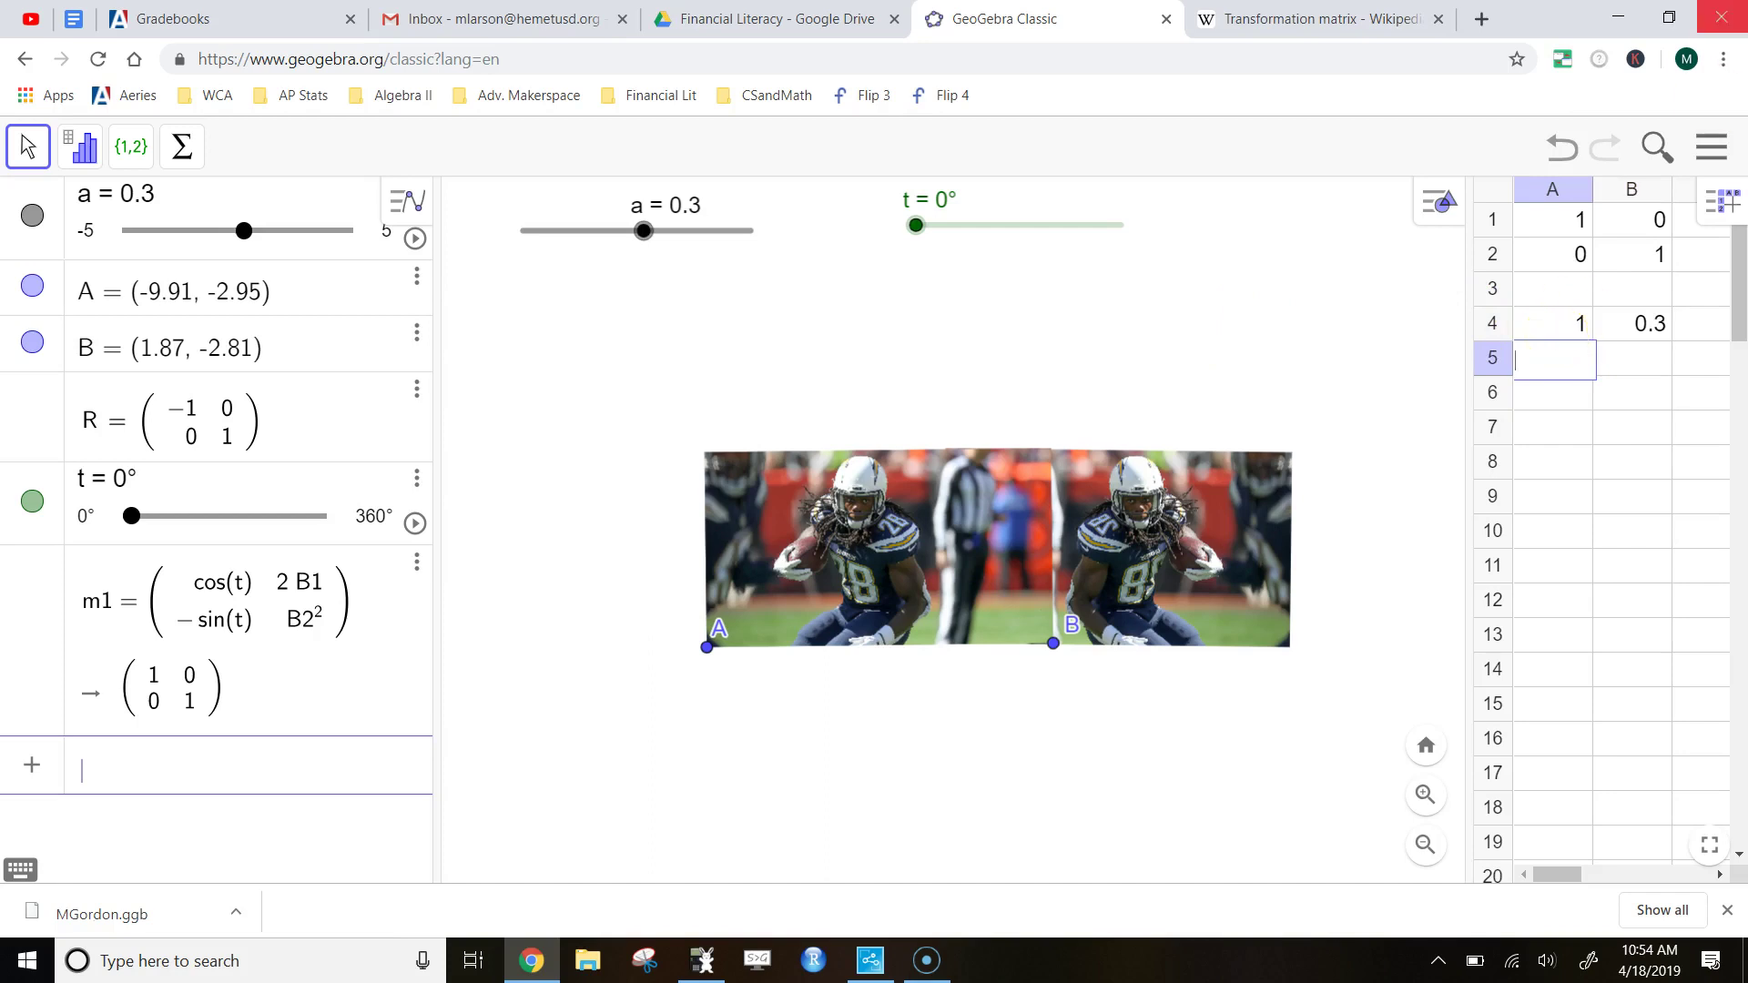
Check the shear matrix in the Wikipedia article and enter its second row in GeoGebra: 0 in A5 and 1 in B5
left_click(1320, 18)
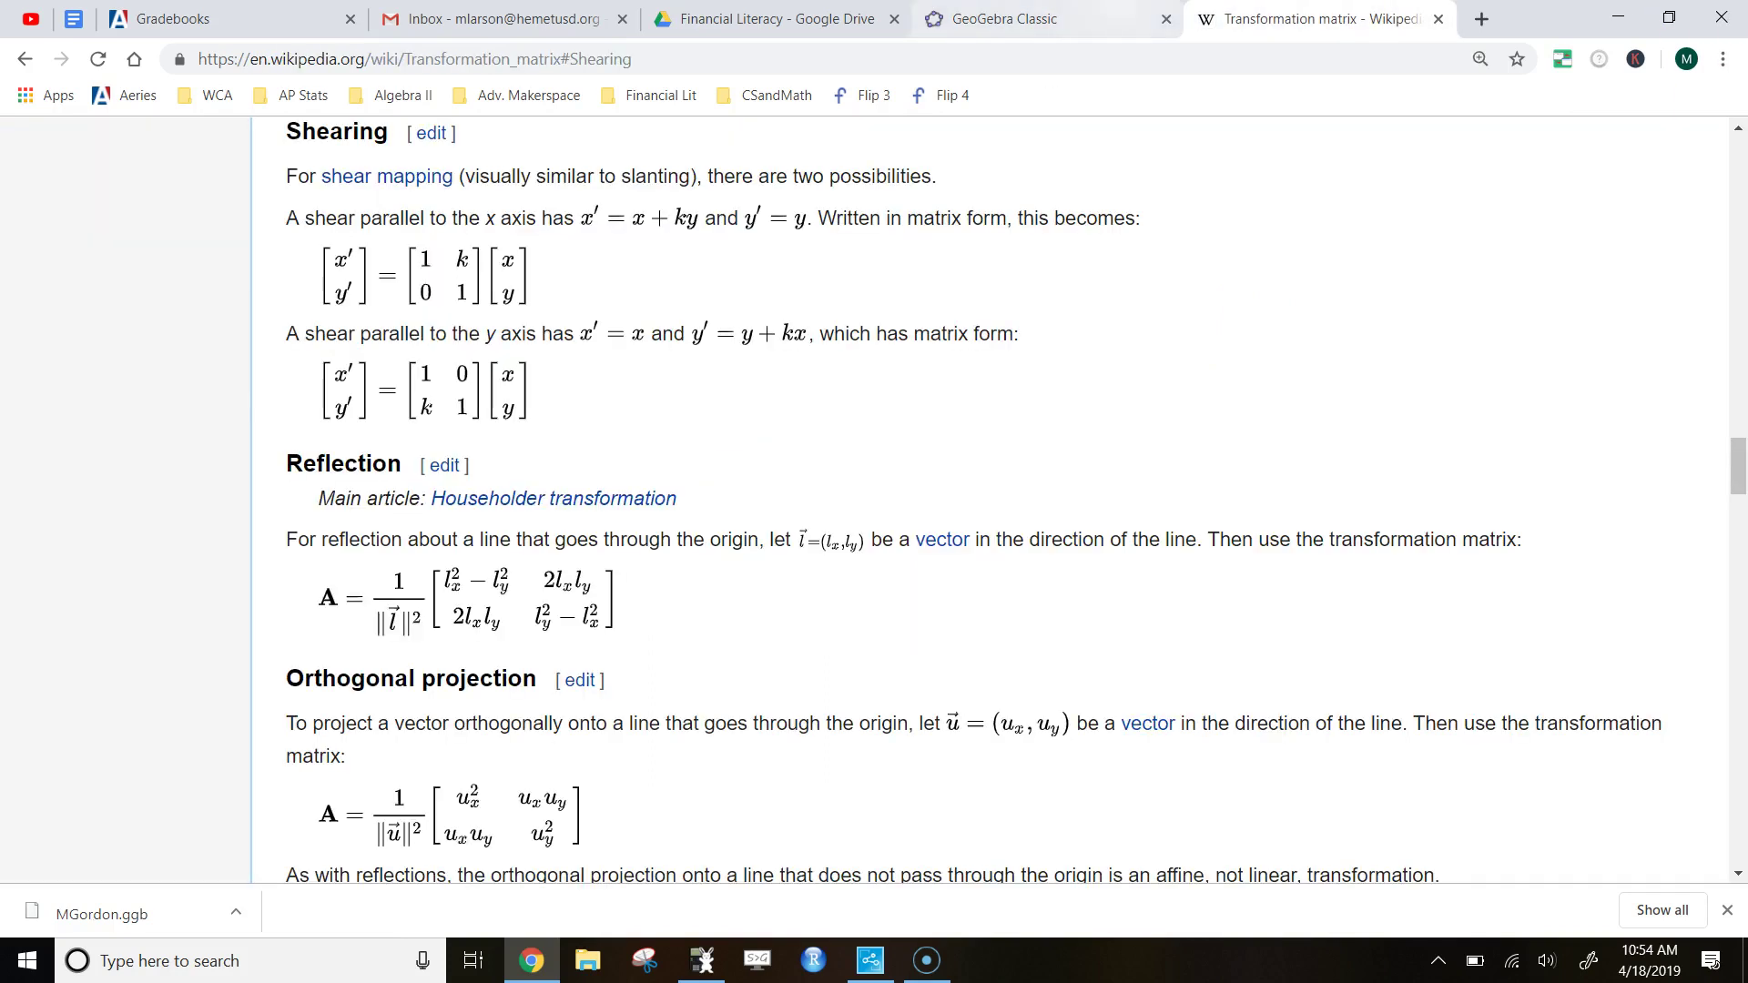
left_click(1056, 15)
type("0")
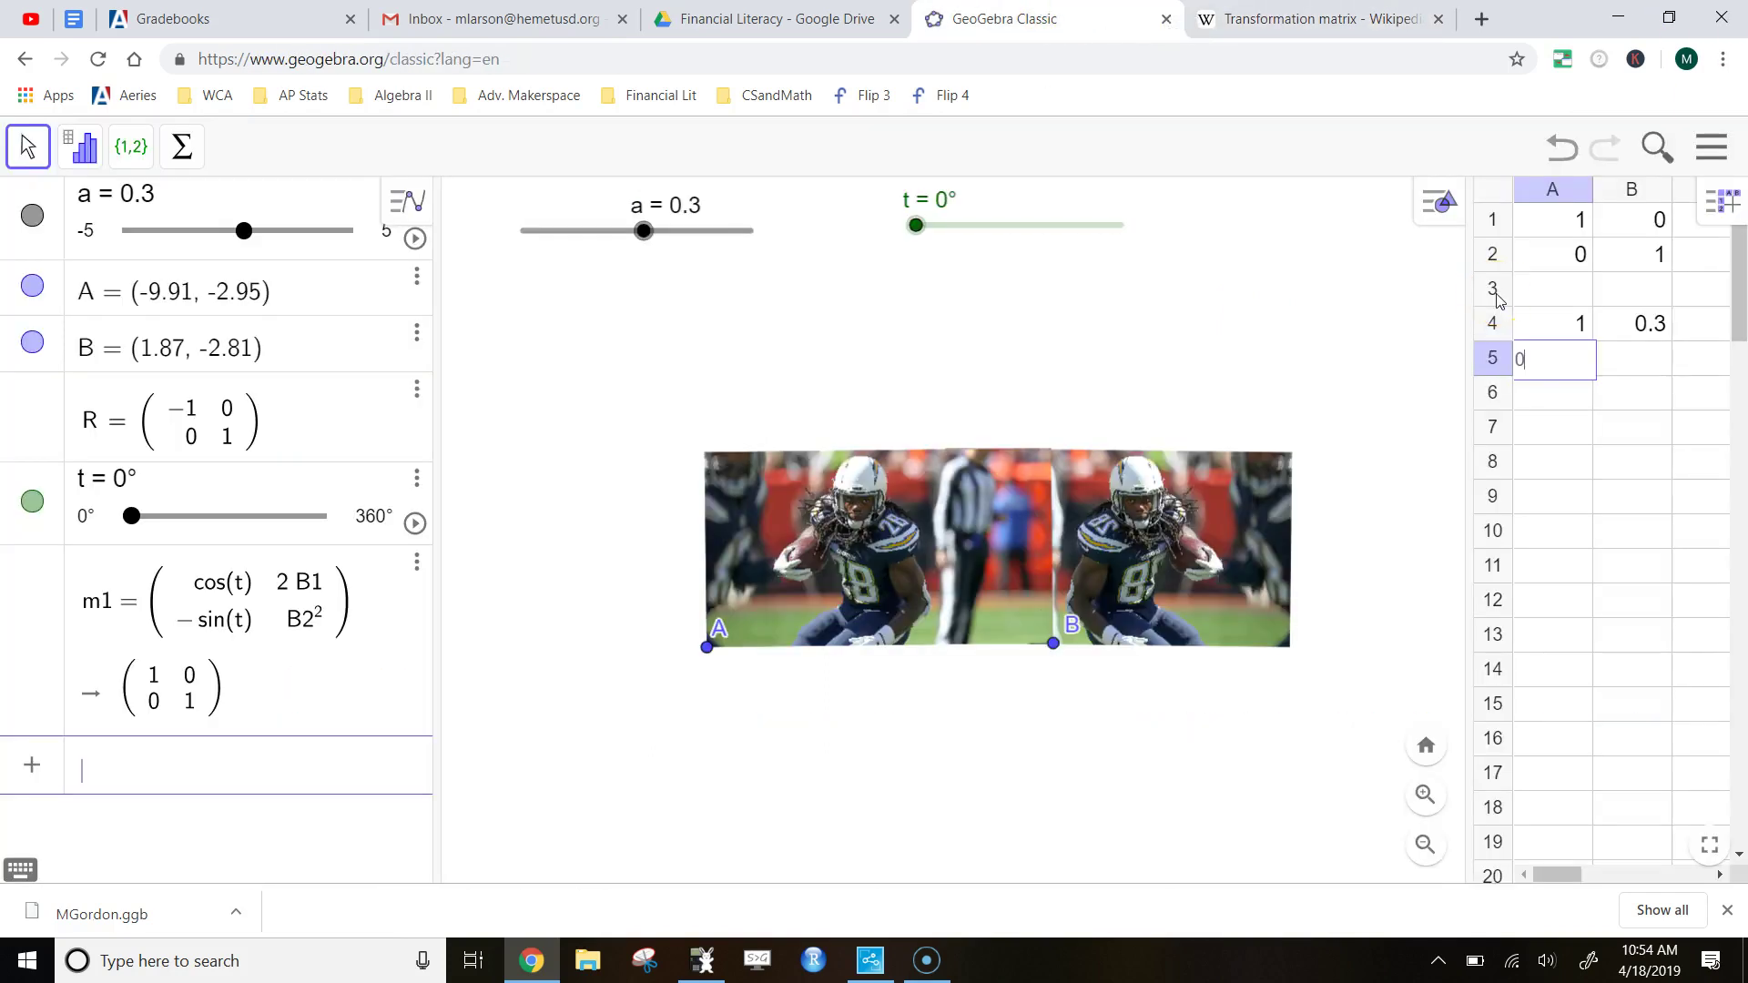
key("Tab")
type("1")
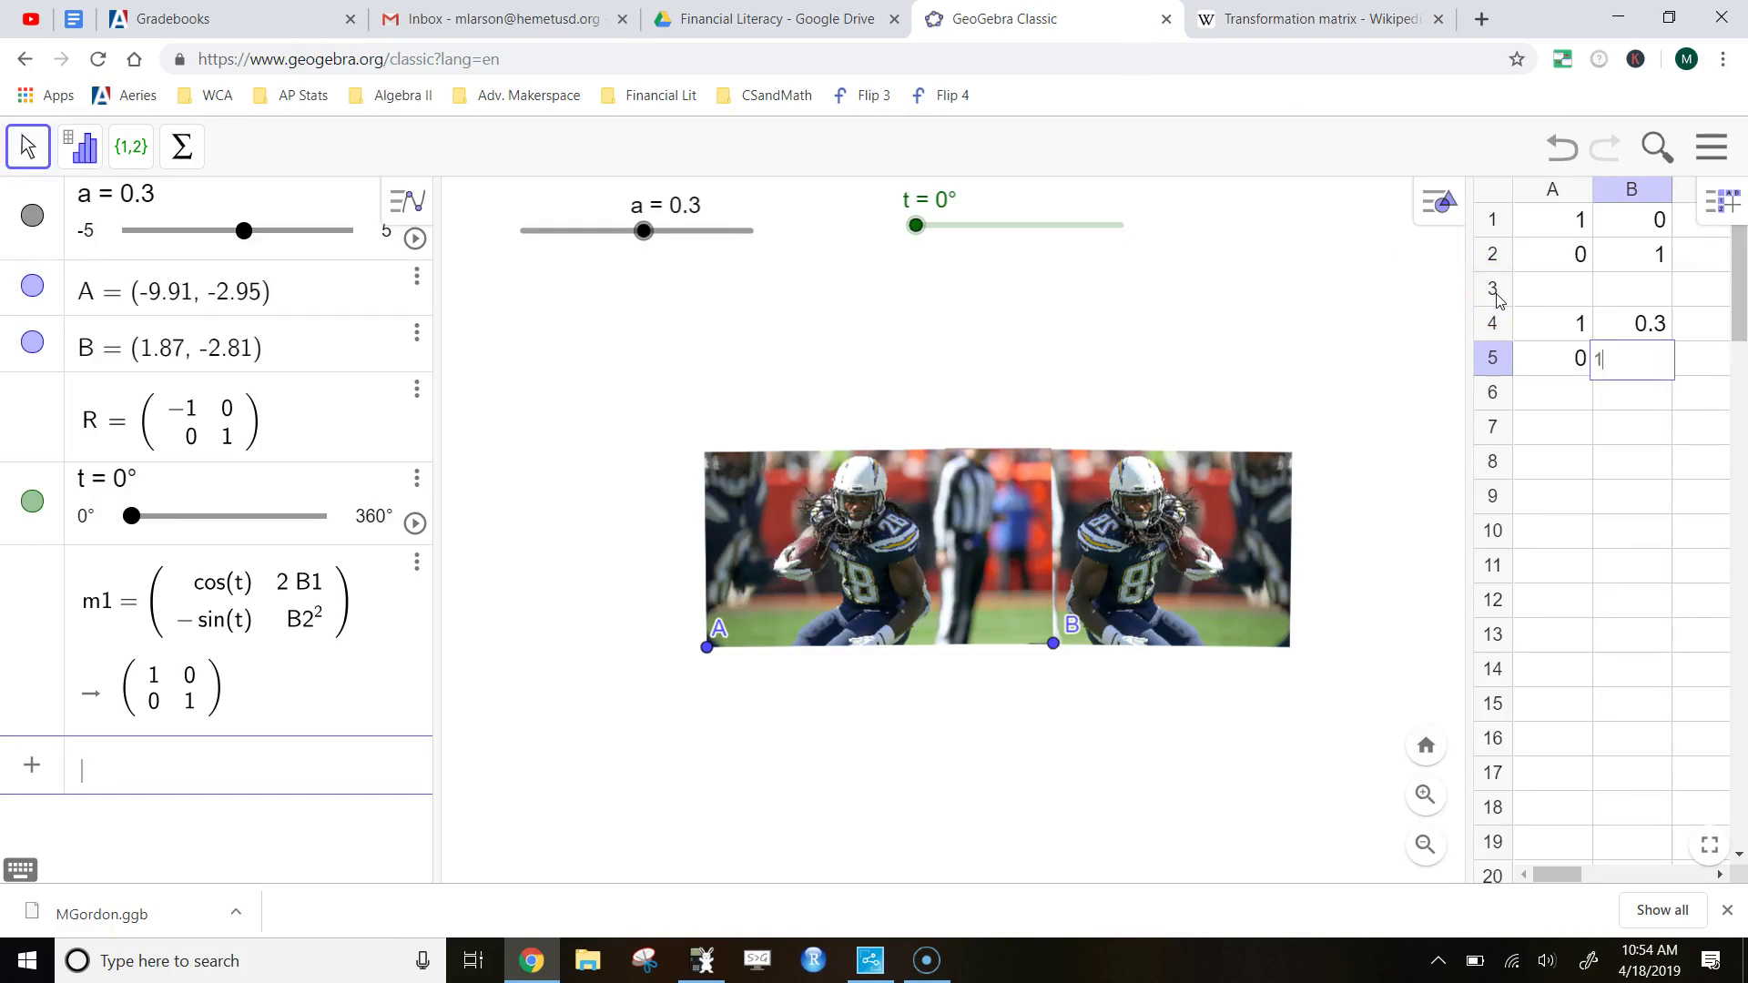
key("Tab")
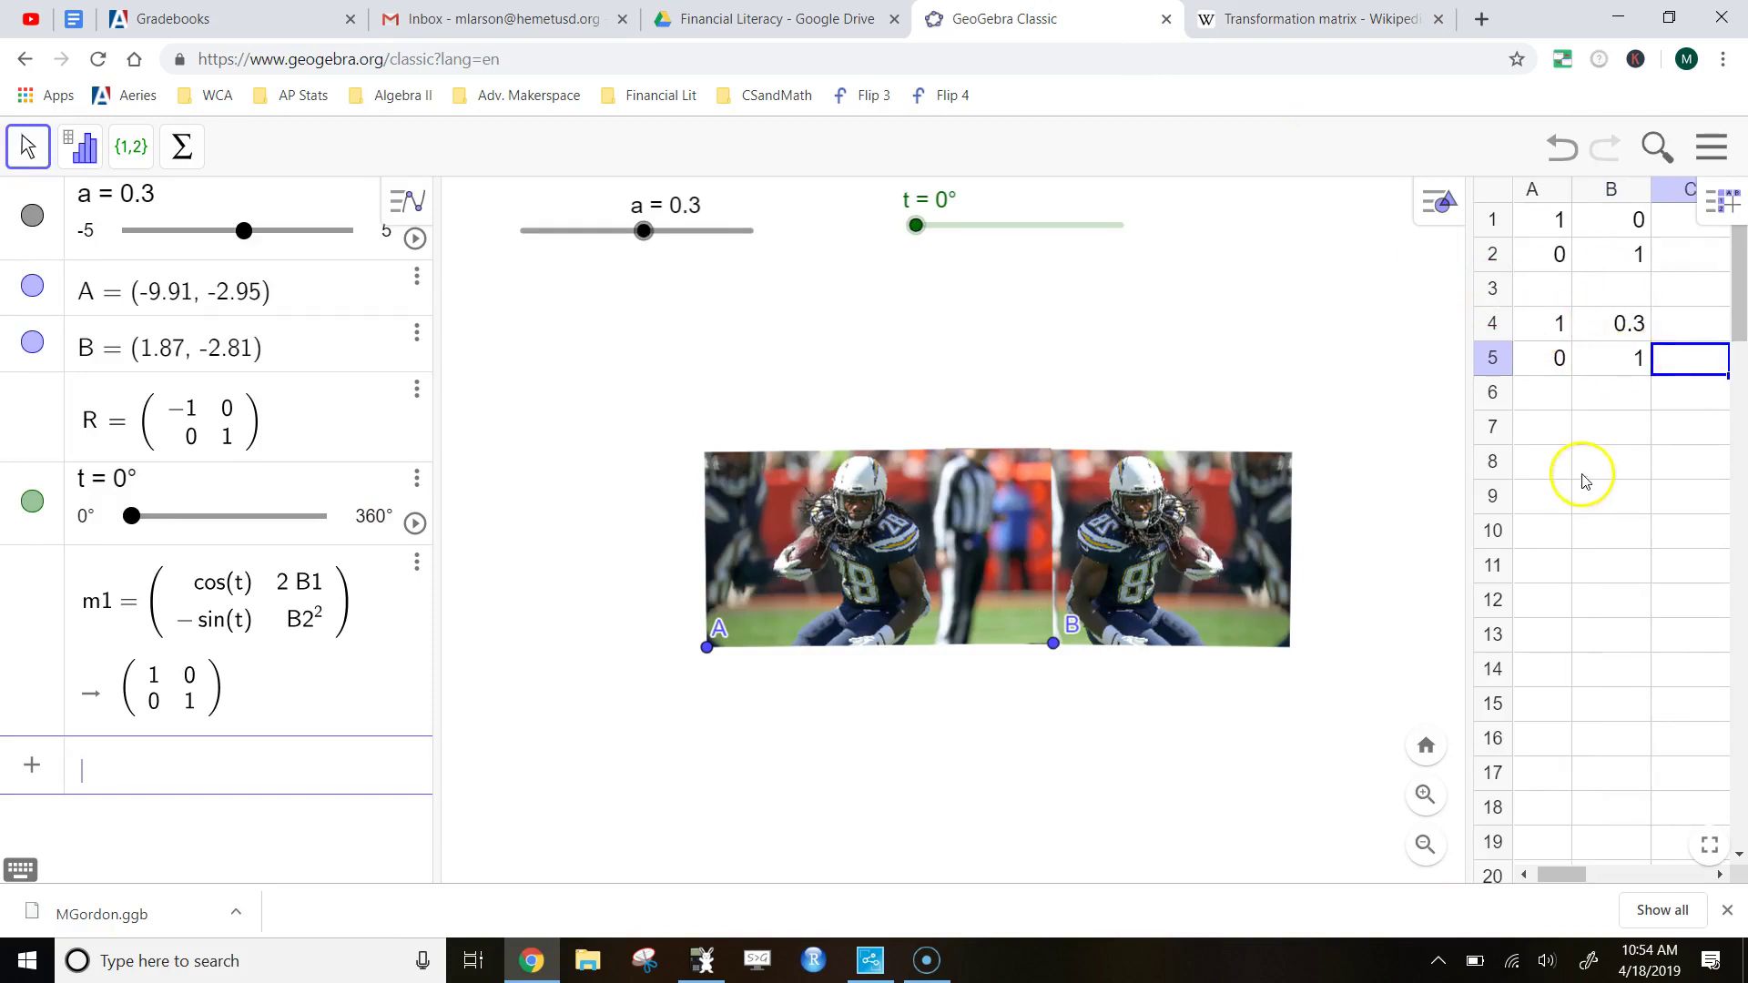
Create a matrix from spreadsheet cells A4:B5
left_click_drag(1541, 330, 1626, 367)
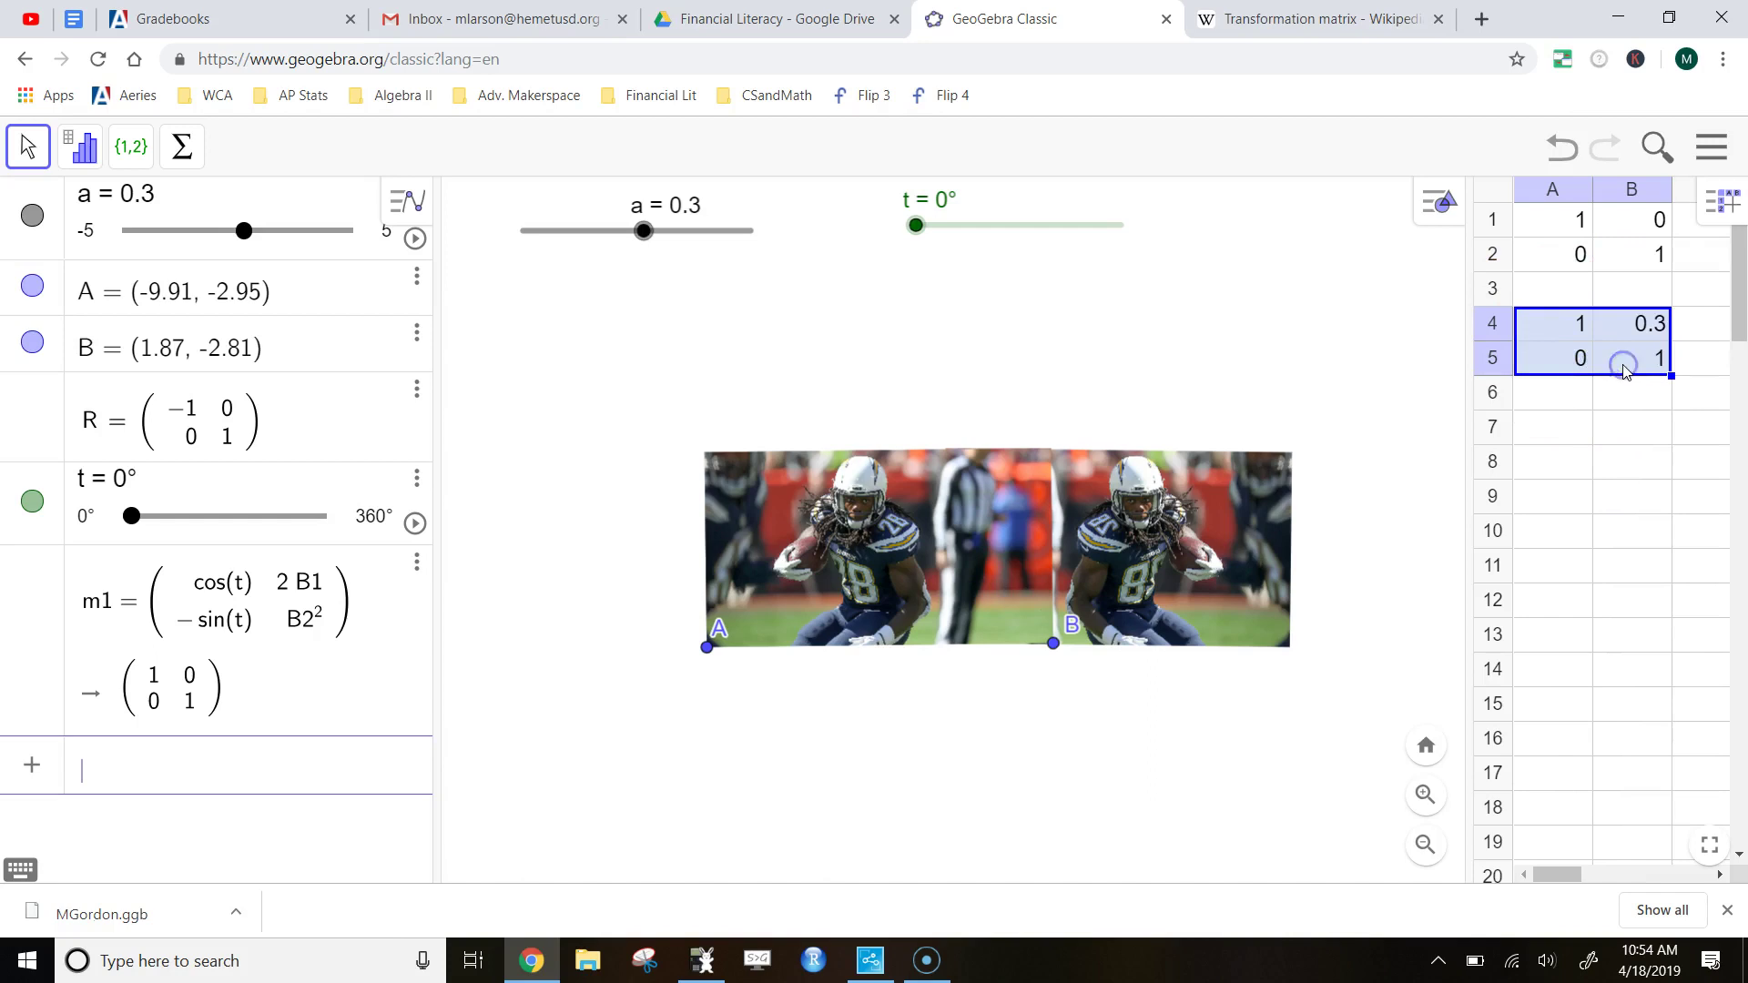
right_click(1626, 369)
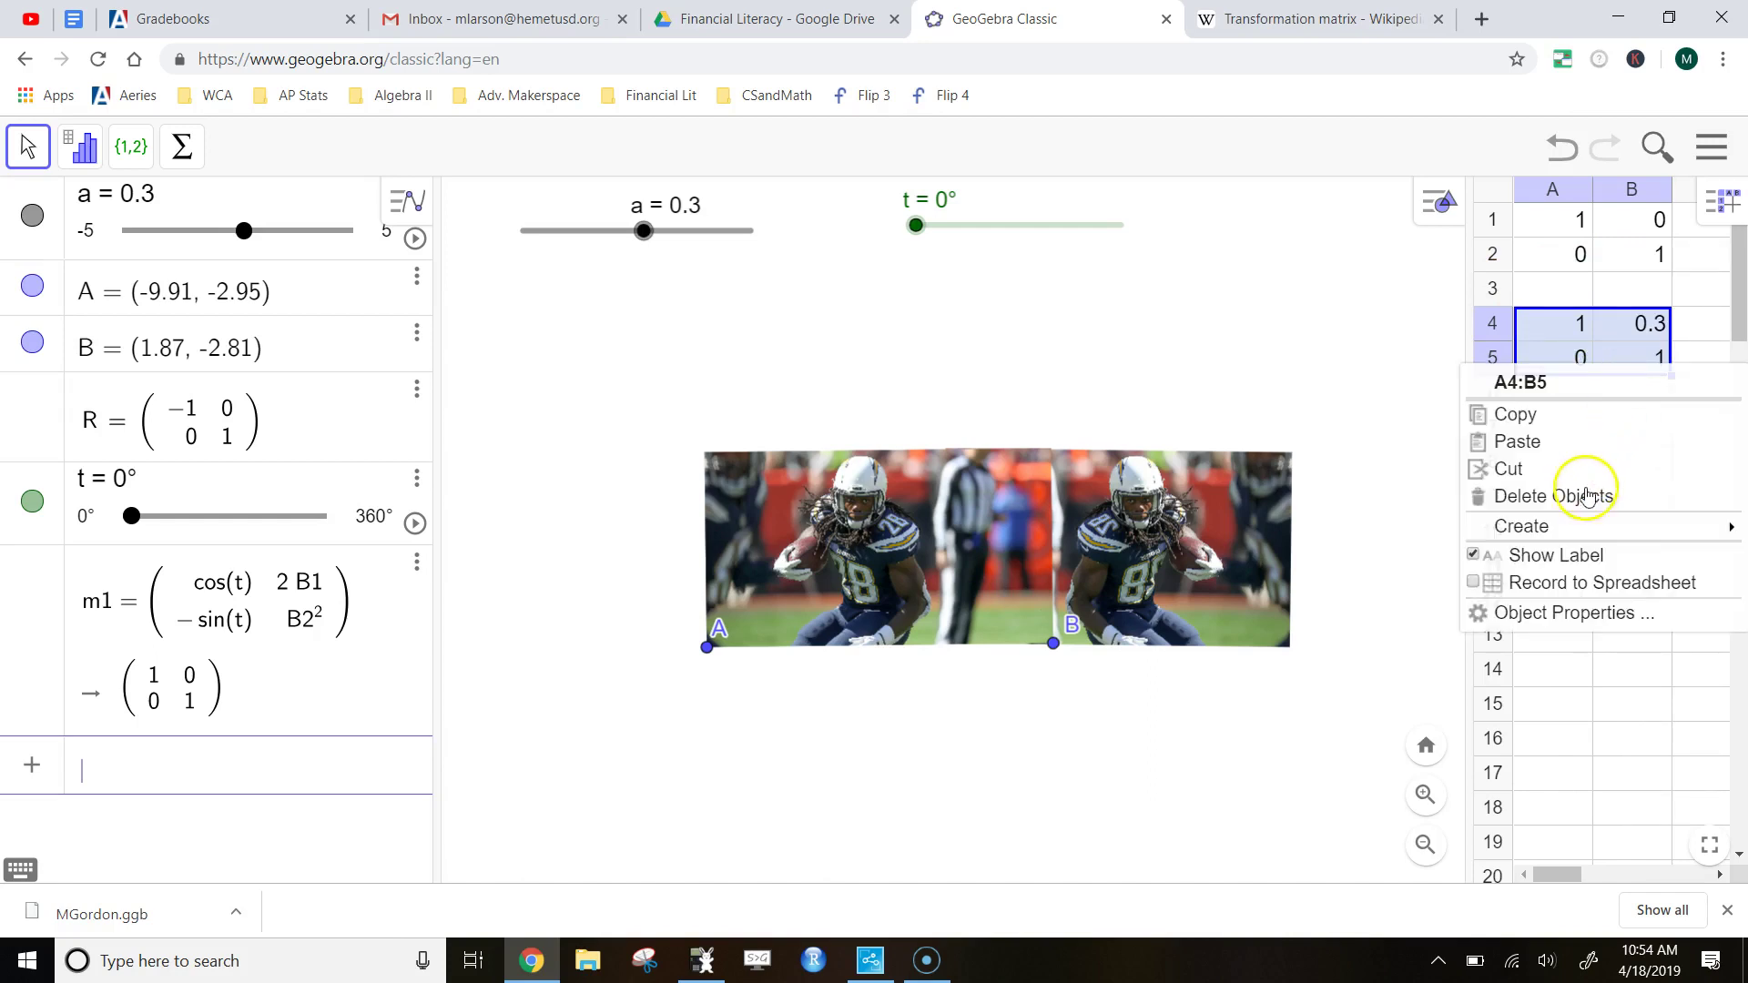
left_click(1432, 566)
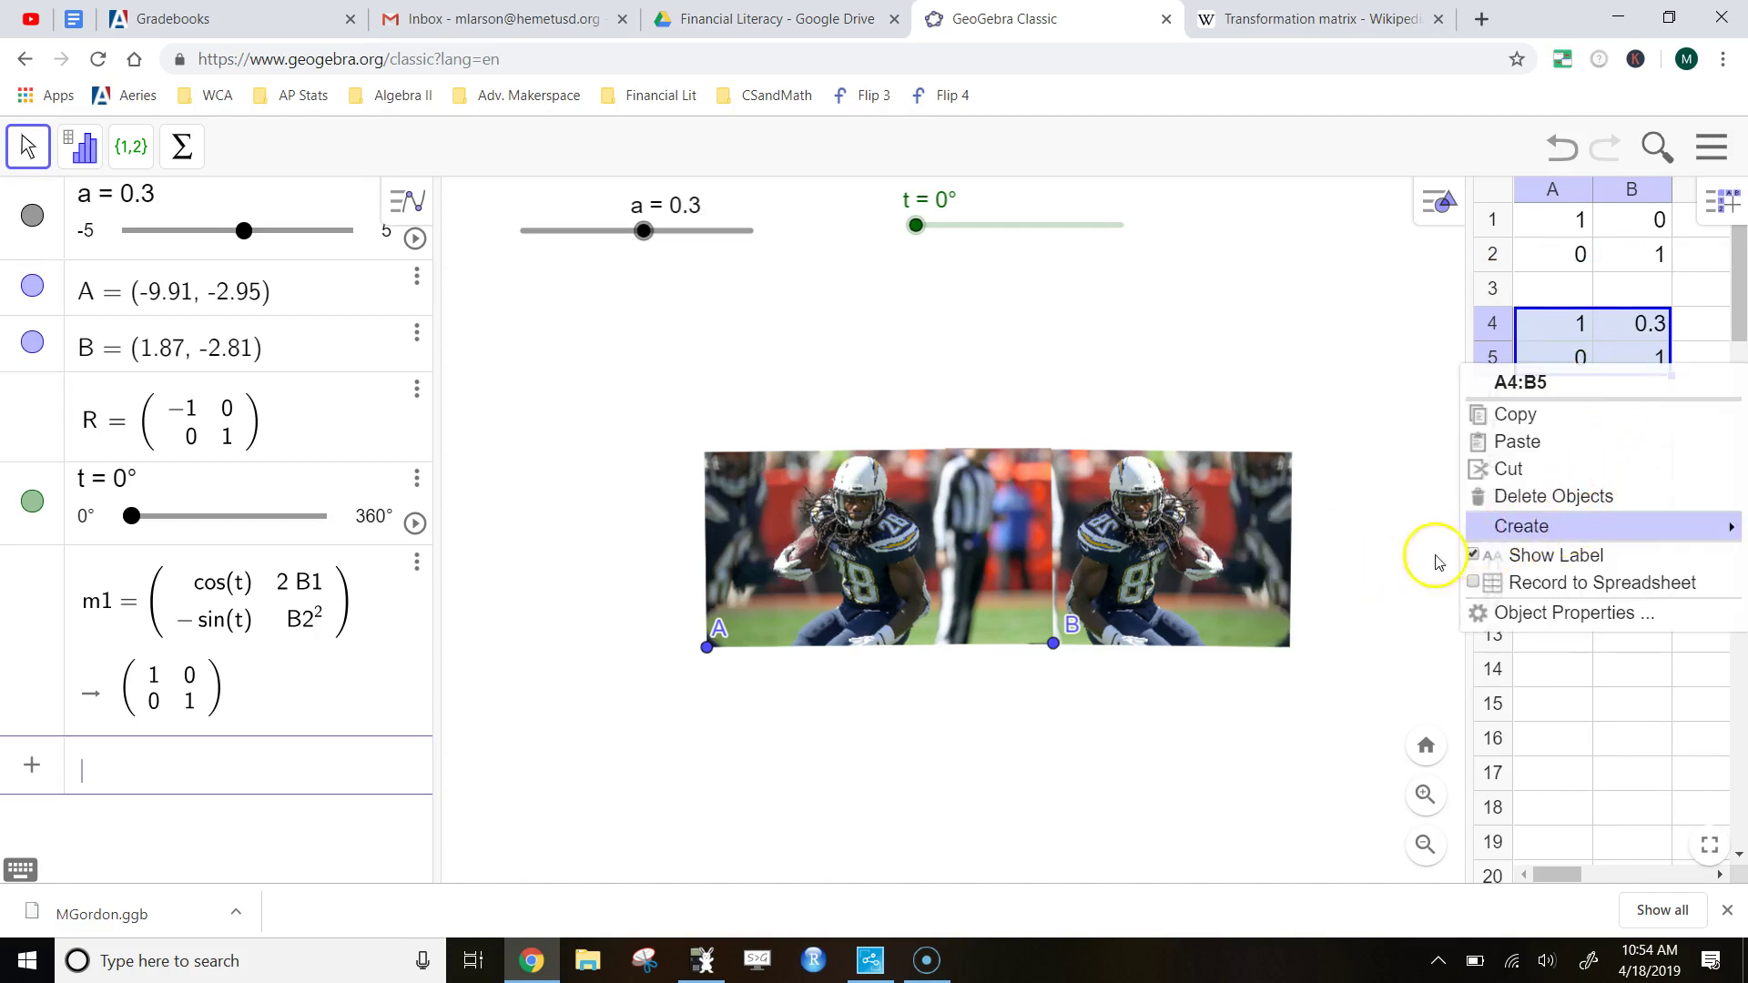
mouse_move(1503, 527)
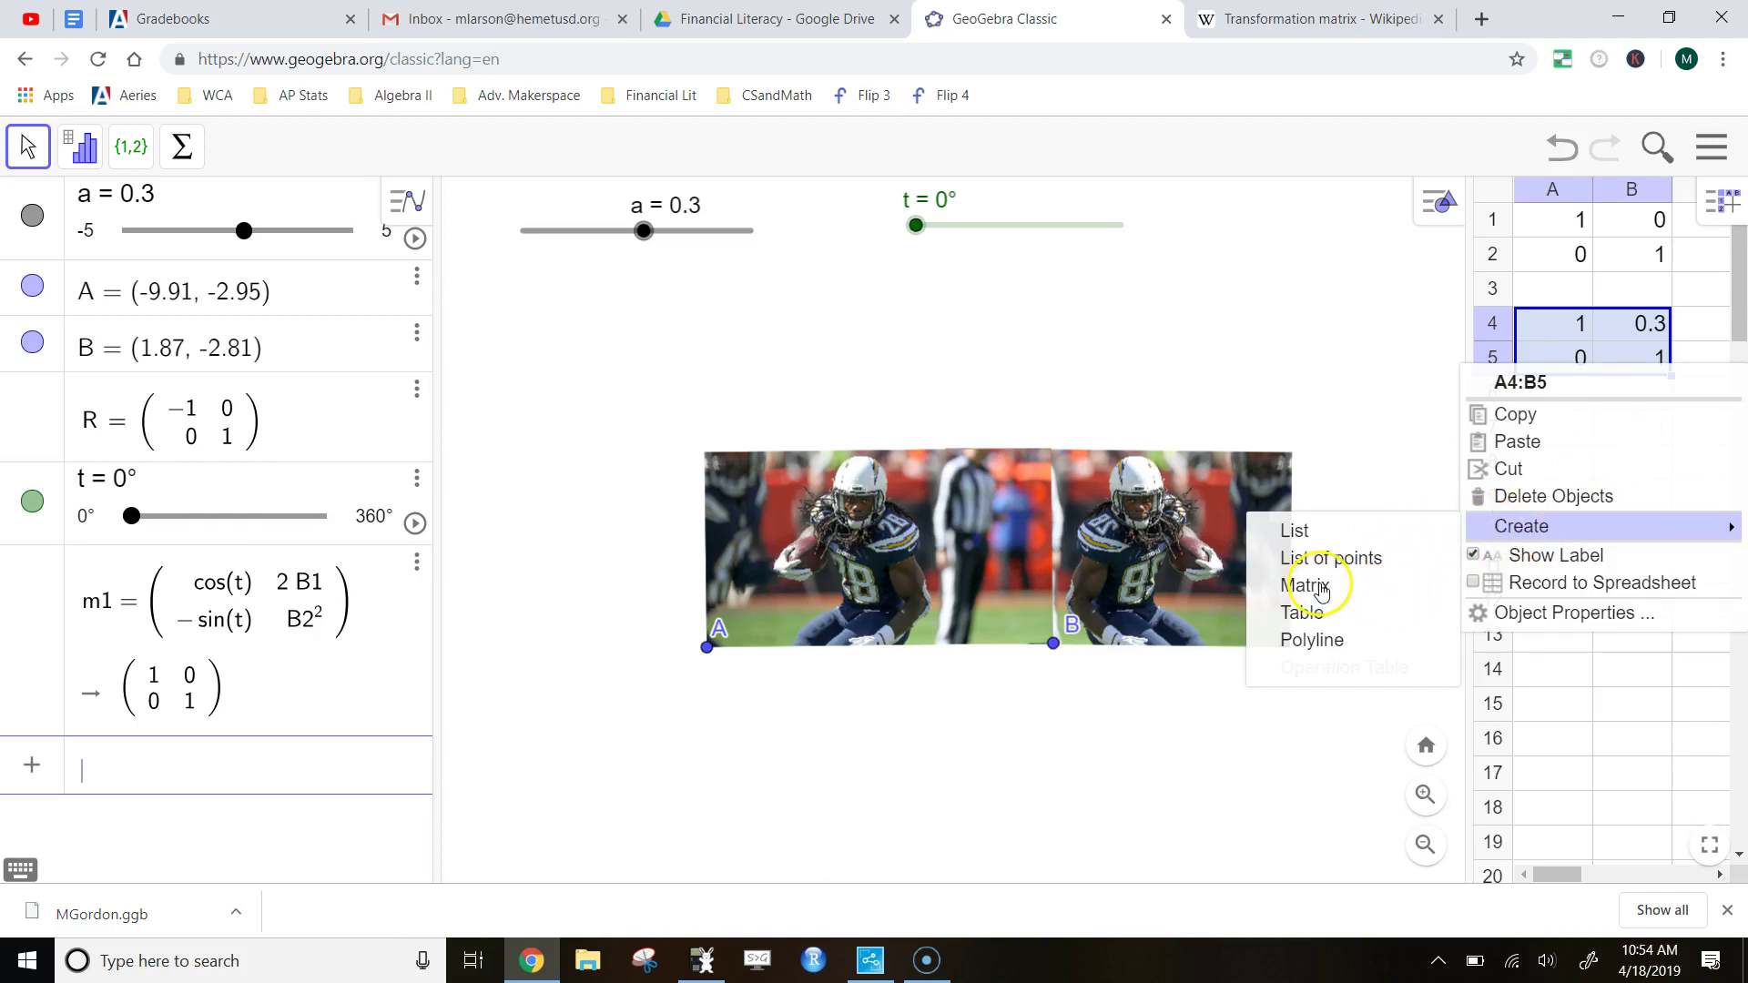
left_click(1317, 584)
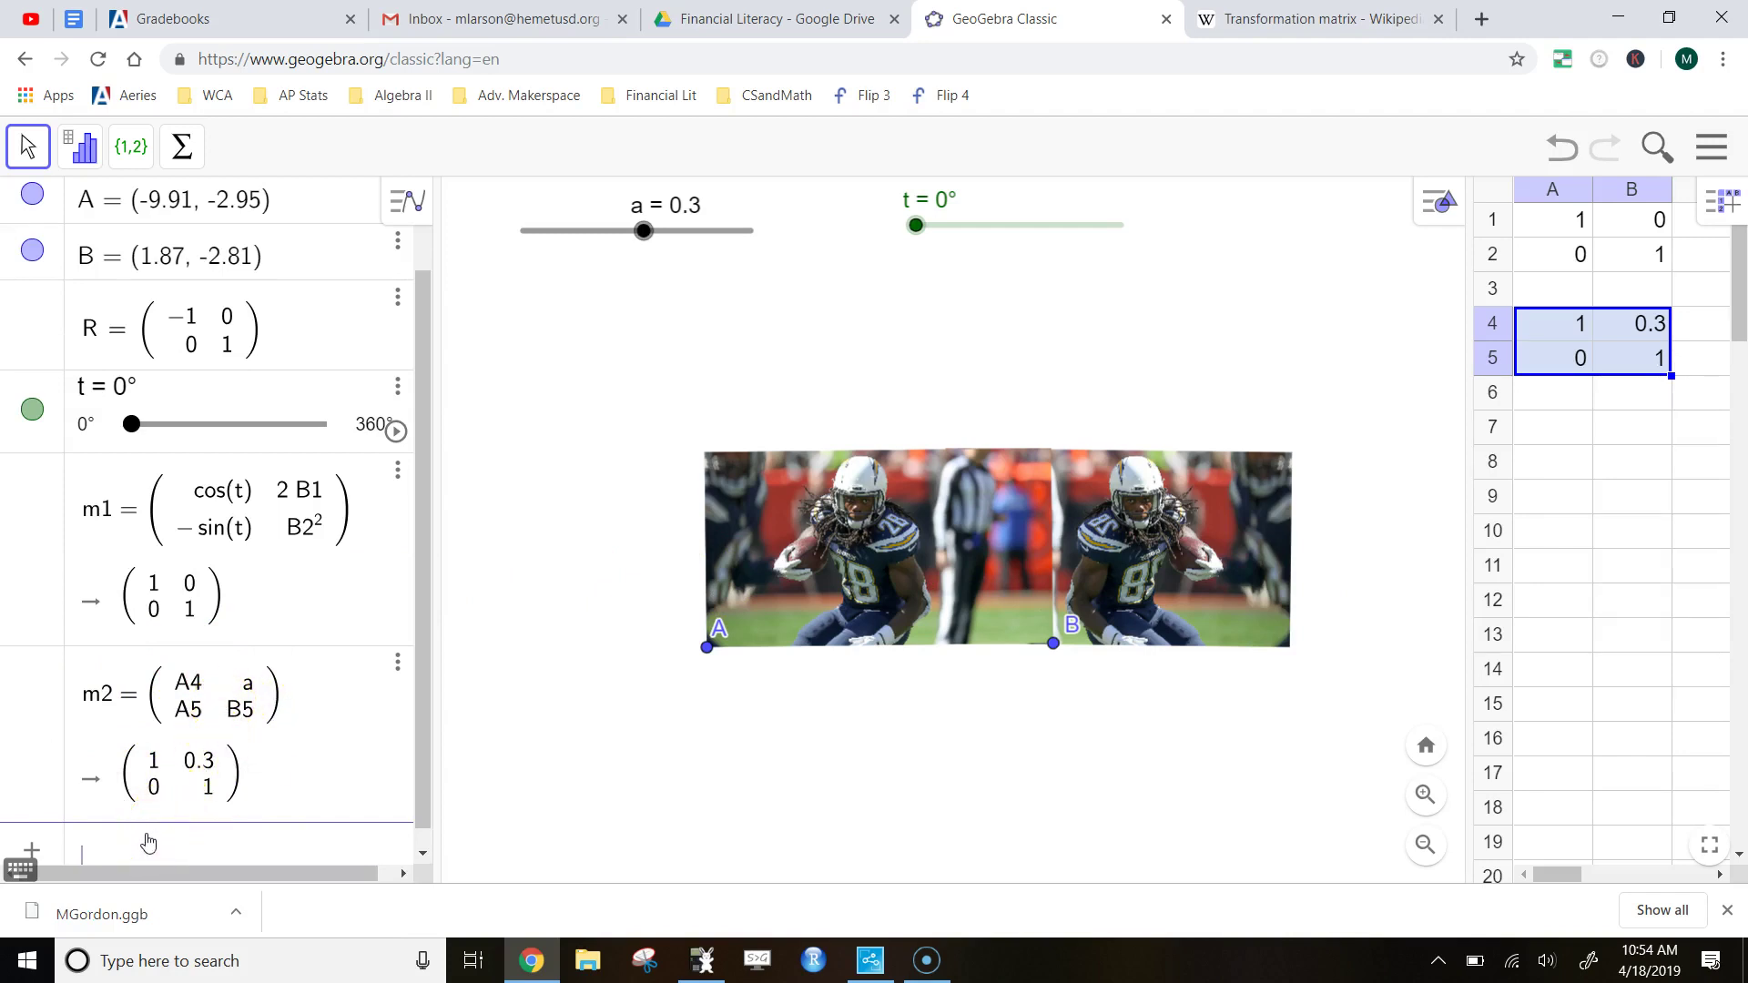
Close the browser's download bar and cancel the accidental renaming of matrix m2
left_click(1731, 913)
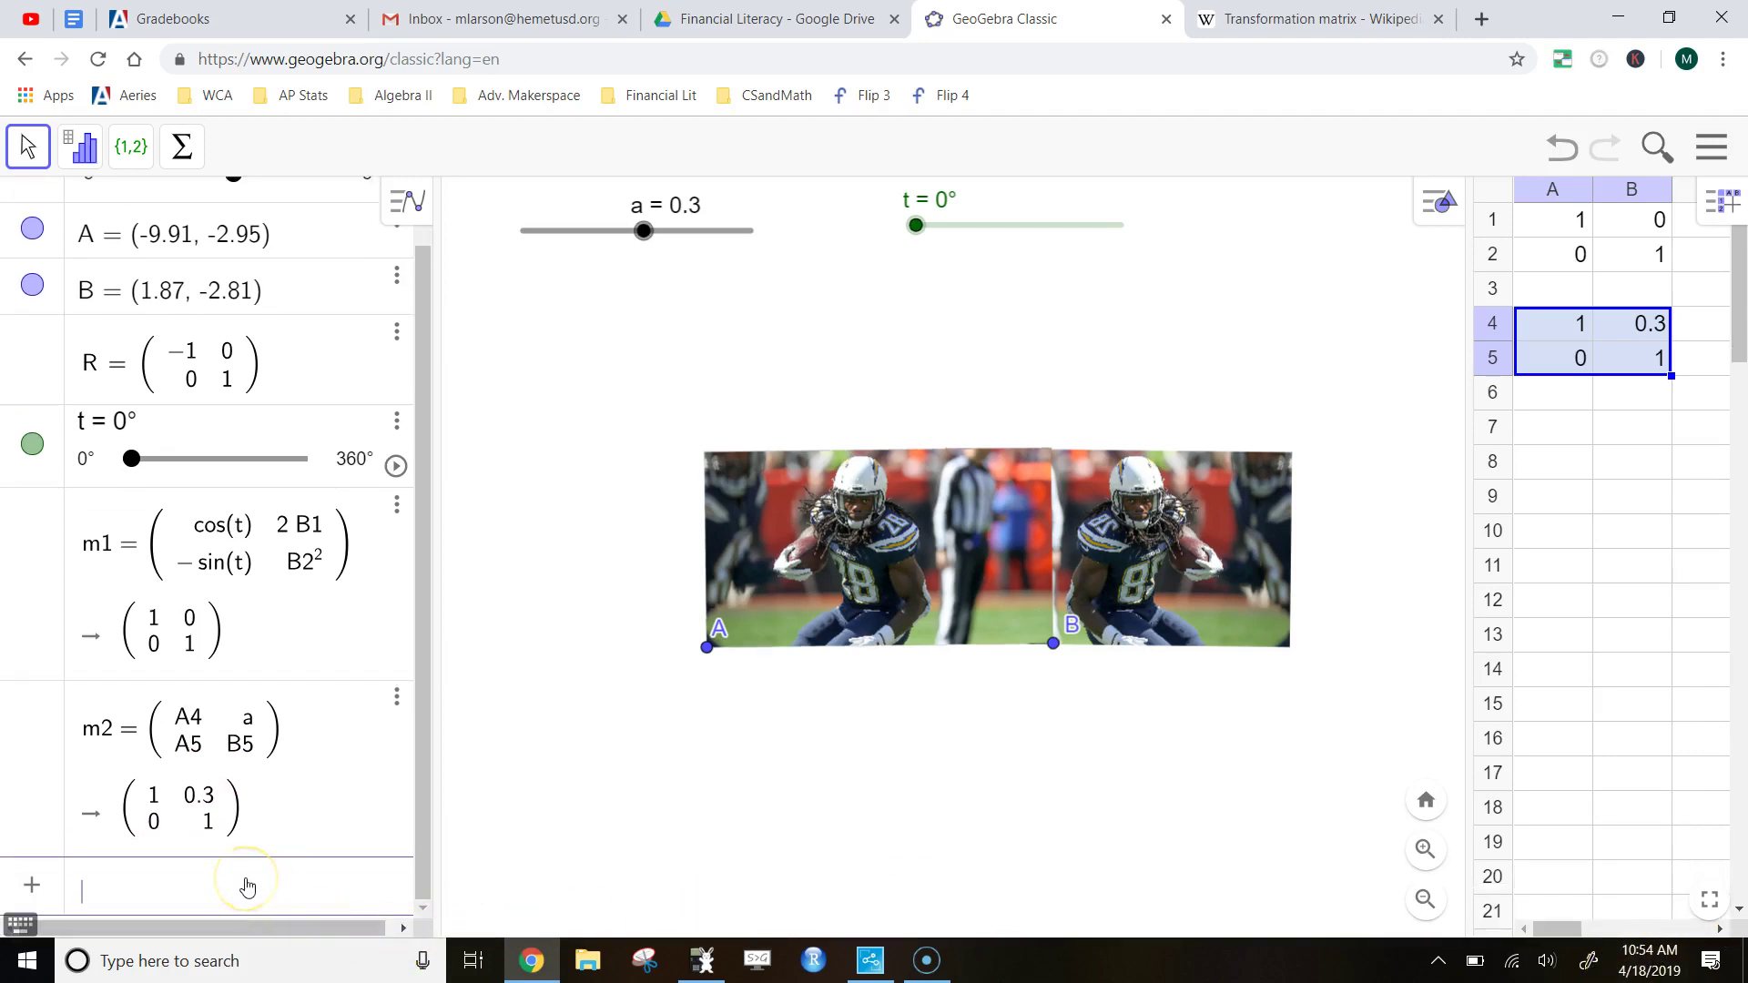
type("app")
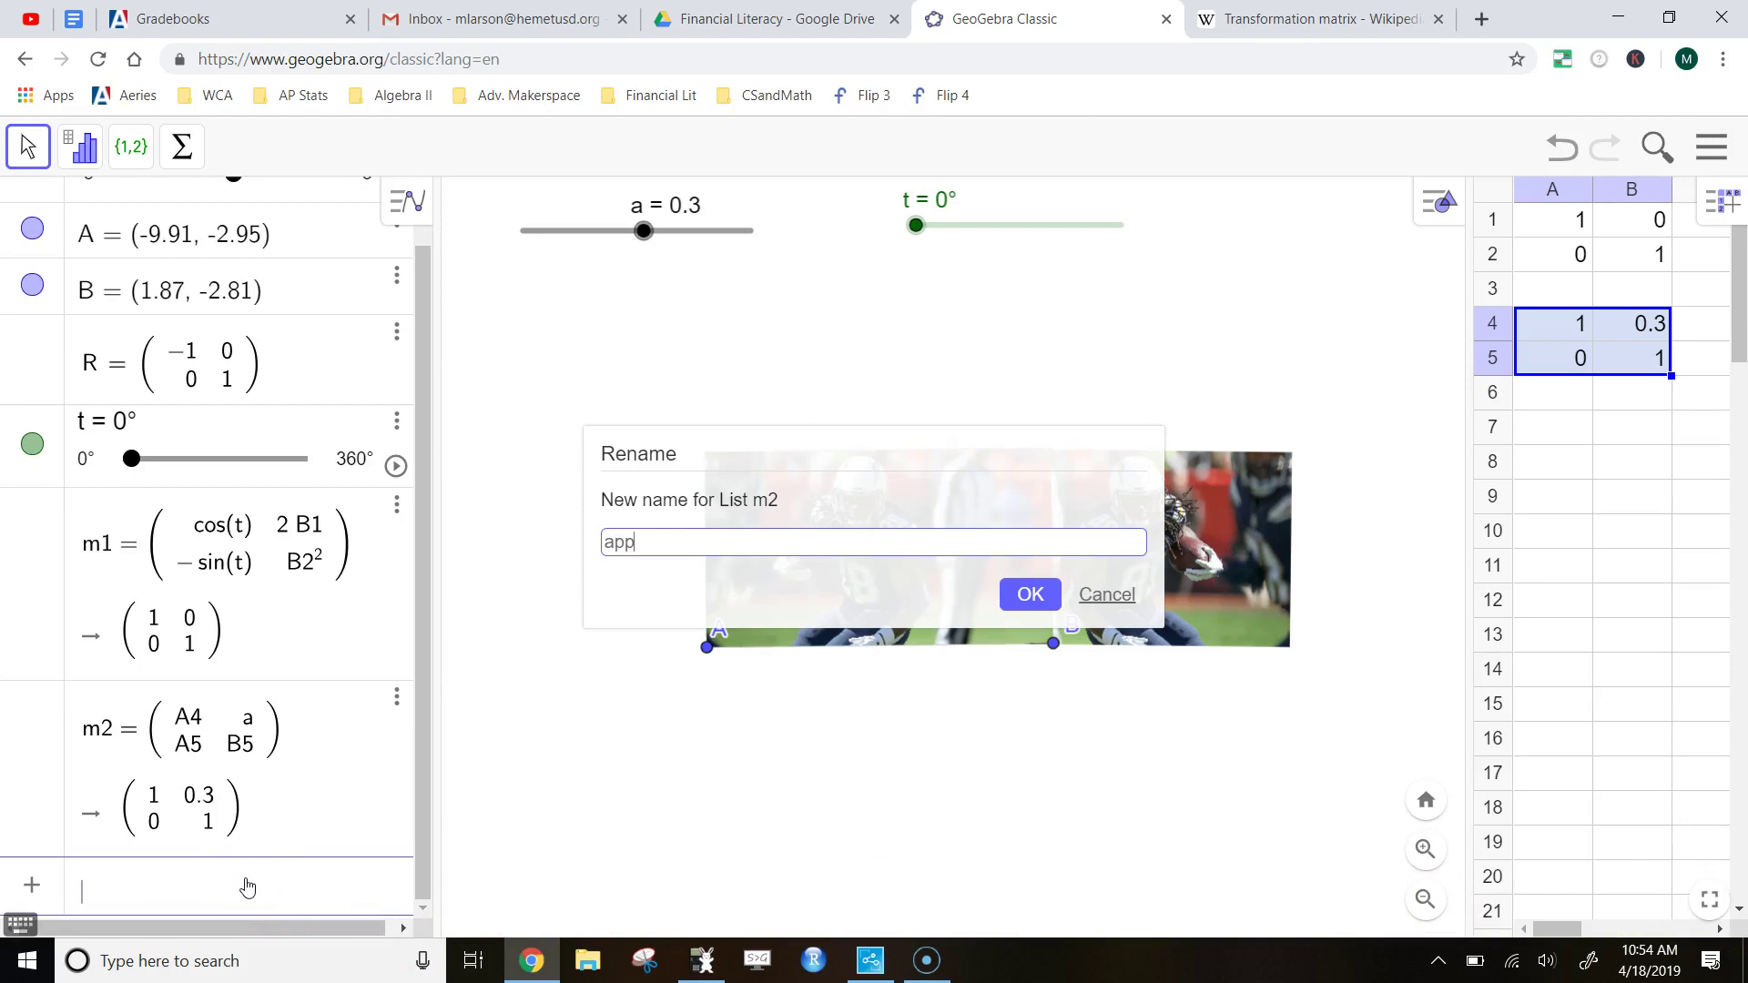
left_click(1109, 597)
Shear picture P by applying matrix m2 to it with the ApplyMatrix(m2, P) command
left_click(162, 895)
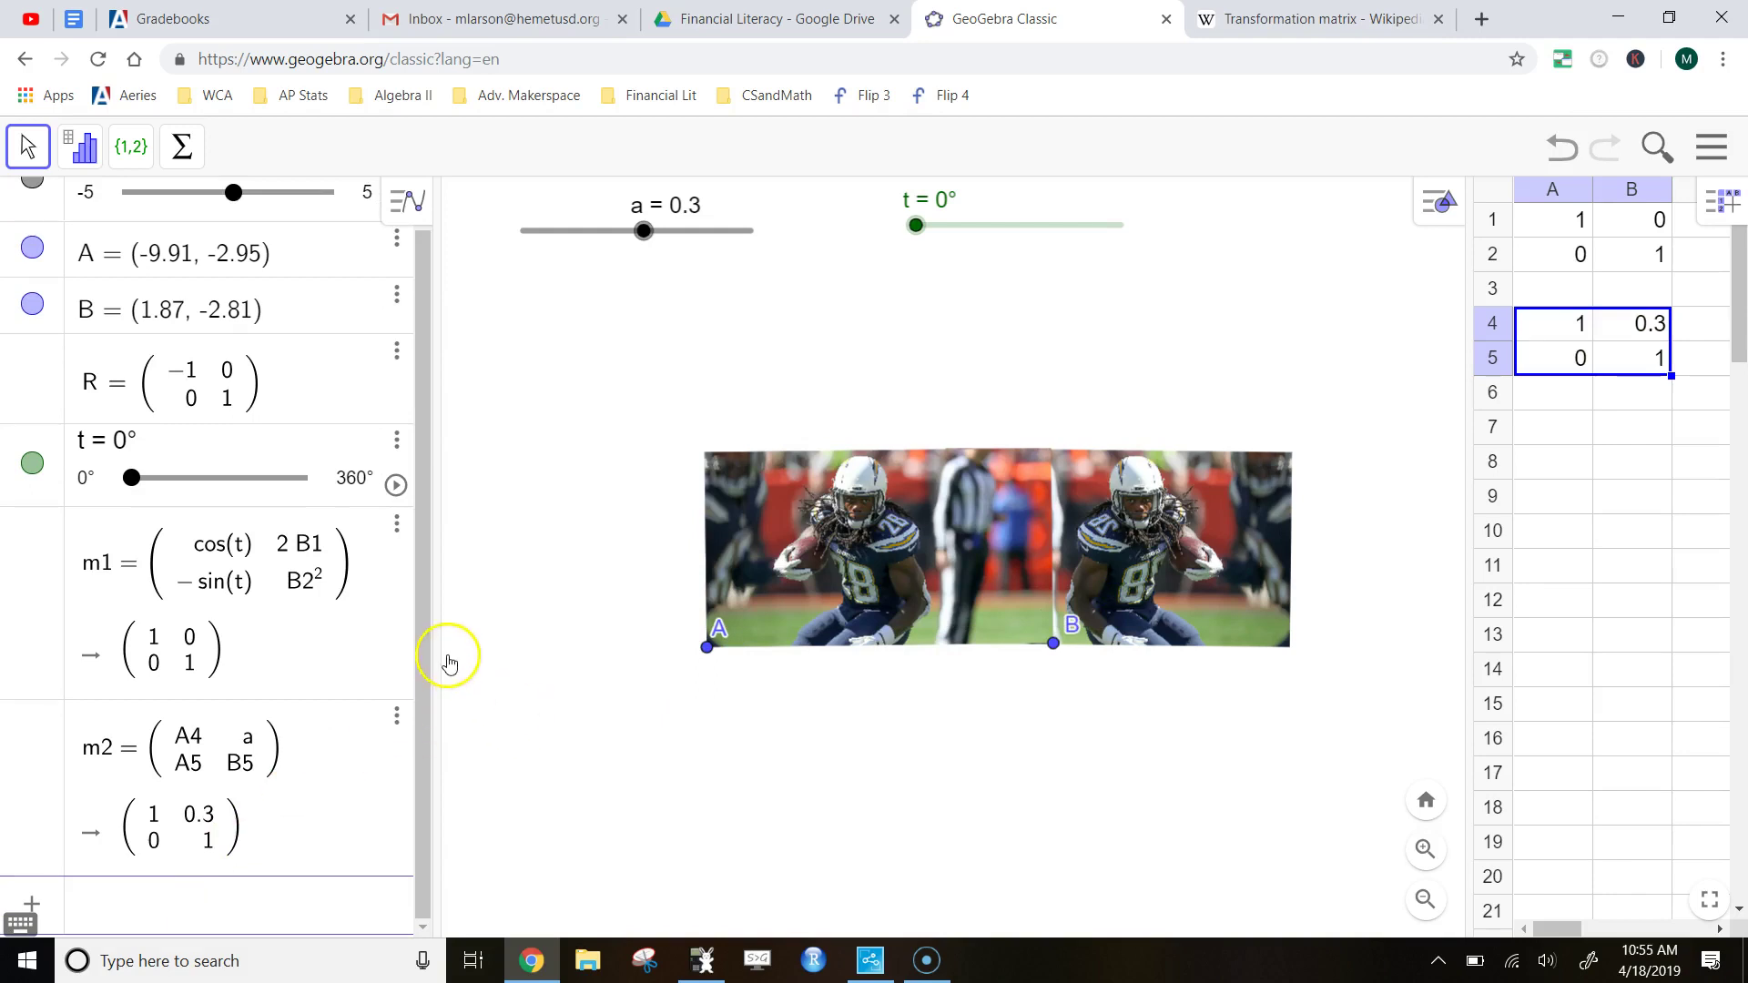
type("a")
key("Return")
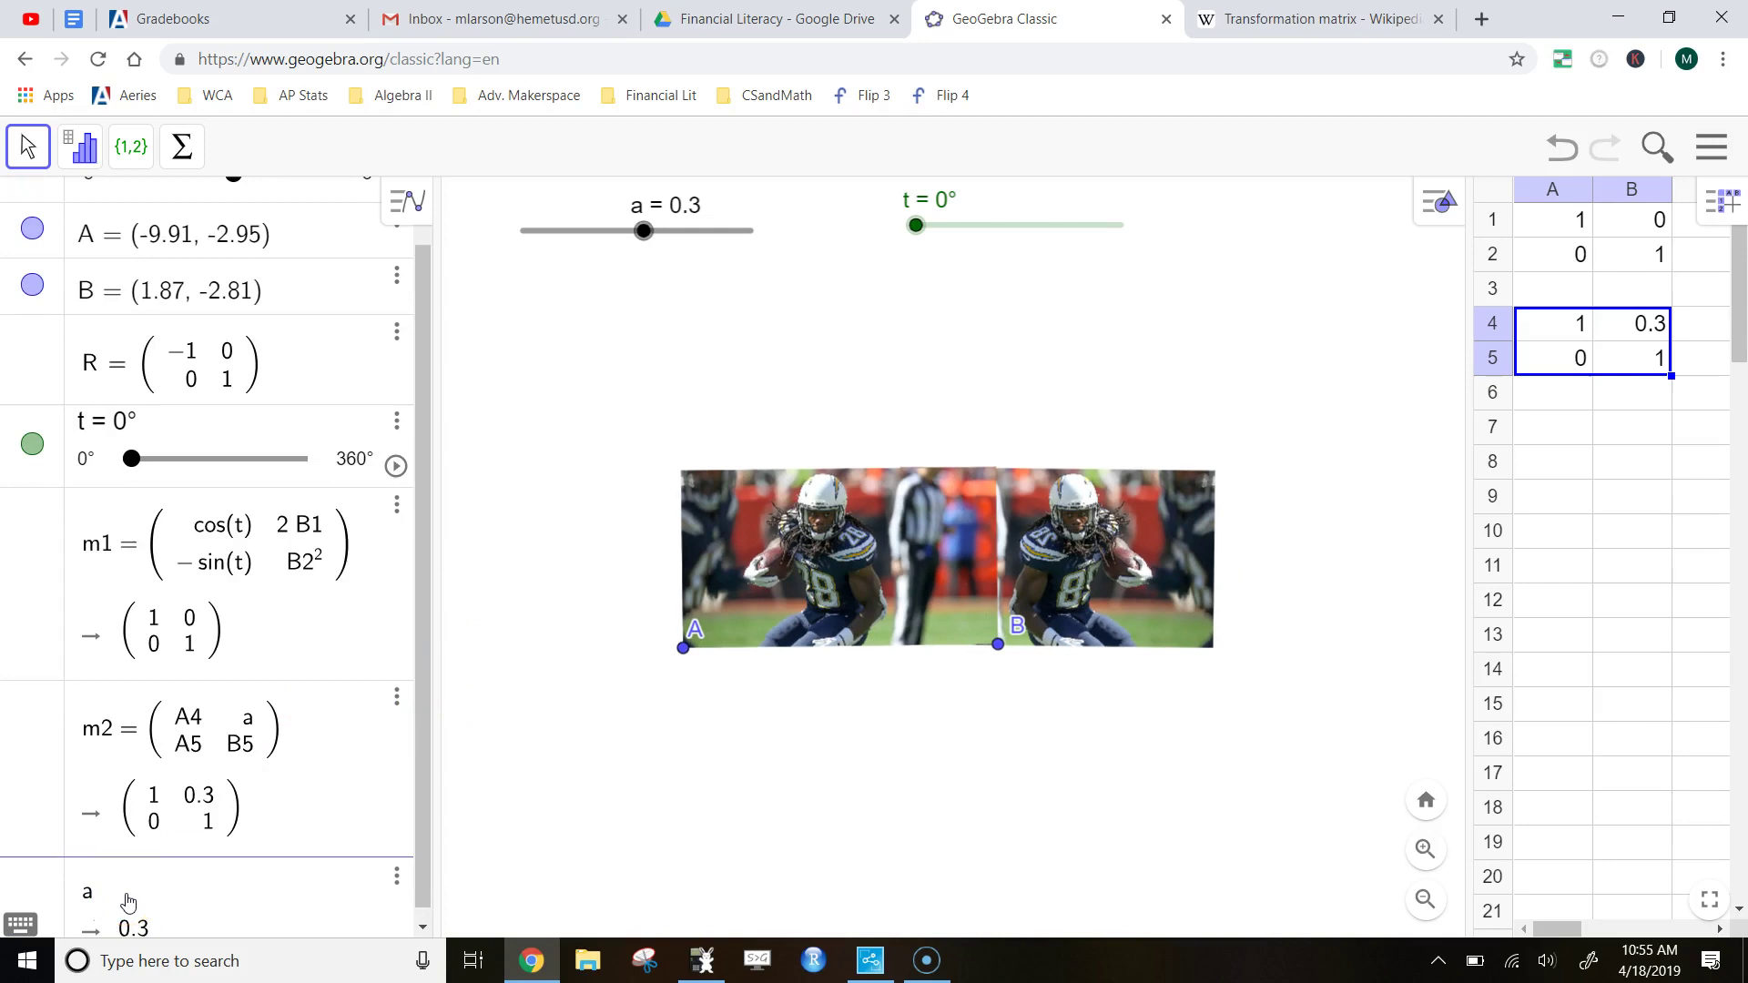
type("pp")
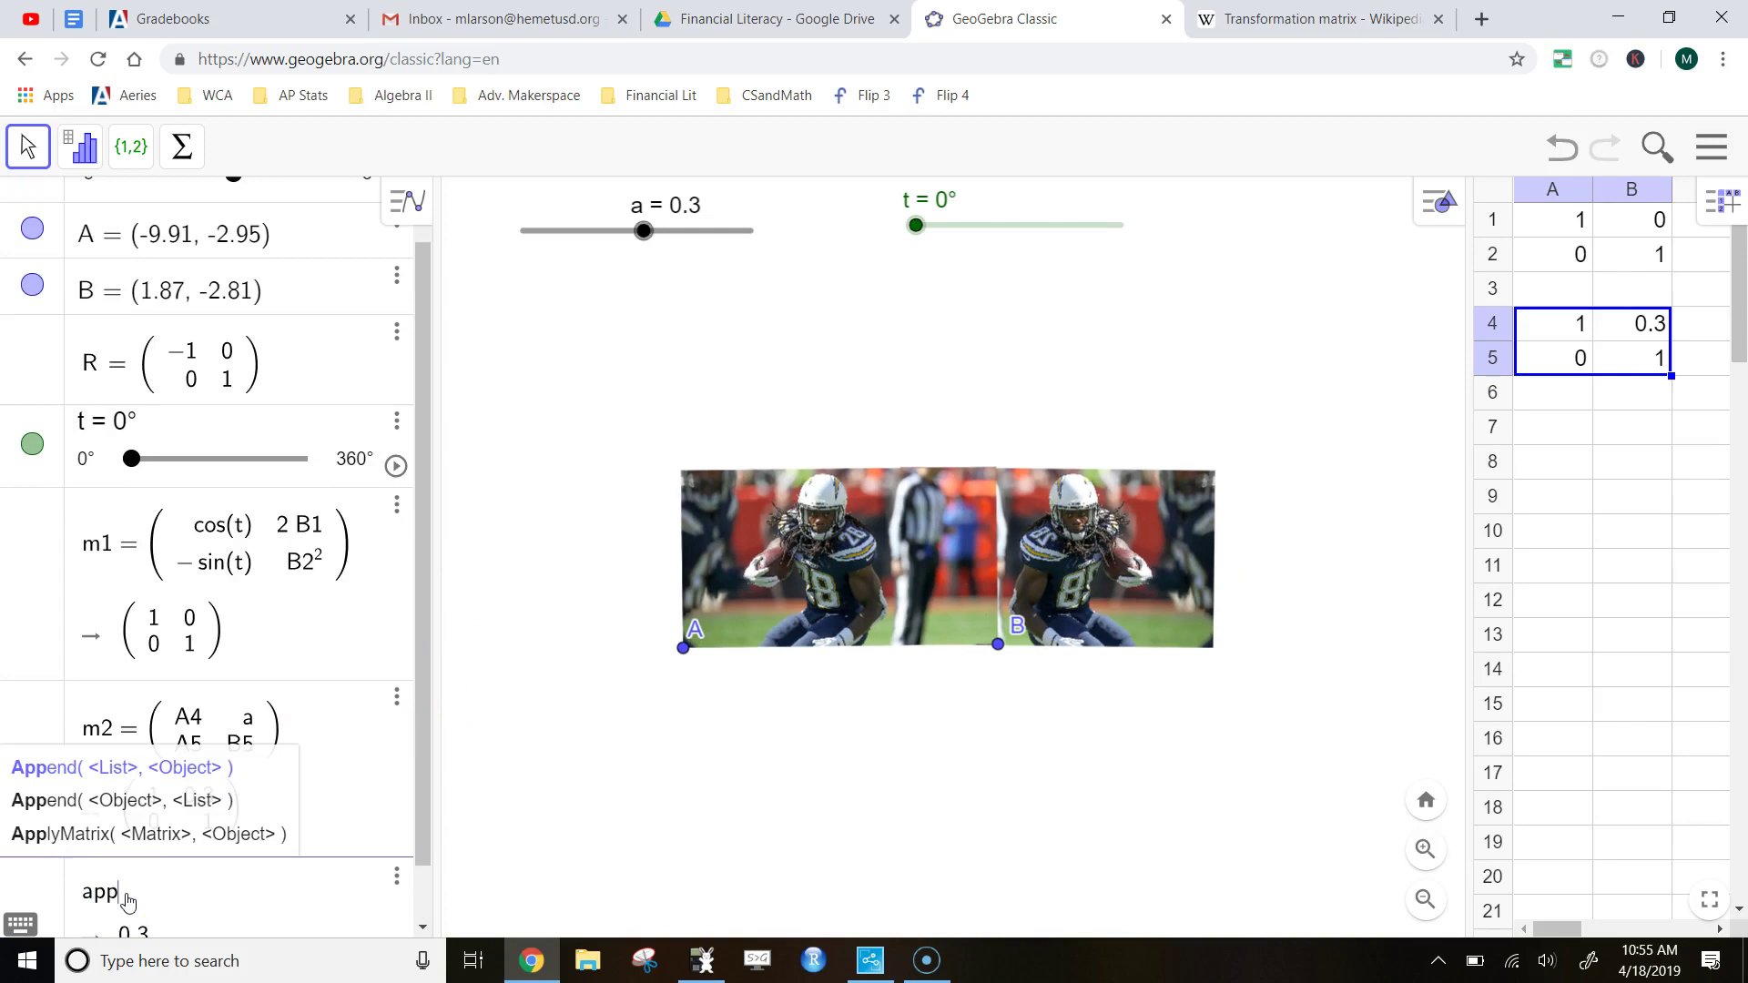
left_click(96, 842)
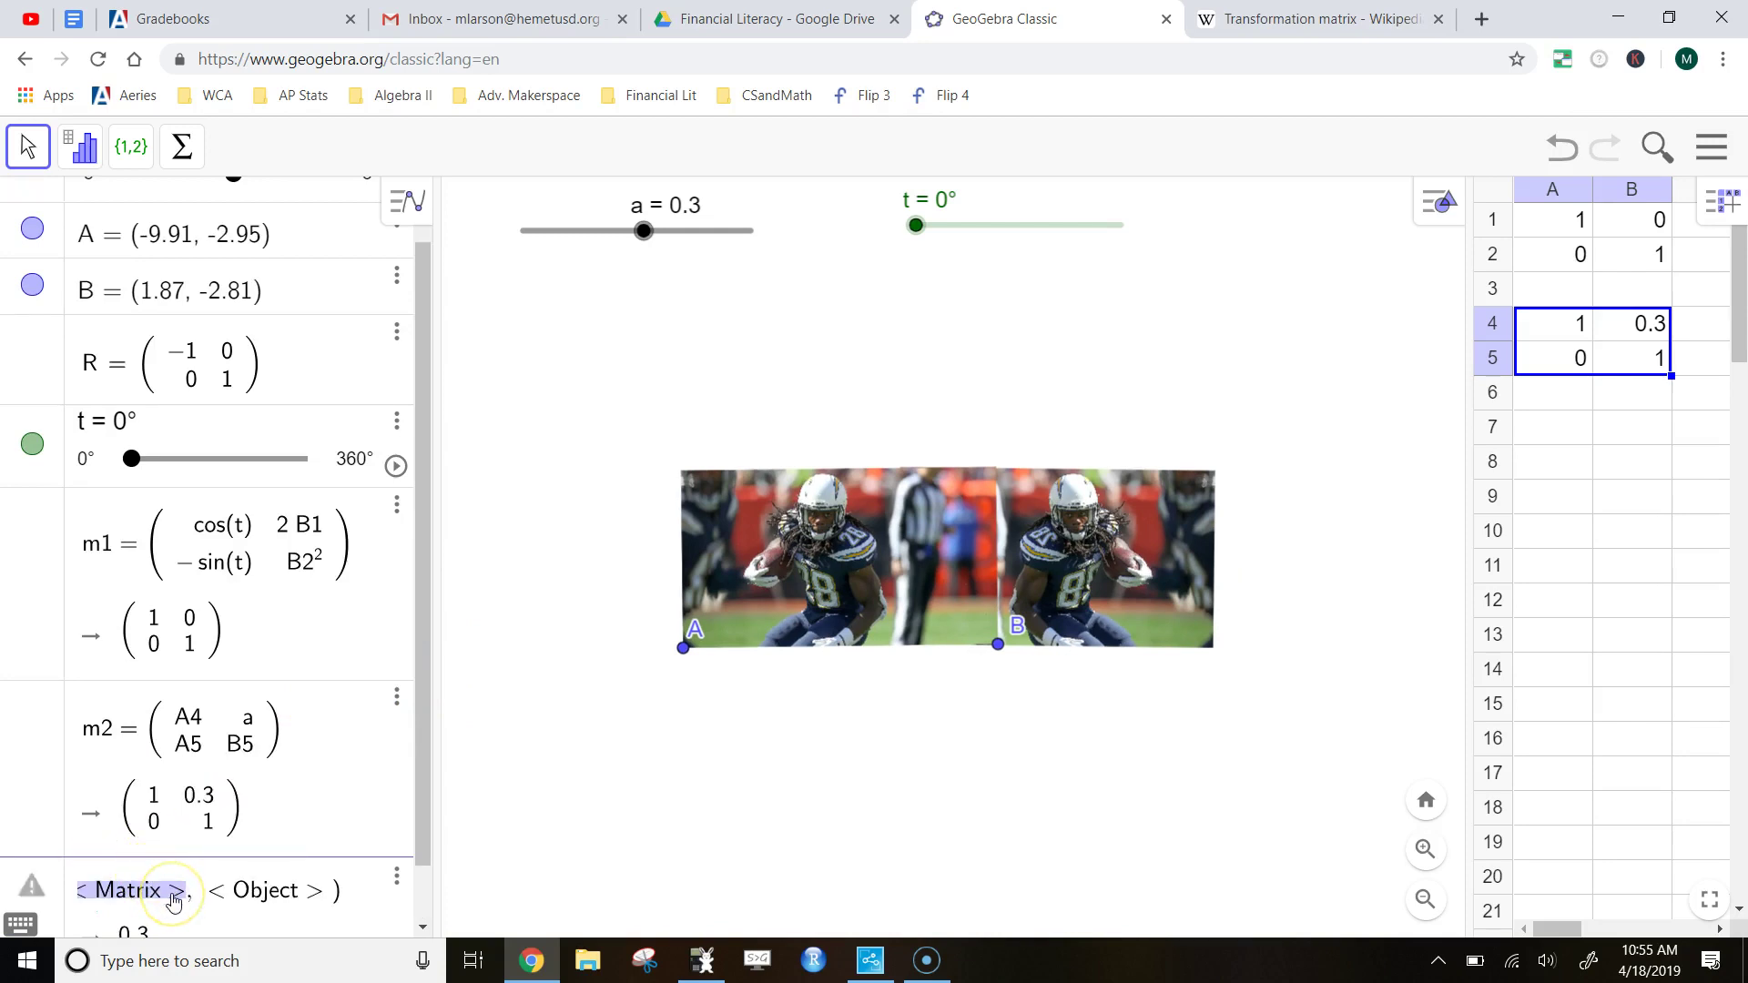
type("m")
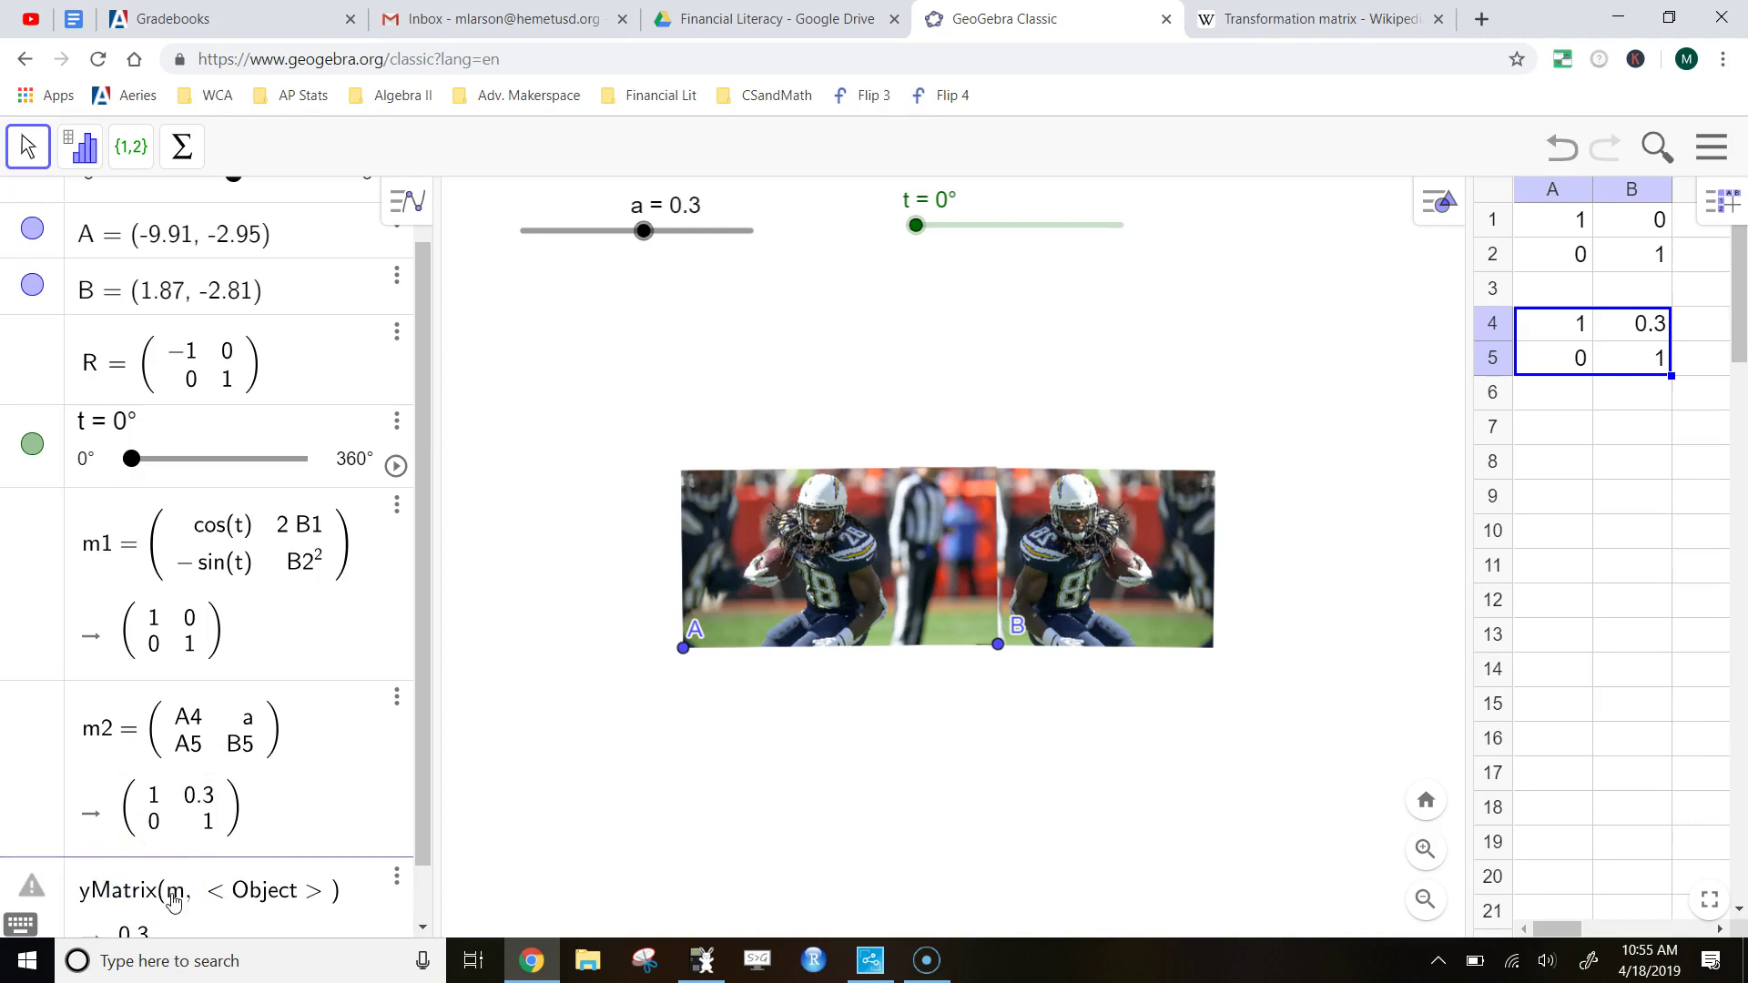
type("2")
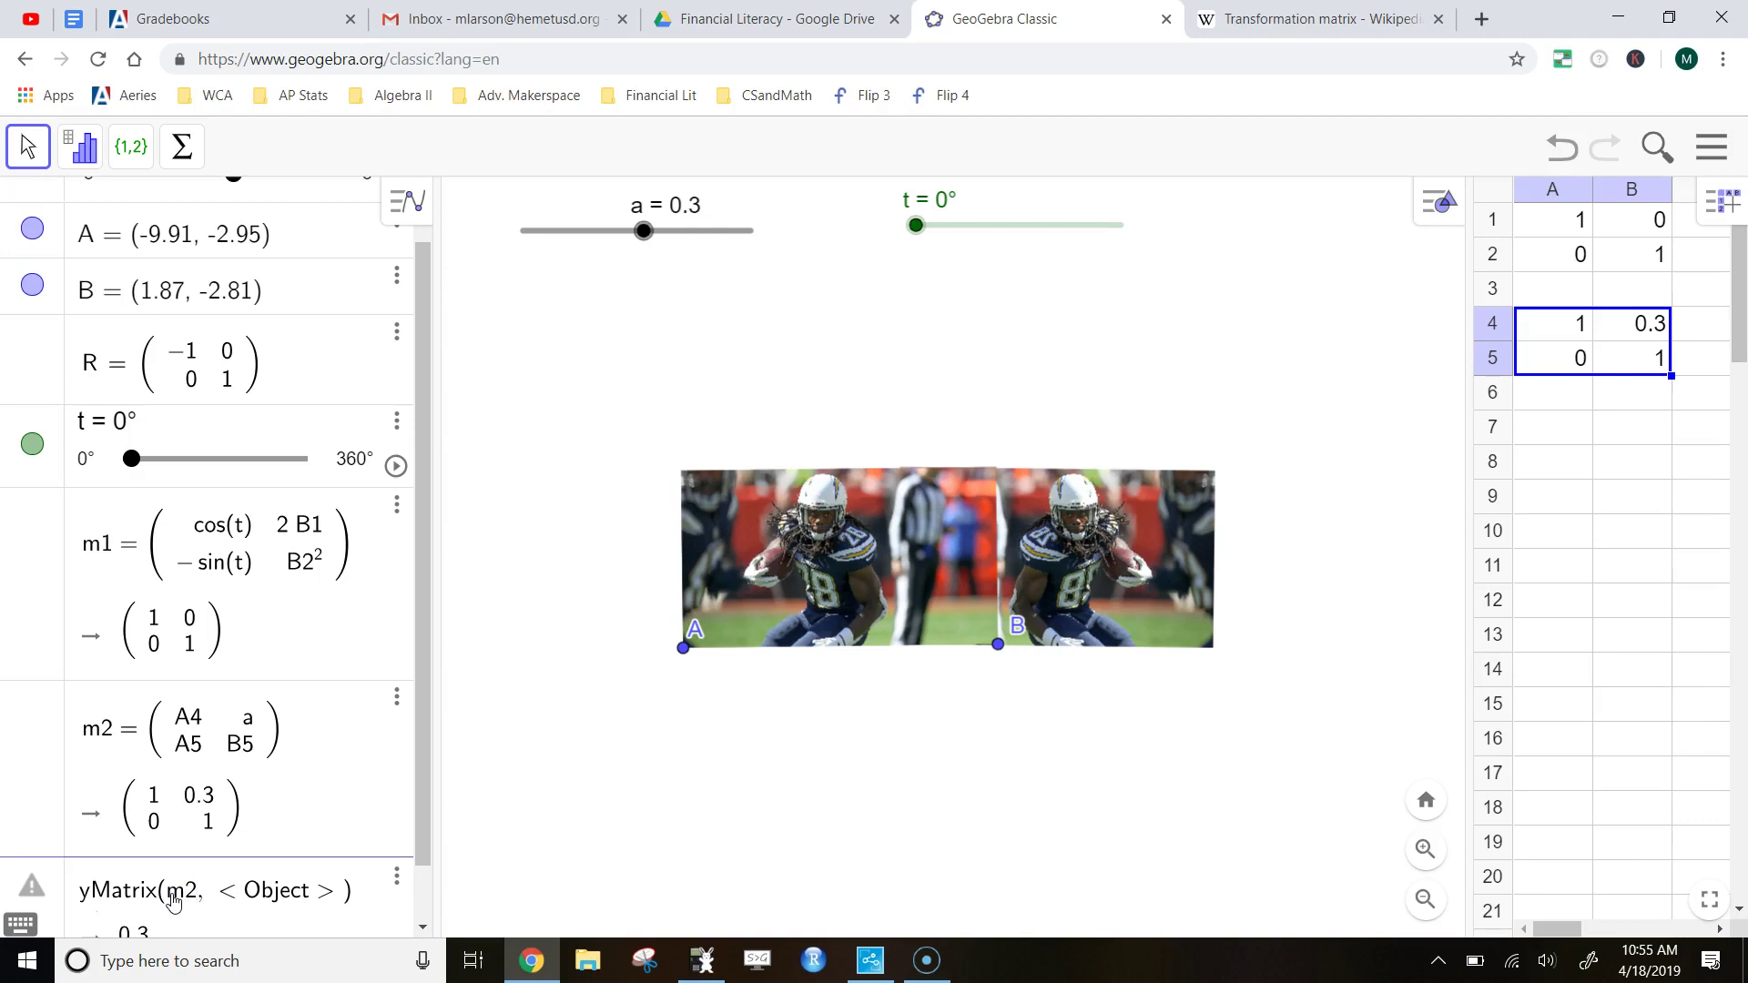
left_click(332, 891)
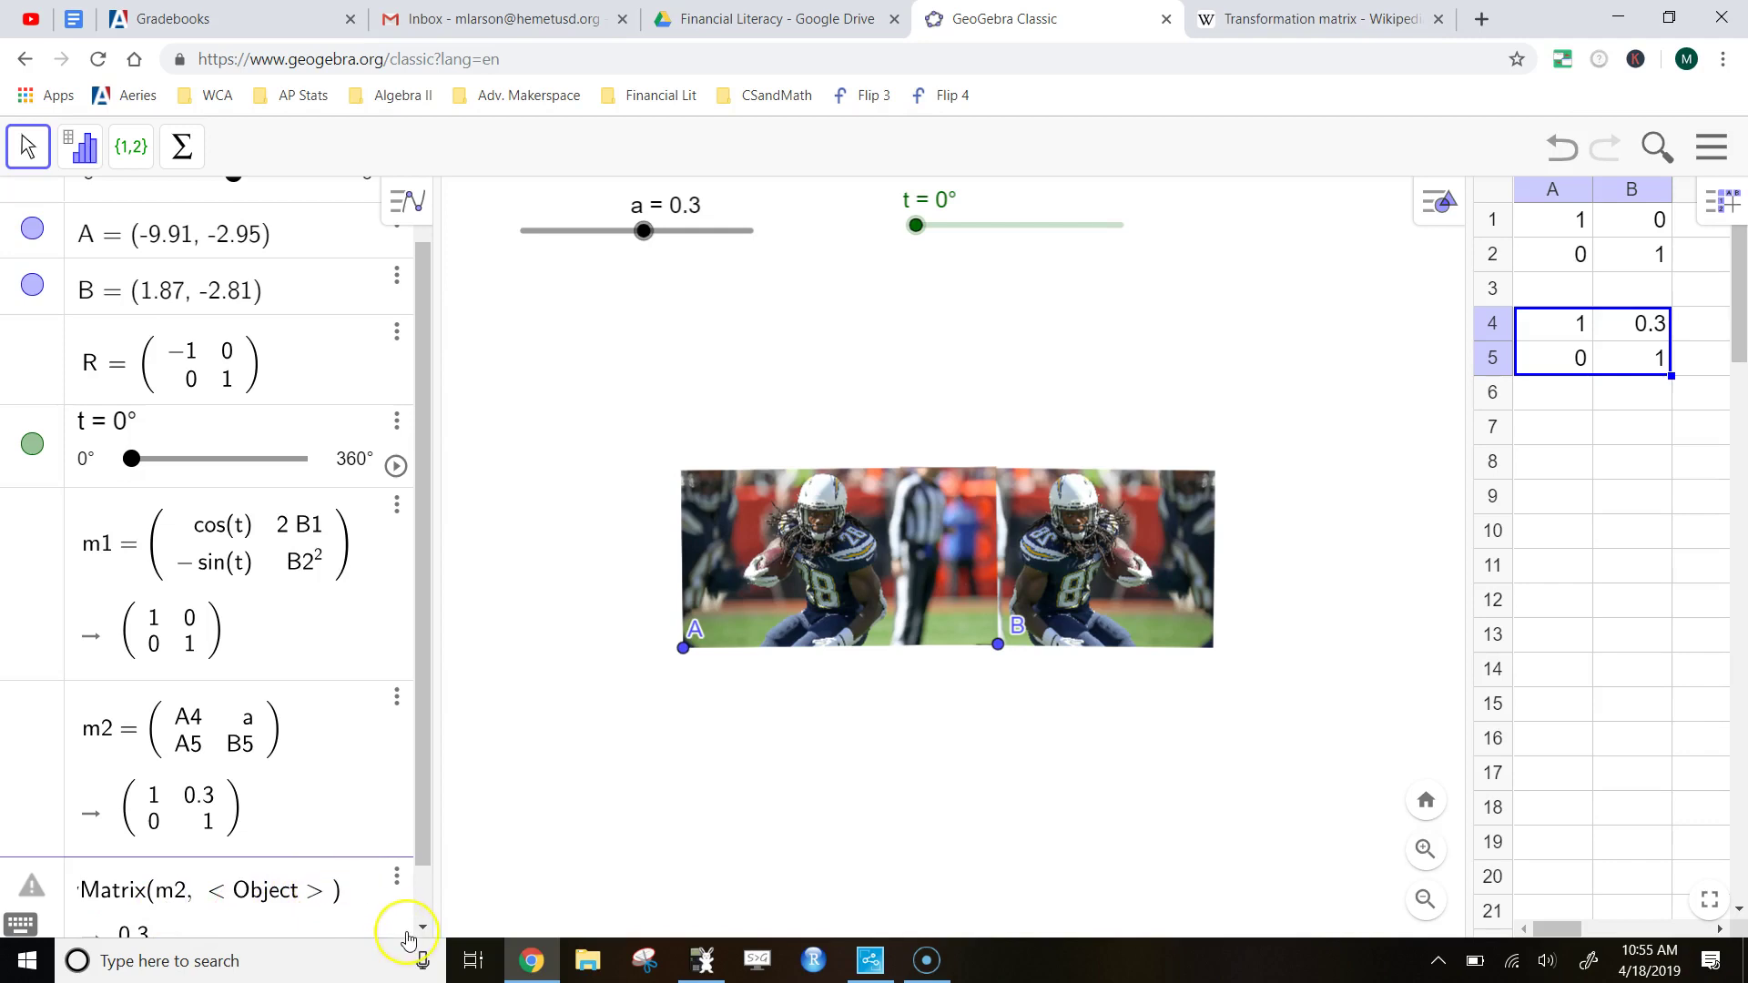
key("BackSpace")
key("BackSpace")
key("BackSpace")
key("BackSpace")
key("BackSpace")
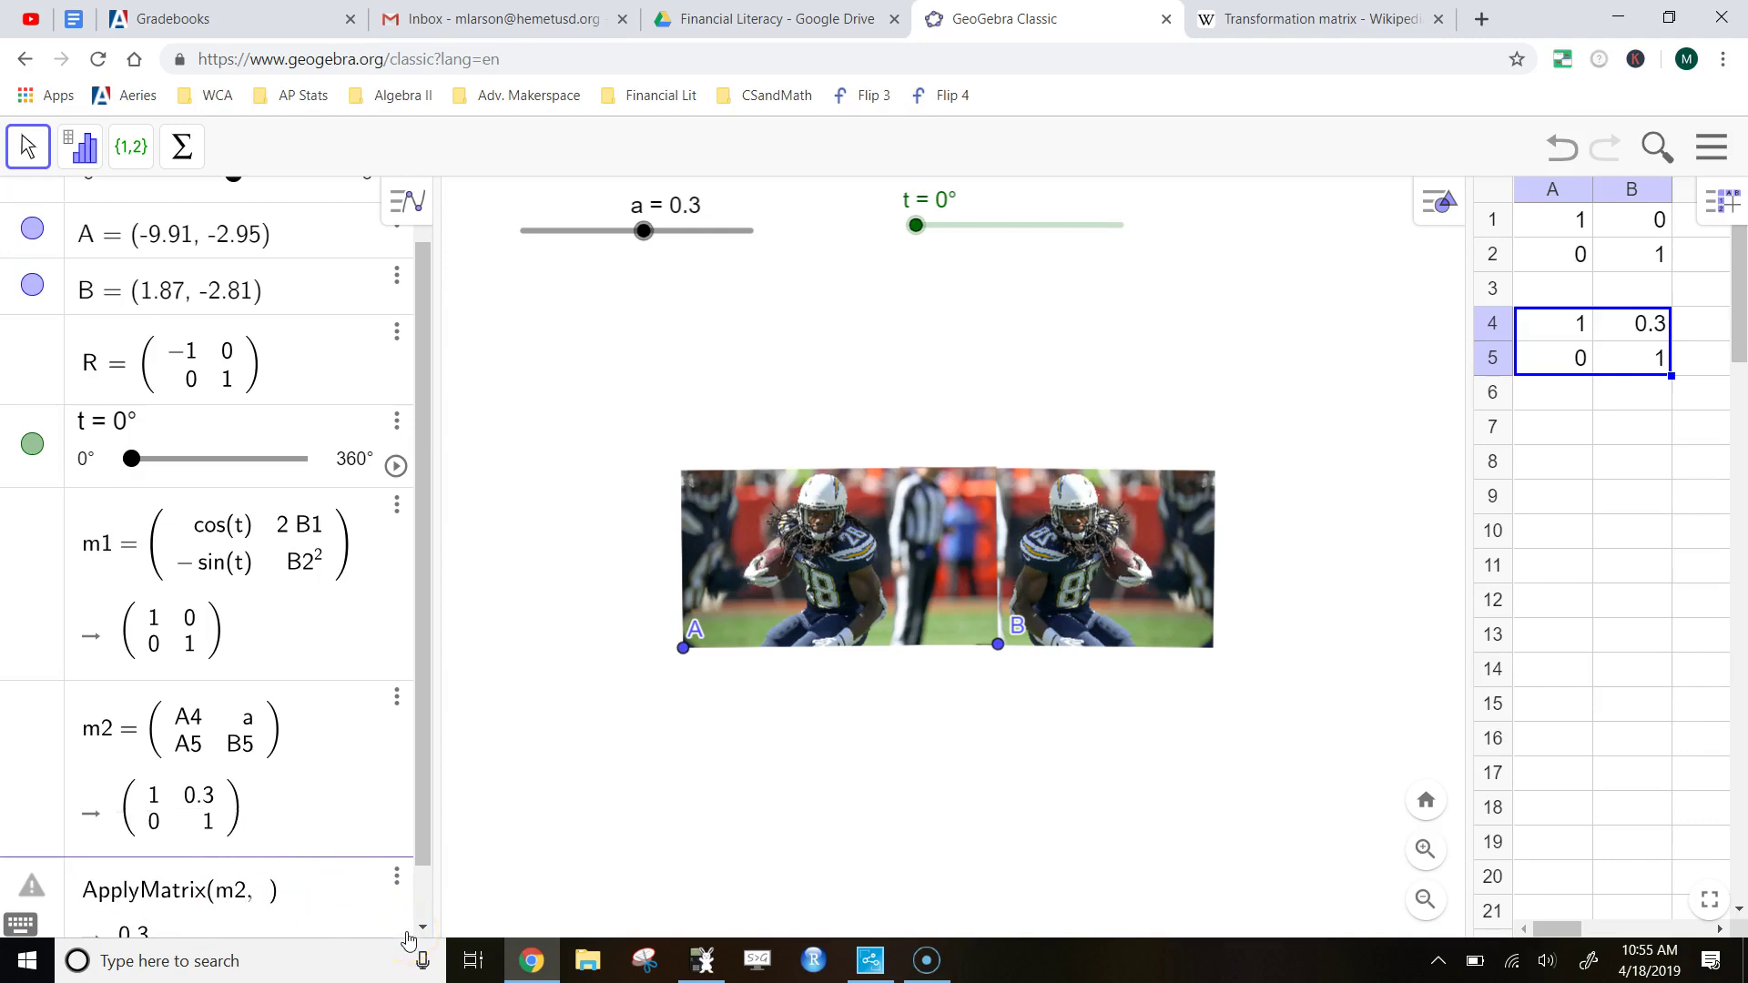
type("P")
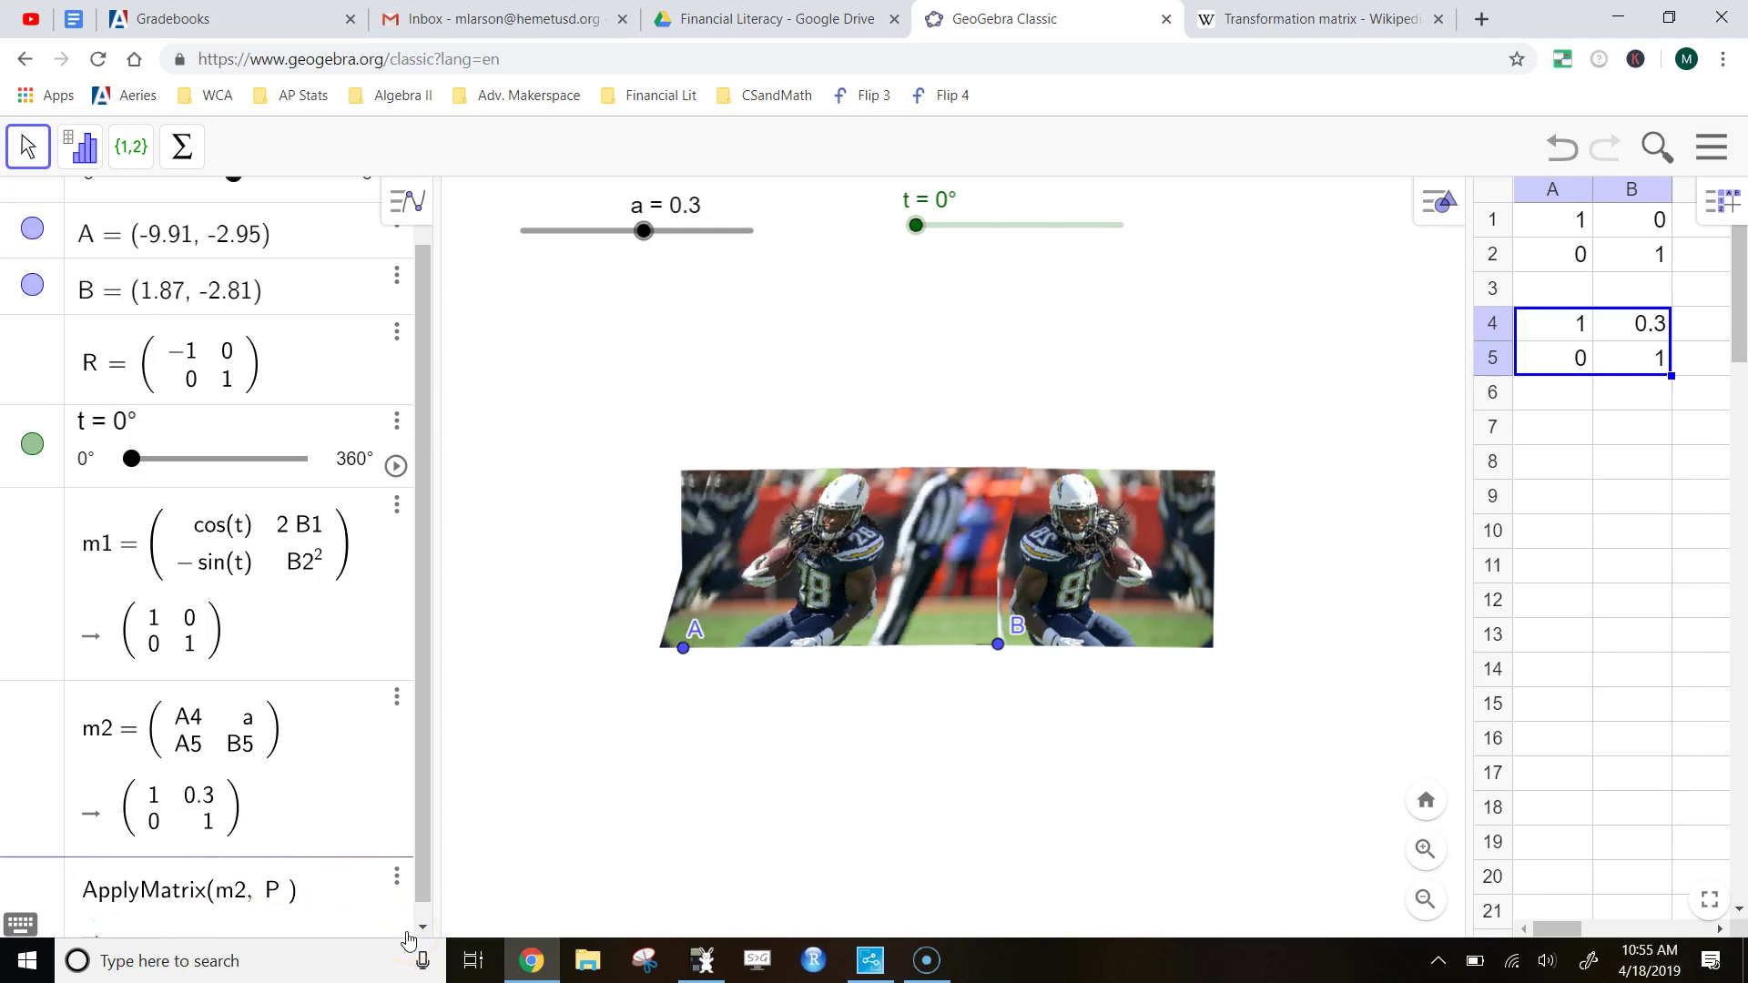
key("Return")
left_click(760, 401)
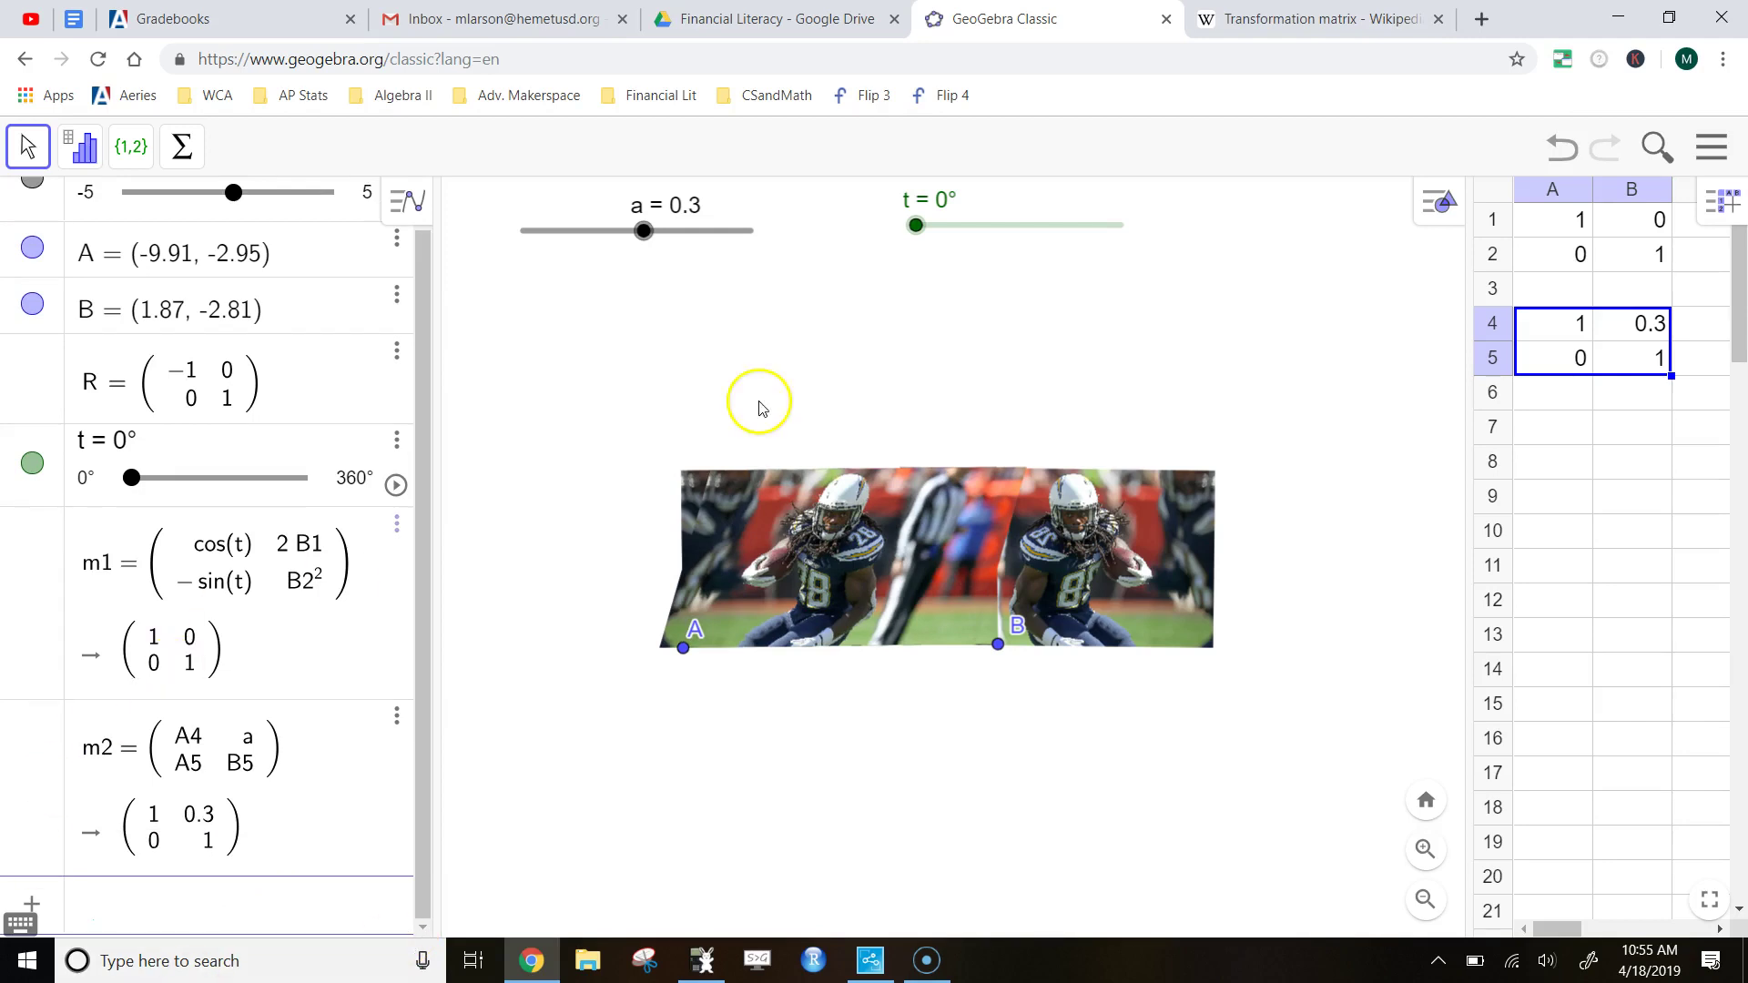
Vary slider a to test the shear on the image, leaving a at 0.2
left_click(644, 231)
key("Left")
key("Left")
key("Left")
key("Left")
key("Left")
key("Left")
key("Left")
key("Left")
key("Left")
key("Left")
key("Left")
key("Left")
key("Left")
key("Left")
key("Left")
key("Left")
key("Left")
left_click_drag(624, 250, 643, 300)
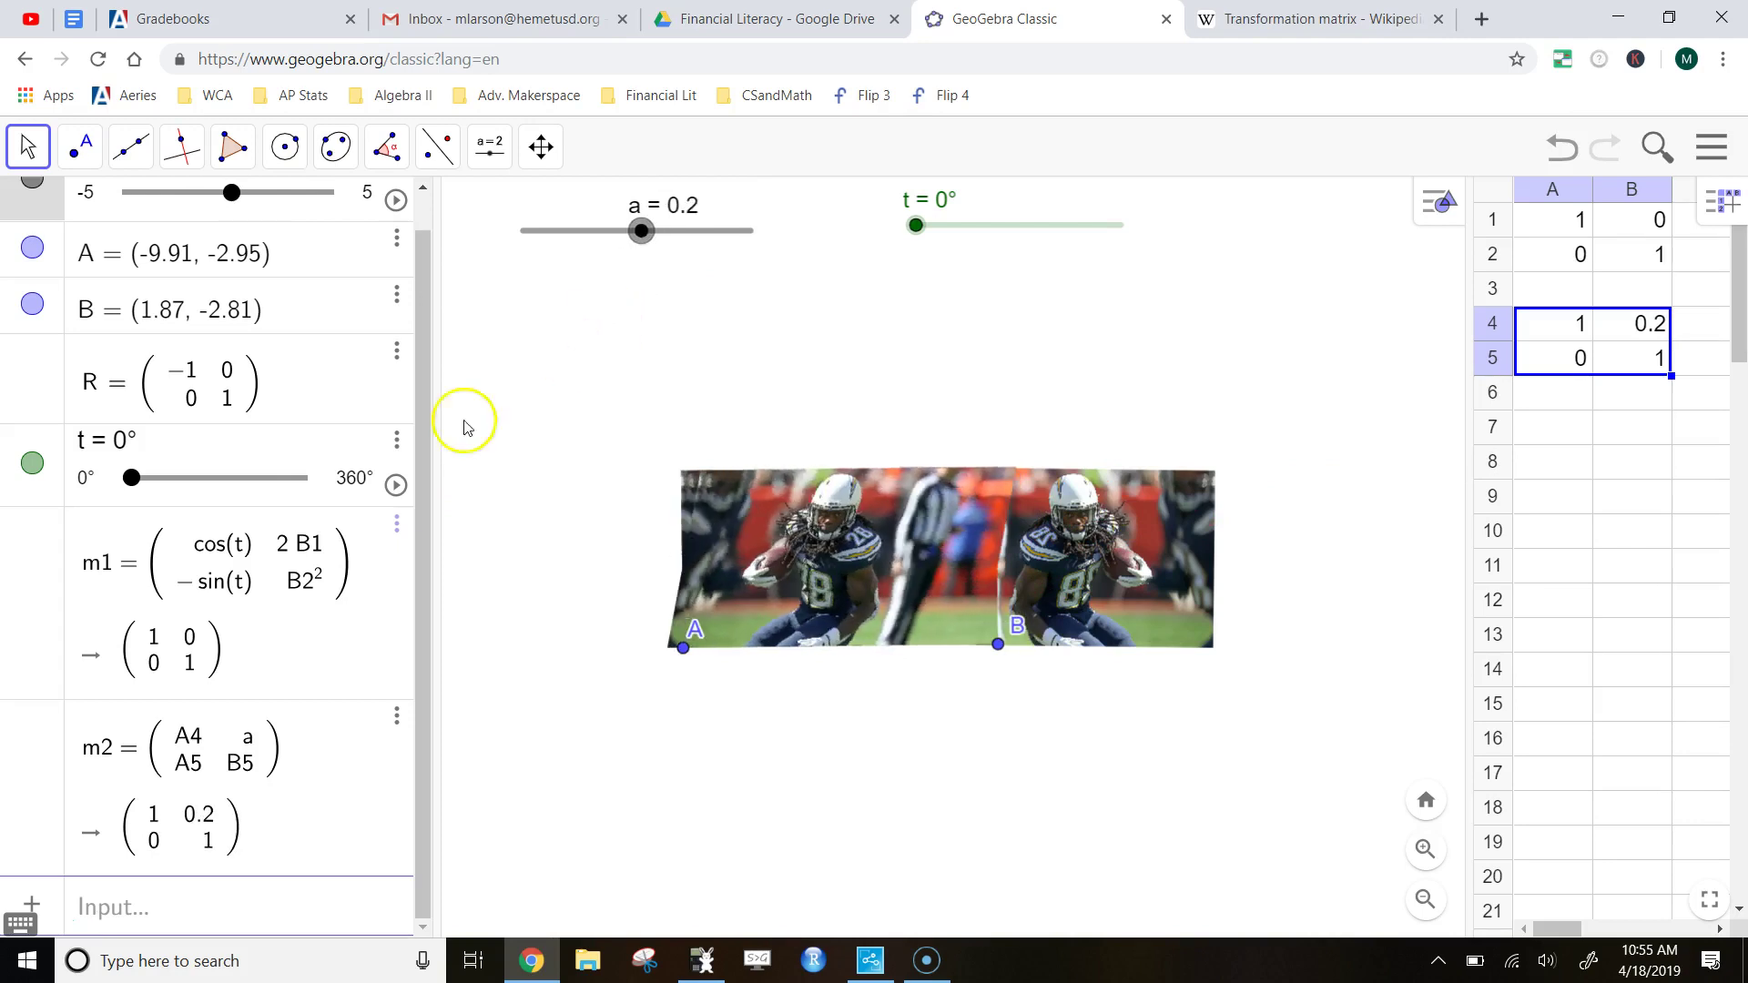